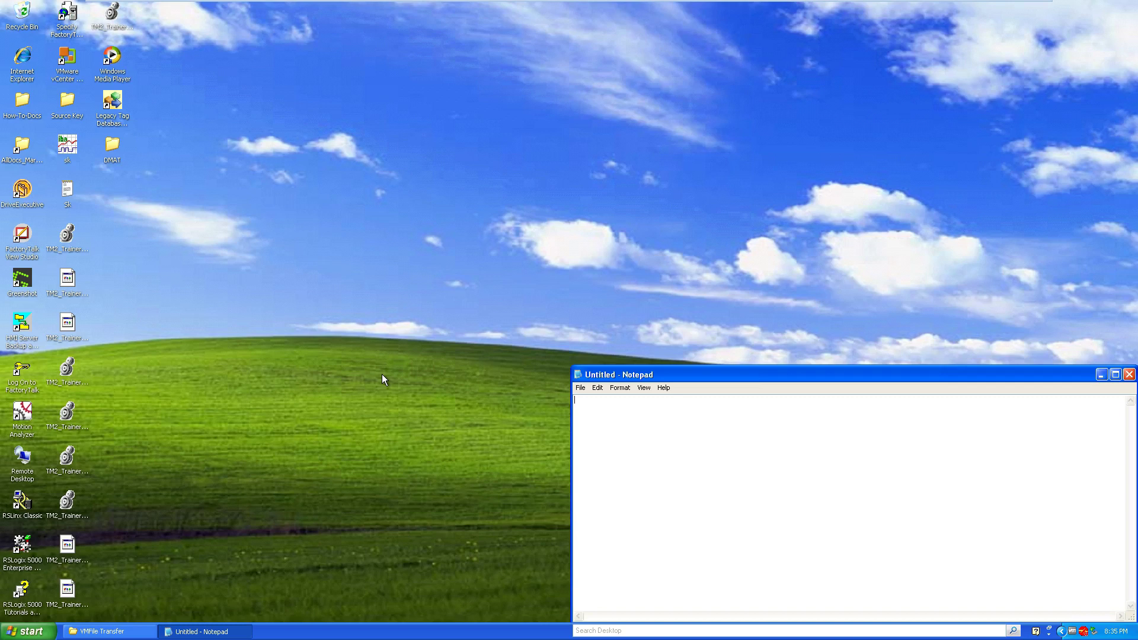
Step: Launch the Legacy Tag Database Conversion utility and choose the Export Legacy Tag Database operation
left_click(125, 119)
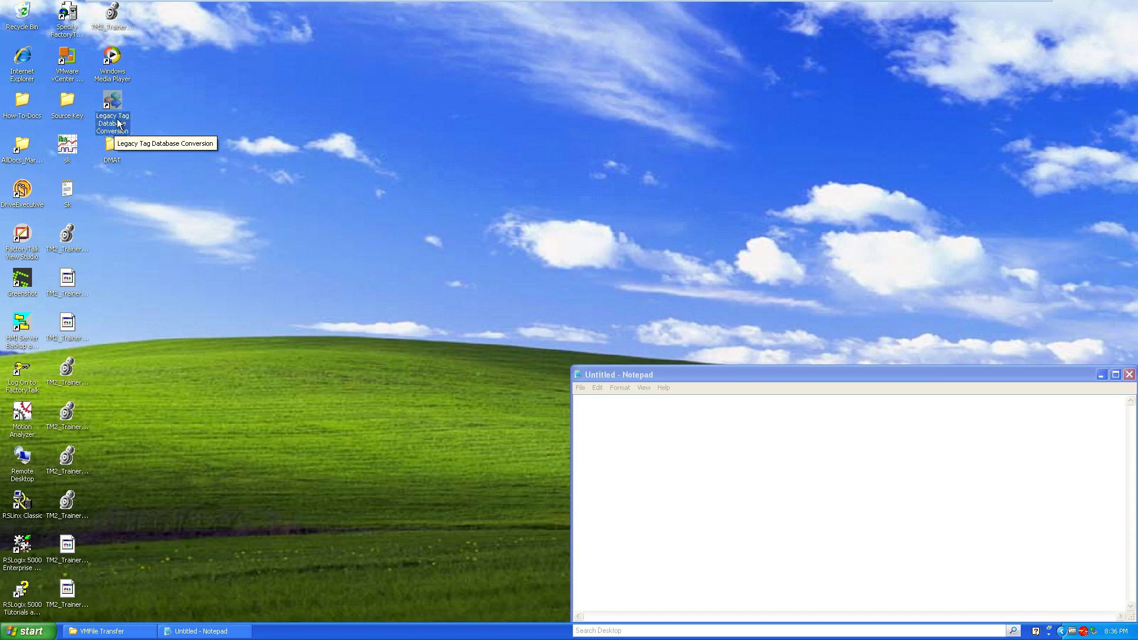
double_click(119, 123)
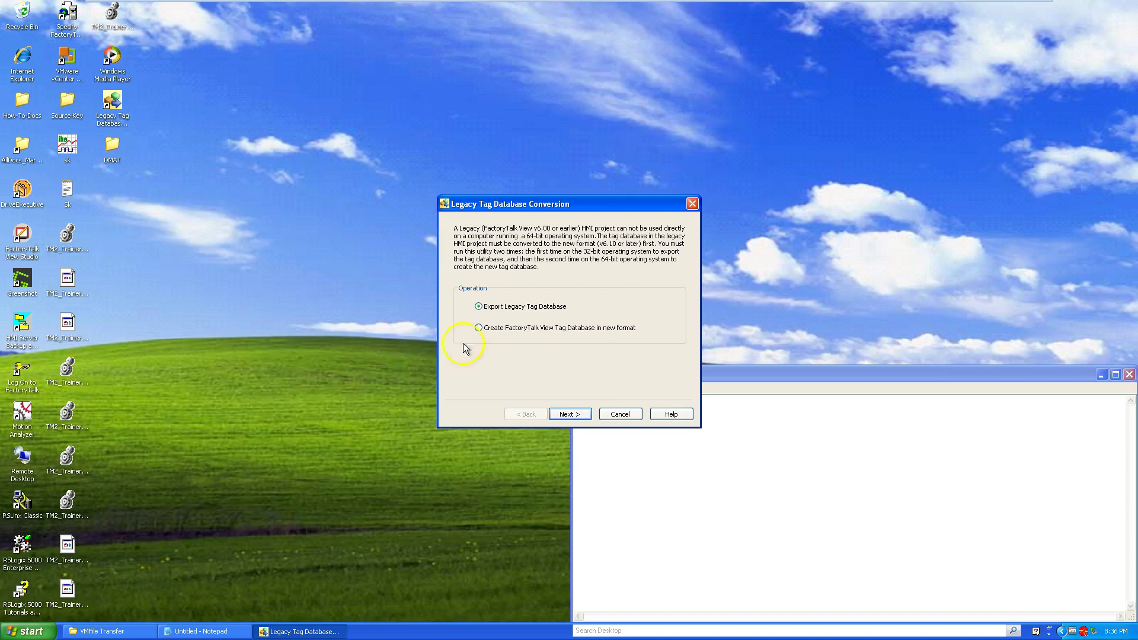
left_click_drag(537, 203, 362, 155)
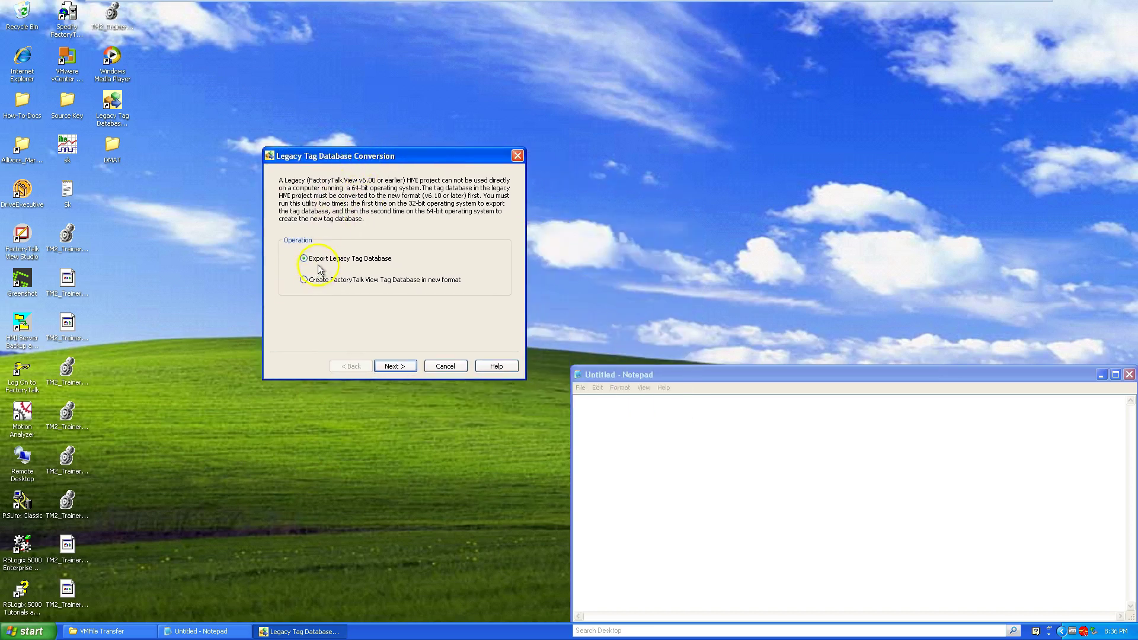
left_click(393, 366)
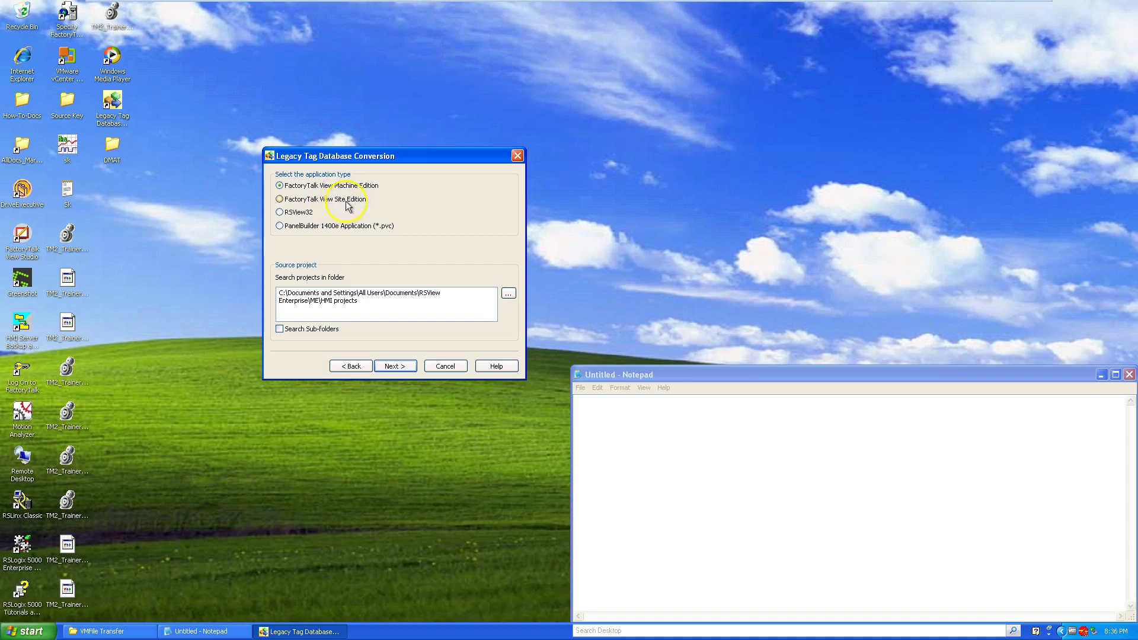
Step: Try to find FactoryTalk View Machine Edition projects in the default HMI projects folder without searching its sub-folders
left_click(400, 365)
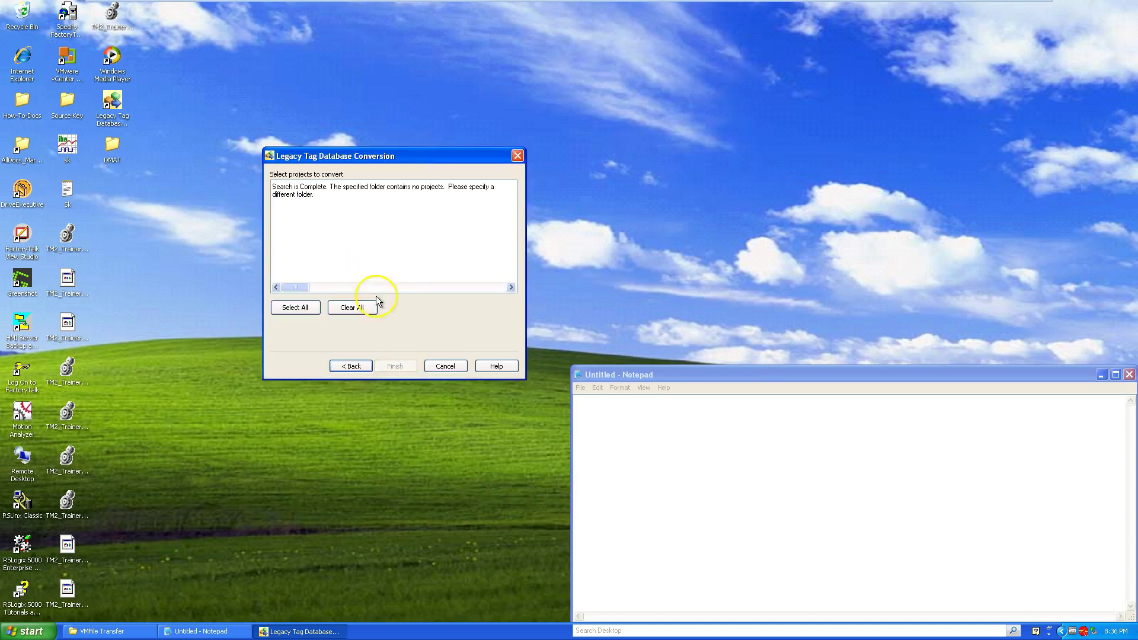
left_click(351, 366)
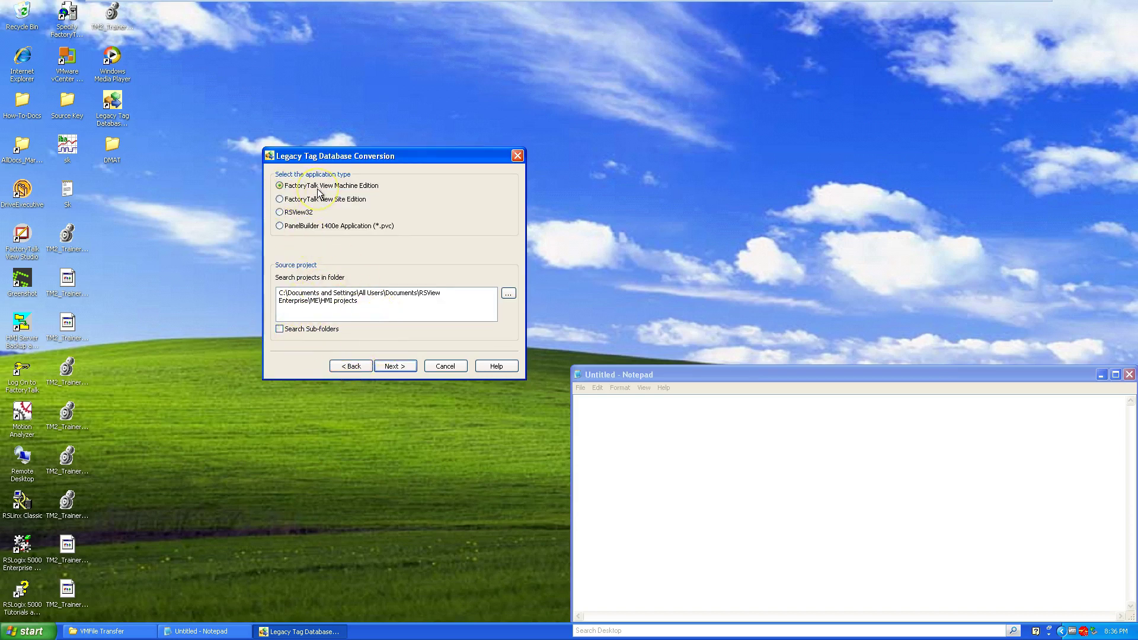
left_click(405, 367)
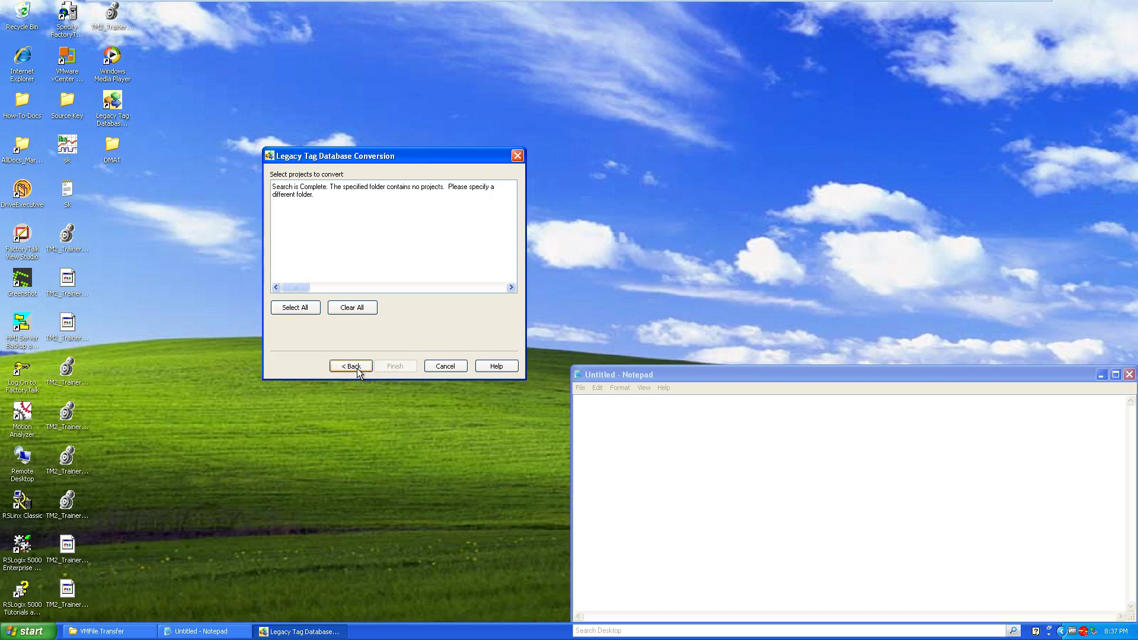
left_click(357, 368)
Step: Search the HMI projects folder for Machine Edition projects with sub-folders included
left_click(280, 329)
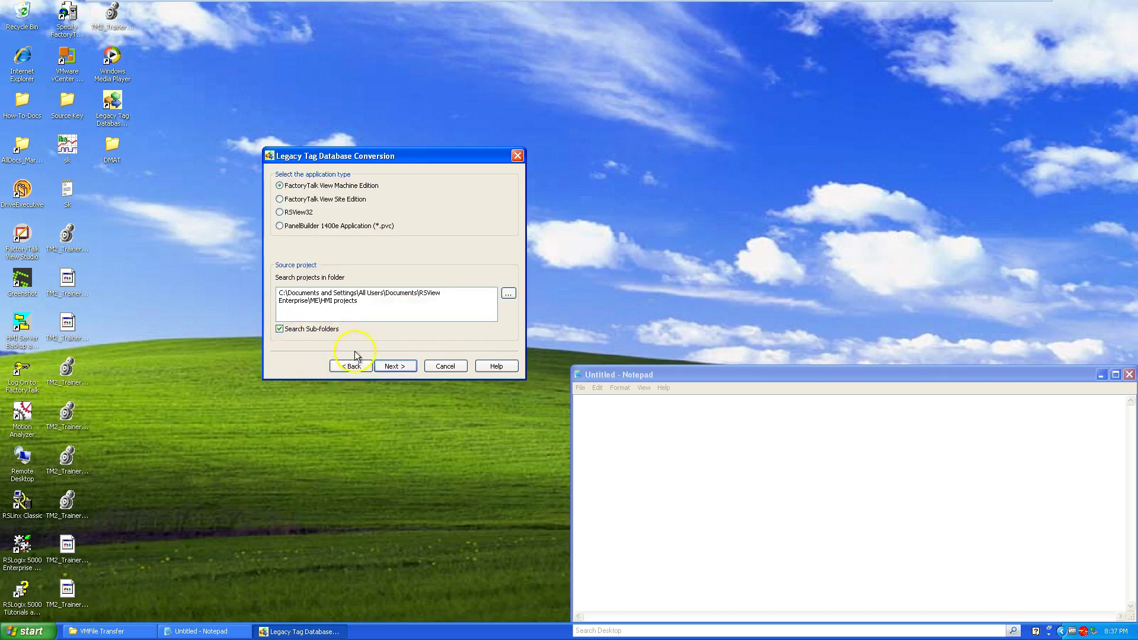
left_click(395, 367)
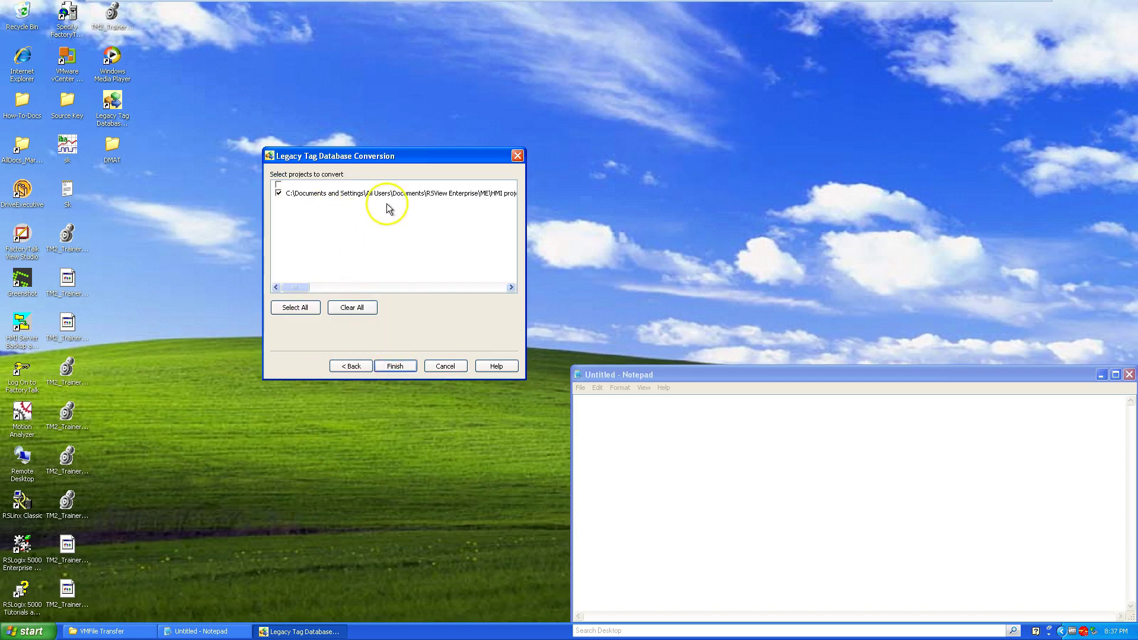
mouse_move(299, 287)
left_mouse_down()
mouse_move(371, 287)
mouse_move(298, 287)
left_mouse_up()
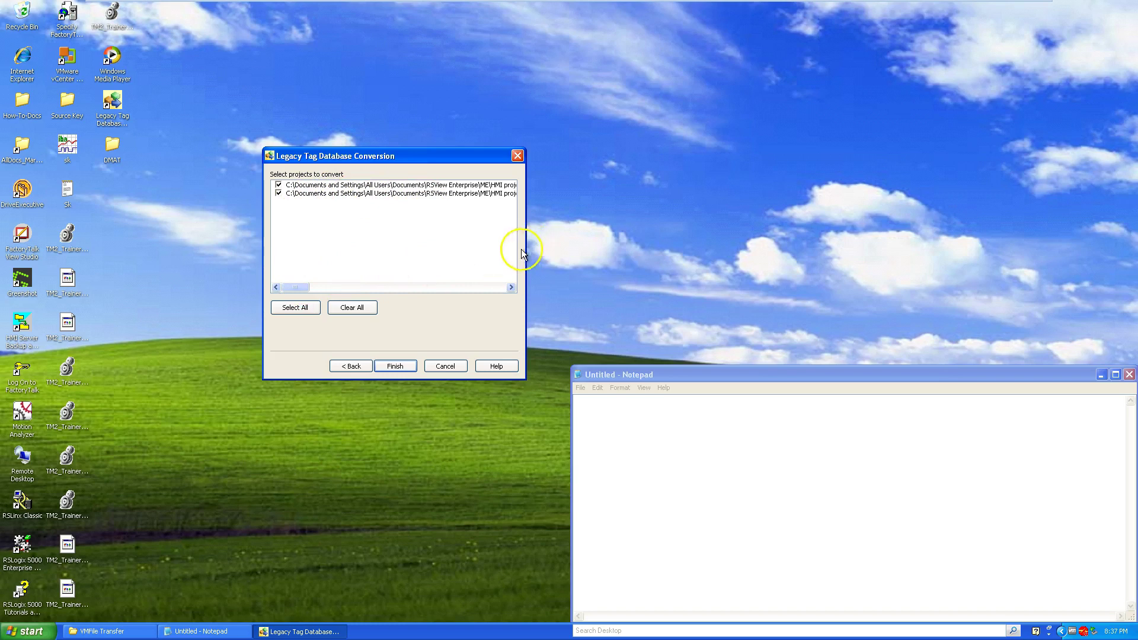
mouse_move(300, 287)
left_mouse_down()
mouse_move(320, 287)
mouse_move(298, 289)
left_mouse_up()
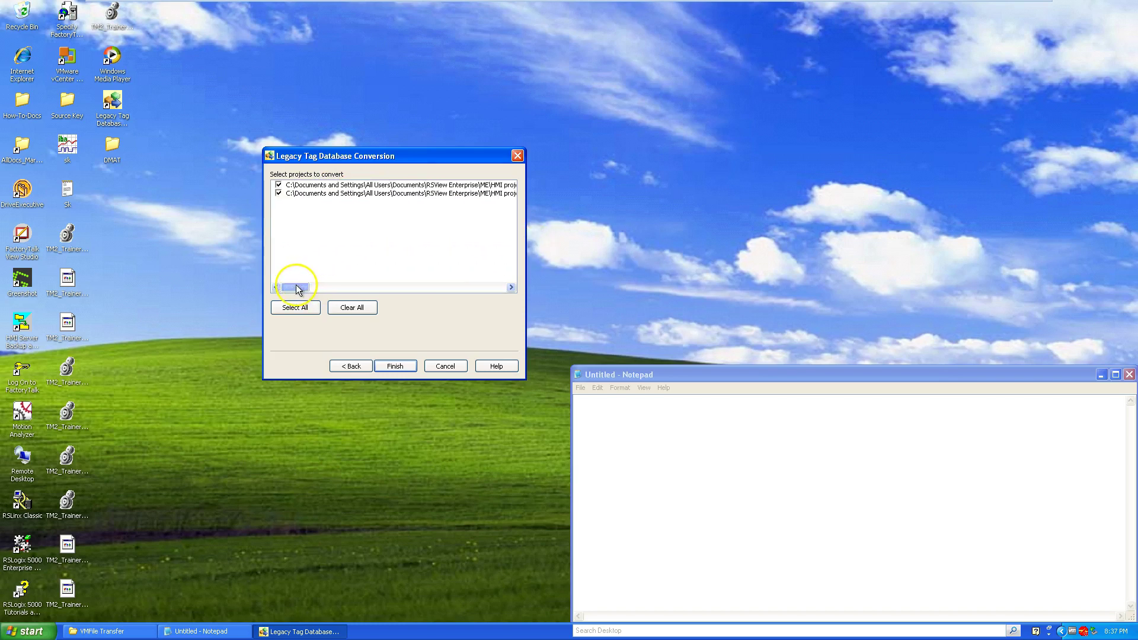
Step: Export the legacy tag databases of both selected Machine Edition projects and close the export log
left_click(285, 187)
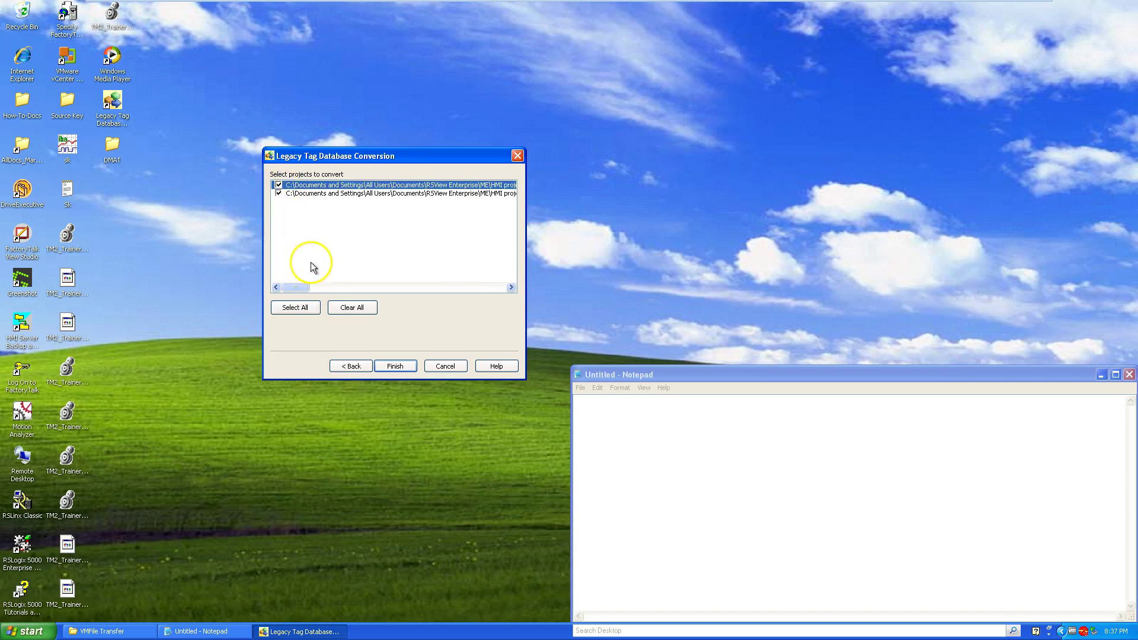
left_click(396, 367)
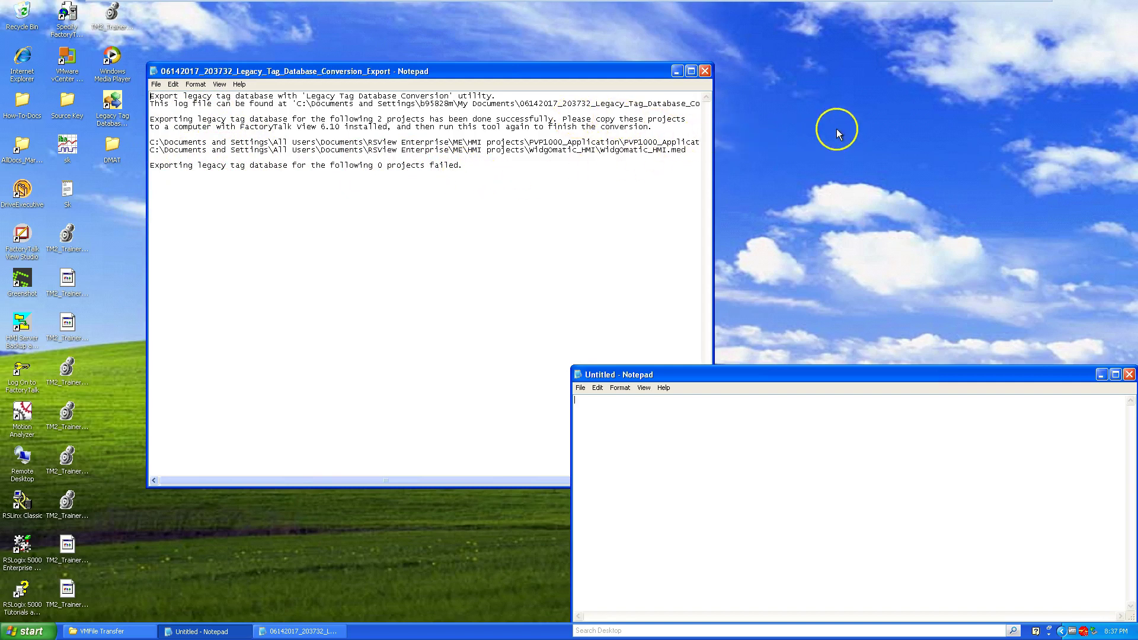
left_click(704, 71)
left_click(704, 72)
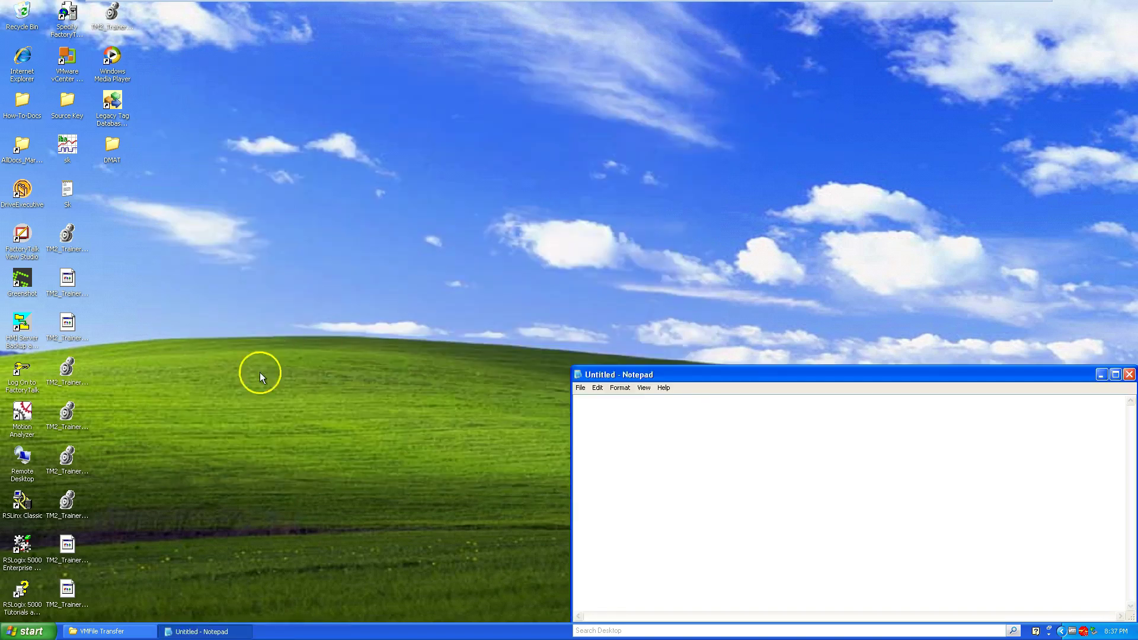
left_click(25, 633)
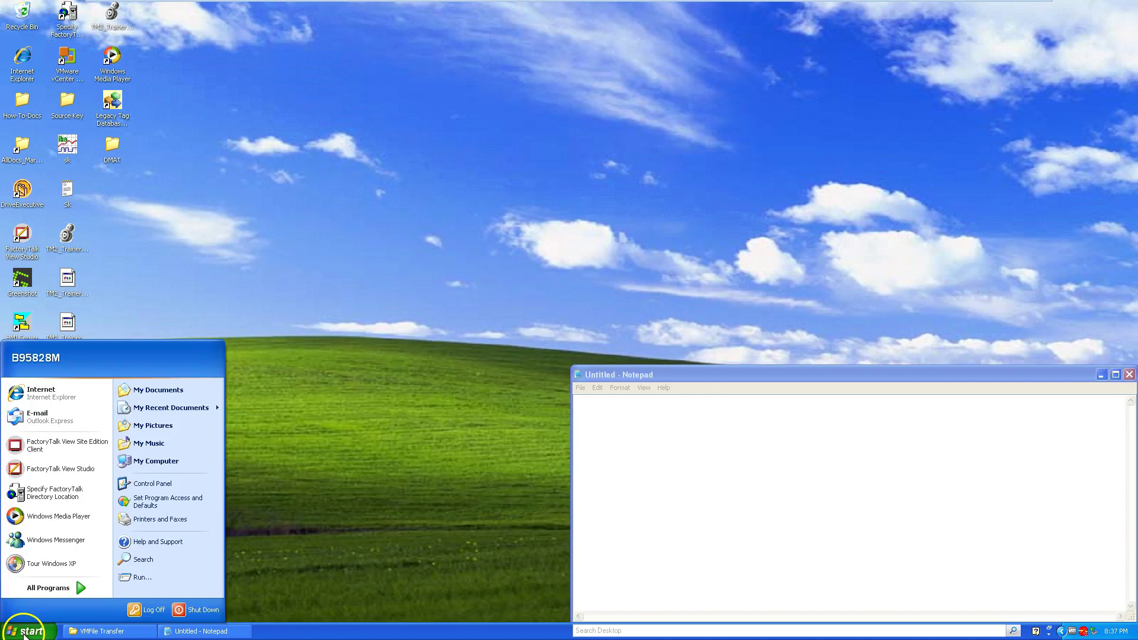
left_click(285, 240)
left_click(111, 118)
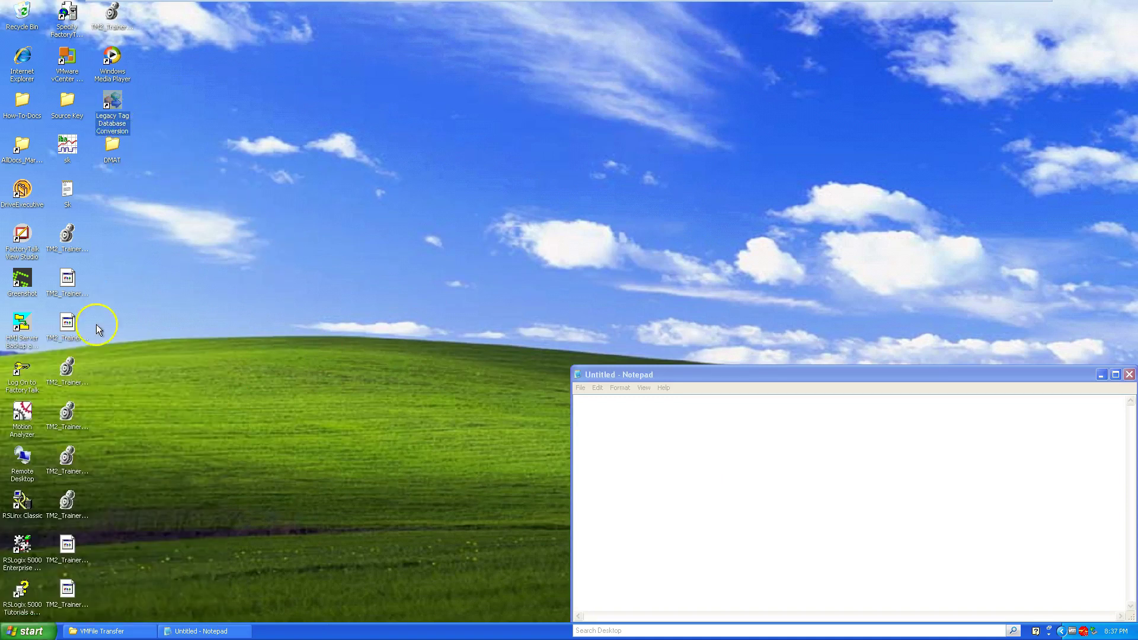
Step: Launch the Application Manager from the FactoryTalk View tools of the Rockwell Software programs
left_click(22, 631)
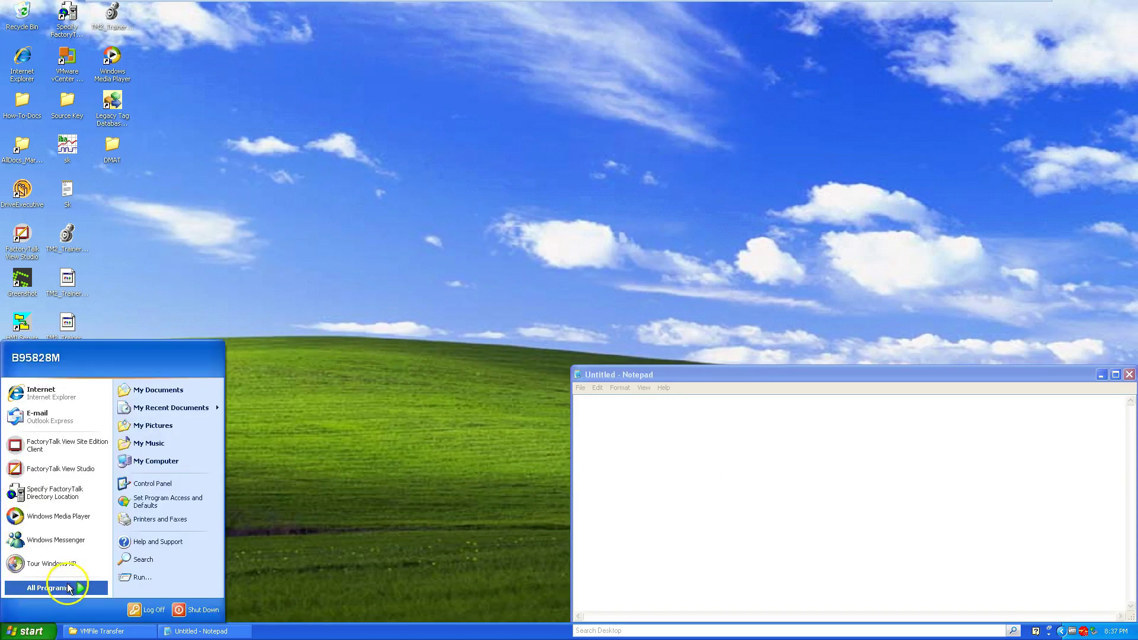
left_click(73, 588)
mouse_move(166, 320)
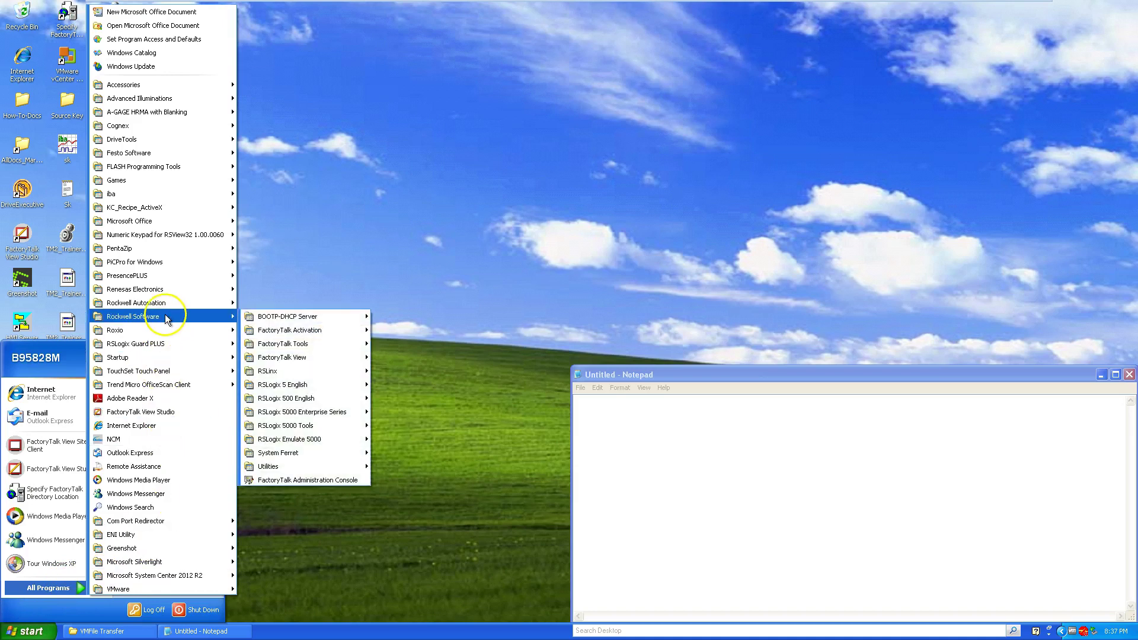
mouse_move(295, 335)
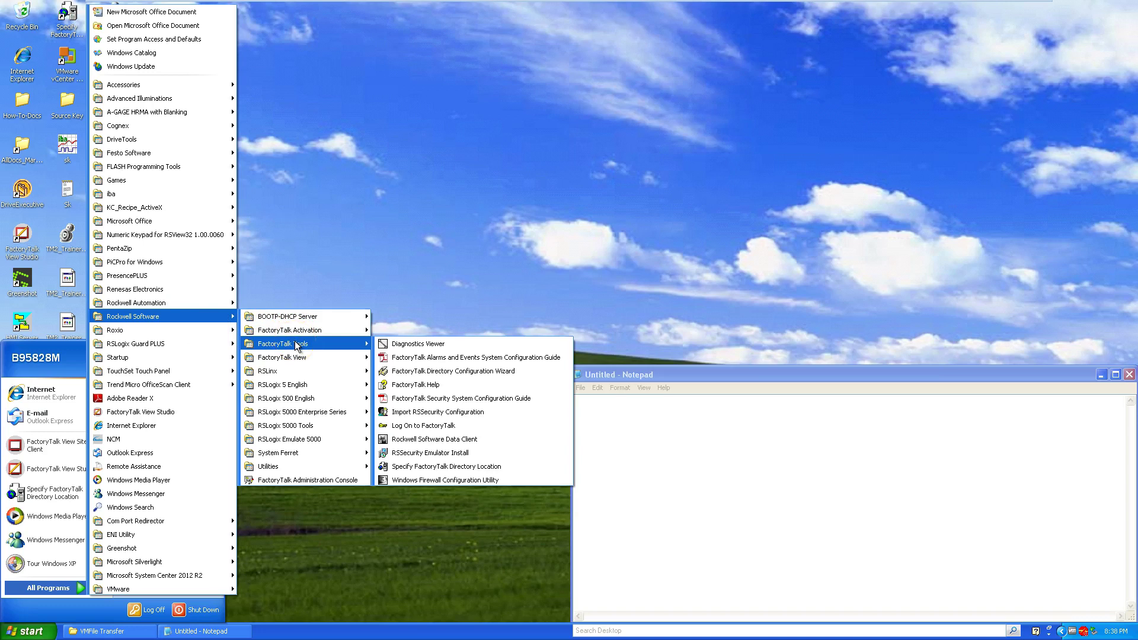
left_click(398, 359)
mouse_move(338, 361)
left_click(396, 360)
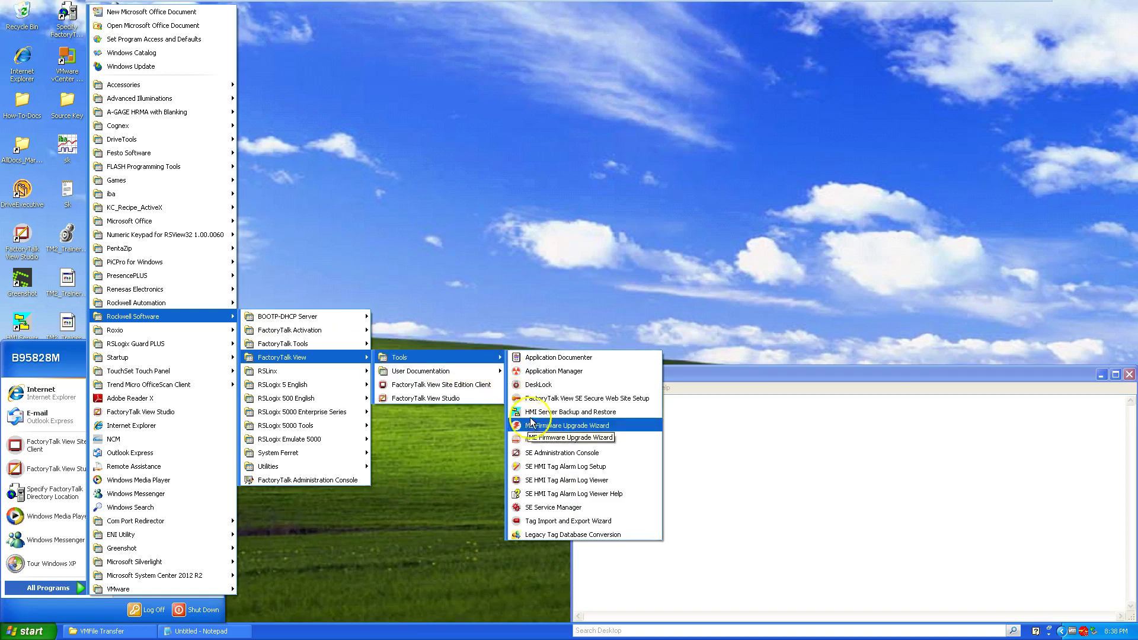
left_click(543, 381)
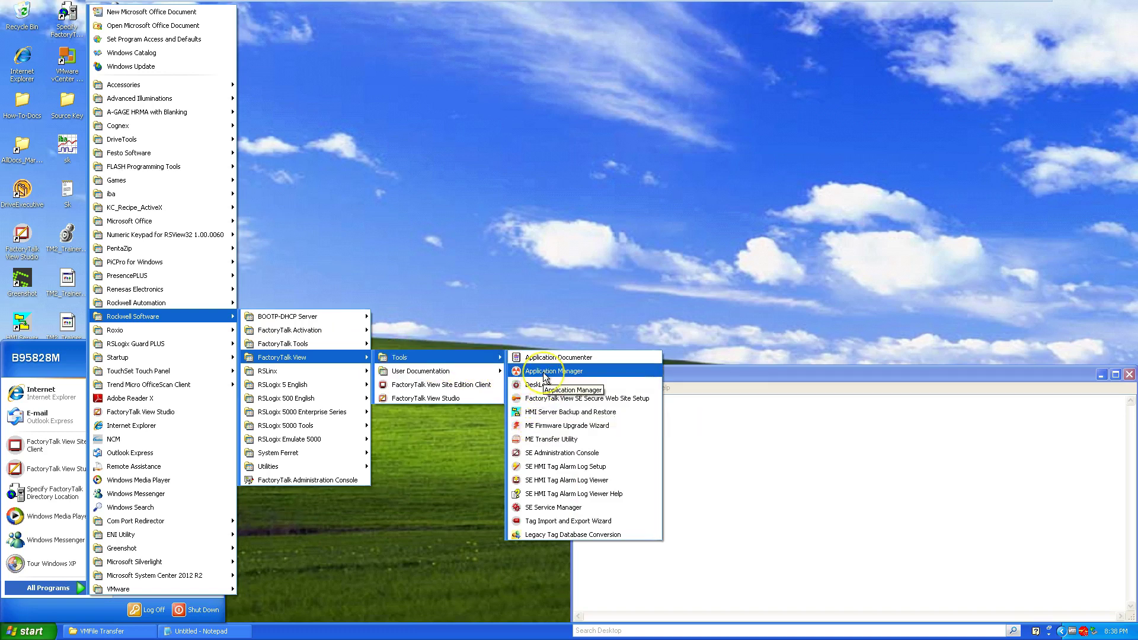
left_click(544, 372)
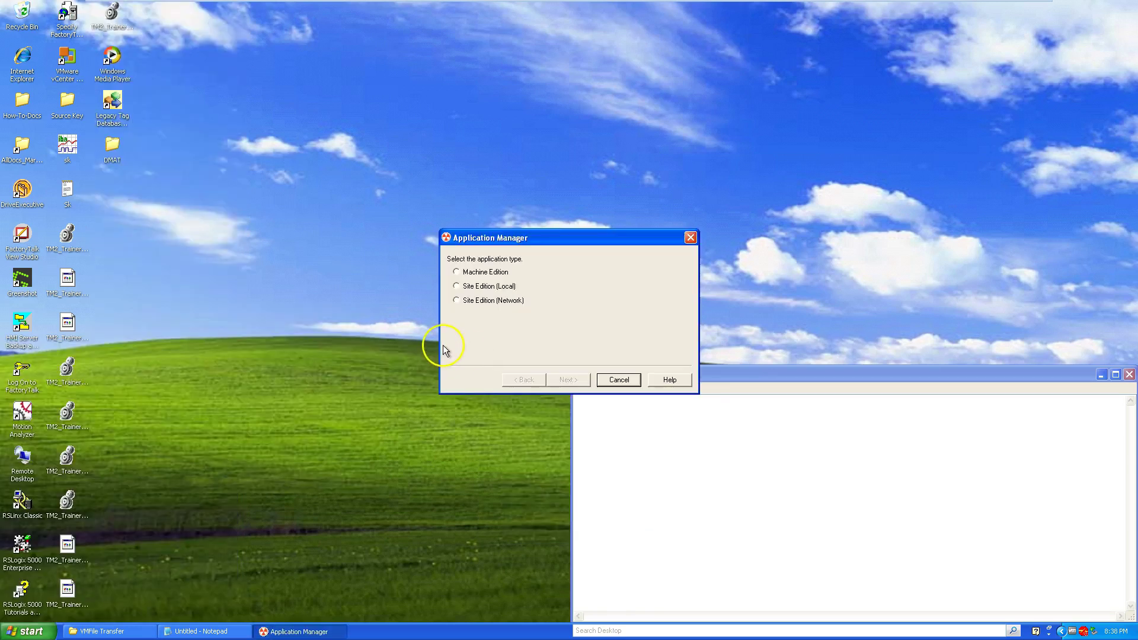
Step: Set up a Machine Edition application backup for the WidgOmatic_HMI application
left_click(456, 273)
left_click(578, 380)
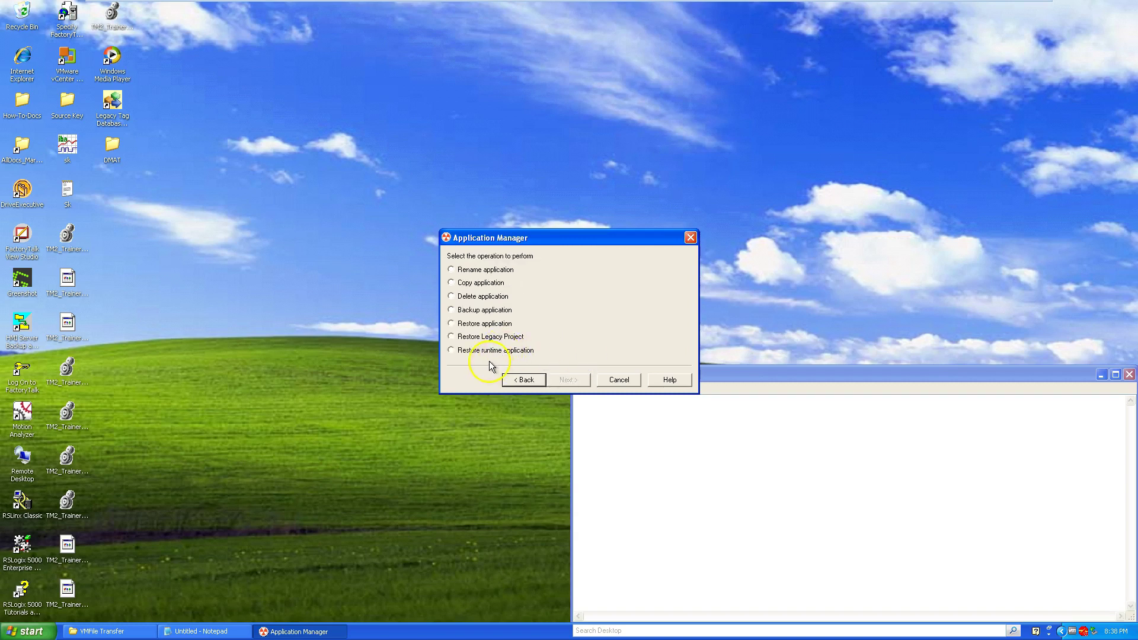
left_click(451, 310)
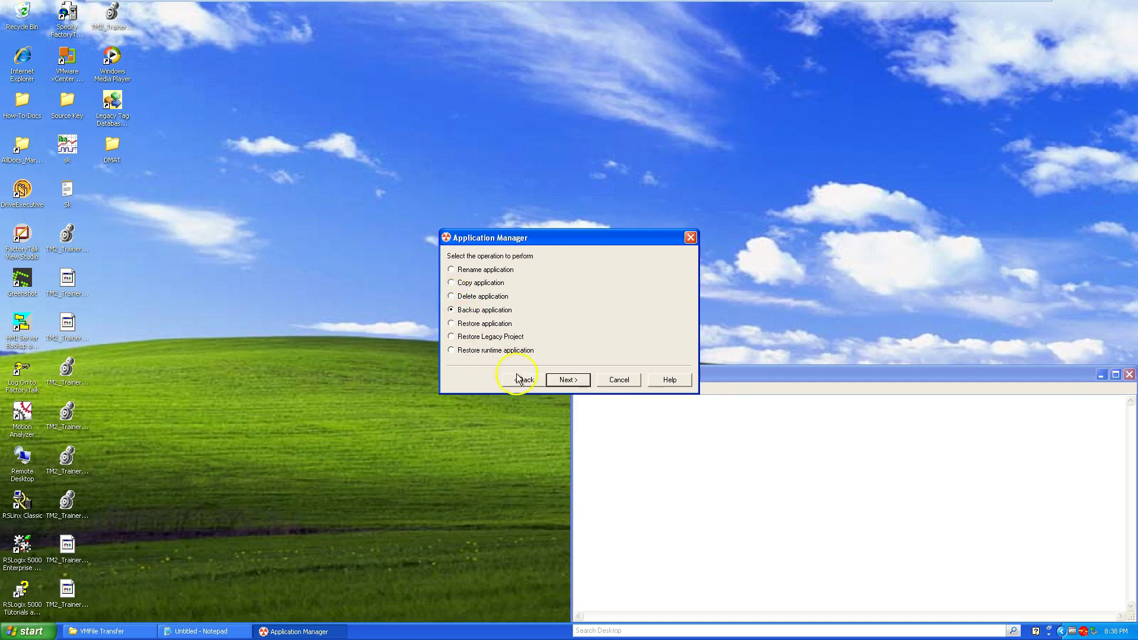
left_click(569, 380)
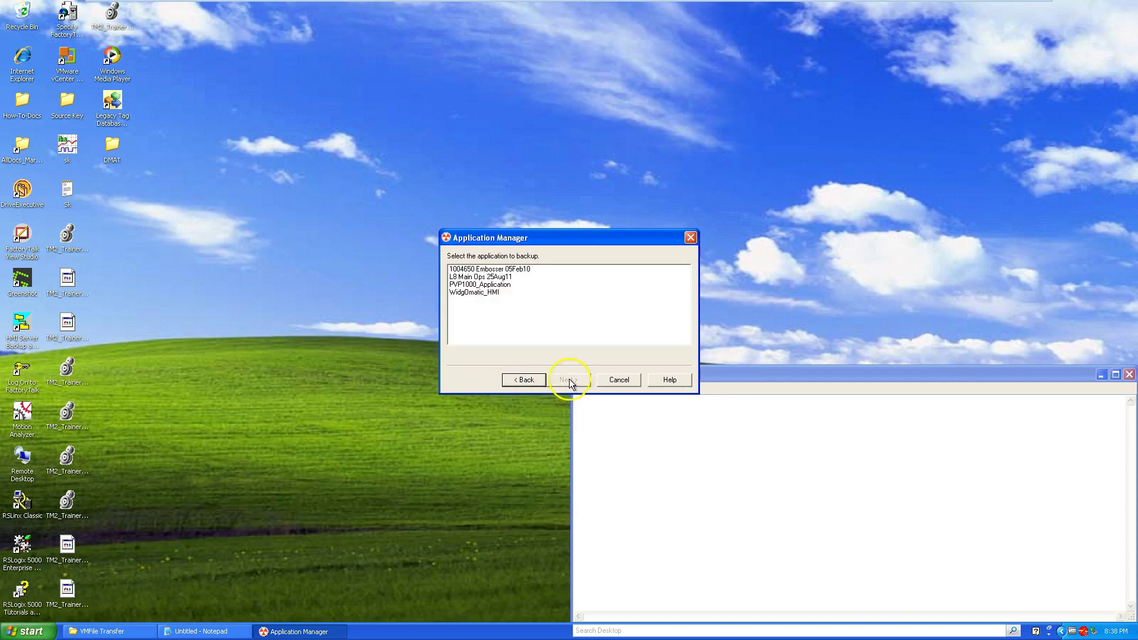
left_click(479, 293)
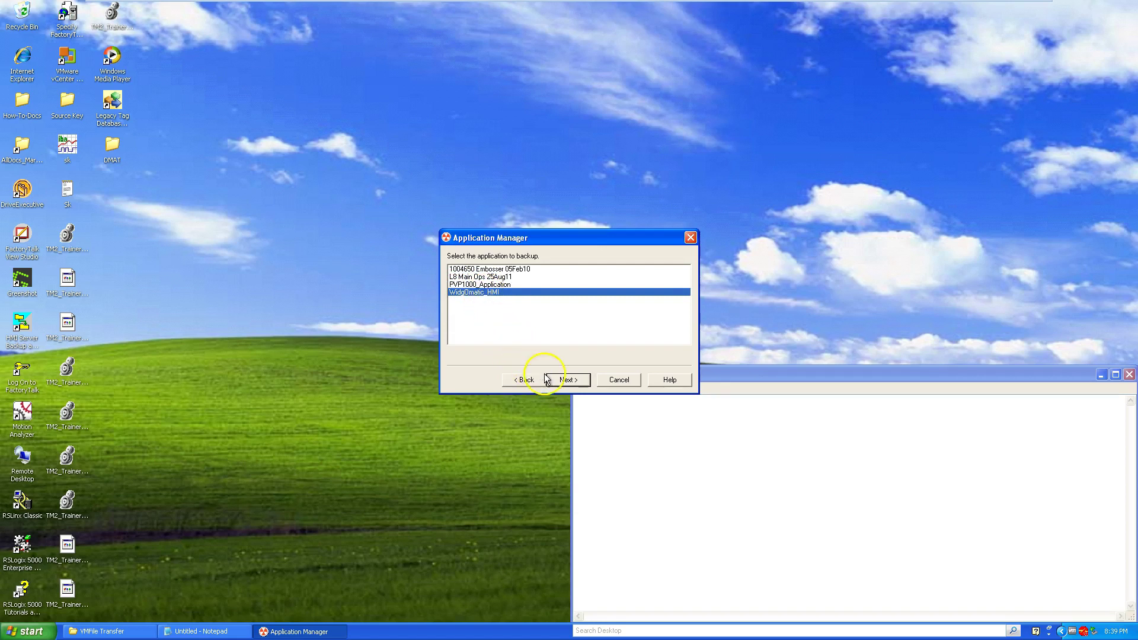
left_click(564, 380)
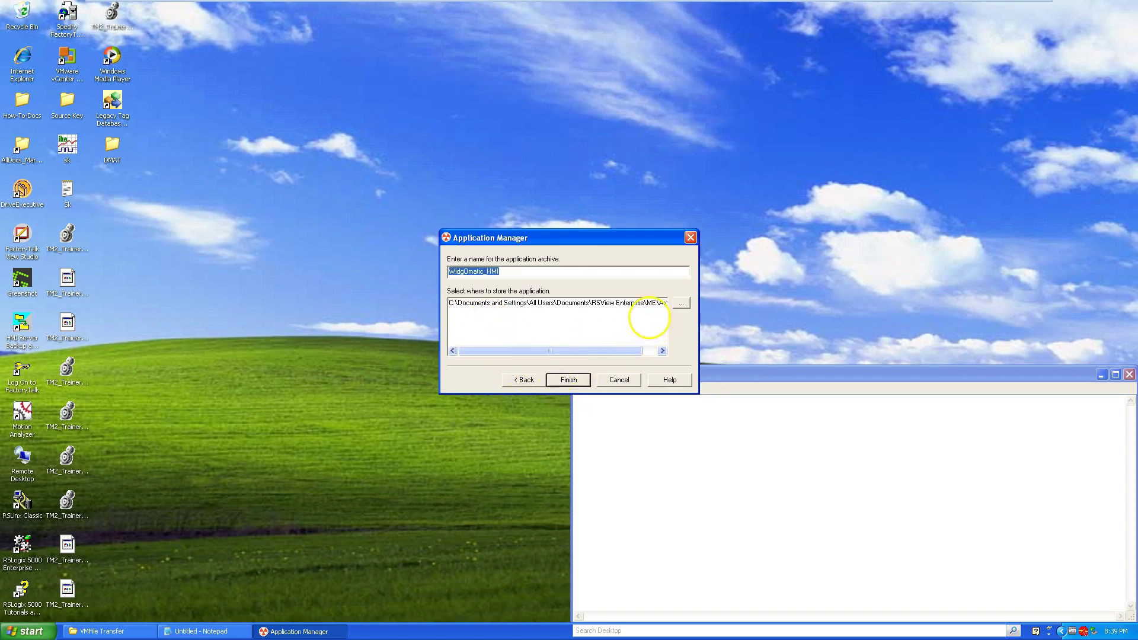
Step: Set the Desktop as the storage location for the application archive and run the backup
left_click(681, 302)
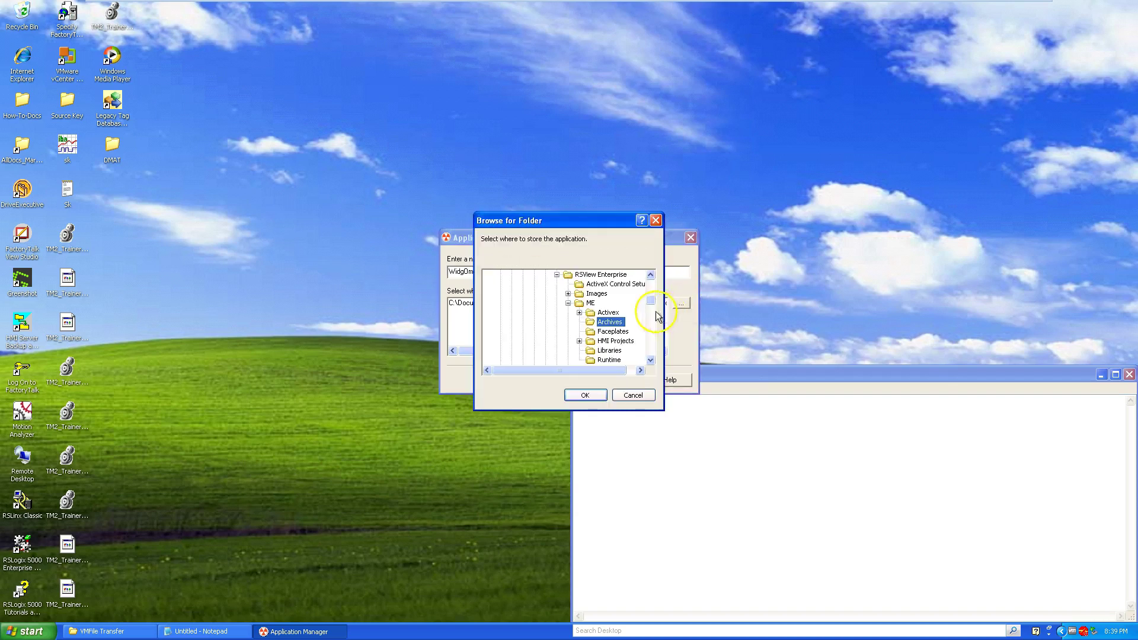
left_click_drag(651, 300, 650, 279)
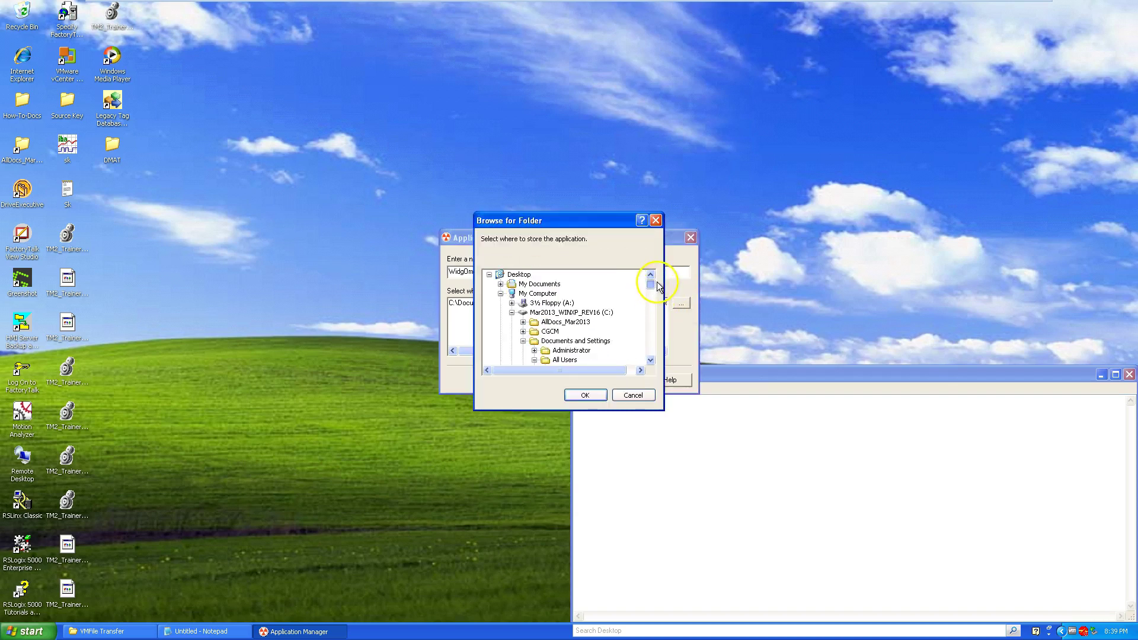
left_click(519, 274)
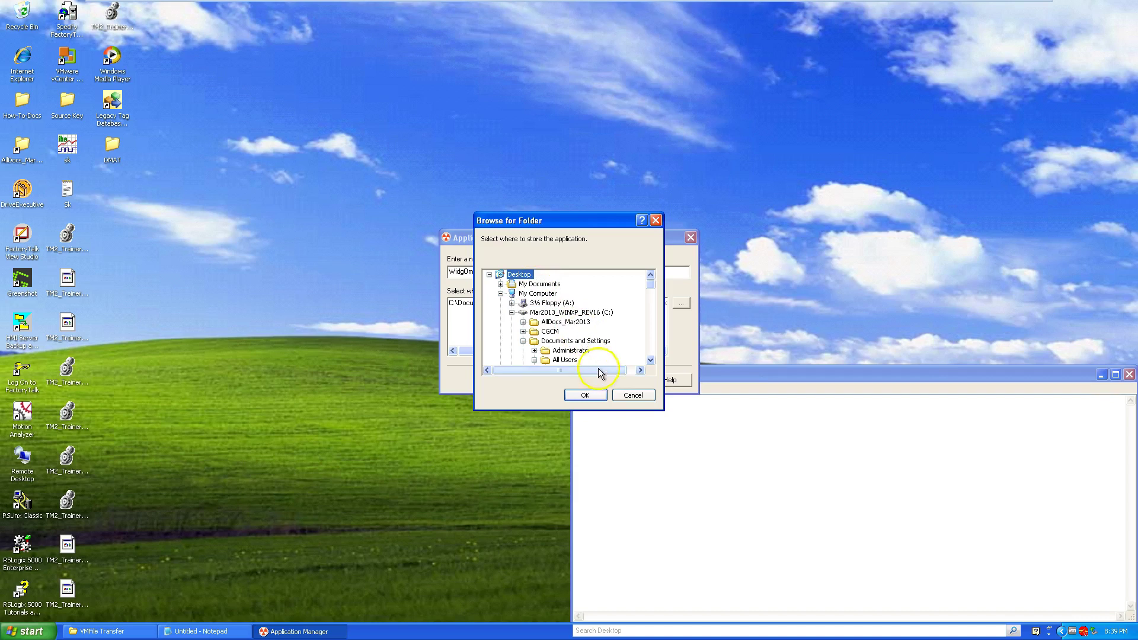
left_click(585, 396)
left_click(570, 379)
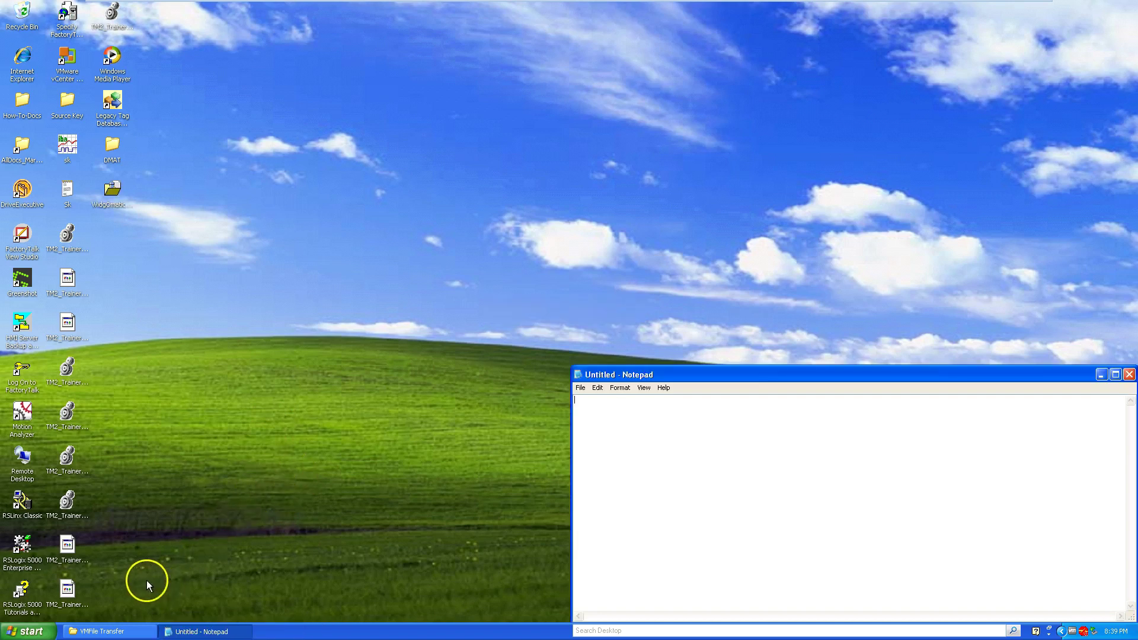
Step: Launch the Application Manager again from the FactoryTalk View tools of the Rockwell Software programs
left_click(21, 630)
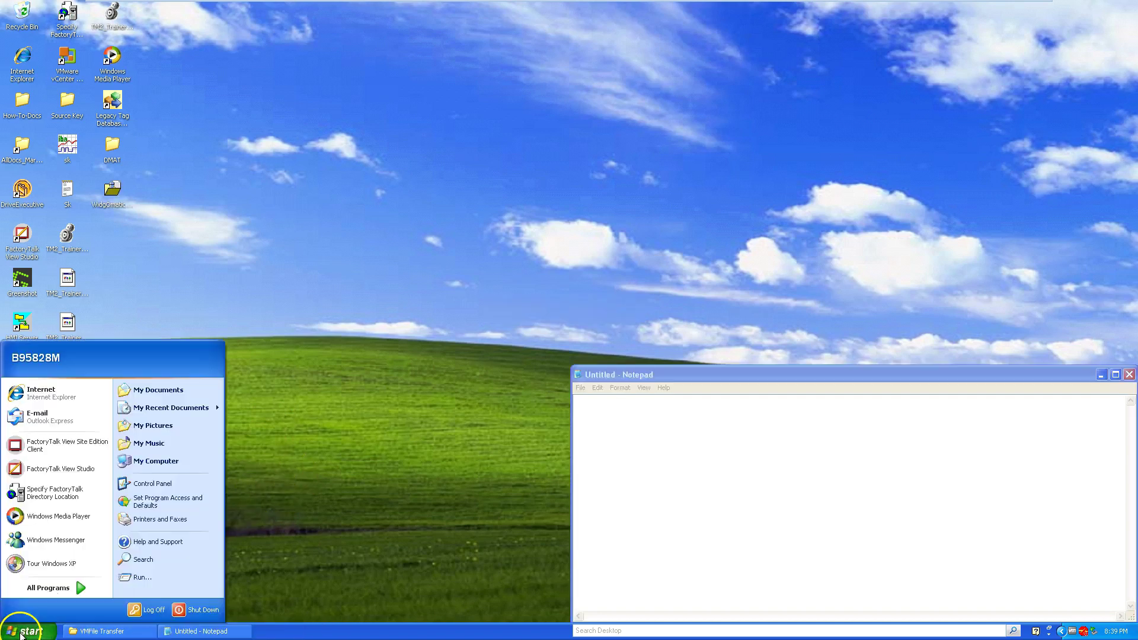
left_click(74, 590)
mouse_move(180, 294)
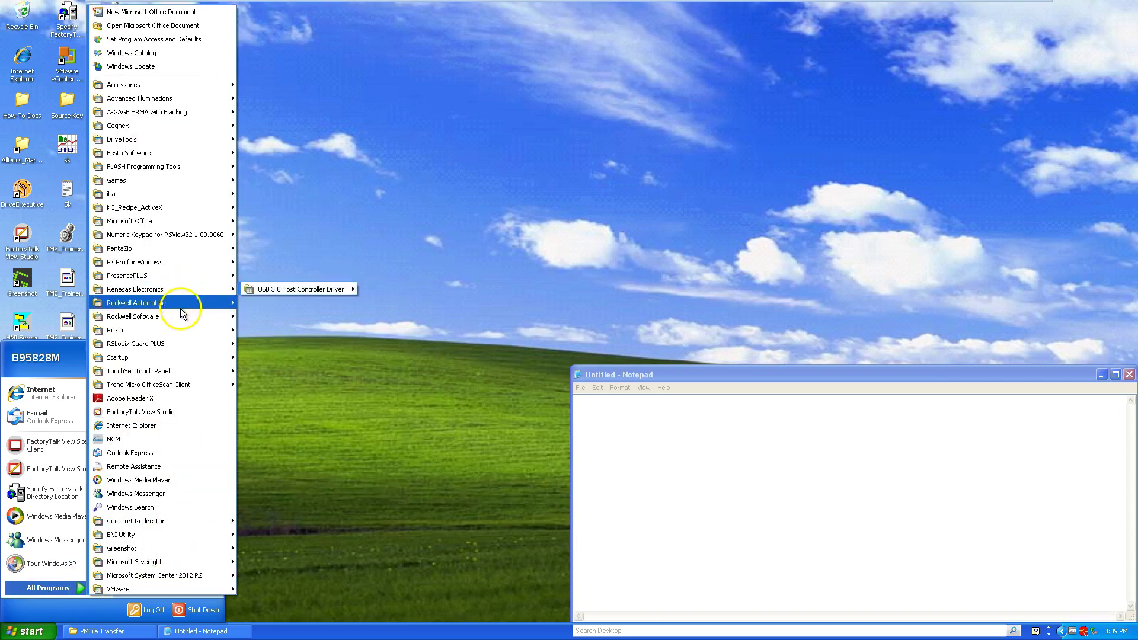
mouse_move(181, 314)
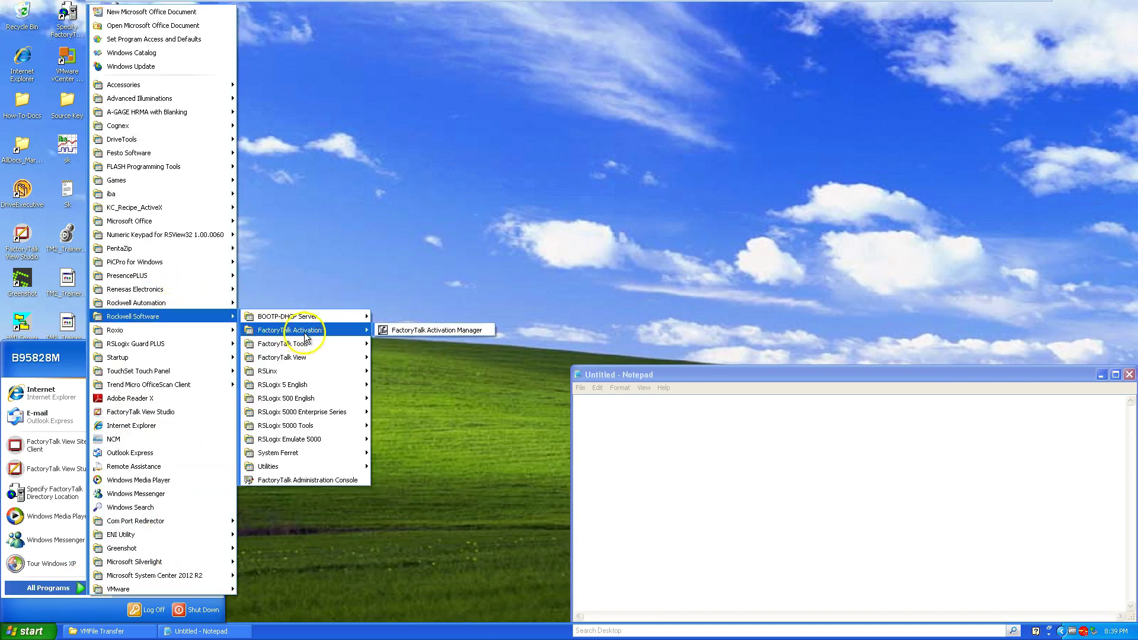
mouse_move(332, 344)
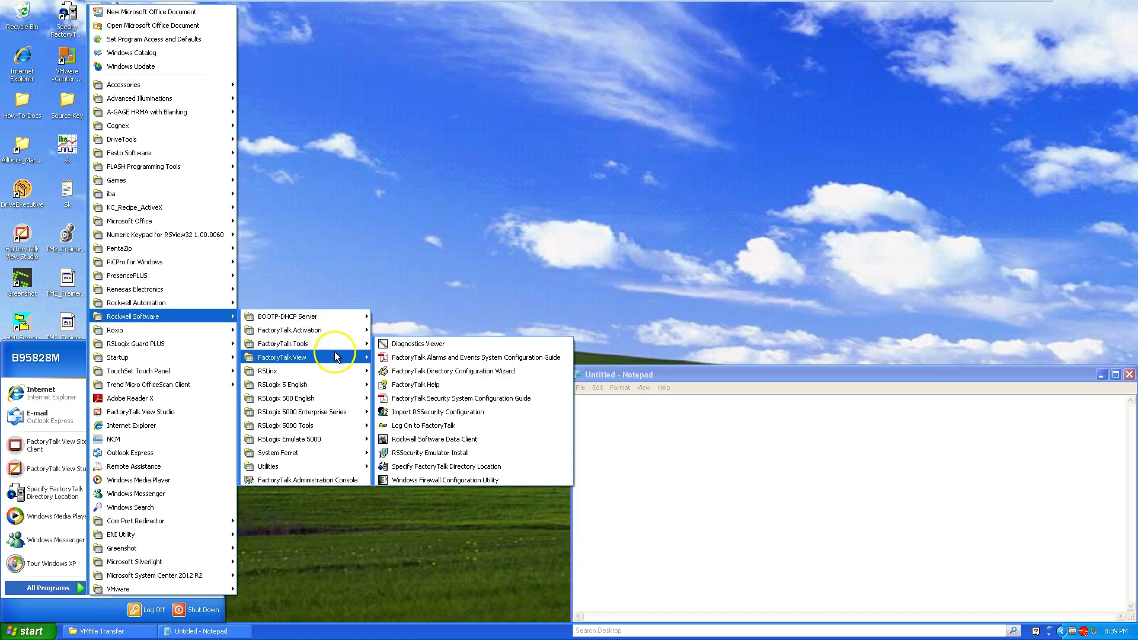
mouse_move(431, 361)
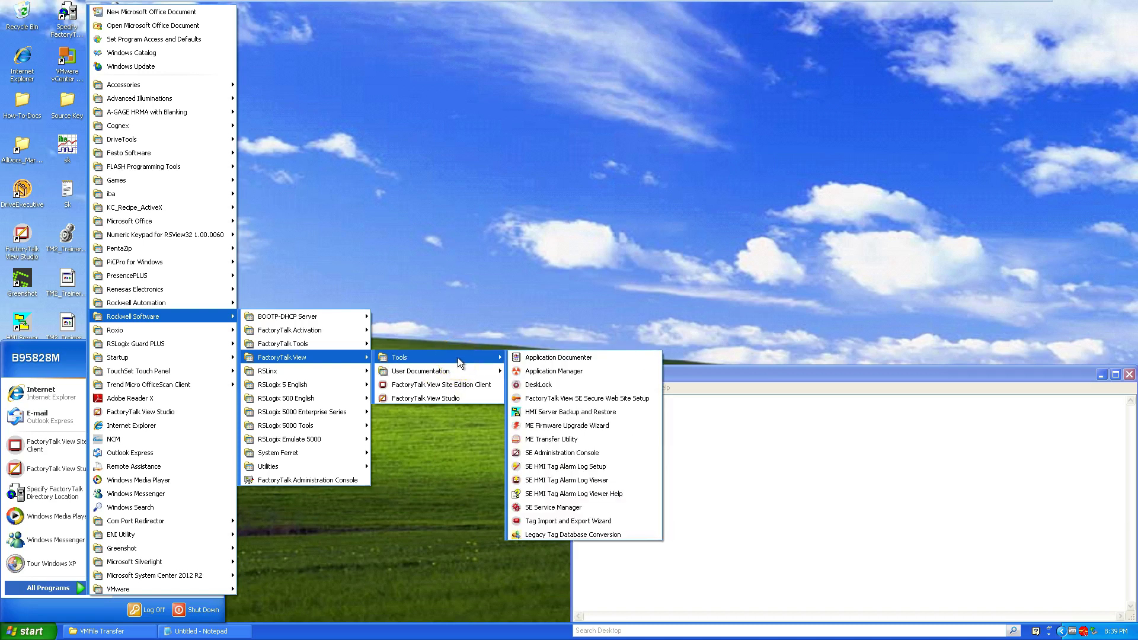
left_click(514, 372)
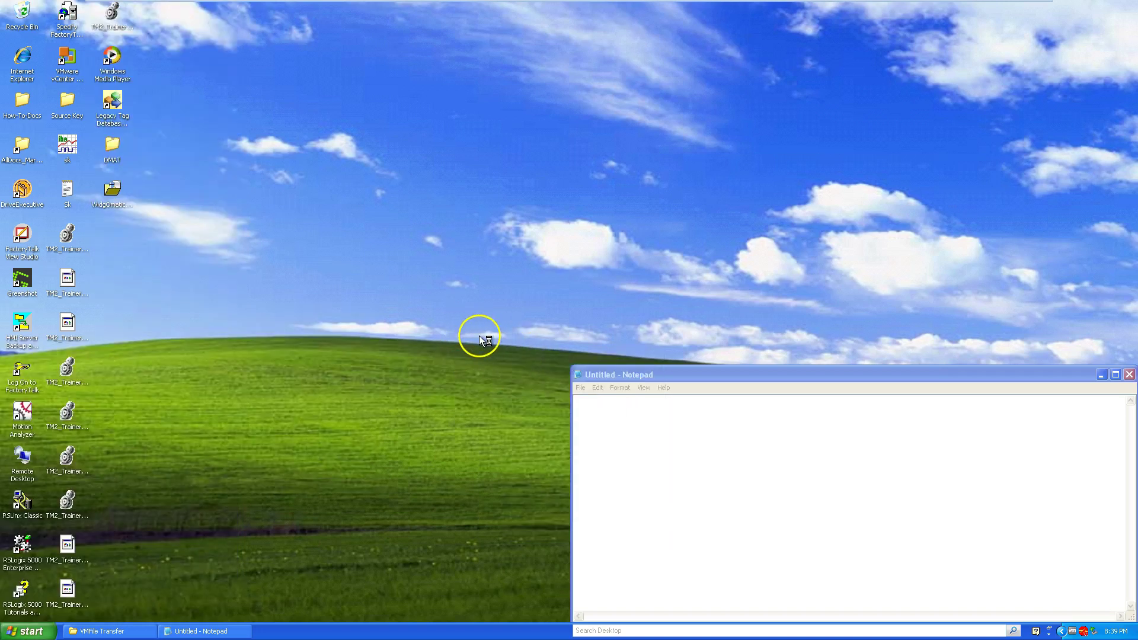
Step: Set up a Machine Edition application backup for the PVP1000_Application application
left_click(459, 274)
left_click(572, 380)
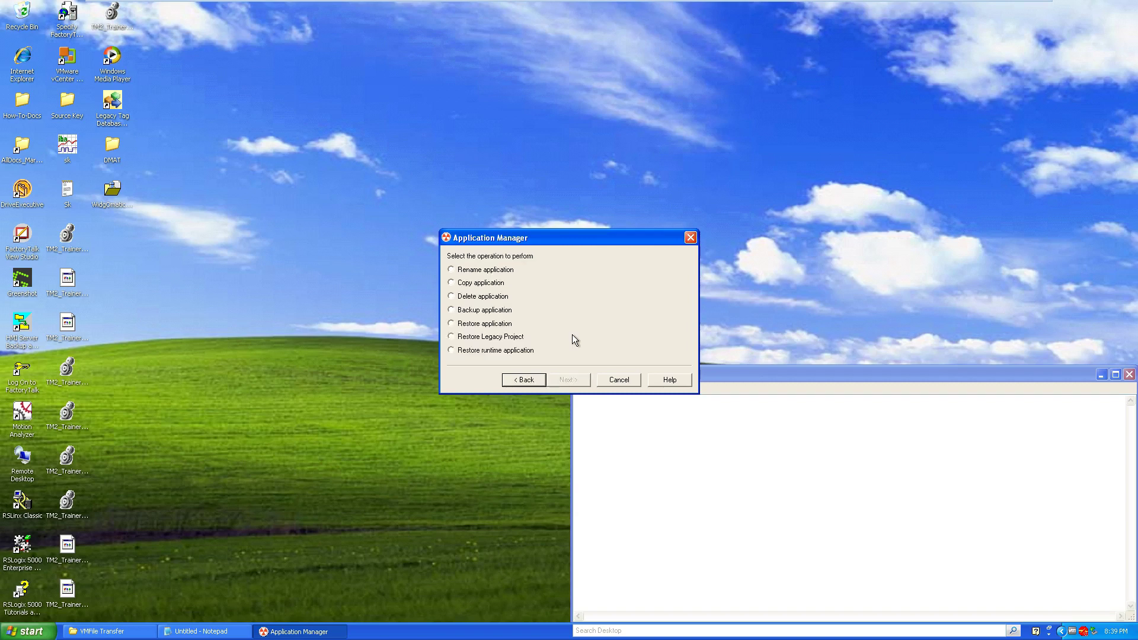
left_click(455, 310)
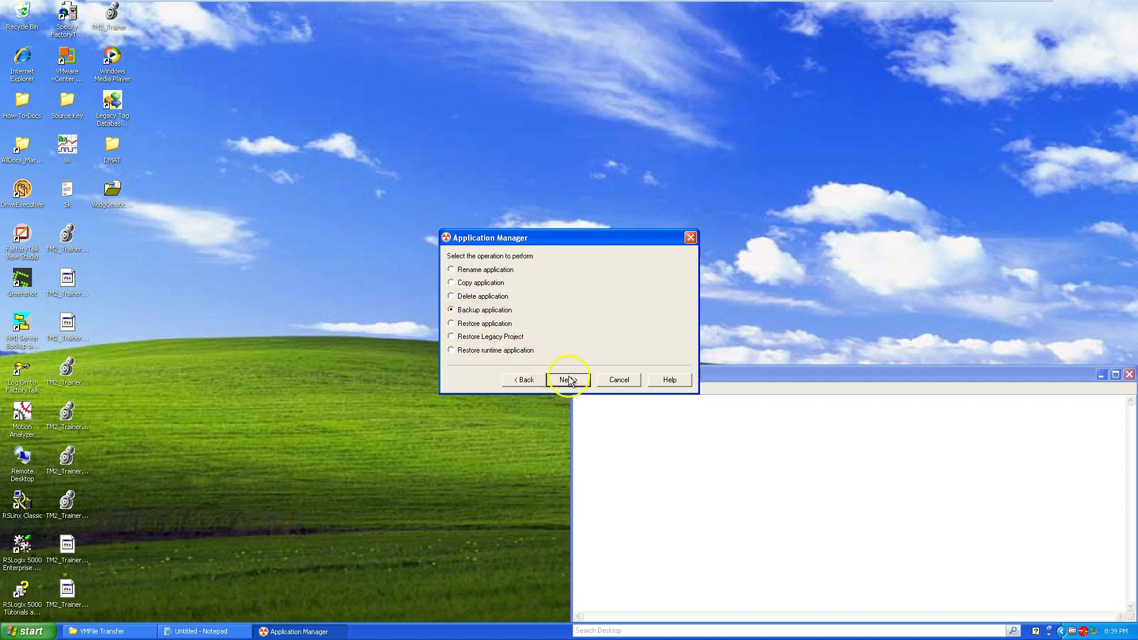
left_click(568, 380)
left_click(487, 284)
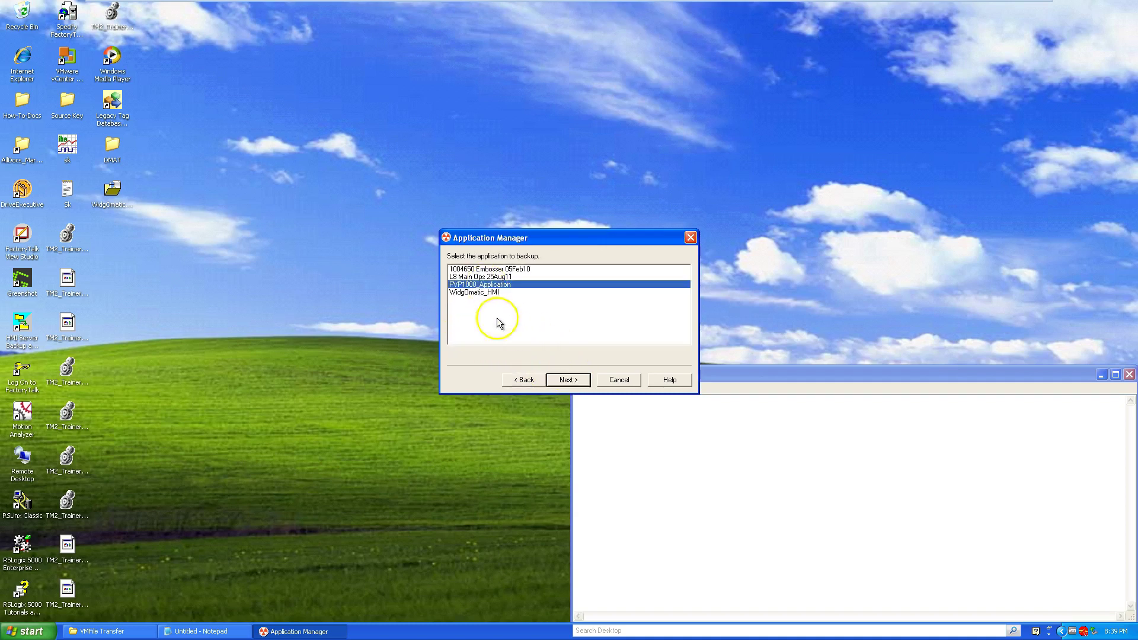
left_click(568, 380)
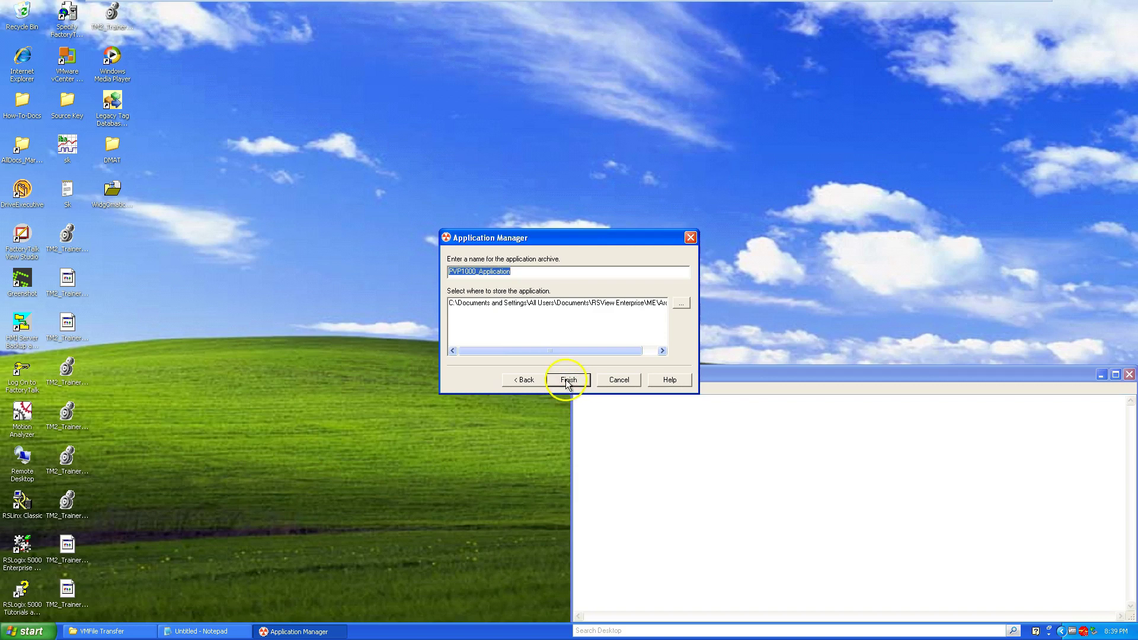
Step: Choose the Desktop as the storage location for the PVP1000_Application archive and run the backup
left_click(682, 305)
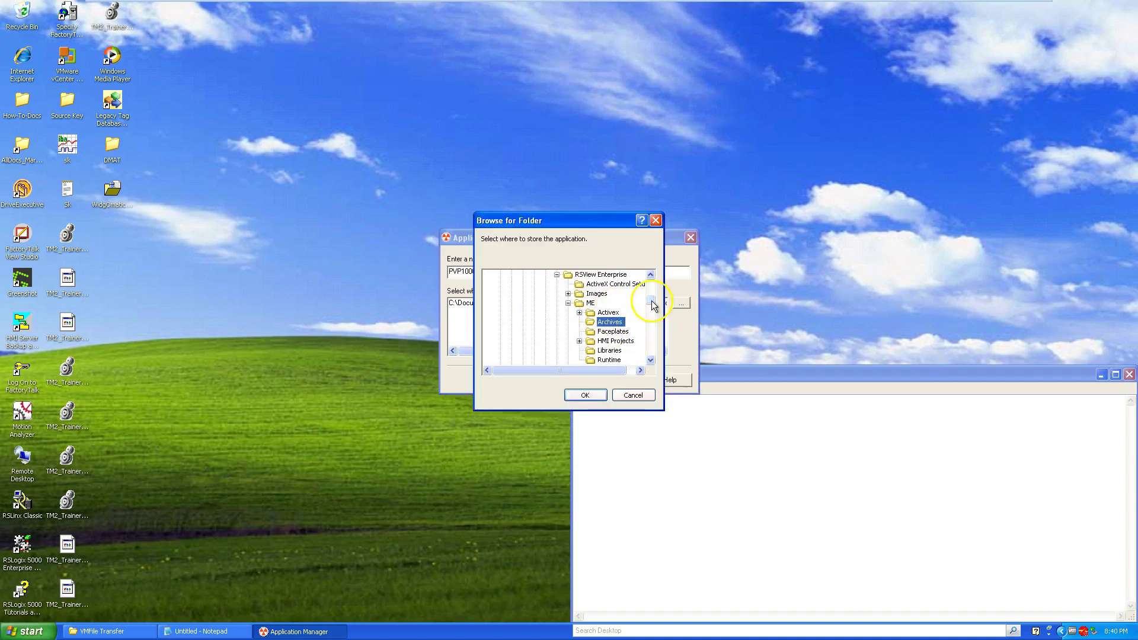
left_click_drag(650, 300, 651, 279)
left_click(519, 274)
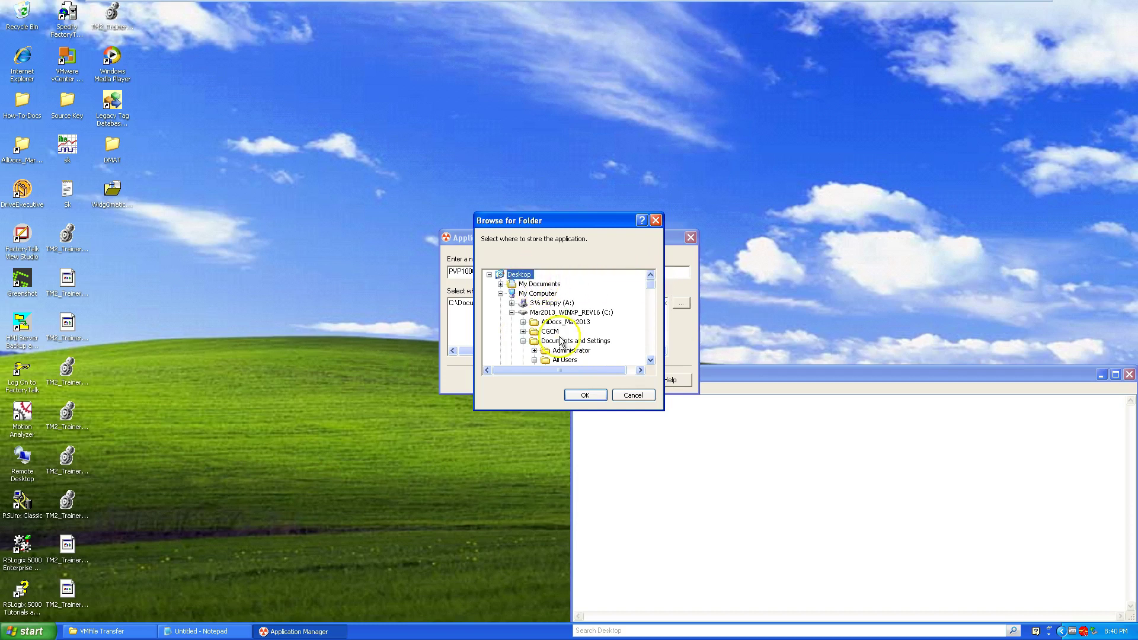
left_click(586, 395)
left_click(574, 382)
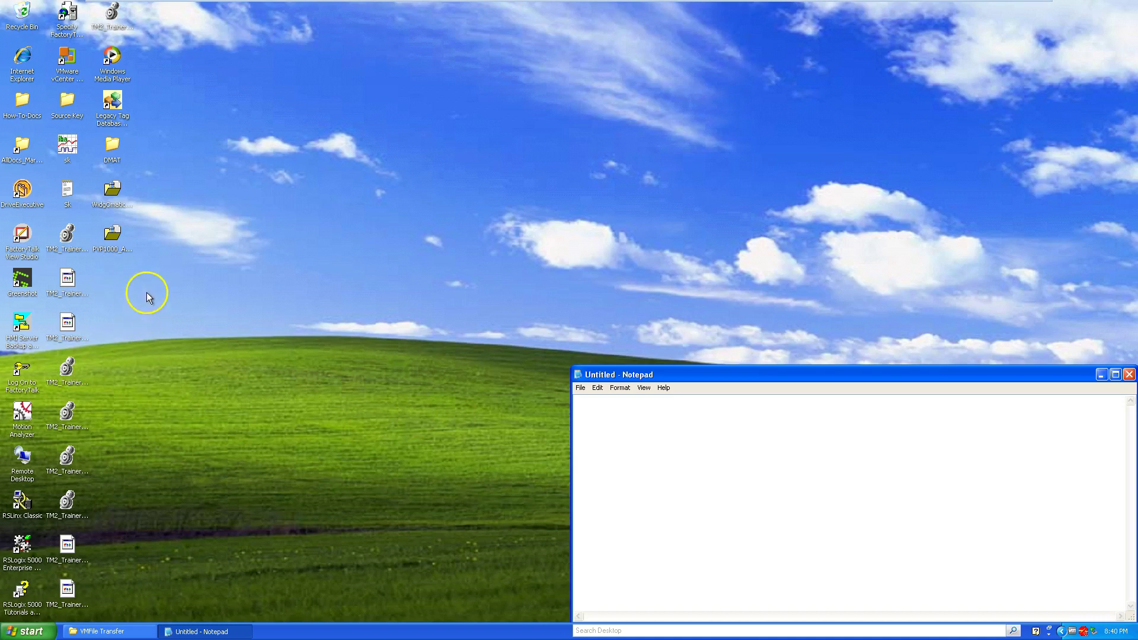
Step: Copy the WidgOmatic_HMI and PVP1000_Application archives from the desktop into the shared VMFile Transfer folder
left_click(117, 204)
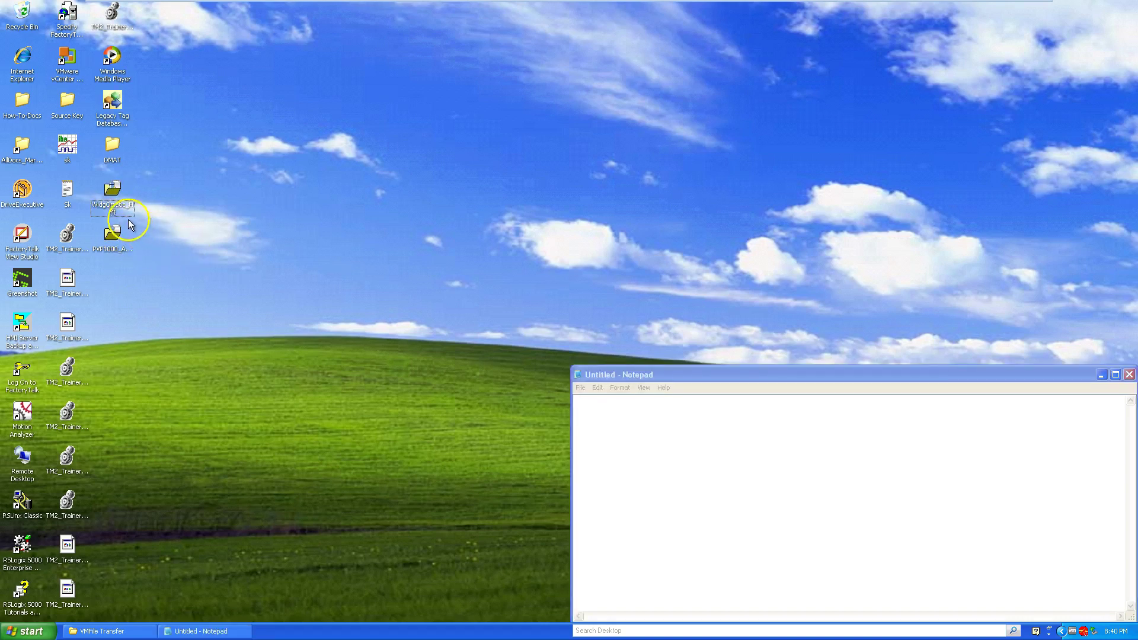
left_click(113, 235, "ctrl")
right_click(126, 245)
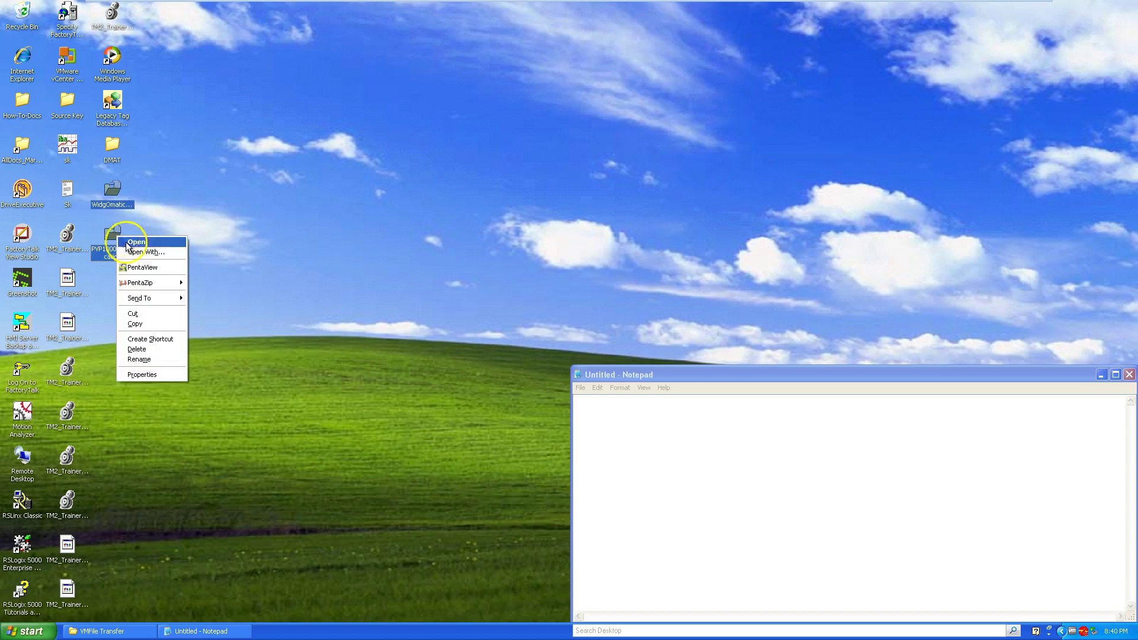
left_click(136, 323)
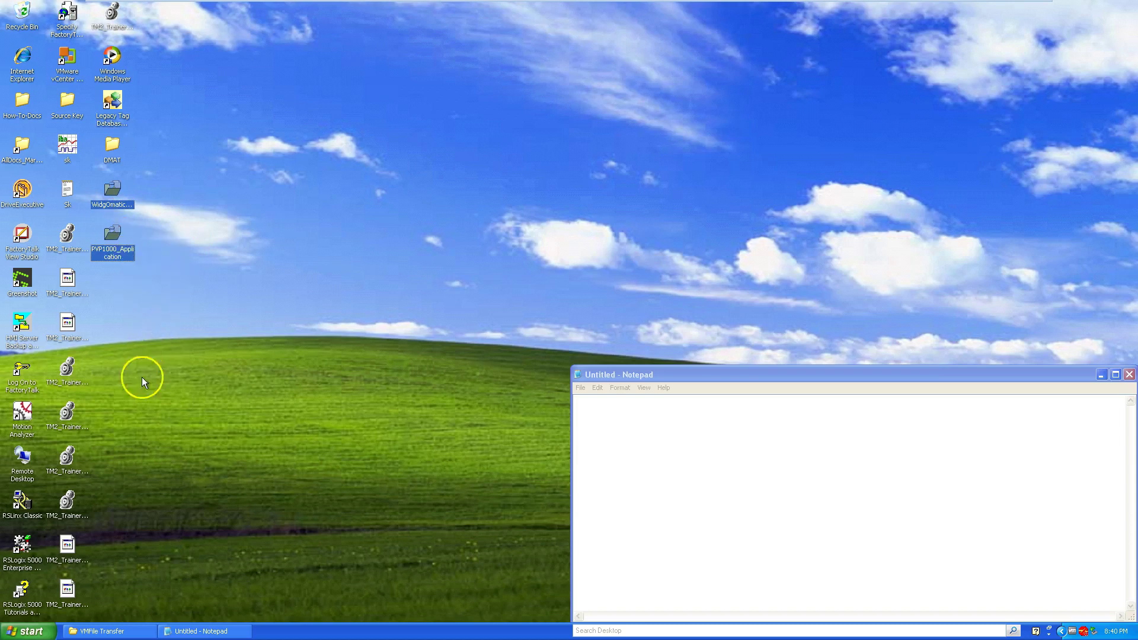
left_click(89, 632)
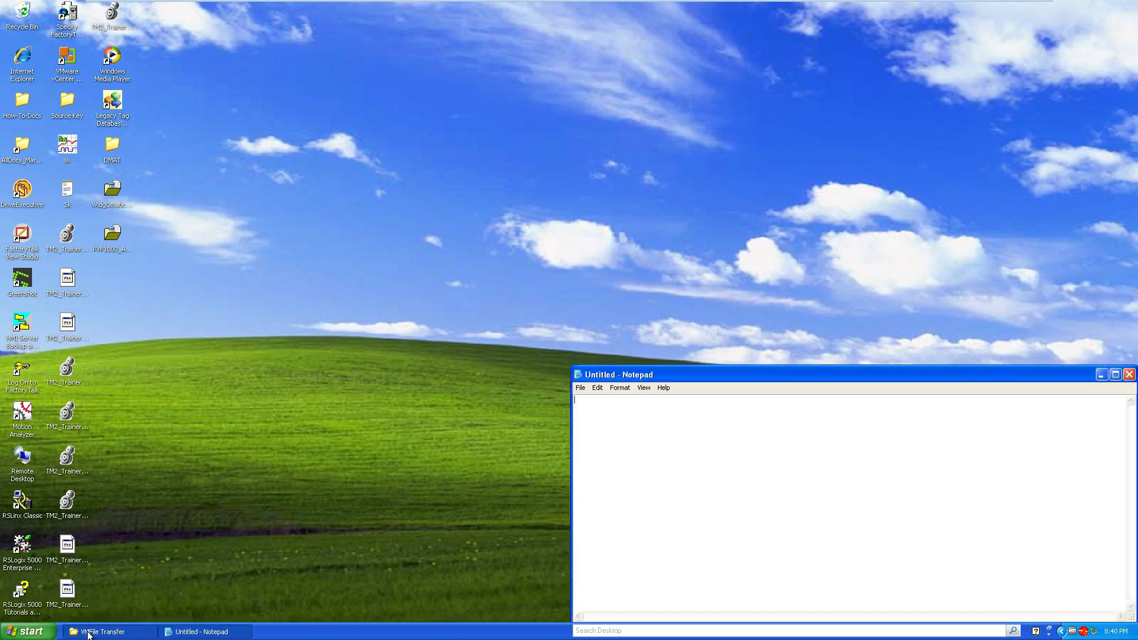
right_click(420, 356)
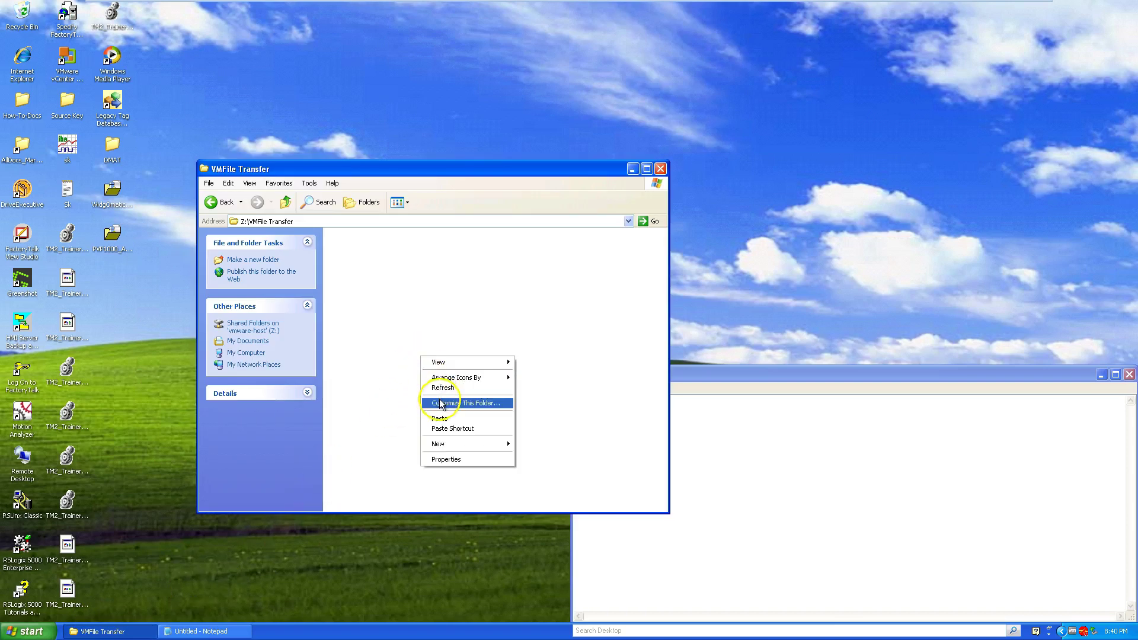
left_click(454, 417)
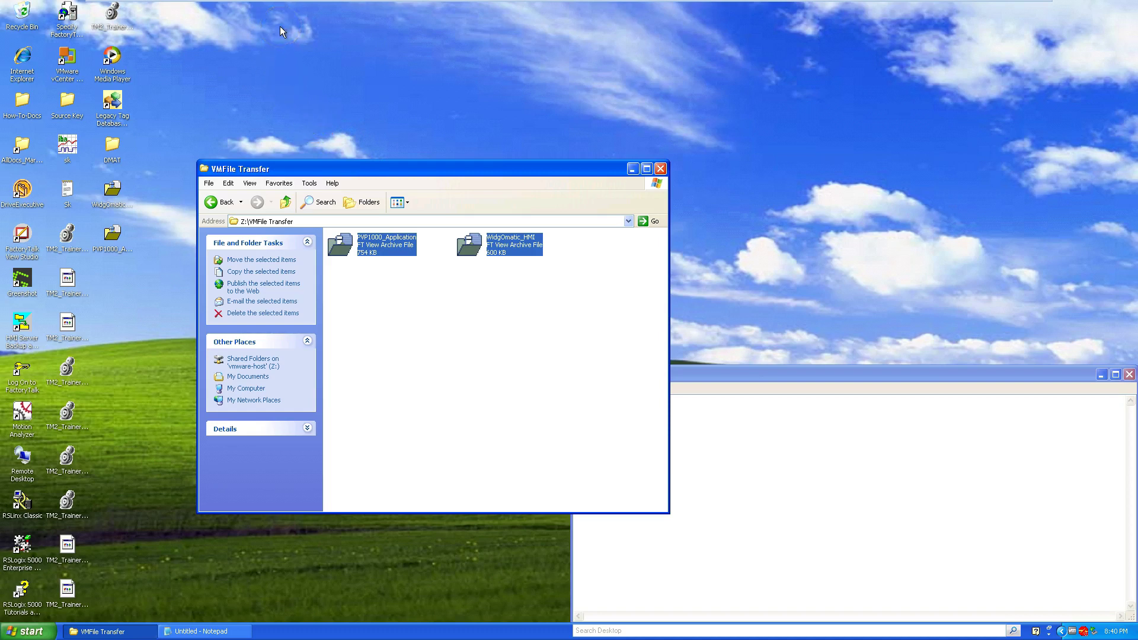
Step: Switch to the Win7 virtual machine and reopen the shared VMFile Transfer folder to refresh its contents
mouse_move(264, 8)
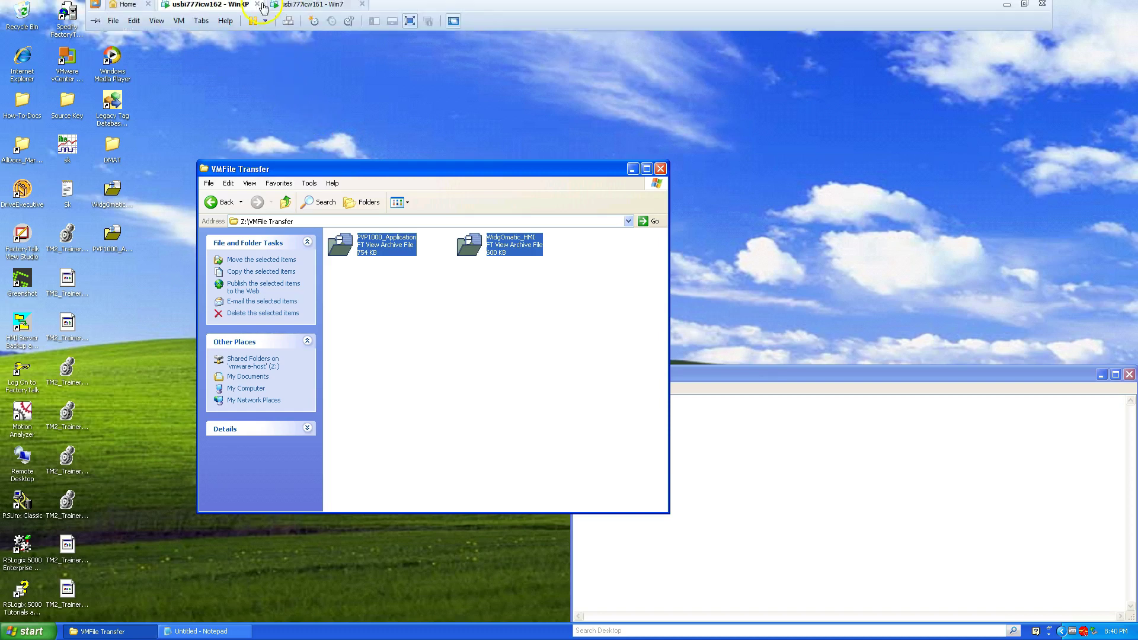
left_click(313, 5)
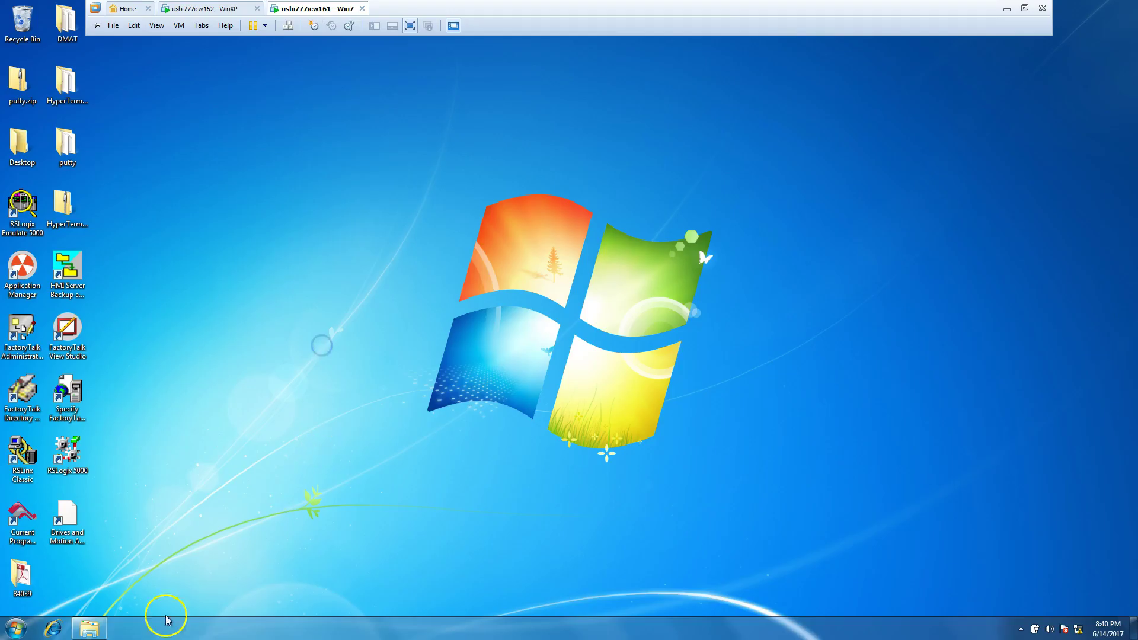
left_click(89, 629)
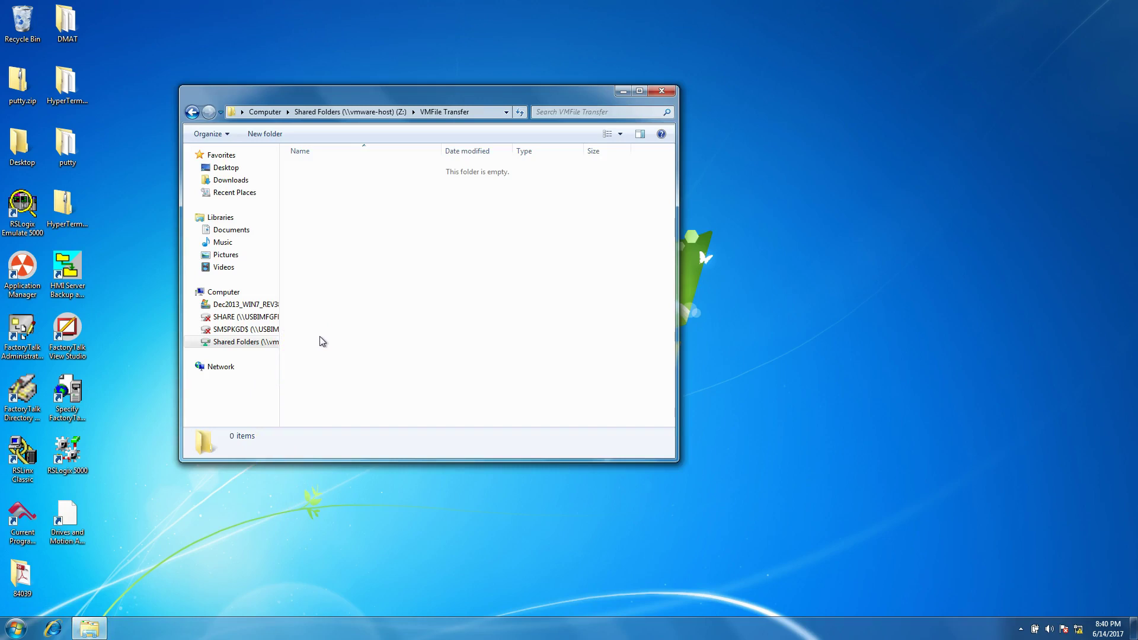
left_click(191, 113)
double_click(342, 207)
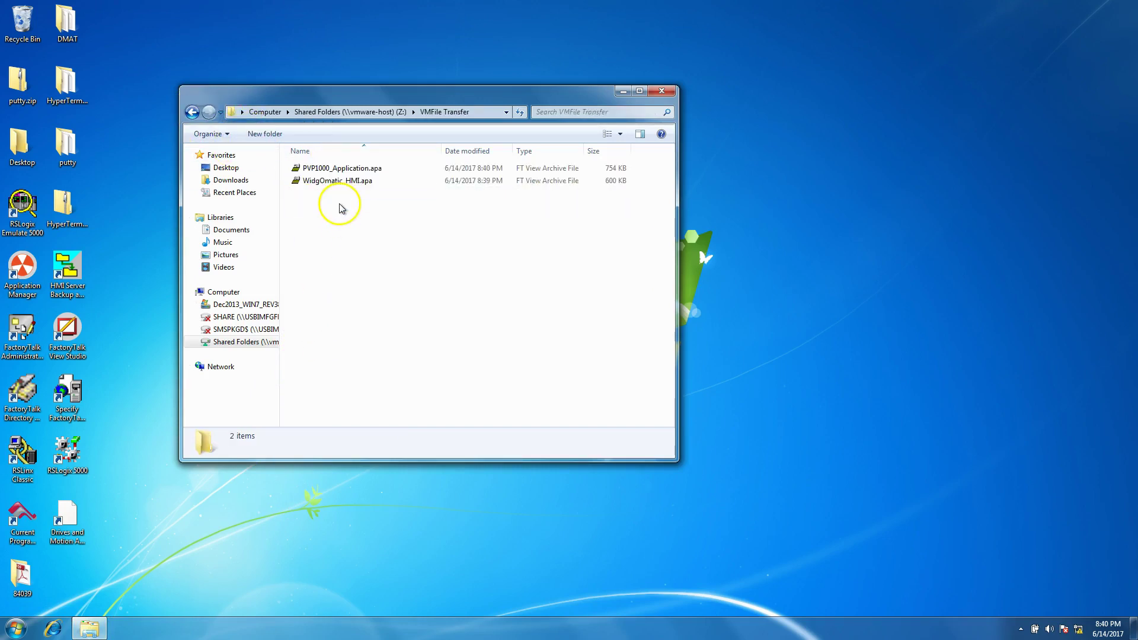
Step: Copy PVP1000_Application.apa and WidgOmatic_HMI.apa from the shared folder to the Windows 7 desktop and minimize the folder window
left_click(336, 172)
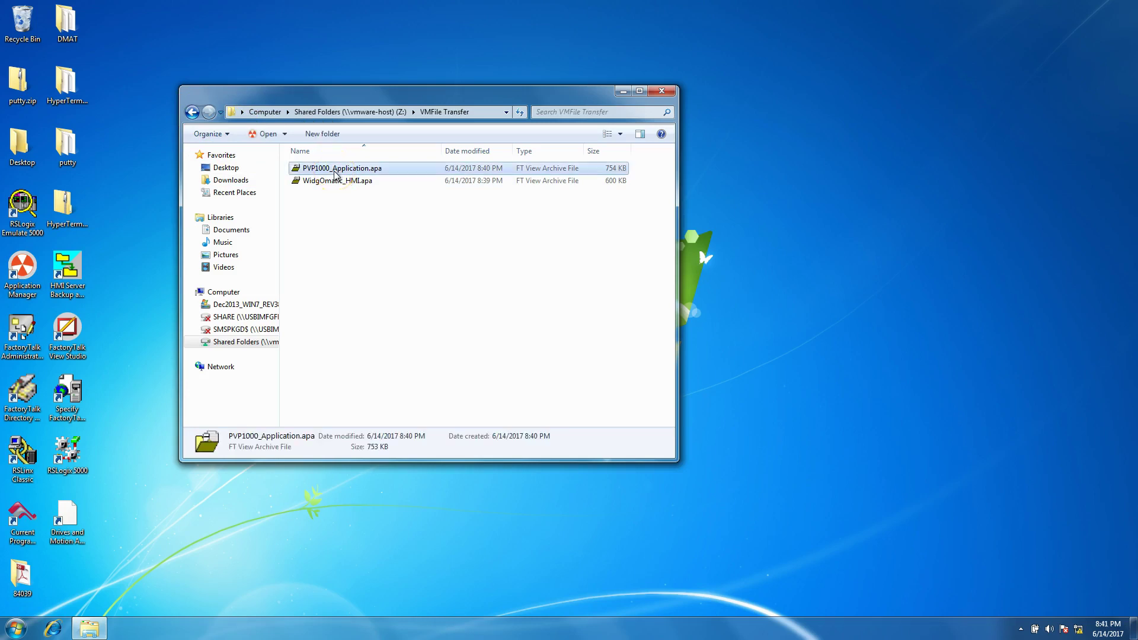
left_click(339, 182, "shift")
right_click(339, 182)
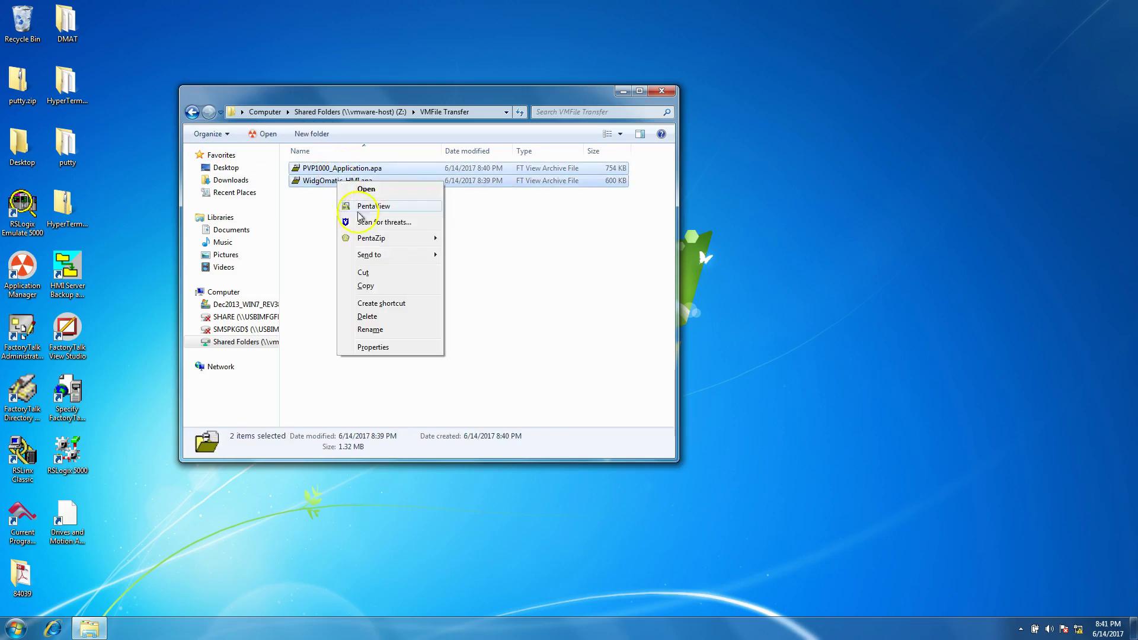
left_click(363, 287)
left_click(163, 274)
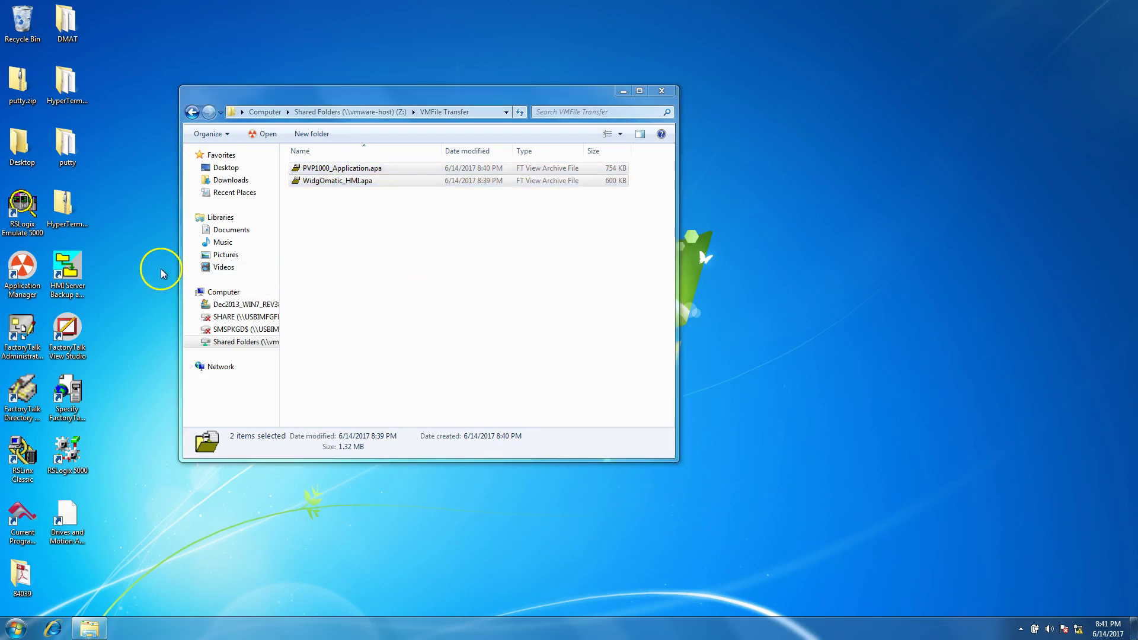
right_click(163, 274)
left_click(179, 324)
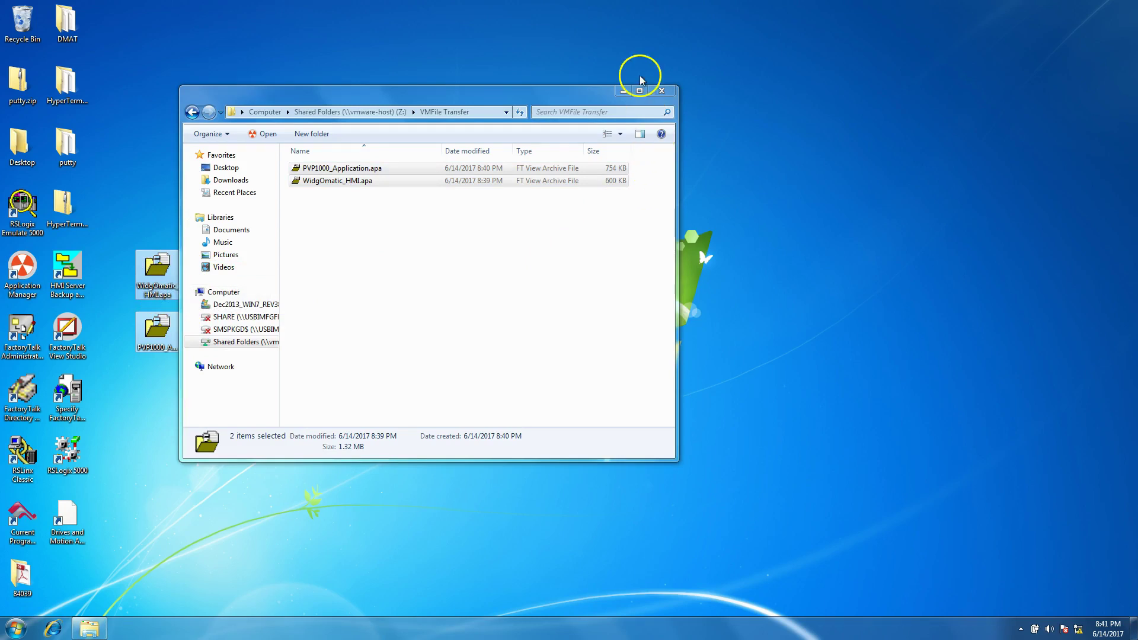
left_click(623, 91)
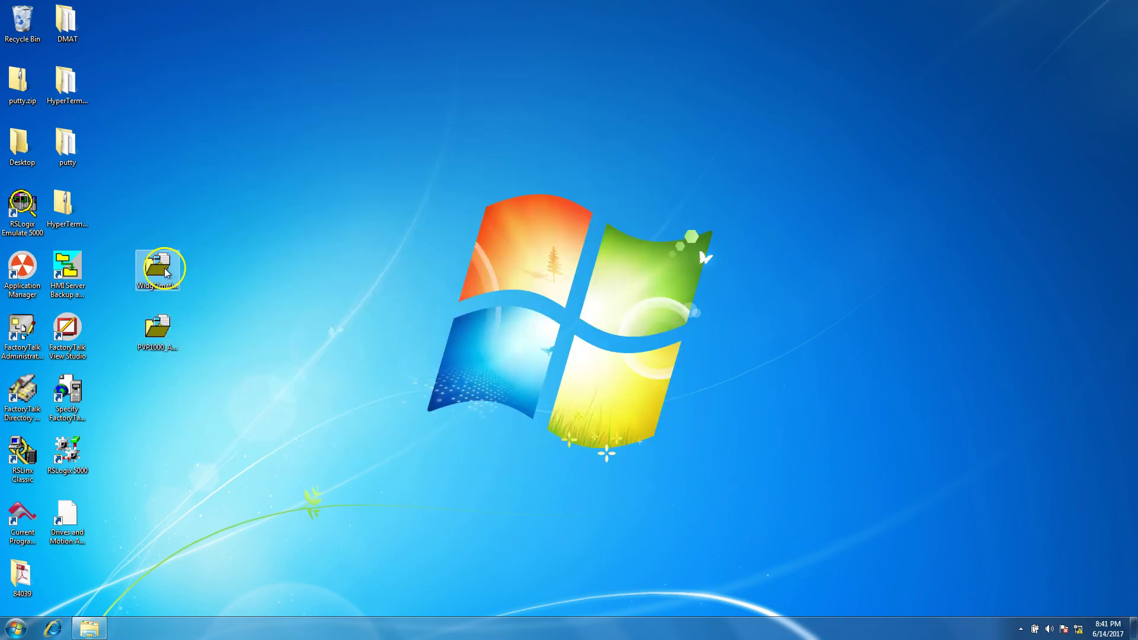
Step: Restore the WidgOmatic_HMI archive as a FactoryTalk View Machine Edition application without the FactoryTalk Local Directory
left_click(166, 273)
double_click(160, 273)
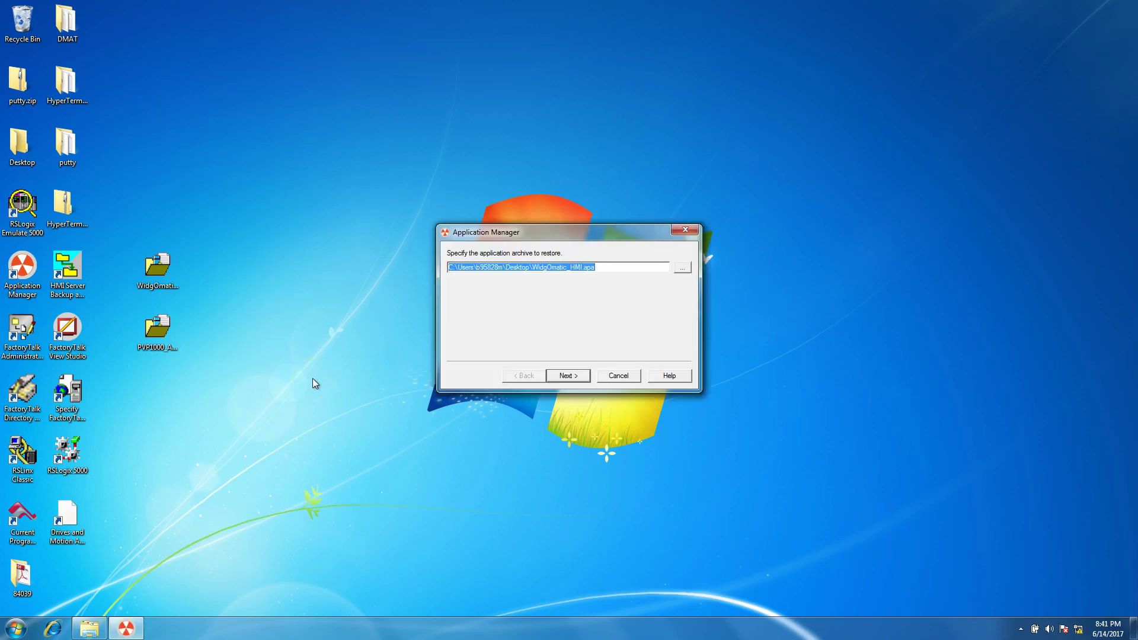
left_click(570, 377)
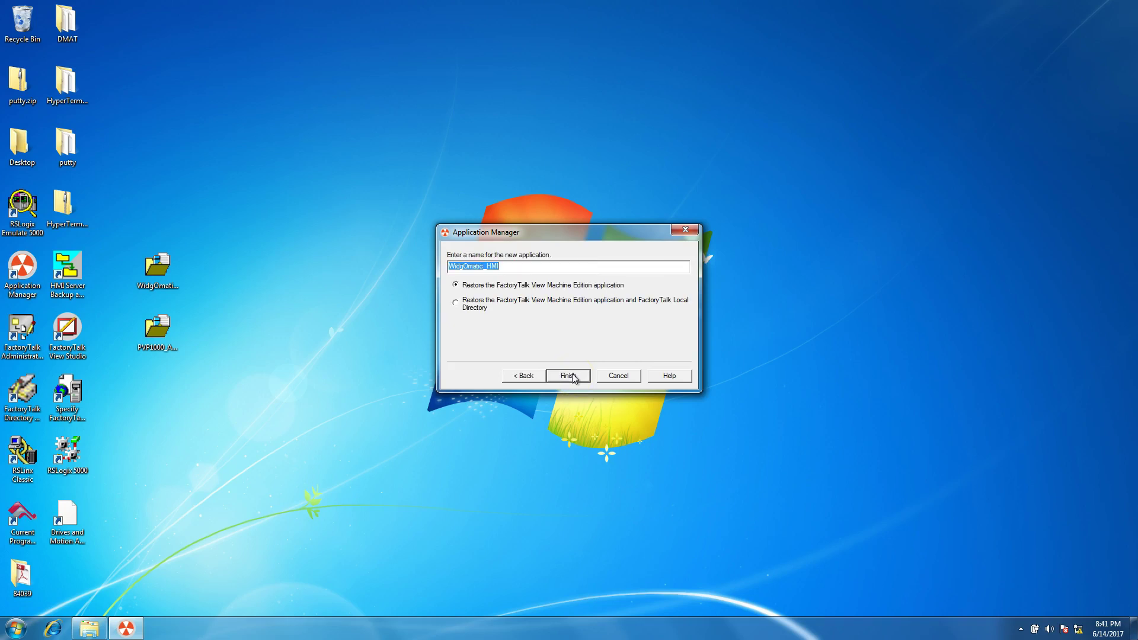
left_click(571, 376)
left_click(680, 347)
left_click(568, 376)
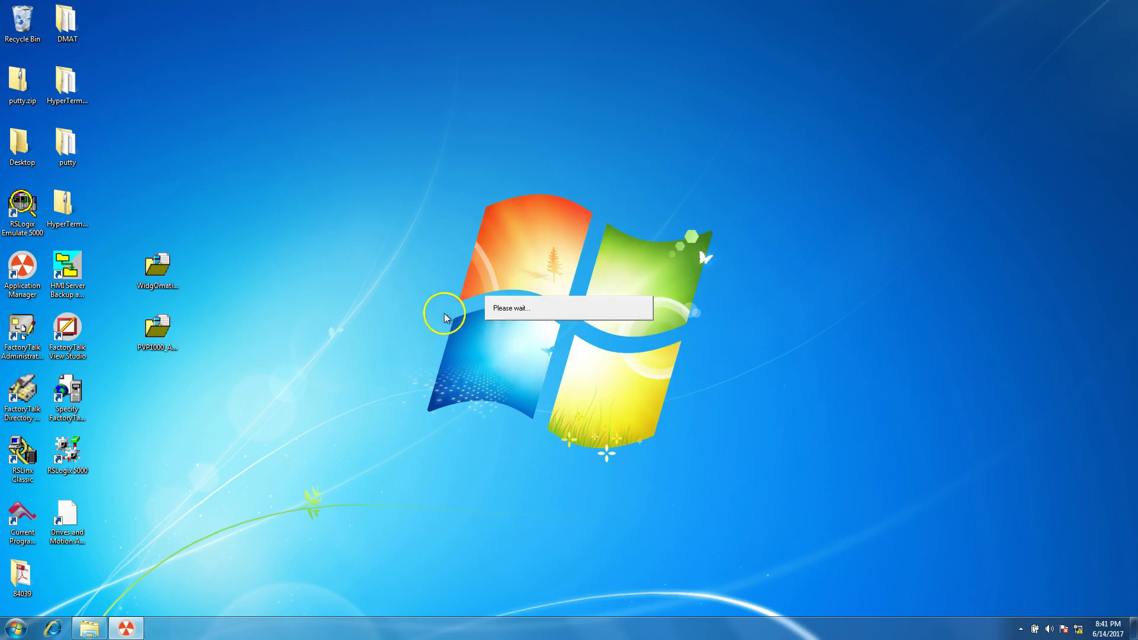
Step: Restore only the Machine Edition application from the PVP1000_Application archive under the name PVP1000_Appl
double_click(168, 349)
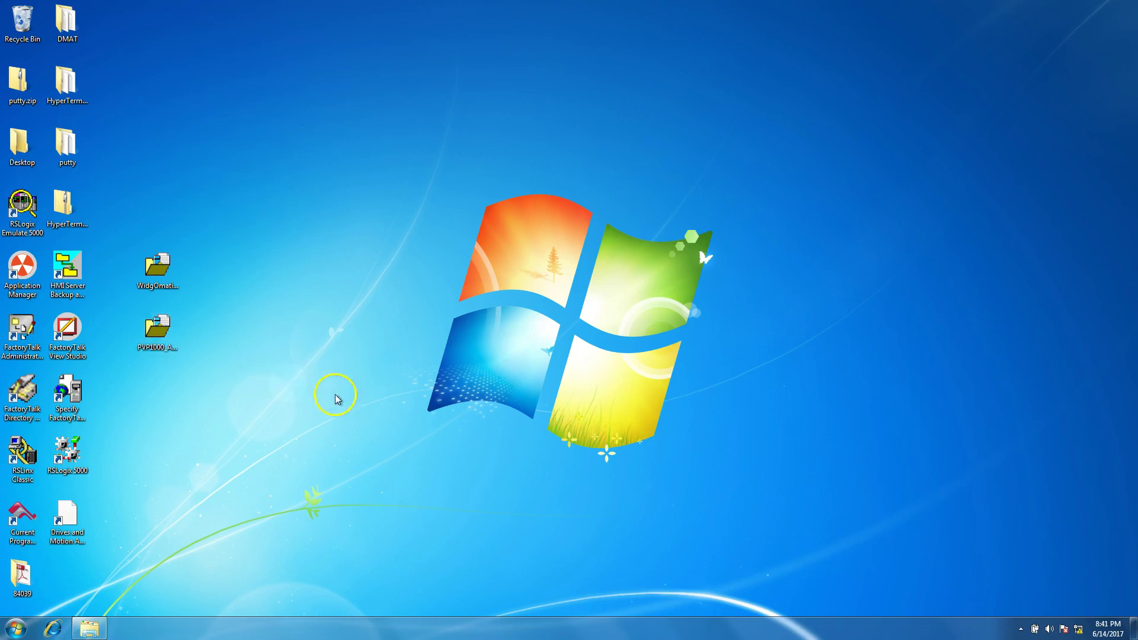
left_click(568, 375)
left_click(543, 266)
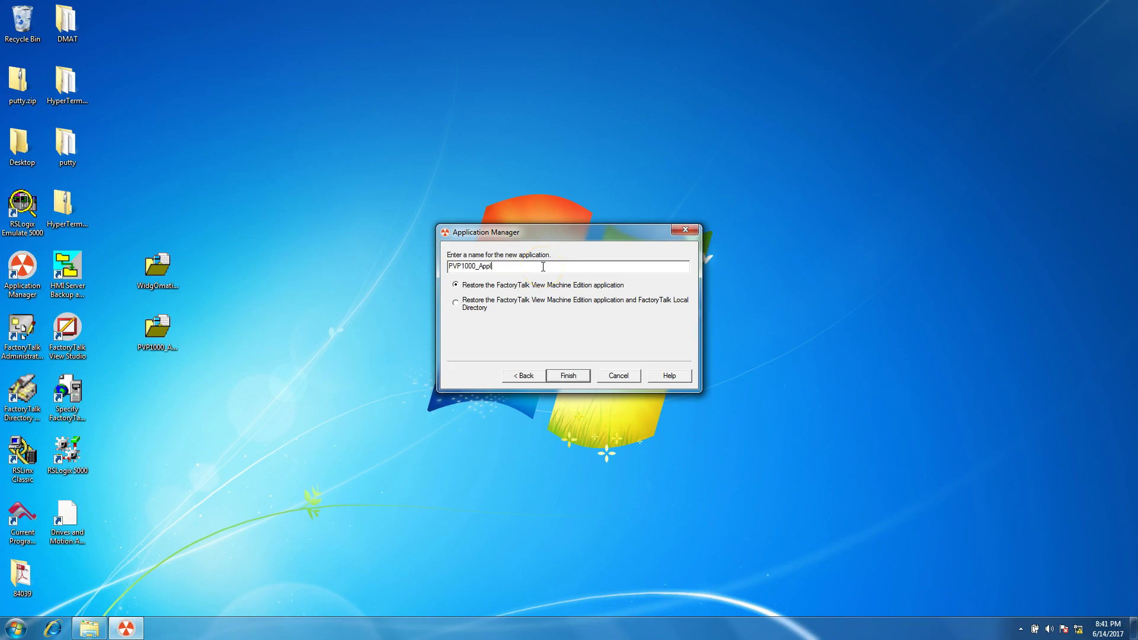
left_click(568, 376)
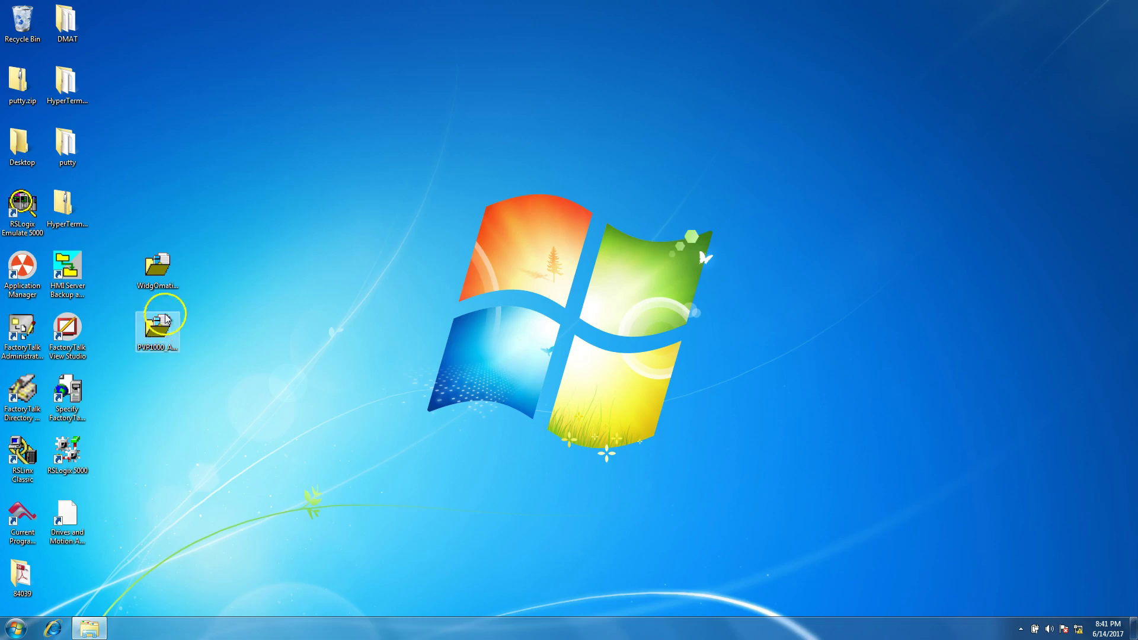
Step: Launch the Legacy Tag Database Conversion utility from the FactoryTalk View tools in the Rockwell Software programs
left_click(16, 630)
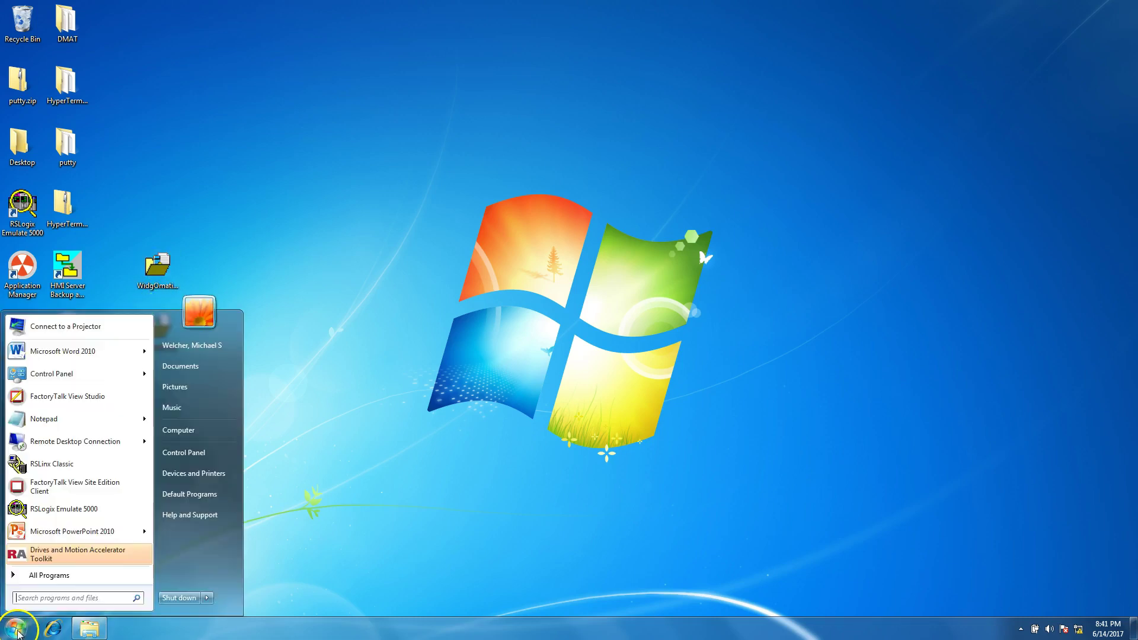
left_click(74, 578)
left_click_drag(148, 396, 133, 529)
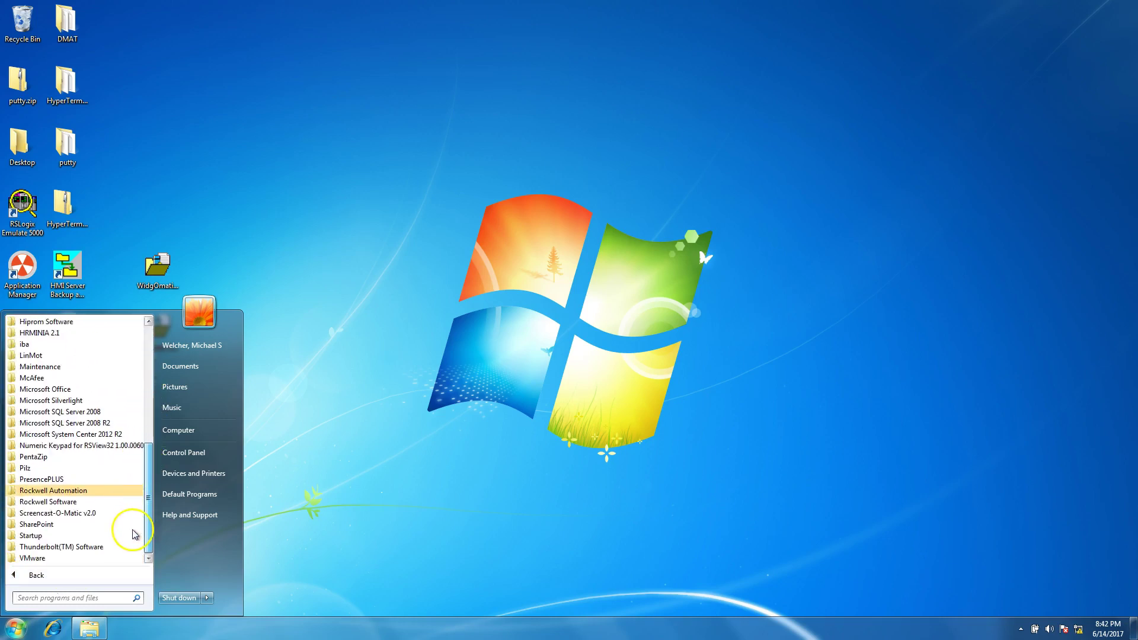
left_click(87, 504)
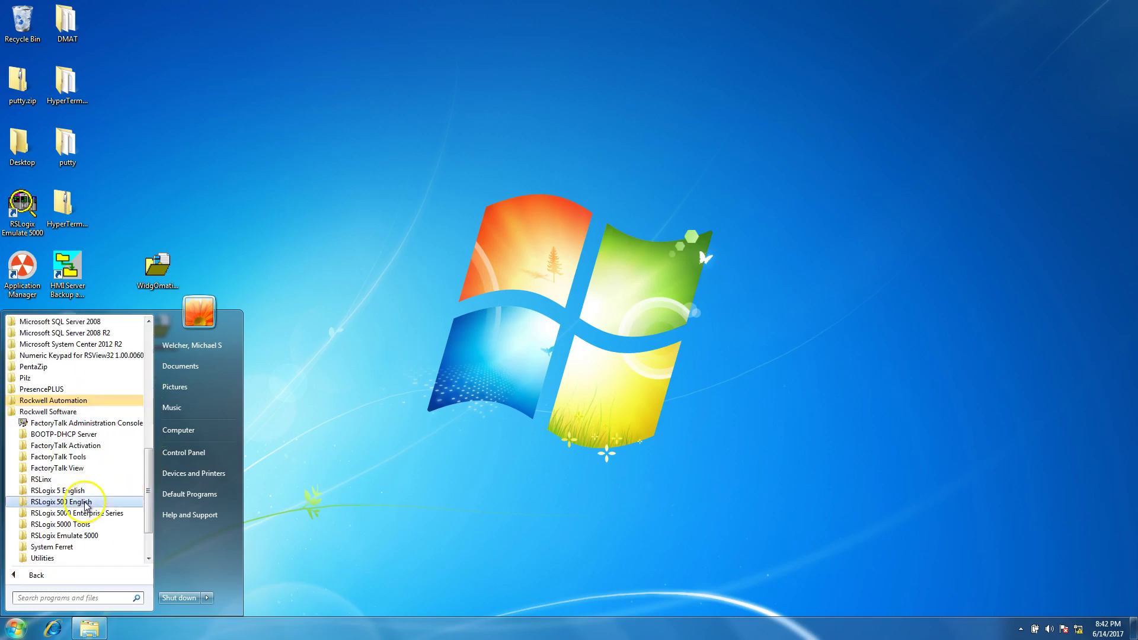
left_click(77, 468)
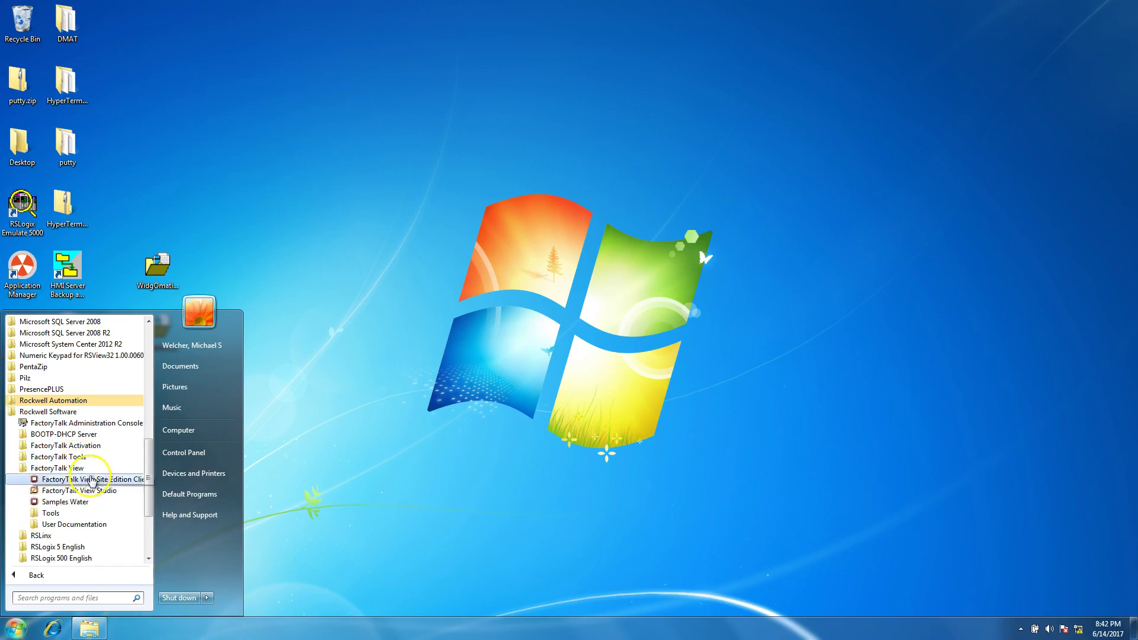
left_click(86, 516)
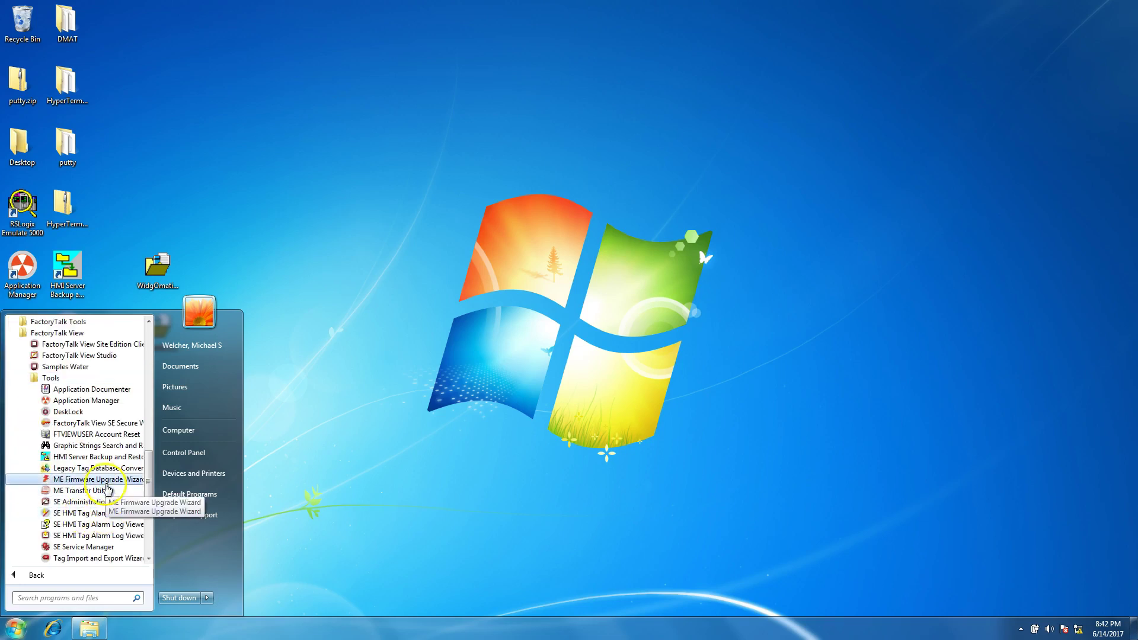
left_click(83, 468)
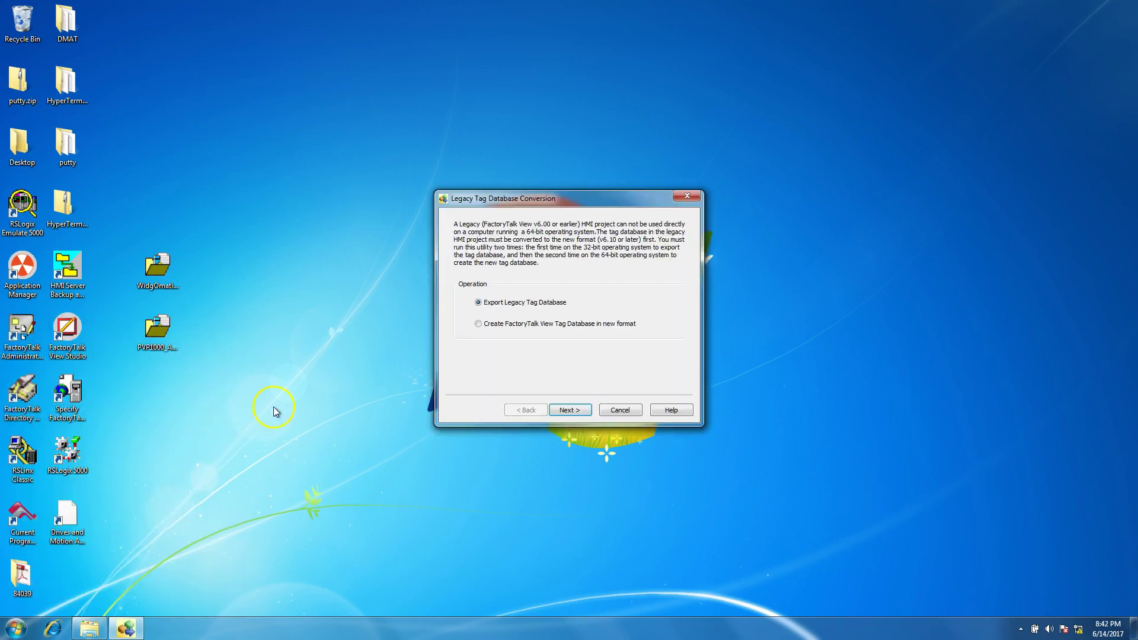
Step: Try to create a new-format FactoryTalk View tag database for Machine Edition projects, searching the HMI projects folder including sub-folders
left_click(500, 326)
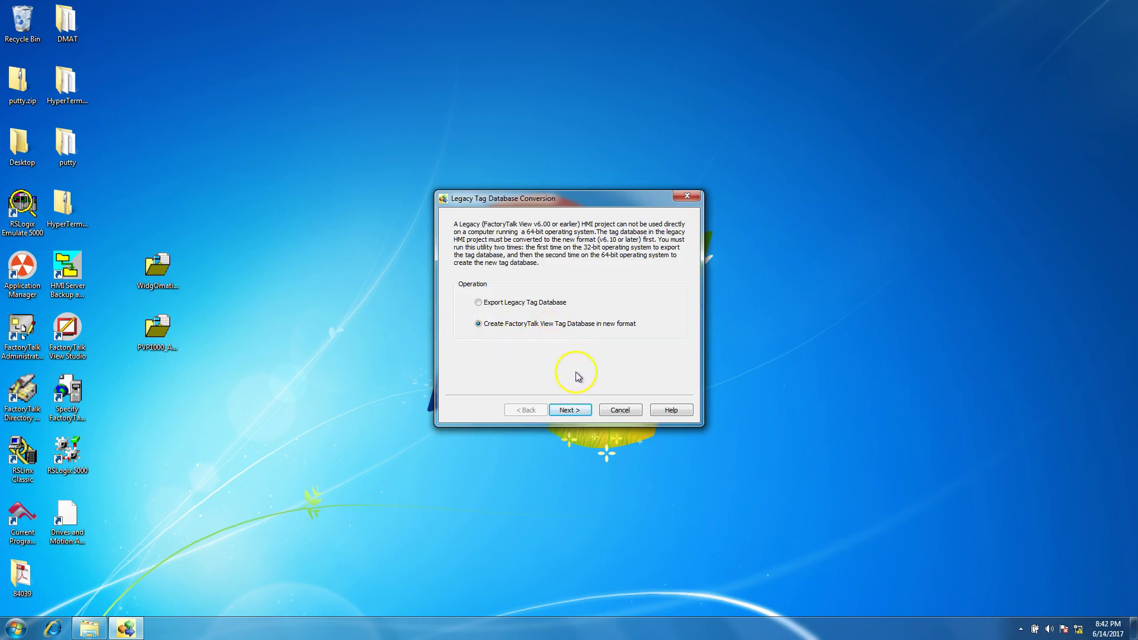
left_click(570, 410)
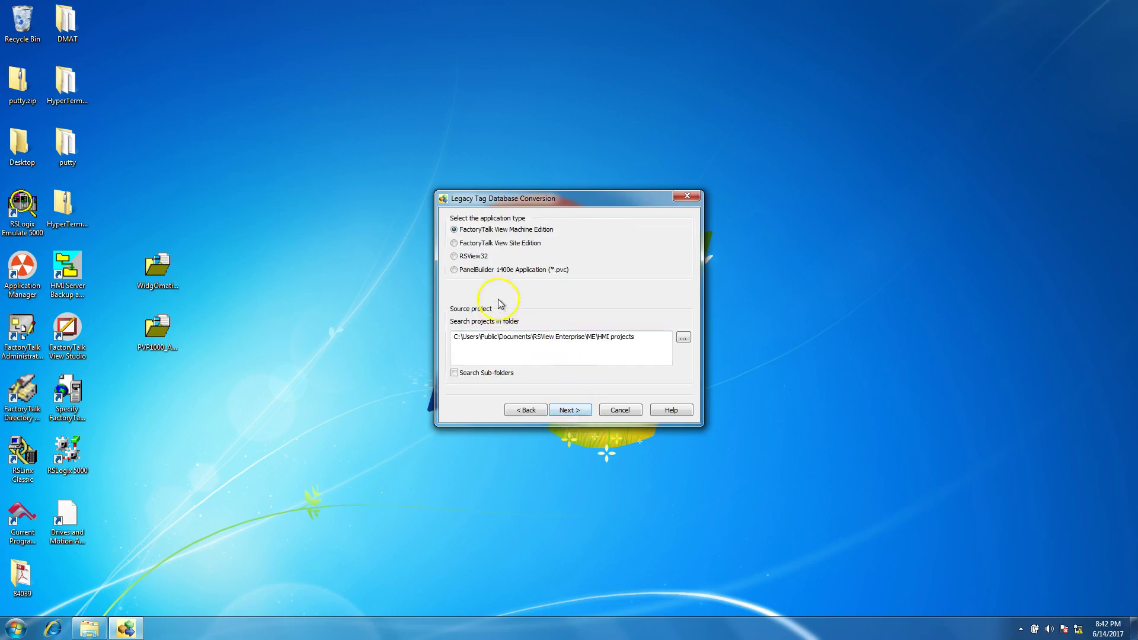
left_click(454, 372)
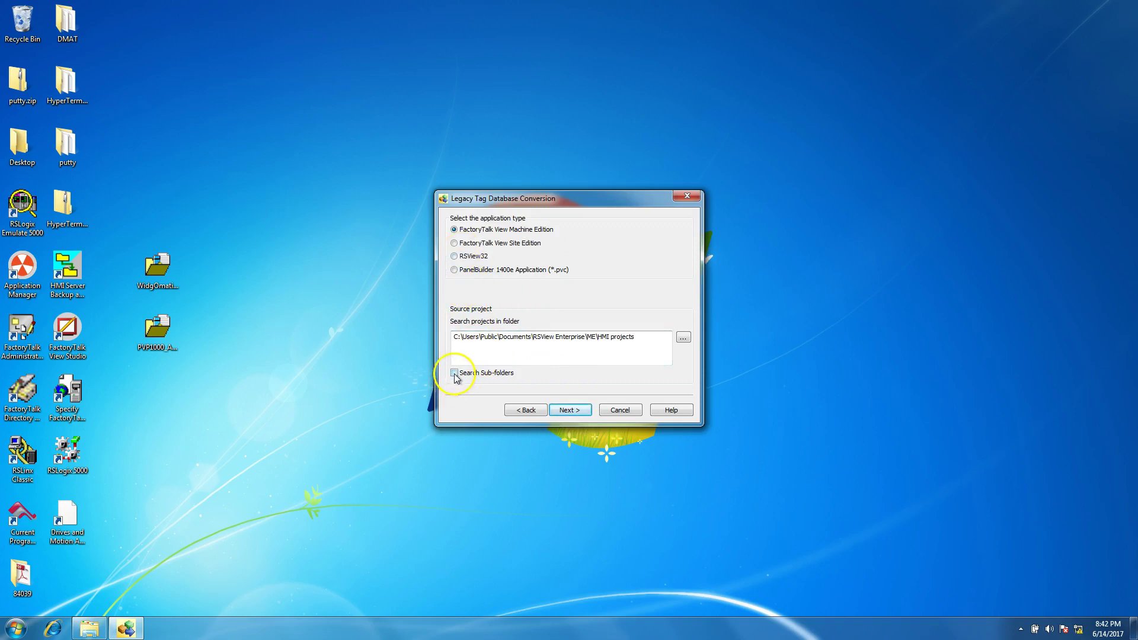
left_click(577, 411)
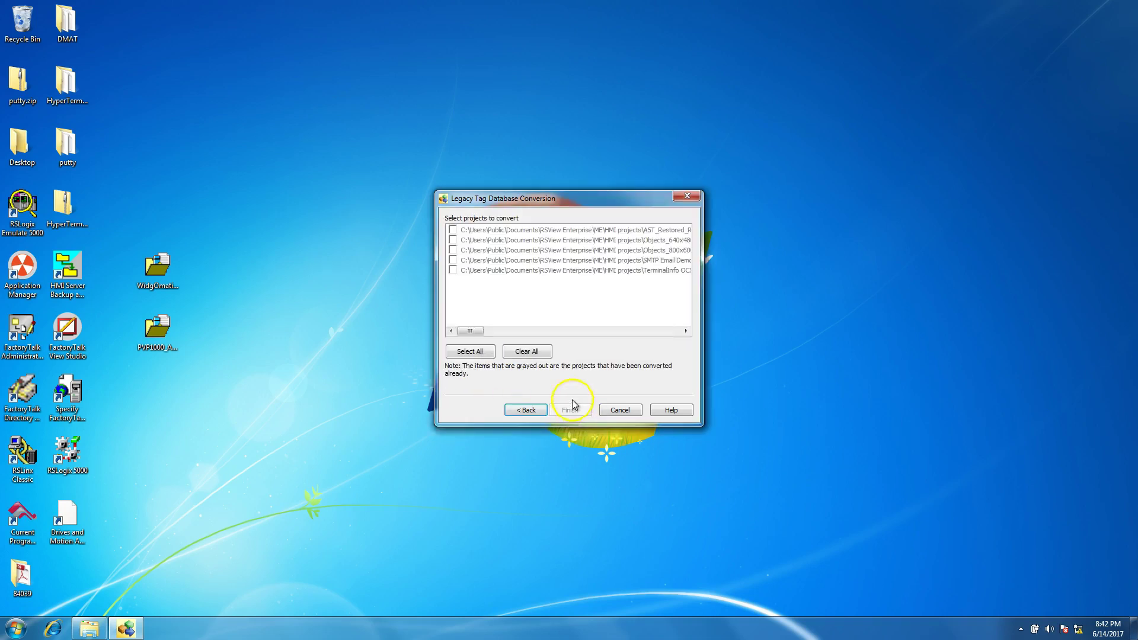
Step: Examine the full project paths in the list of projects to convert, recheck the source settings, and cancel the conversion
mouse_move(475, 335)
left_mouse_down()
mouse_move(507, 337)
mouse_move(492, 334)
left_mouse_up()
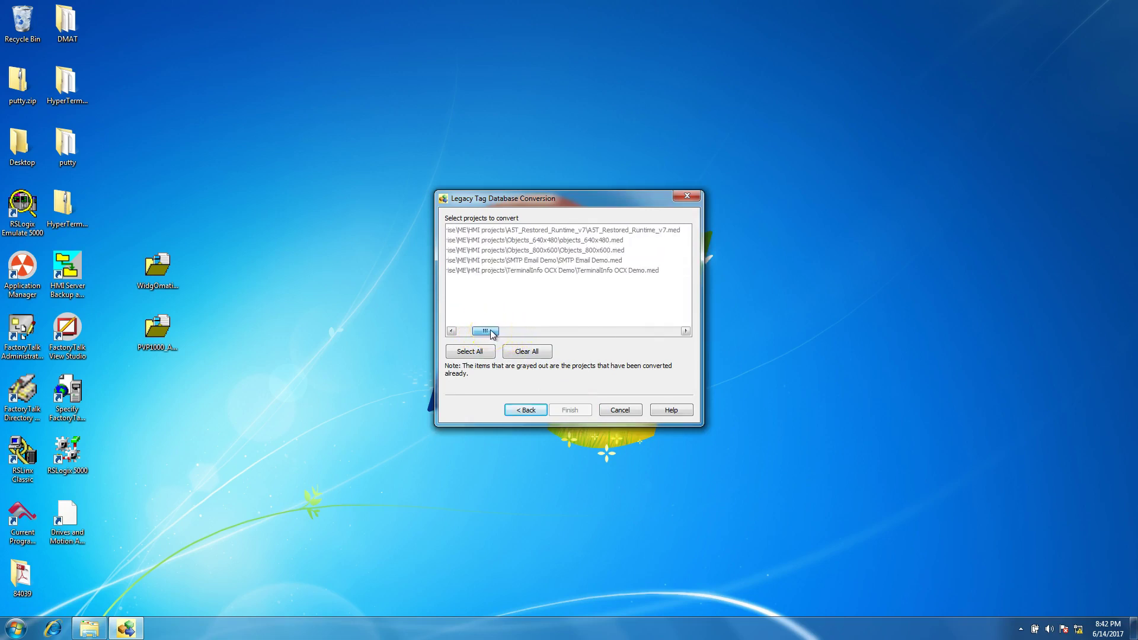
left_click_drag(491, 335, 464, 332)
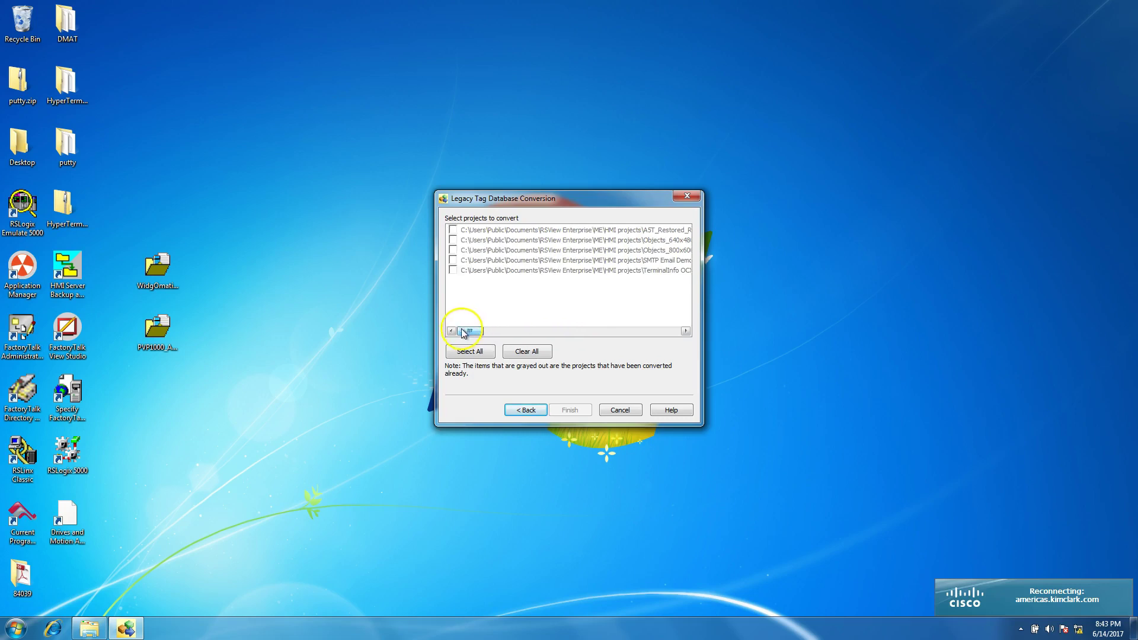
left_click(518, 409)
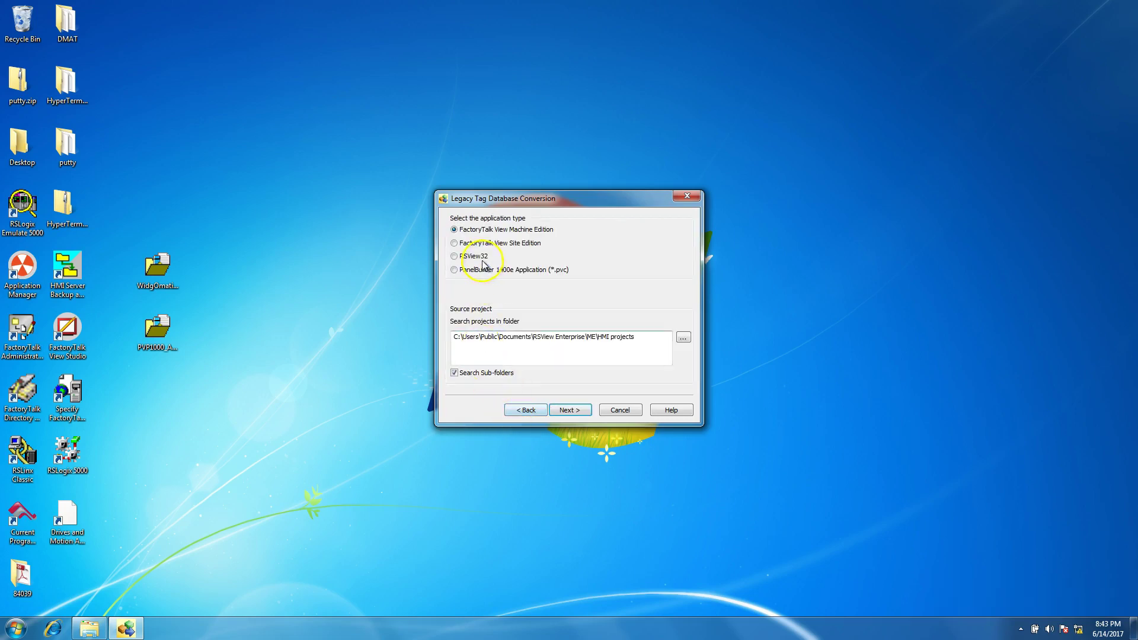
left_click(568, 409)
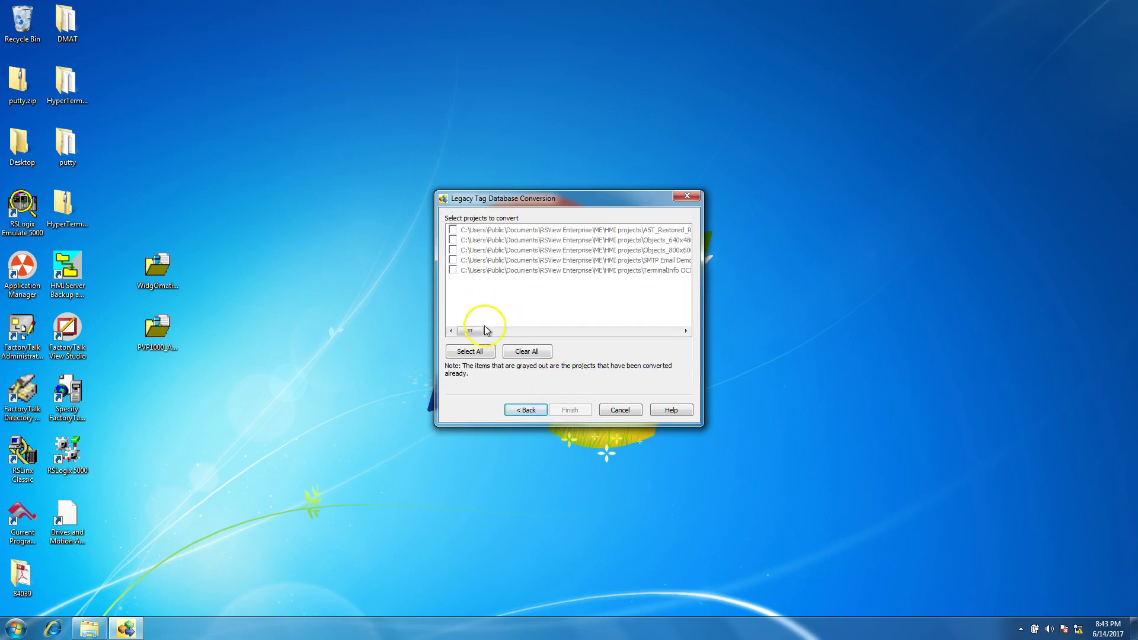
left_click_drag(485, 330, 510, 346)
left_click(619, 410)
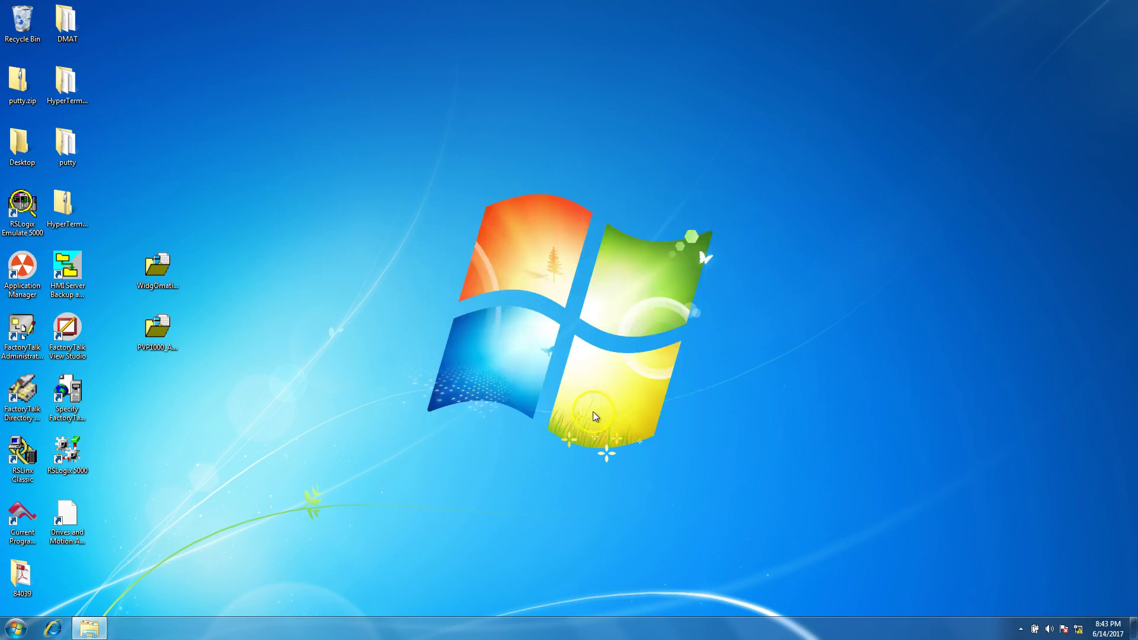
Step: Dismiss the Cisco AnyConnect warning about restricted Internet access
left_click(170, 274)
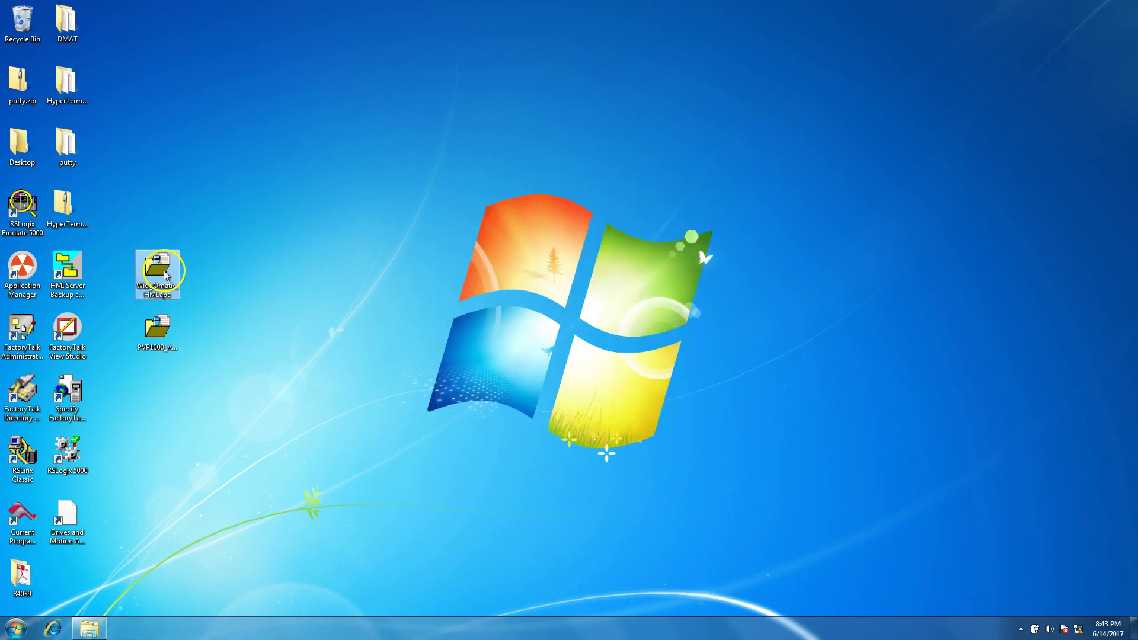
left_click(18, 627)
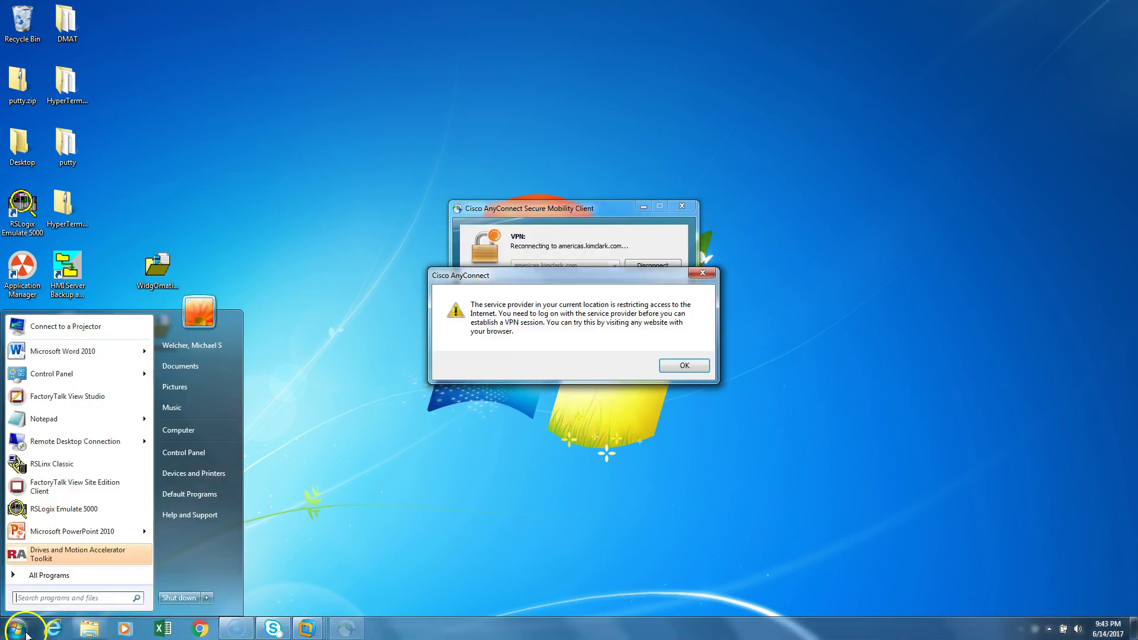
left_click(680, 365)
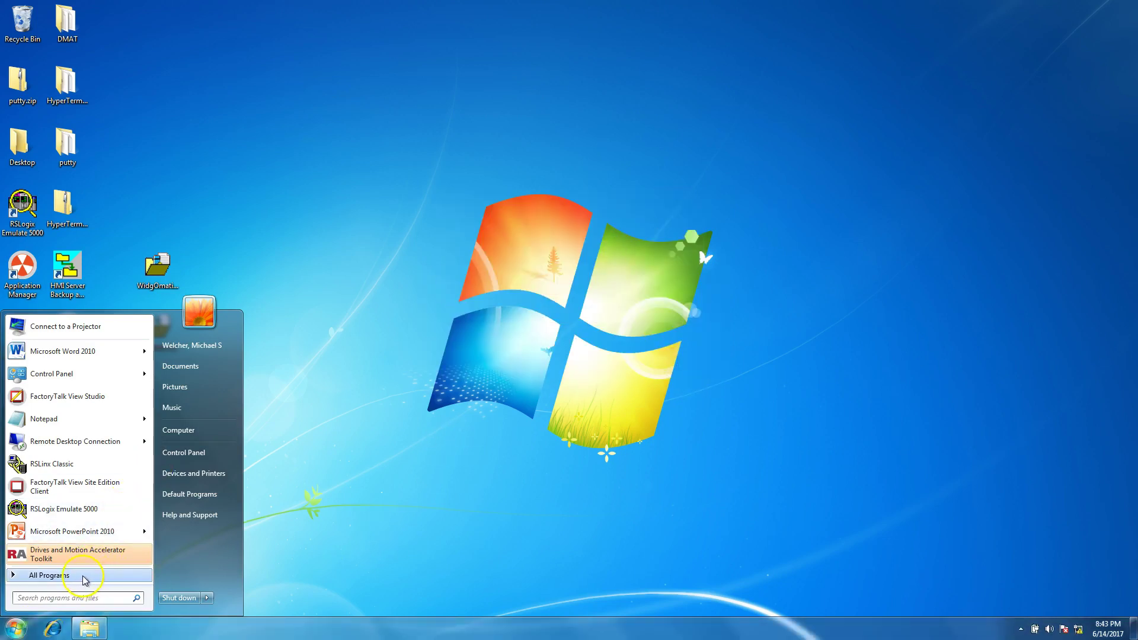
left_click(84, 580)
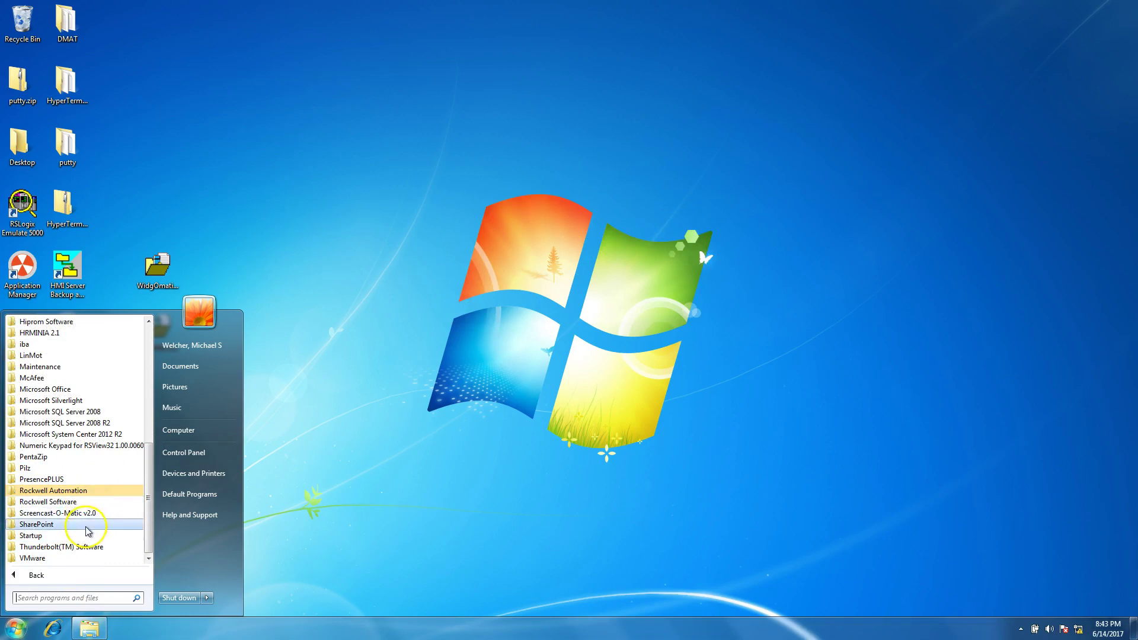
scroll(148, 452, "up", 2)
scroll(154, 454, "up", 2)
scroll(153, 452, "down", 3)
left_click(92, 507)
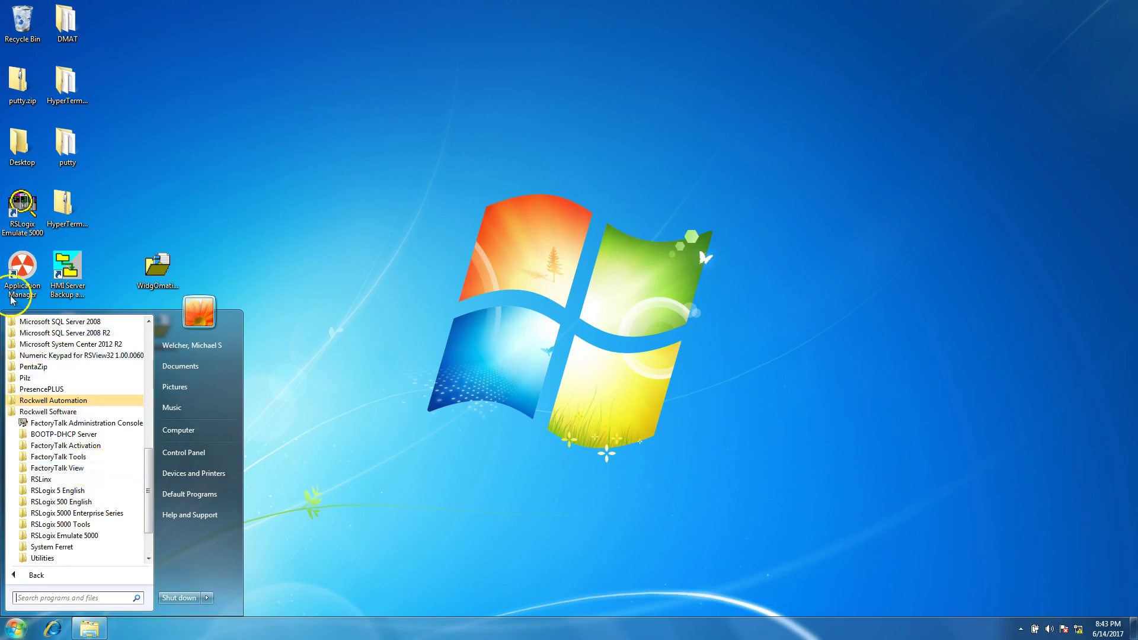
Step: Start a Machine Edition application restore in Application Manager and check the Archives folder for .apa archive files
double_click(22, 268)
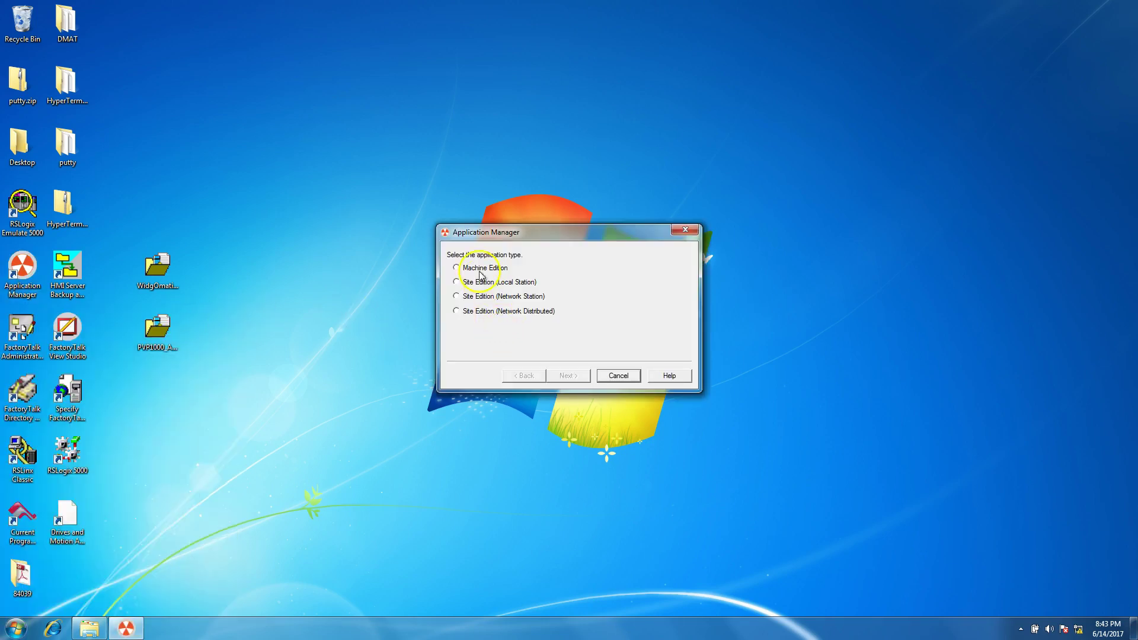
left_click(456, 270)
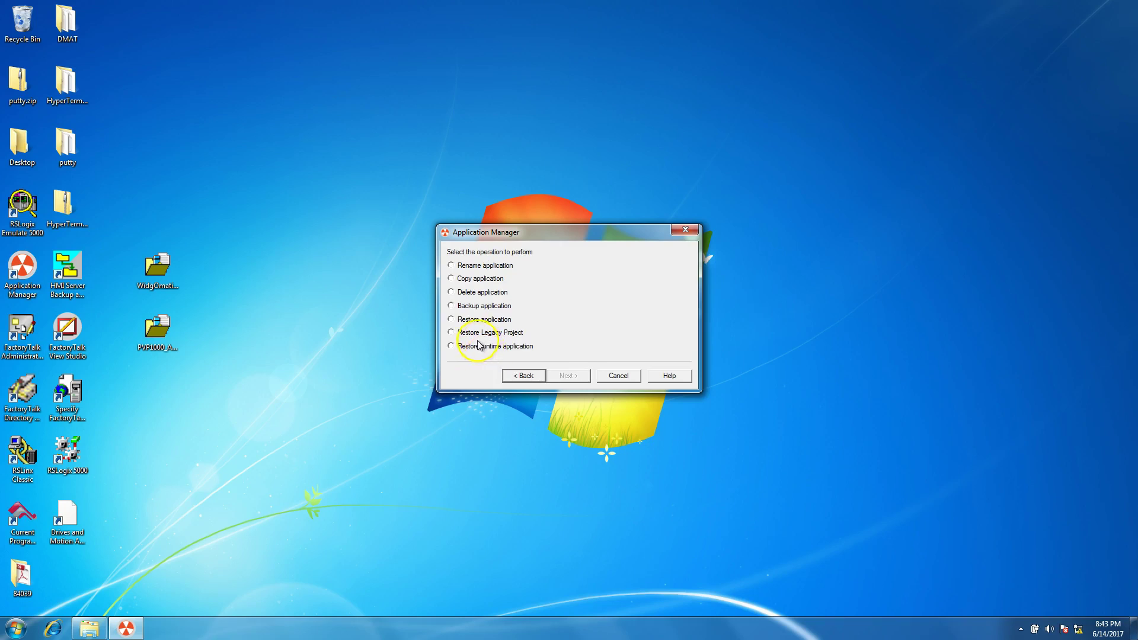
left_click(451, 320)
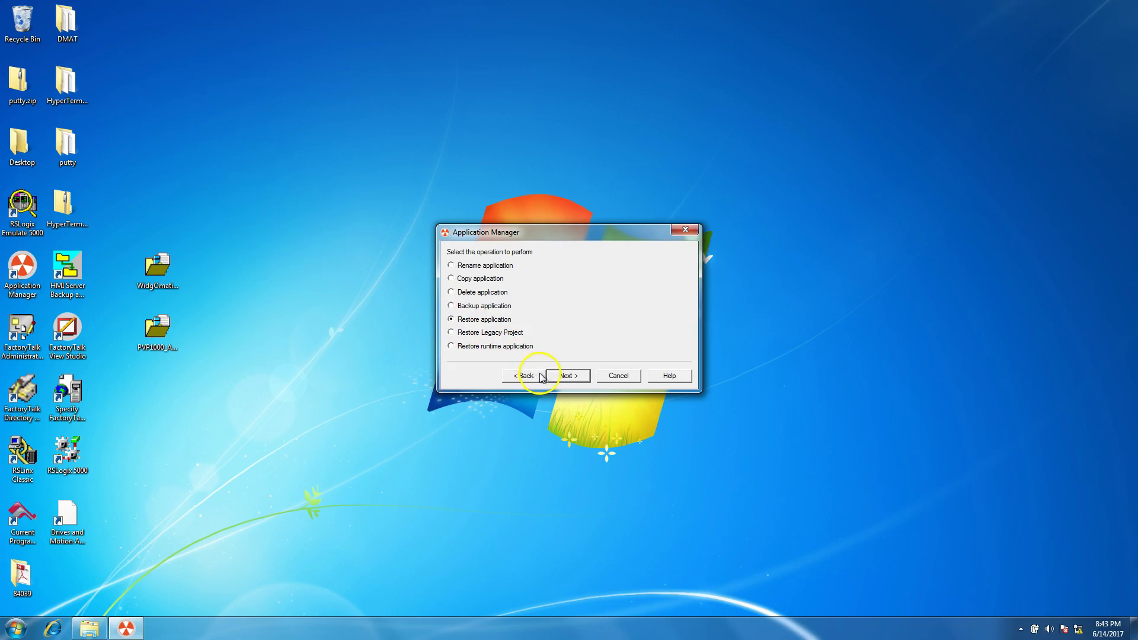
left_click(563, 376)
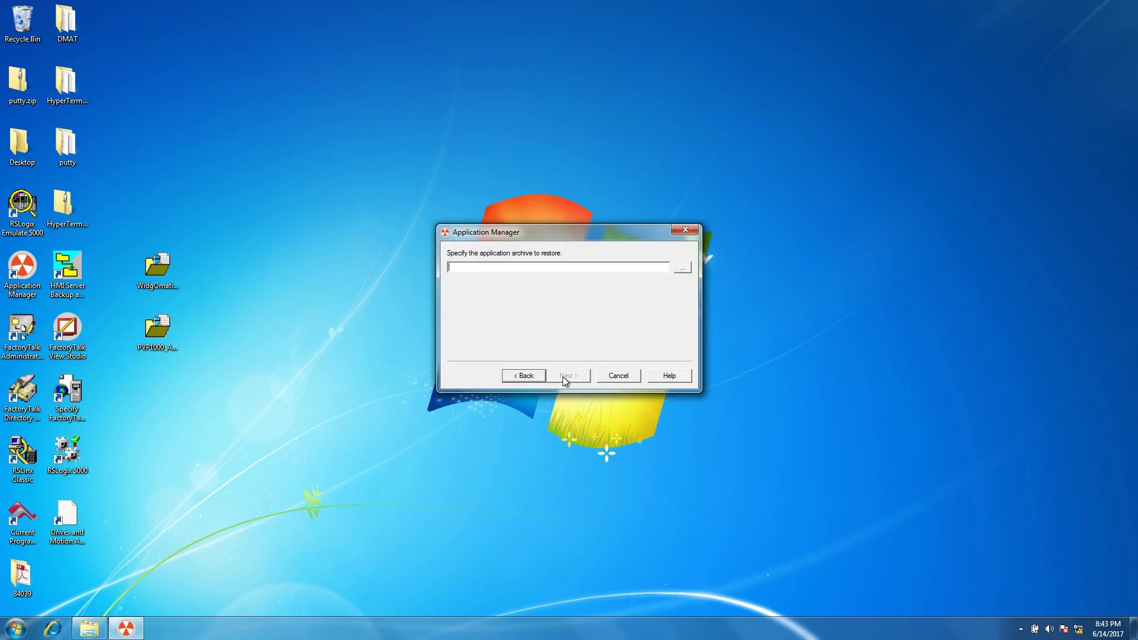
left_click(681, 268)
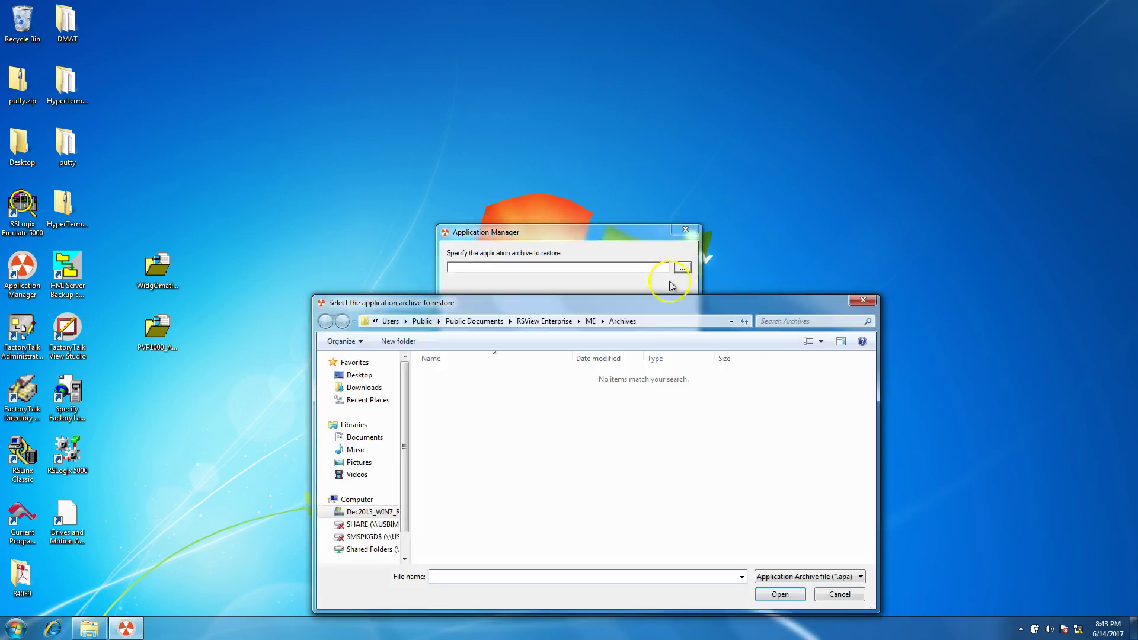
left_click(870, 301)
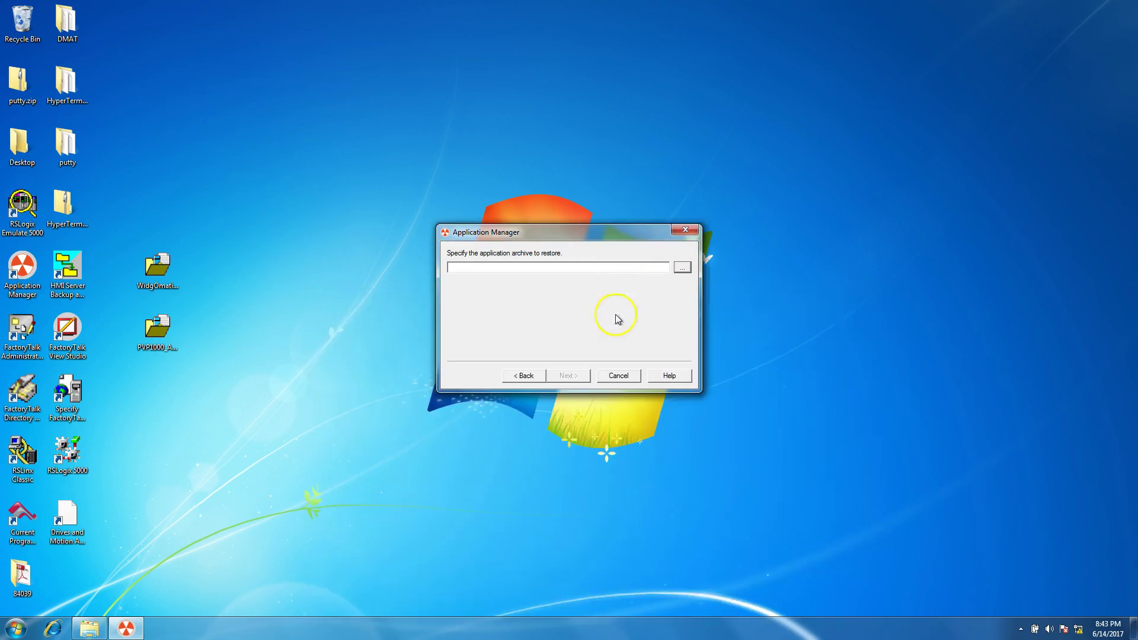
Step: Check the Archives folder for .mea archives using the Restore Legacy Project operation, and cancel Application Manager
left_click(526, 374)
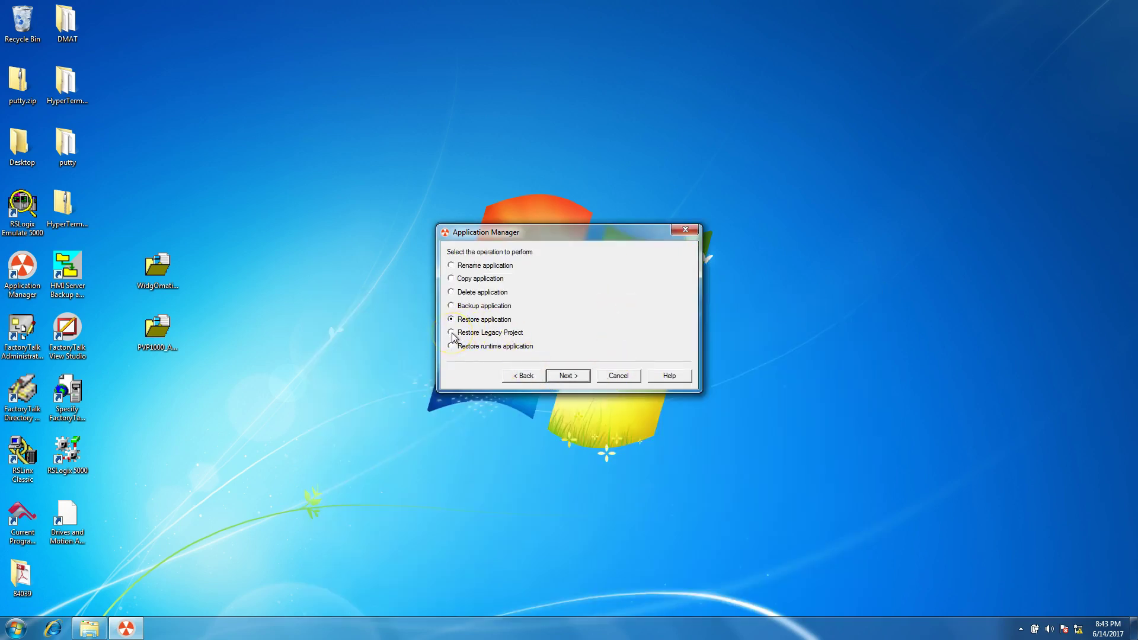
left_click(558, 376)
left_click(682, 268)
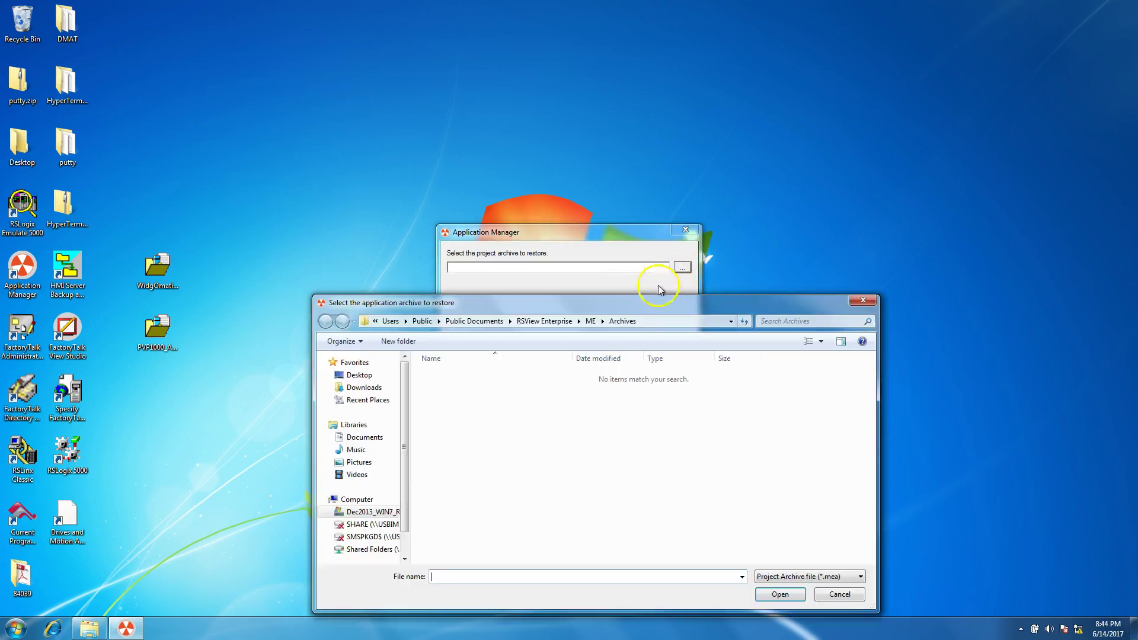
left_click(863, 300)
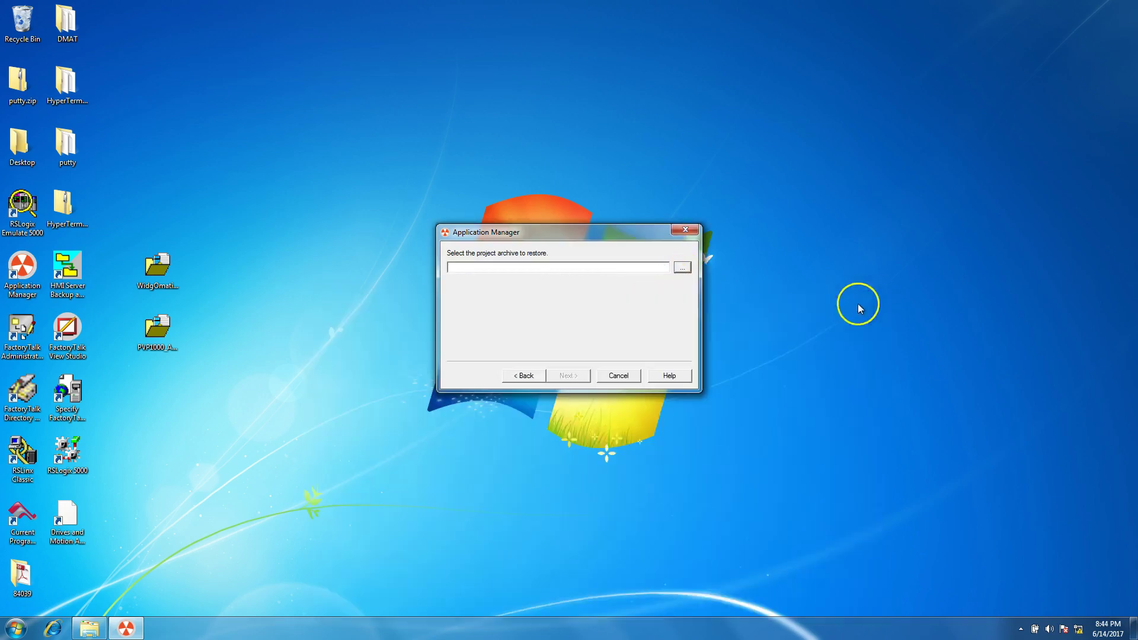
left_click(618, 376)
Step: Try to restore the WidgOmatic_HMI.apa desktop archive as only the Machine Edition application, under the name WidgOmatic_HMI
left_click(157, 276)
double_click(162, 281)
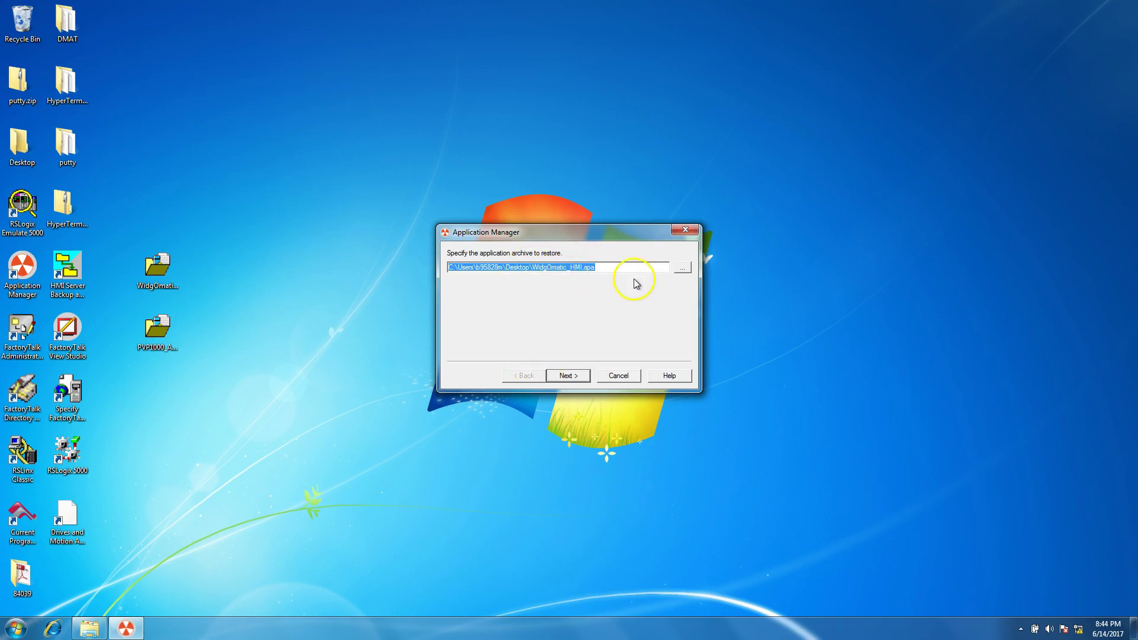
left_click(572, 377)
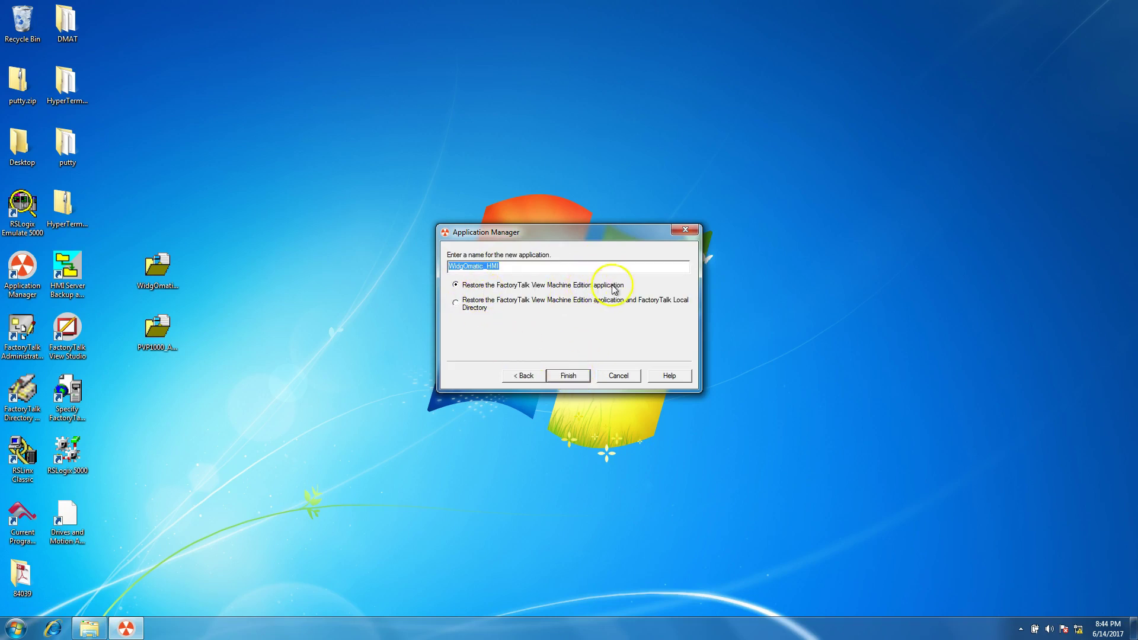
left_click(569, 377)
left_click(687, 350)
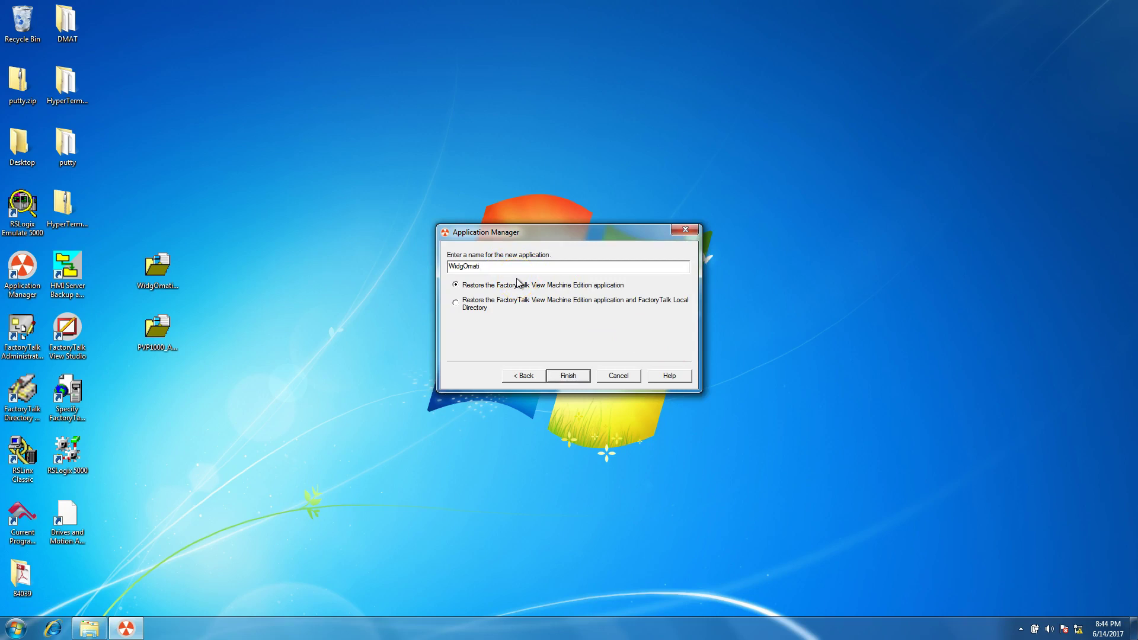
Step: Try to restore the Machine Edition application from the same archive under the name WidgOmatic, and cancel the restore
left_click(528, 375)
left_click(575, 376)
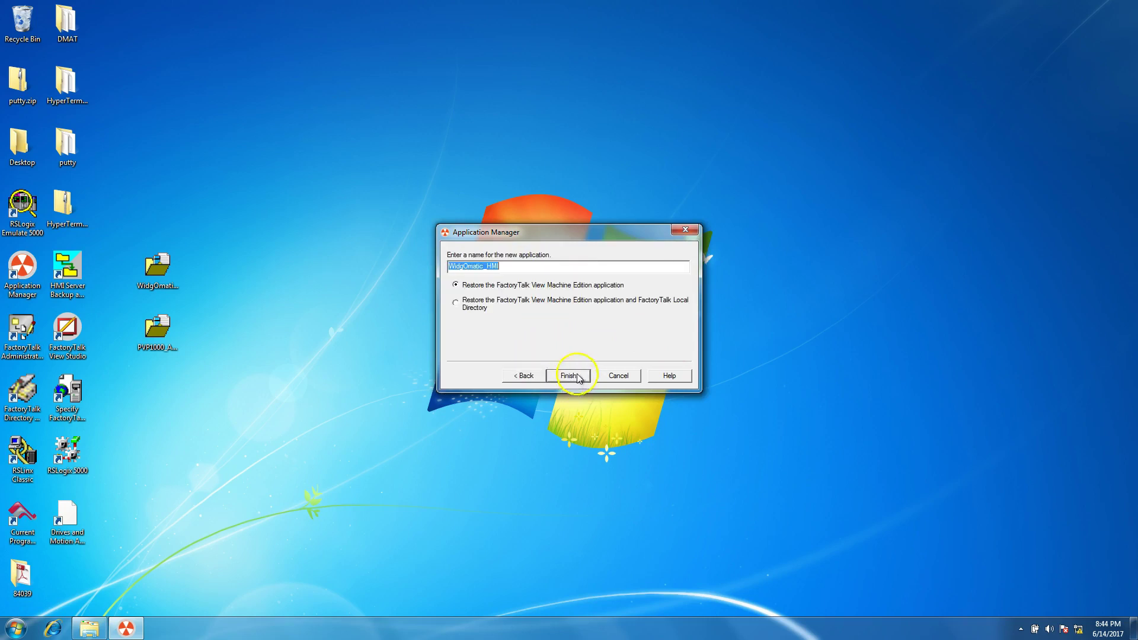
left_click(534, 267)
left_click(568, 379)
left_click(652, 347)
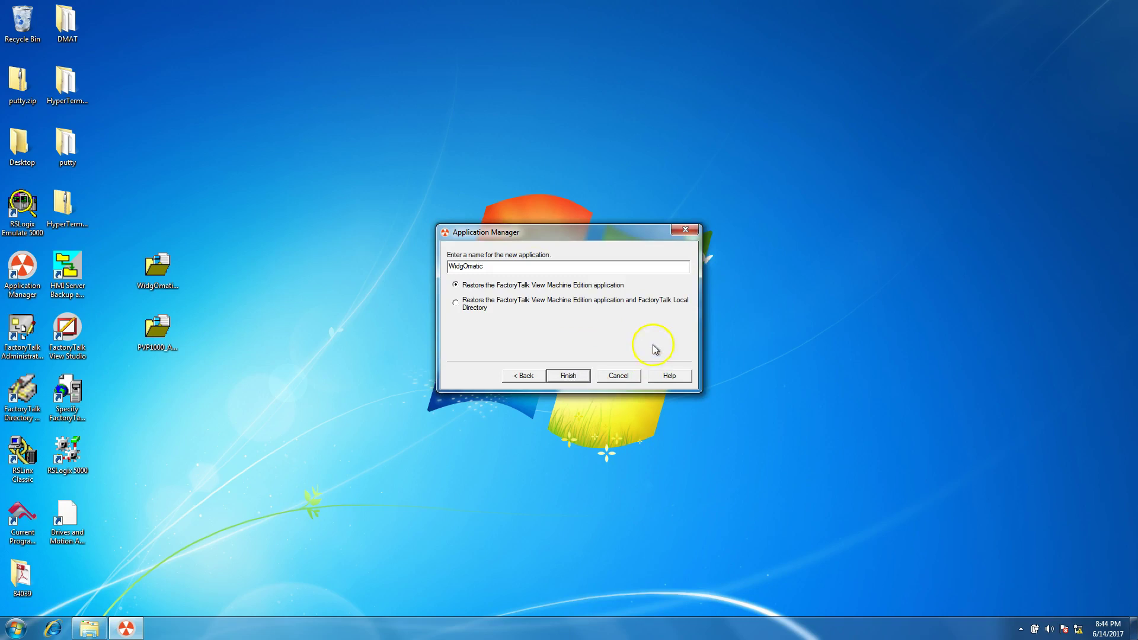
left_click(619, 375)
Step: Browse to the HMI projects folder under C:\Users\Public\Public Documents\RSView Enterprise\ME in Windows Explorer
left_click(15, 627)
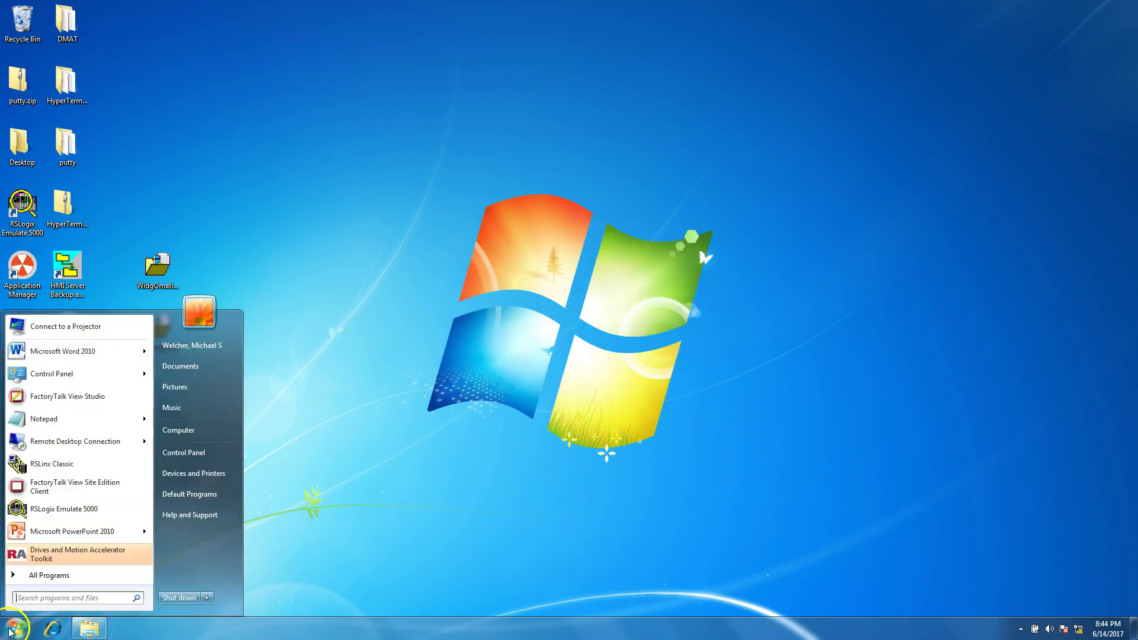
left_click(177, 425)
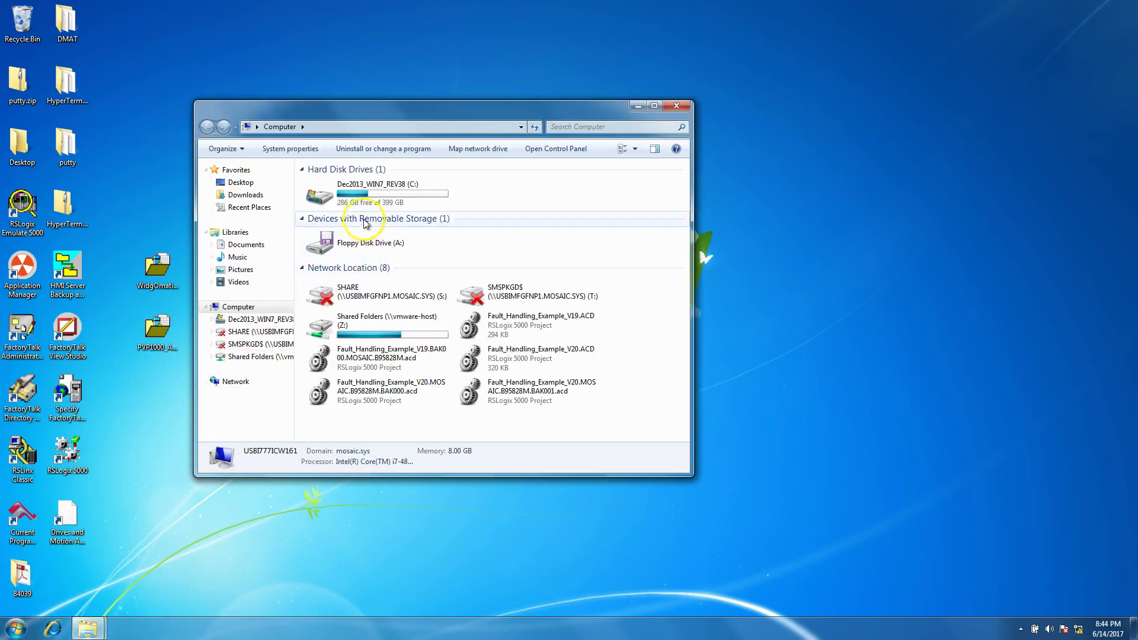
double_click(380, 190)
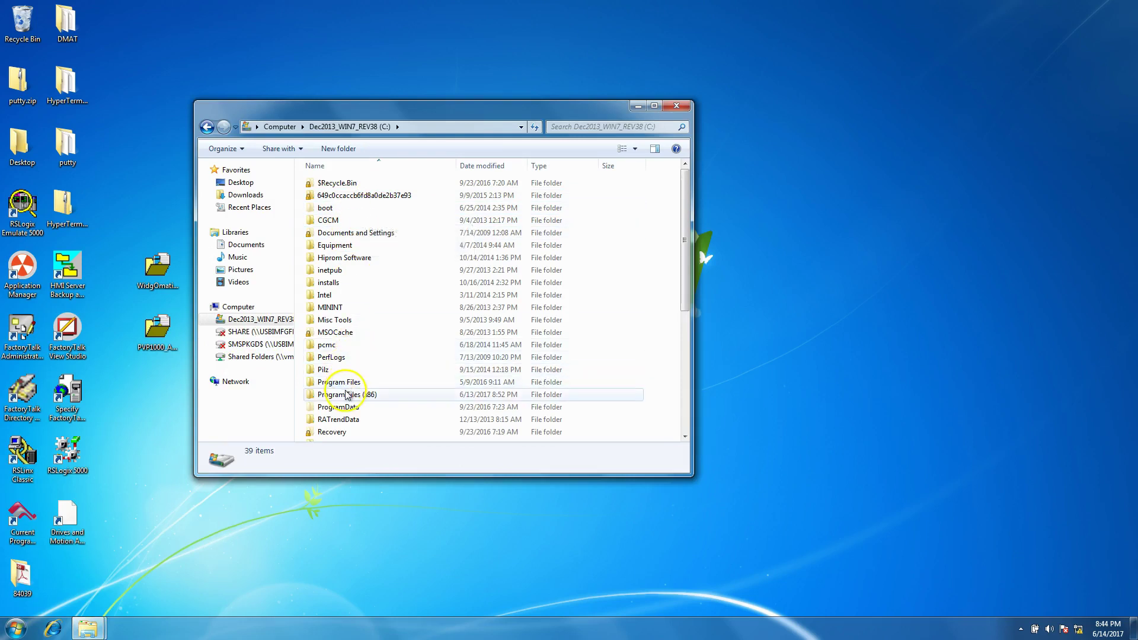
scroll(348, 398, "down", 4)
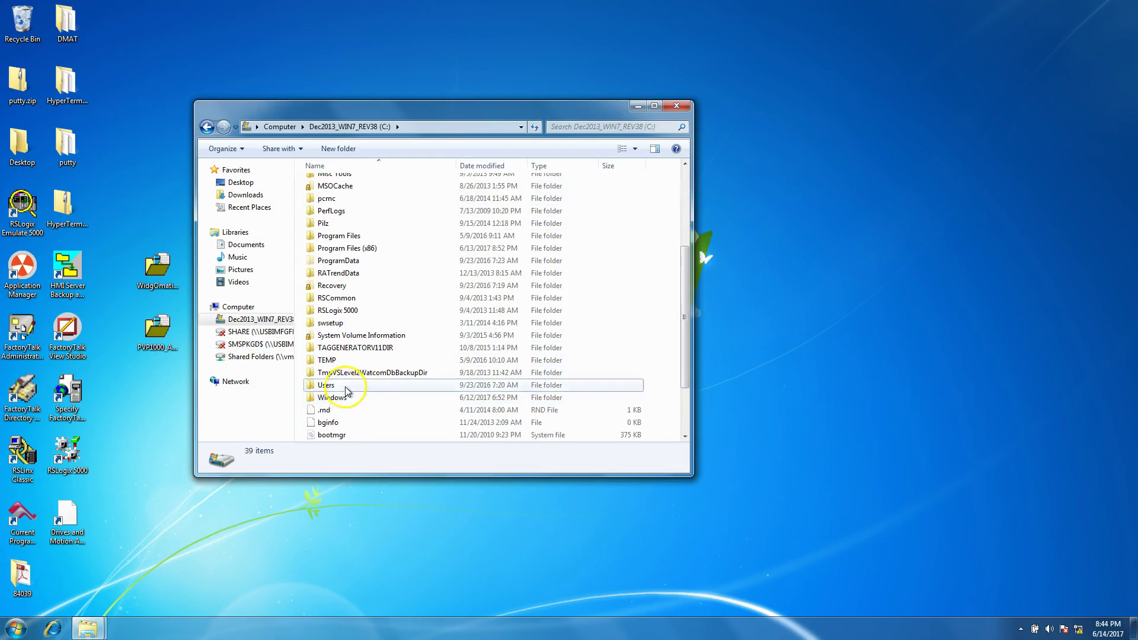
double_click(339, 385)
scroll(333, 262, "down", 3)
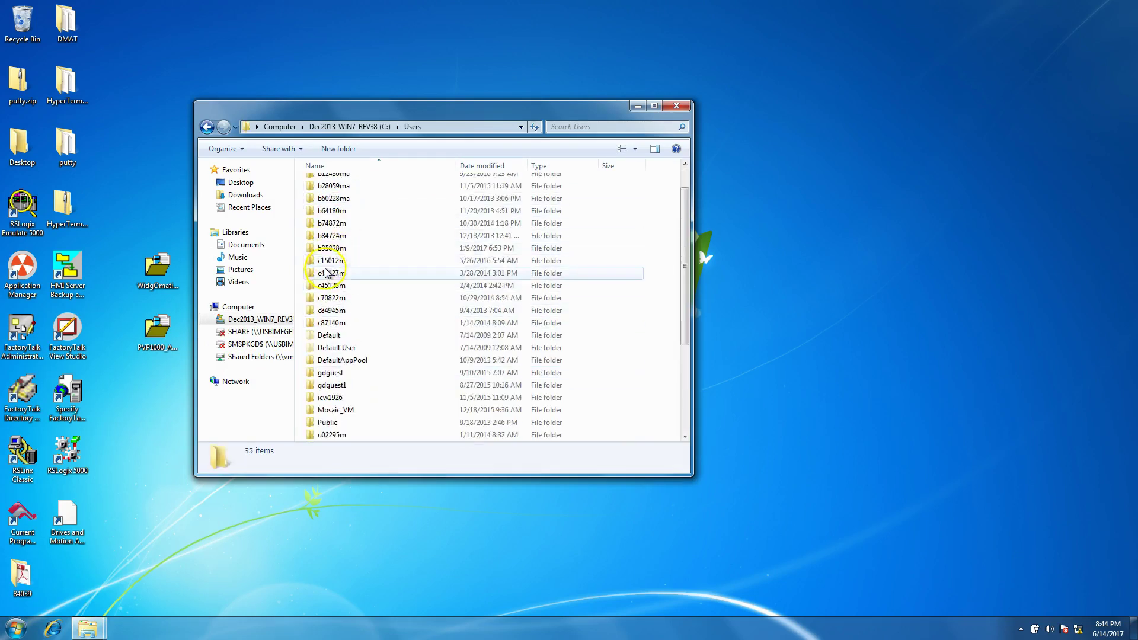
double_click(333, 352)
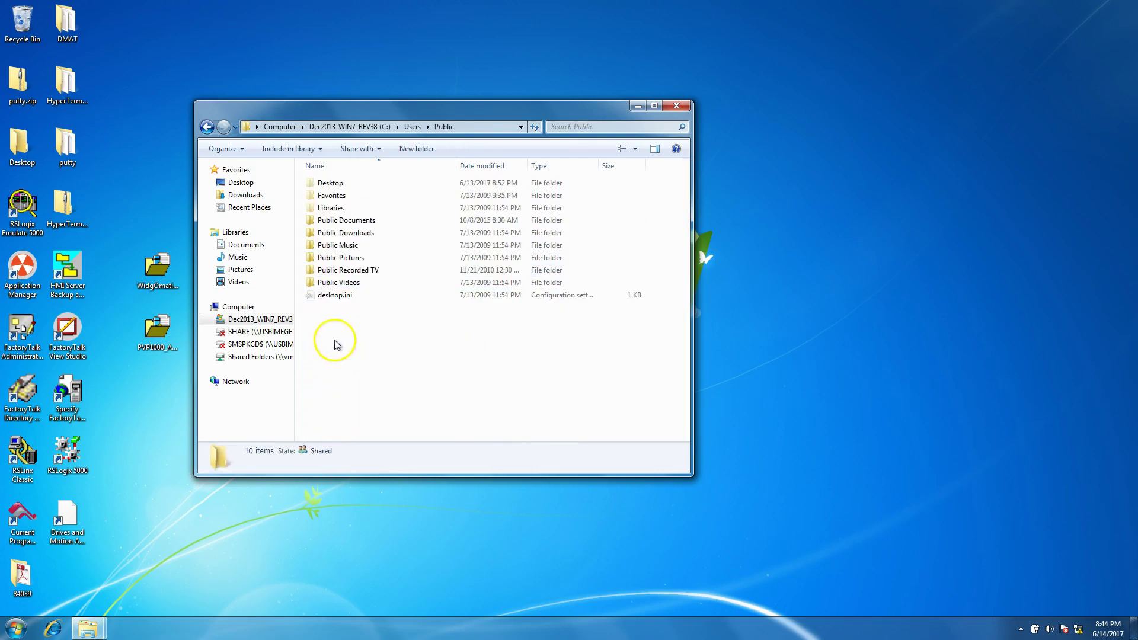
double_click(339, 221)
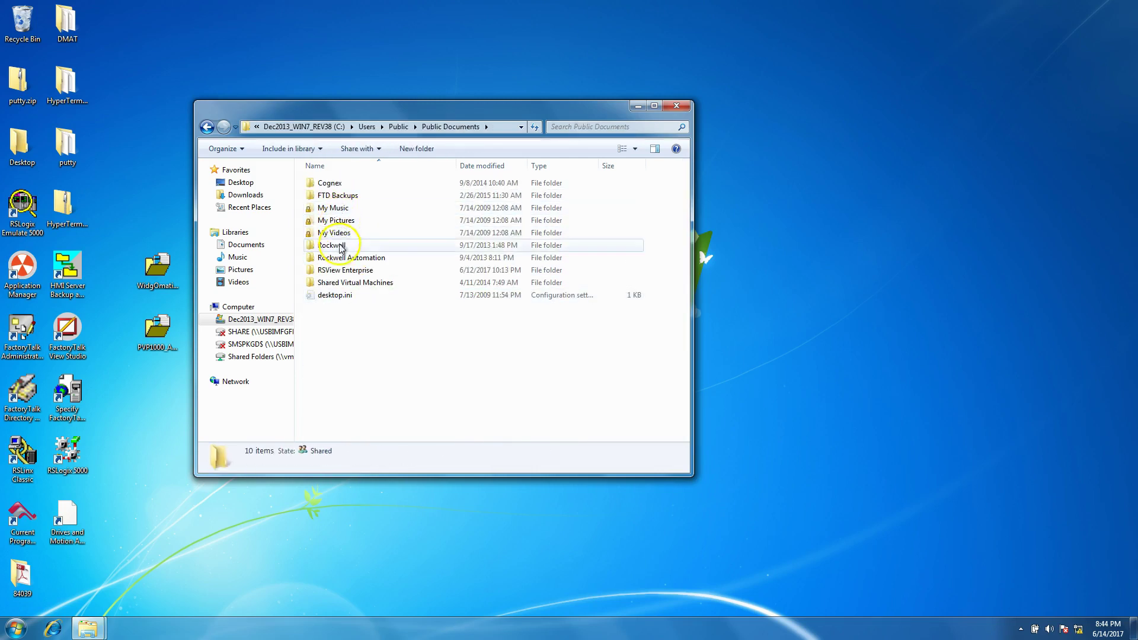
double_click(343, 270)
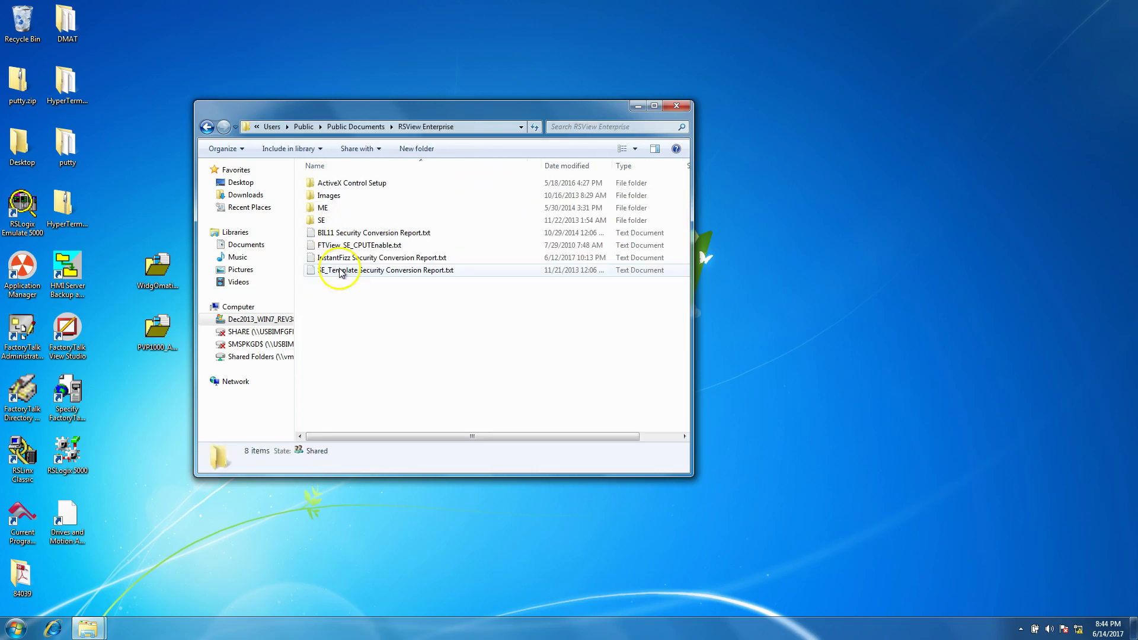
double_click(335, 208)
double_click(350, 223)
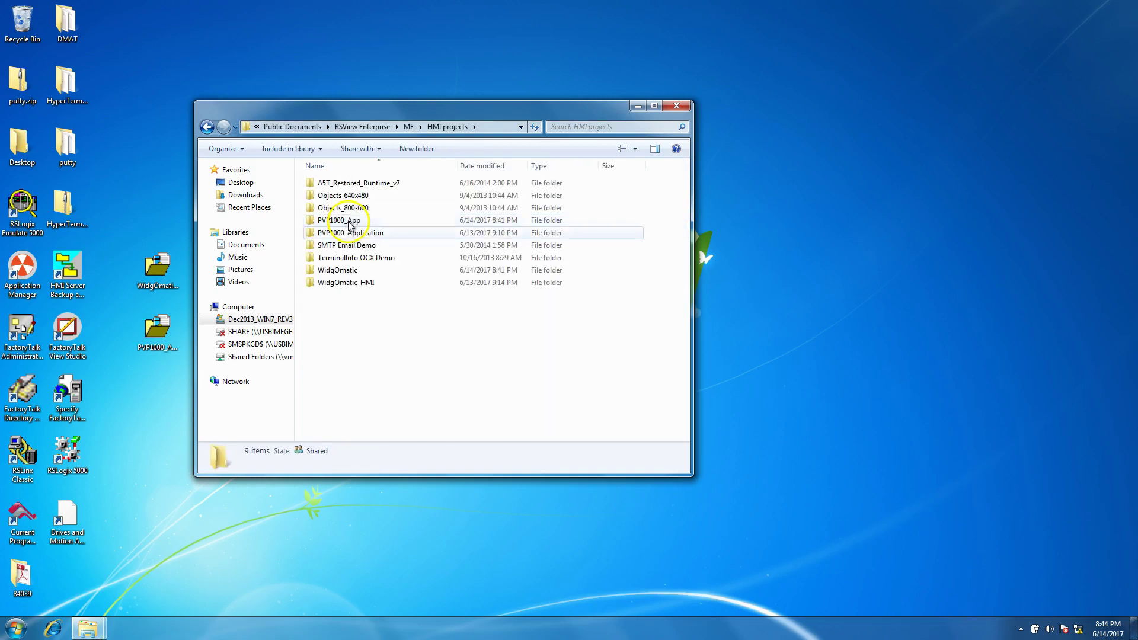
Step: Check the HMI projects folder for the PVP1000_App and WidgOmatic application folders, and close the window
left_click(336, 221)
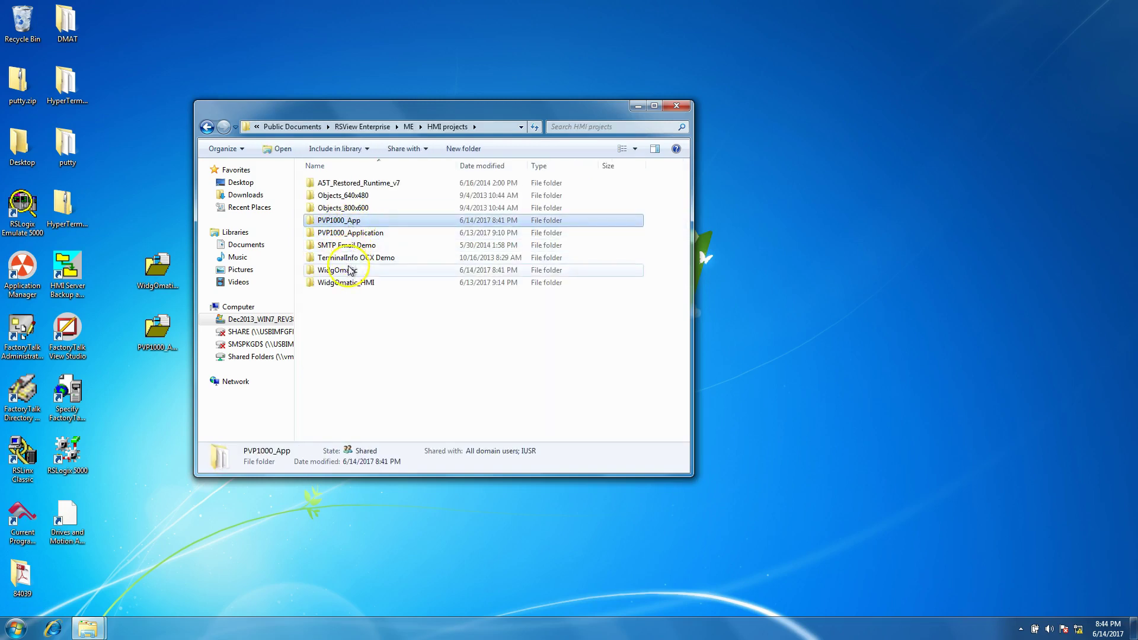
left_click(347, 244)
left_click(345, 272)
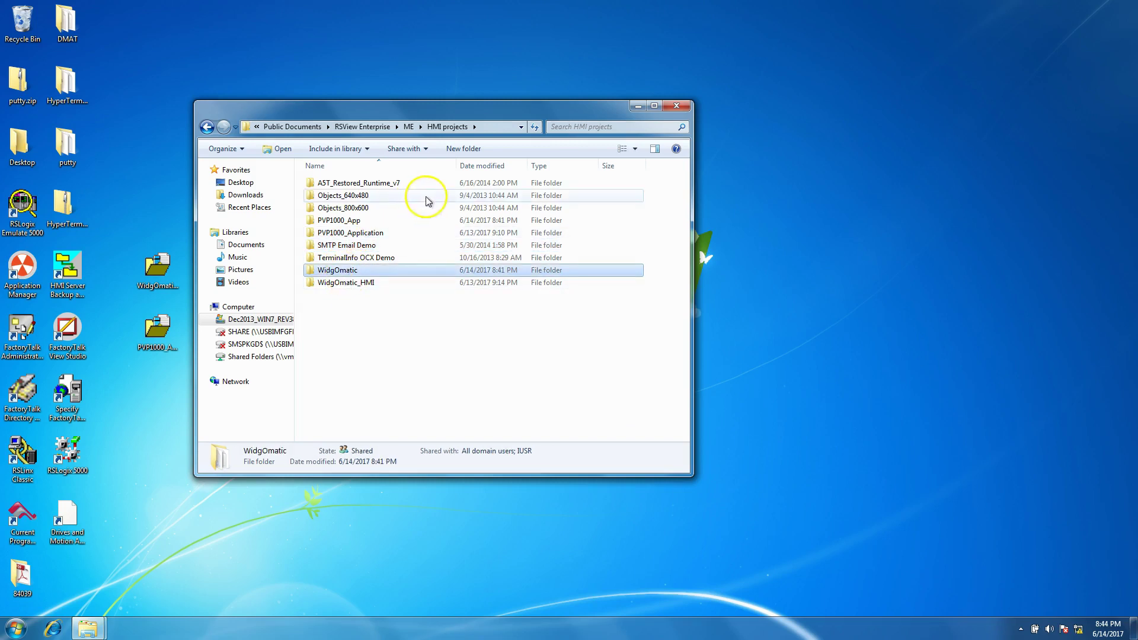
left_click(668, 107)
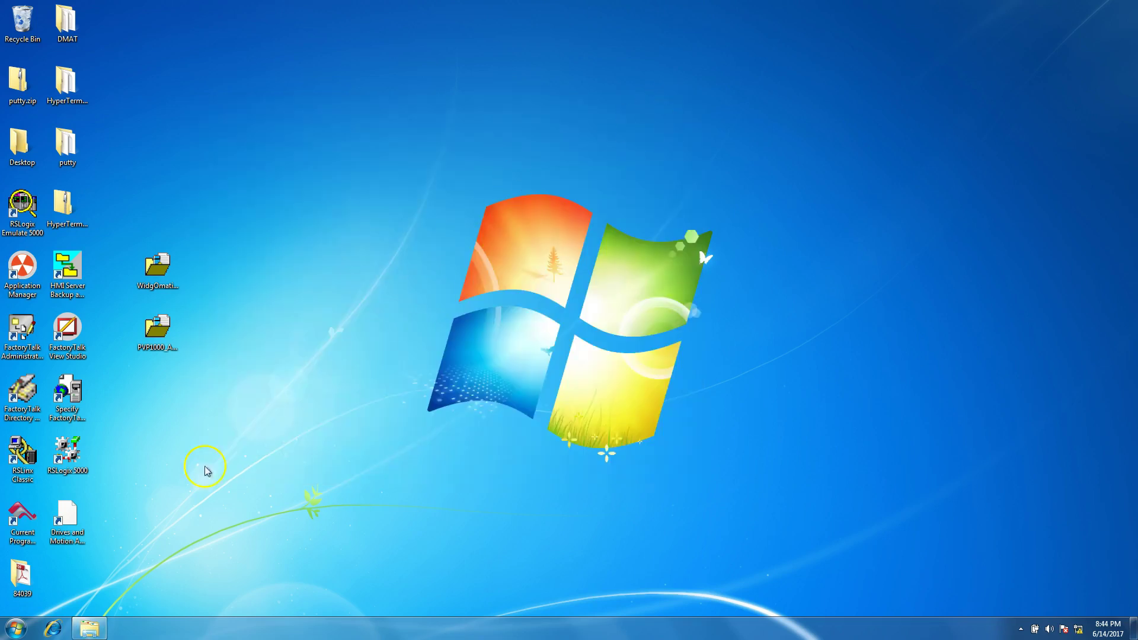
Step: Launch the Legacy Tag Database Conversion utility and choose to create a FactoryTalk View tag database in new format
left_click(23, 622)
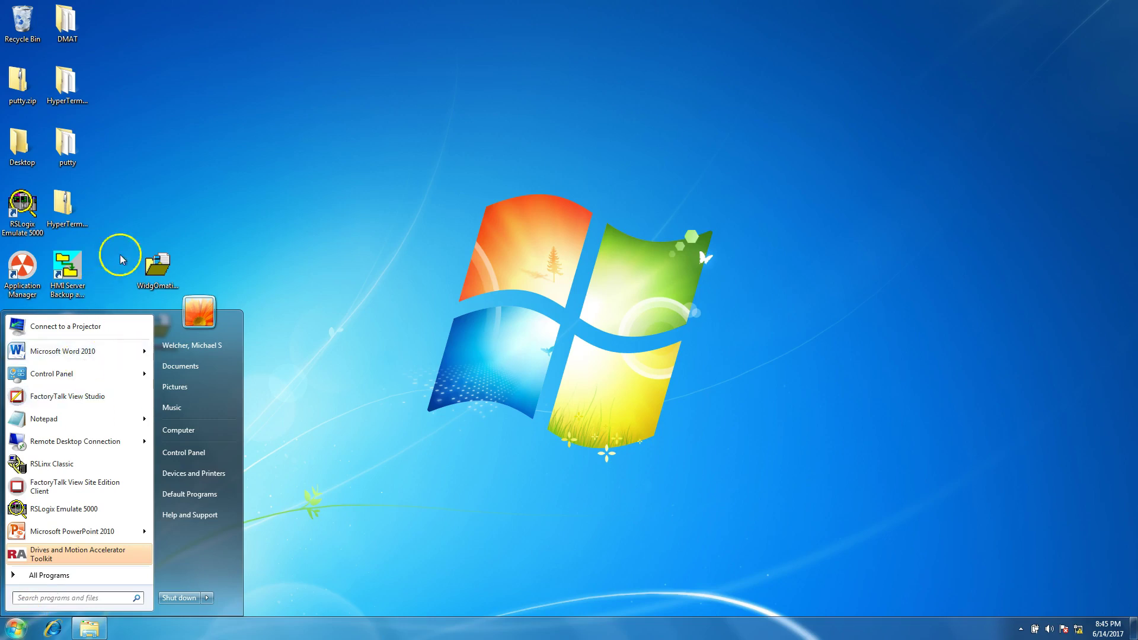
left_click(148, 198)
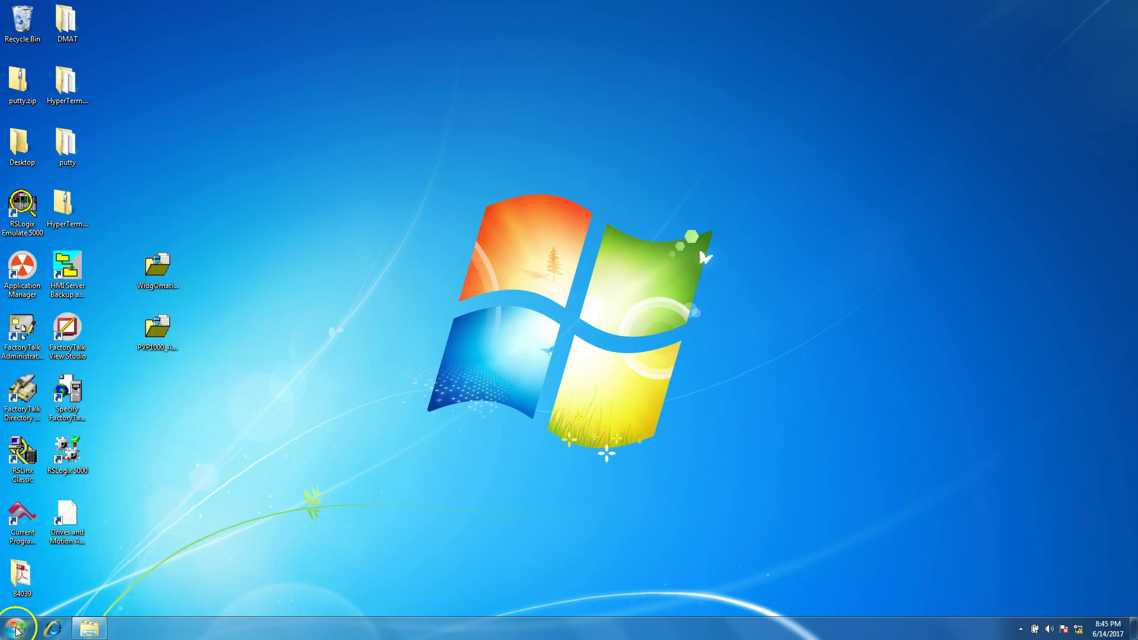
left_click(13, 628)
left_click(42, 574)
scroll(108, 489, "down", 5)
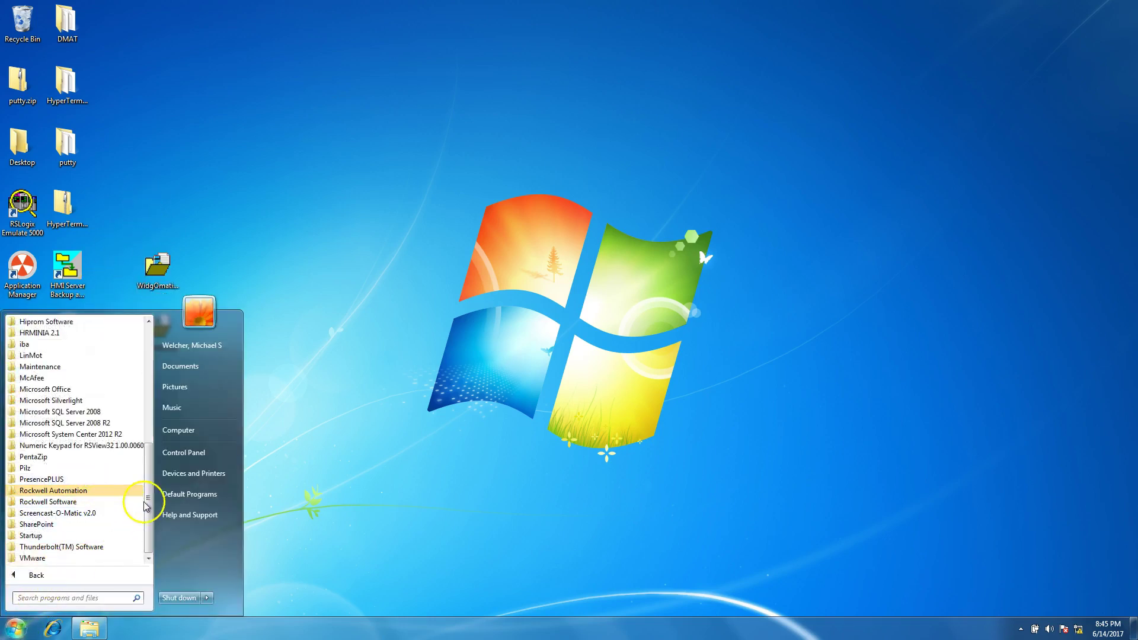
left_click(59, 502)
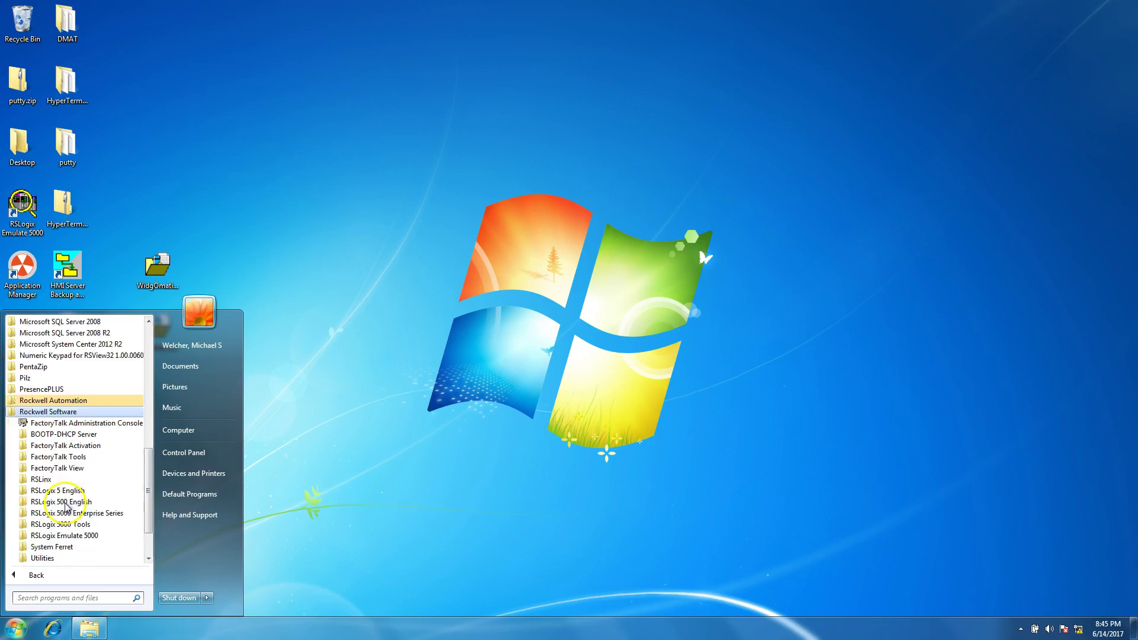
left_click(95, 471)
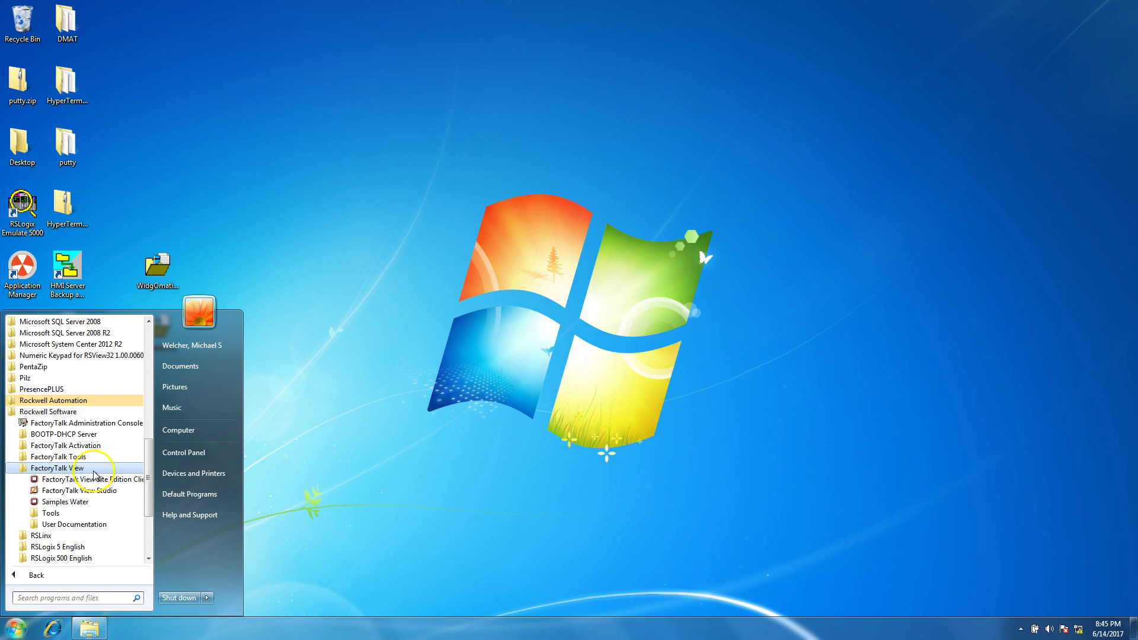
left_click(90, 513)
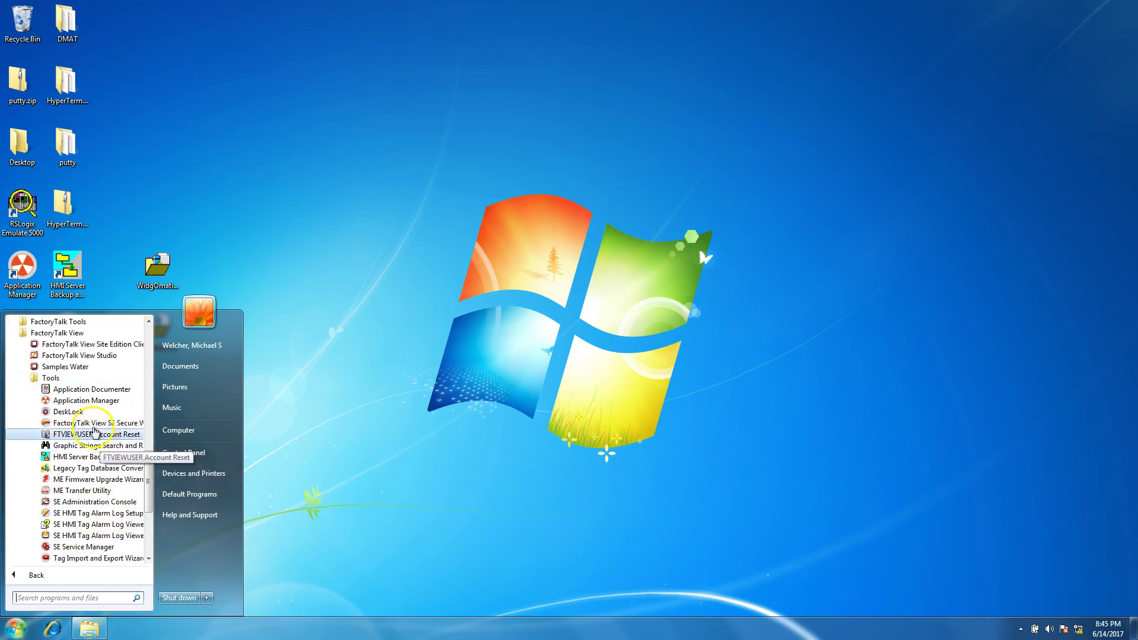
left_click(95, 468)
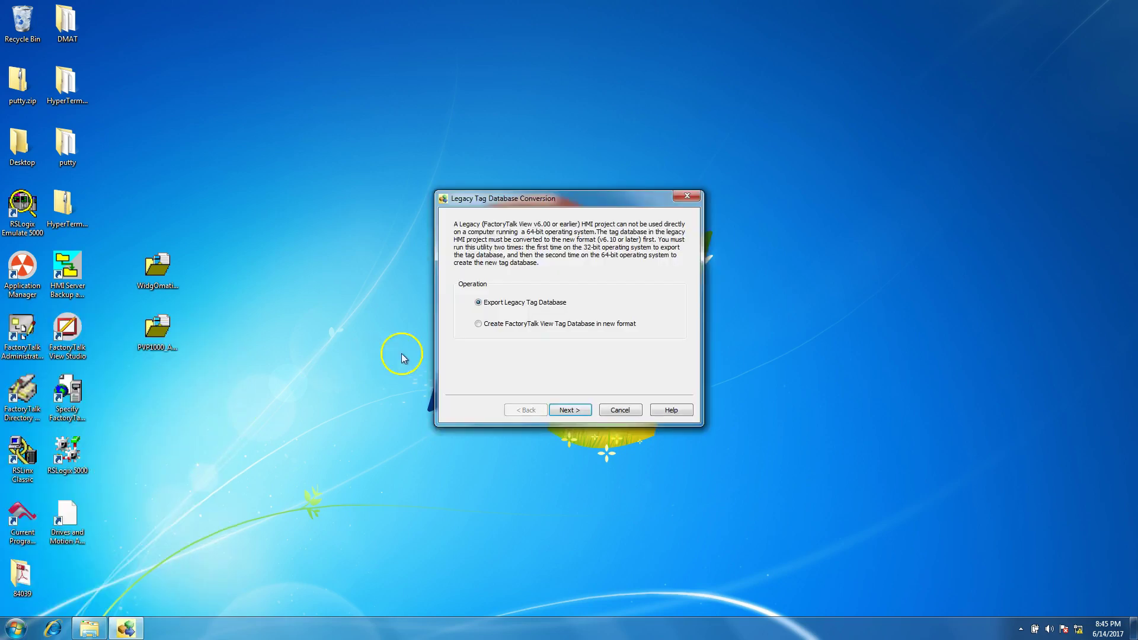
left_click(479, 324)
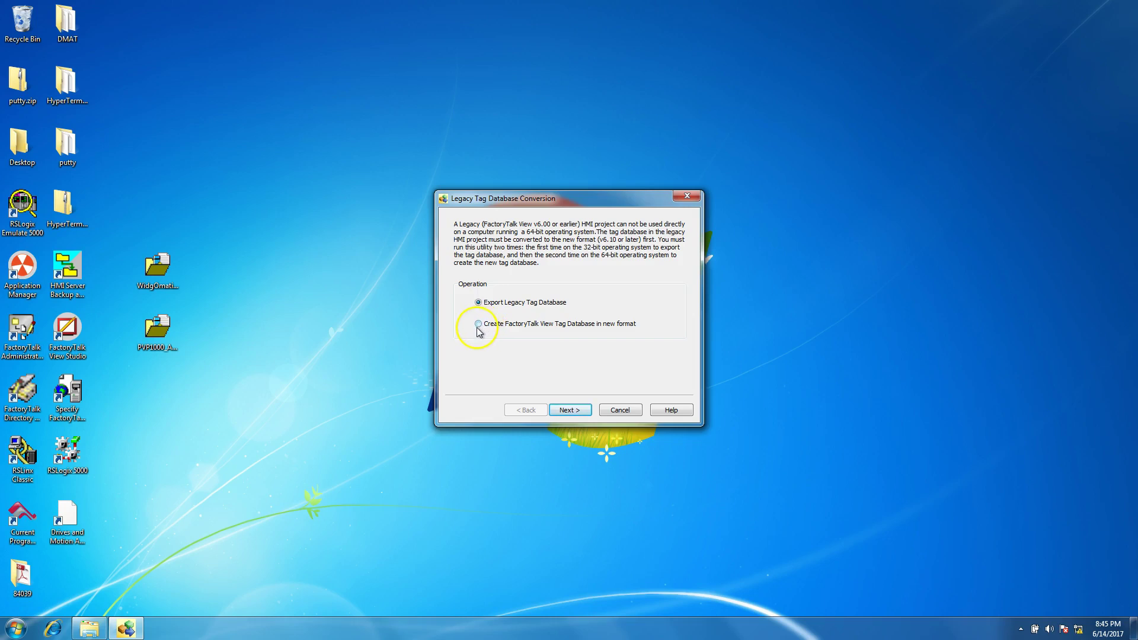
left_click(566, 409)
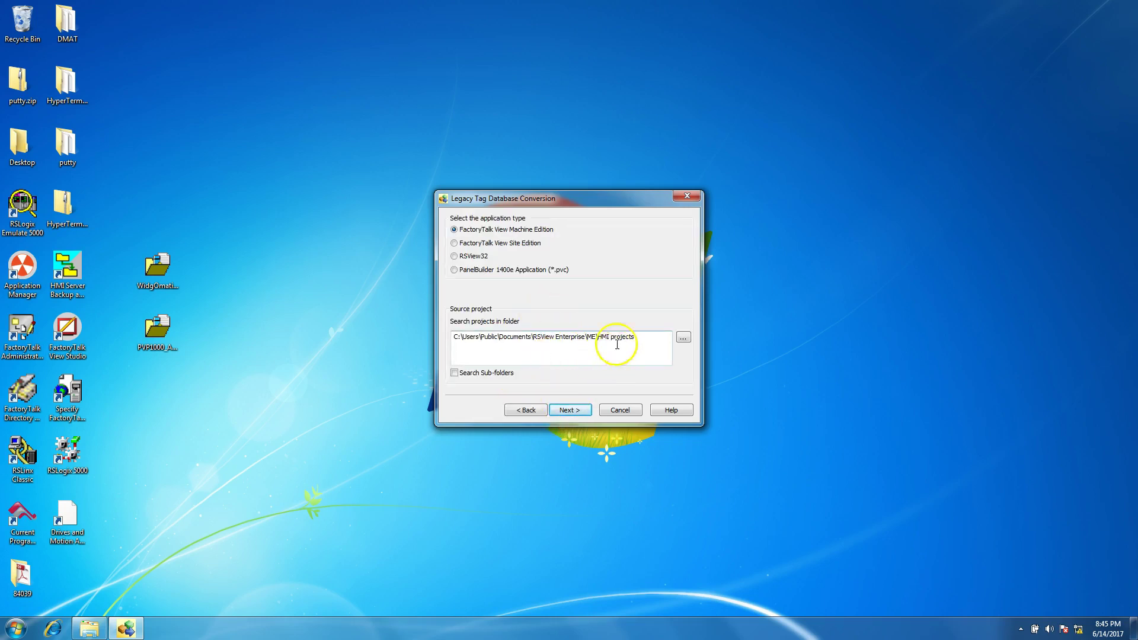
Step: Search the ME HMI projects folder and its sub-folders for Machine Edition projects to convert, and examine the project list
left_click_drag(642, 336, 438, 329)
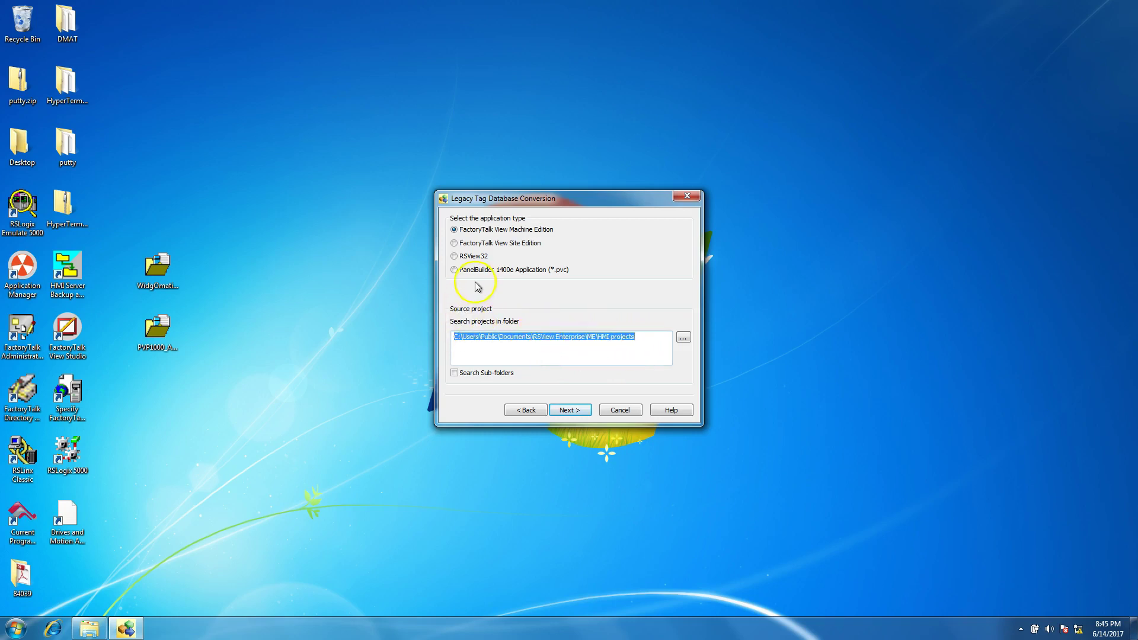
left_click(455, 372)
left_click(582, 410)
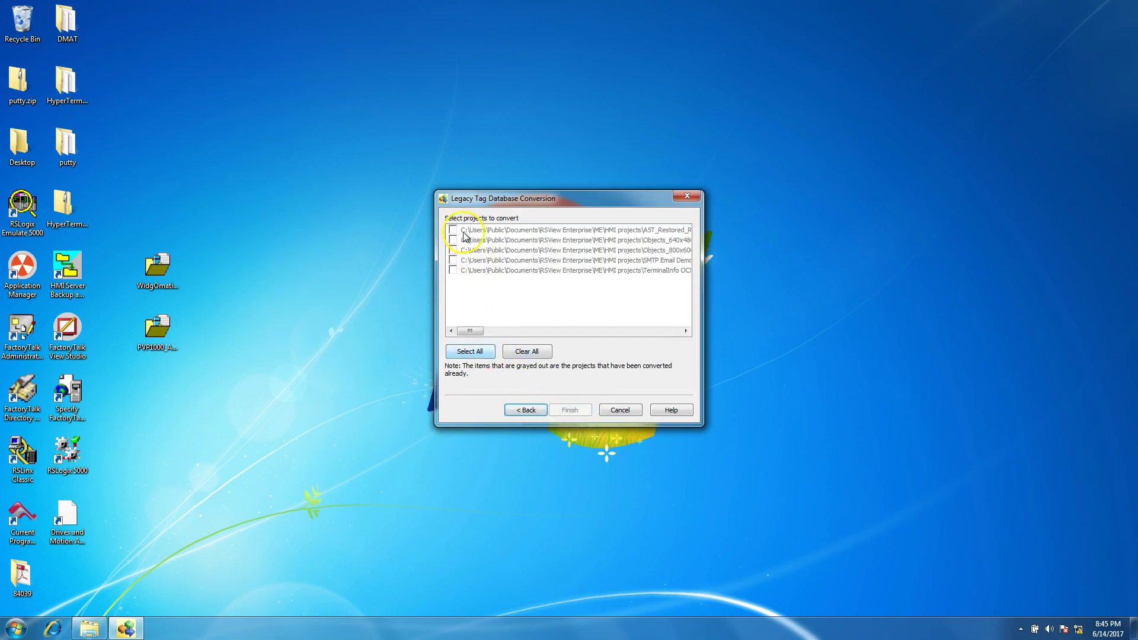
mouse_move(469, 331)
left_mouse_down()
mouse_move(589, 331)
mouse_move(480, 331)
left_mouse_up()
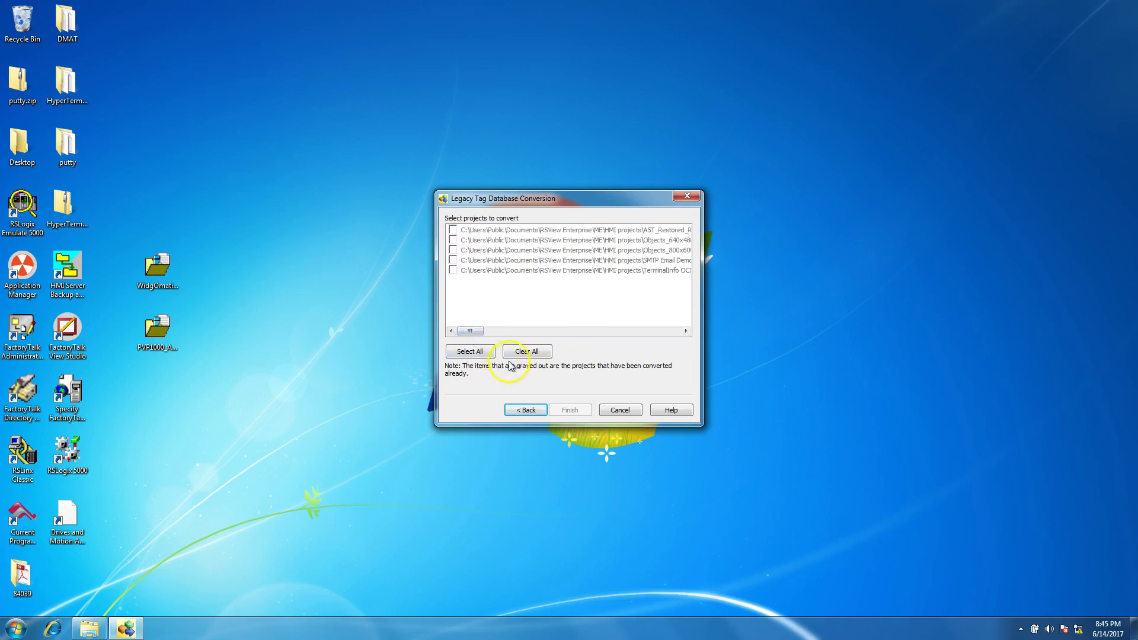
Step: Repeat the project search in the HMI projects folder with sub-folders excluded, and return to the source project settings
left_click(532, 409)
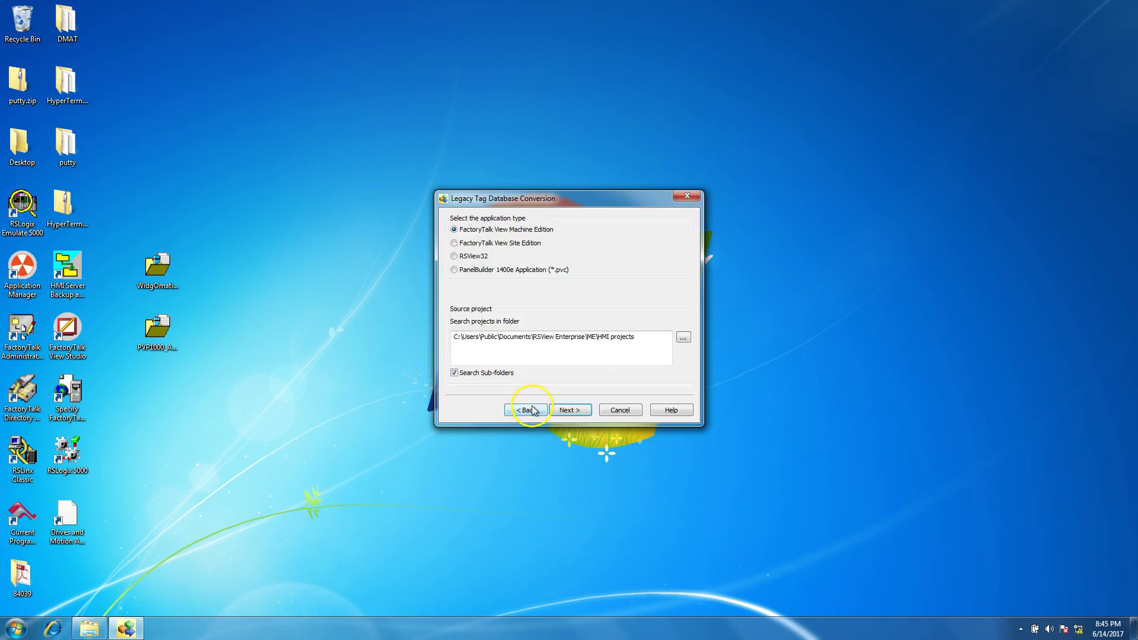
left_click(454, 373)
left_click(568, 410)
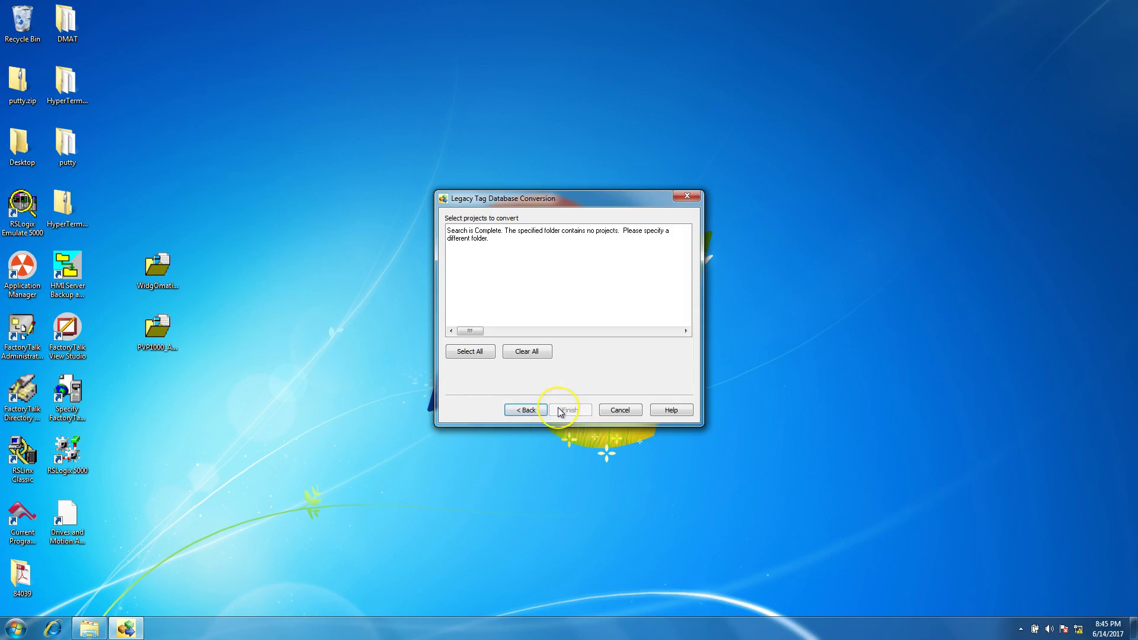
left_click(546, 410)
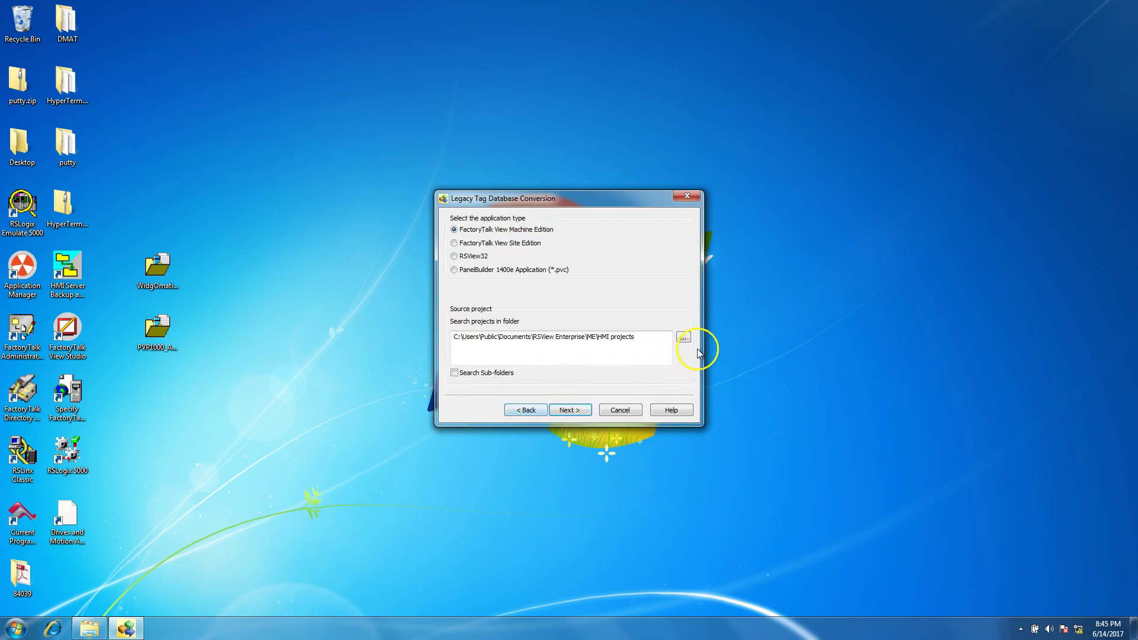
Step: Set the project search folder to HMI projects, inside the ME folder of RSView Enterprise in the C drive's Public Documents
left_click(683, 338)
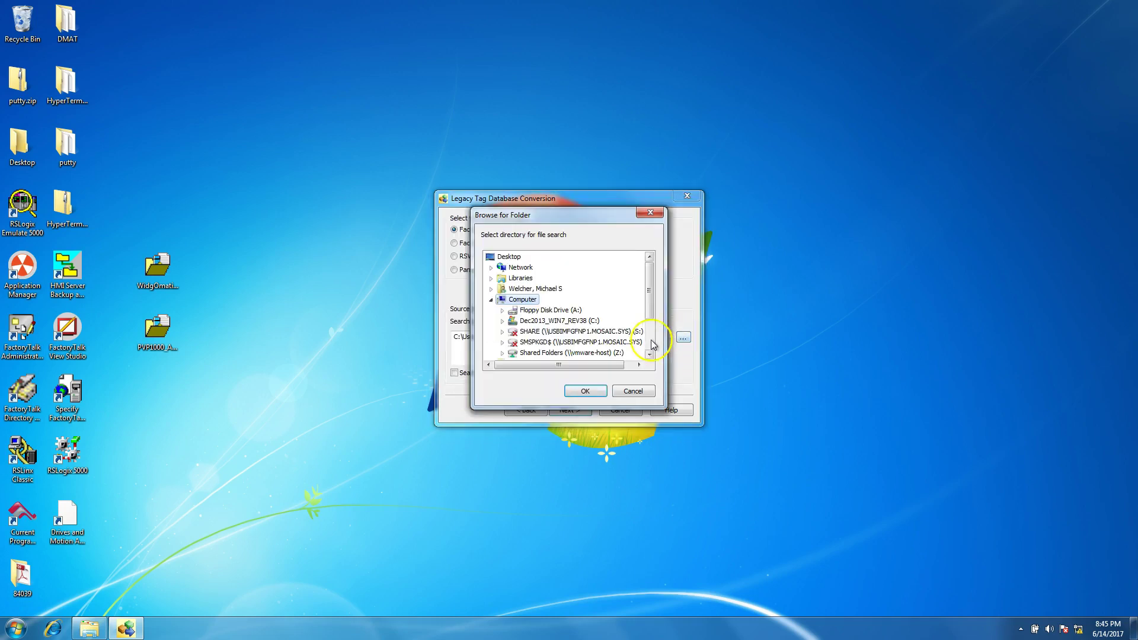
double_click(571, 321)
left_click_drag(651, 286, 651, 335)
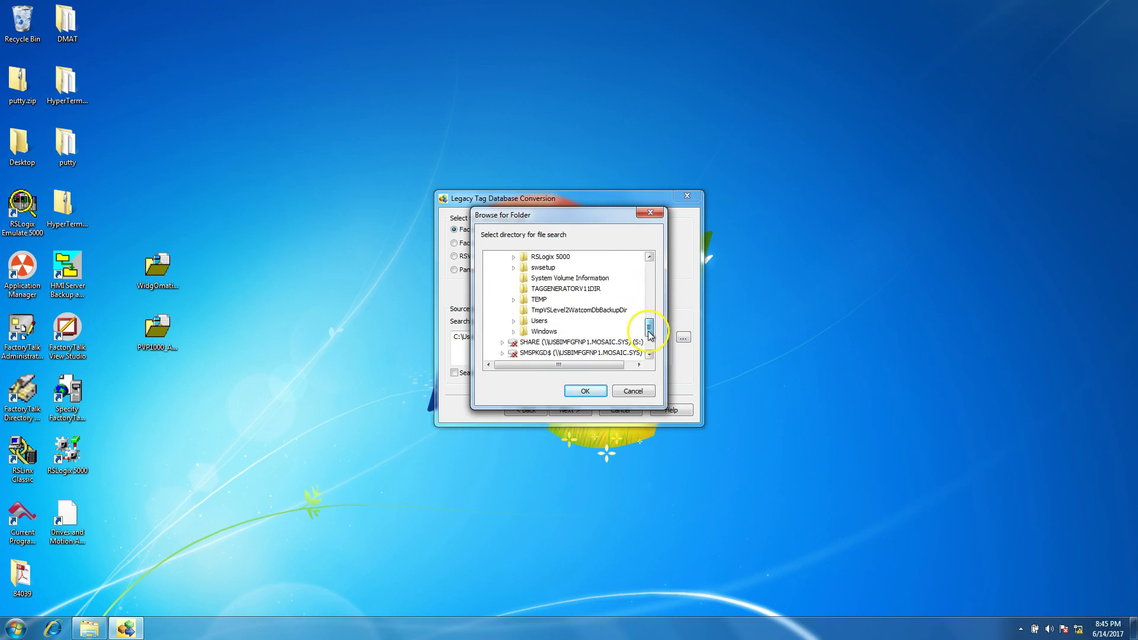
left_click(540, 321)
scroll(610, 314, "down", 10)
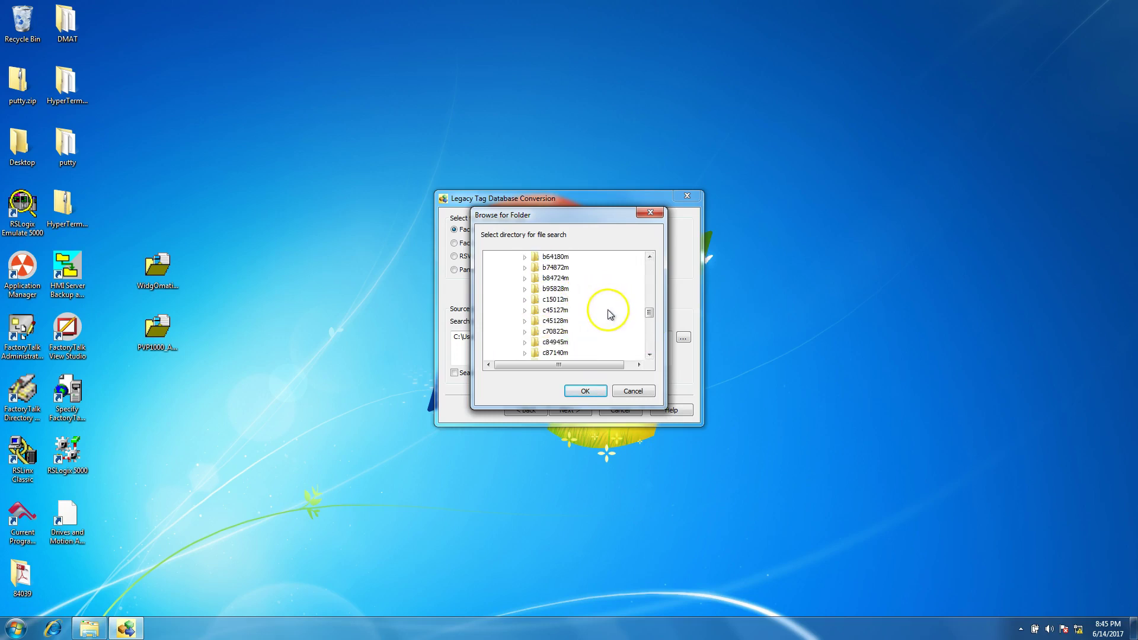
scroll(604, 308, "down", 3)
scroll(603, 308, "up", 5)
left_click(546, 314)
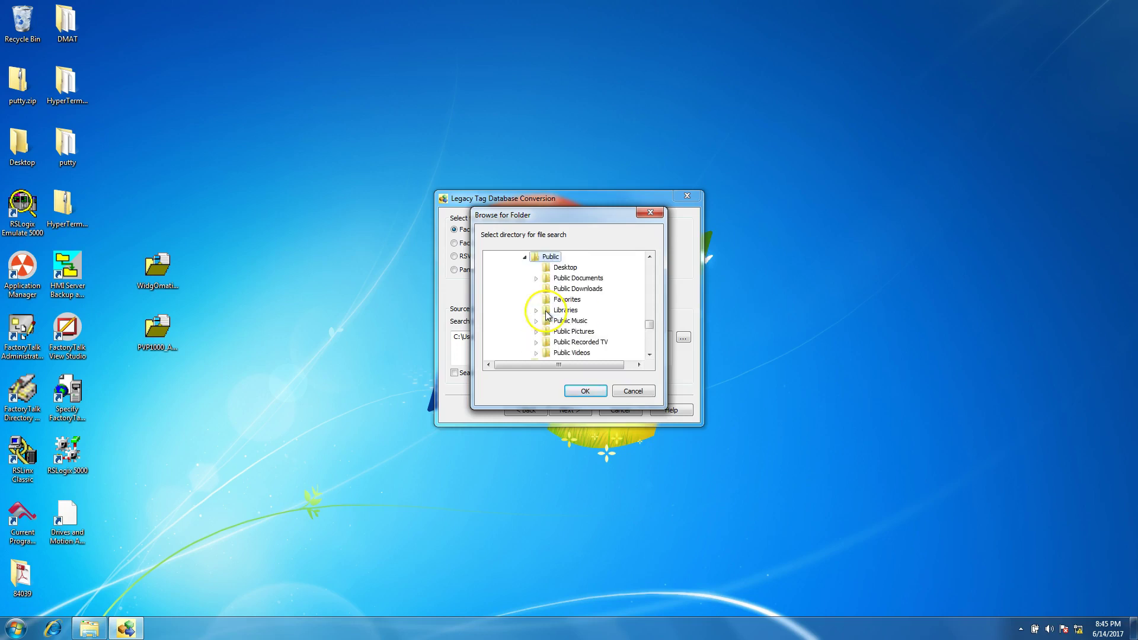
left_click(576, 278)
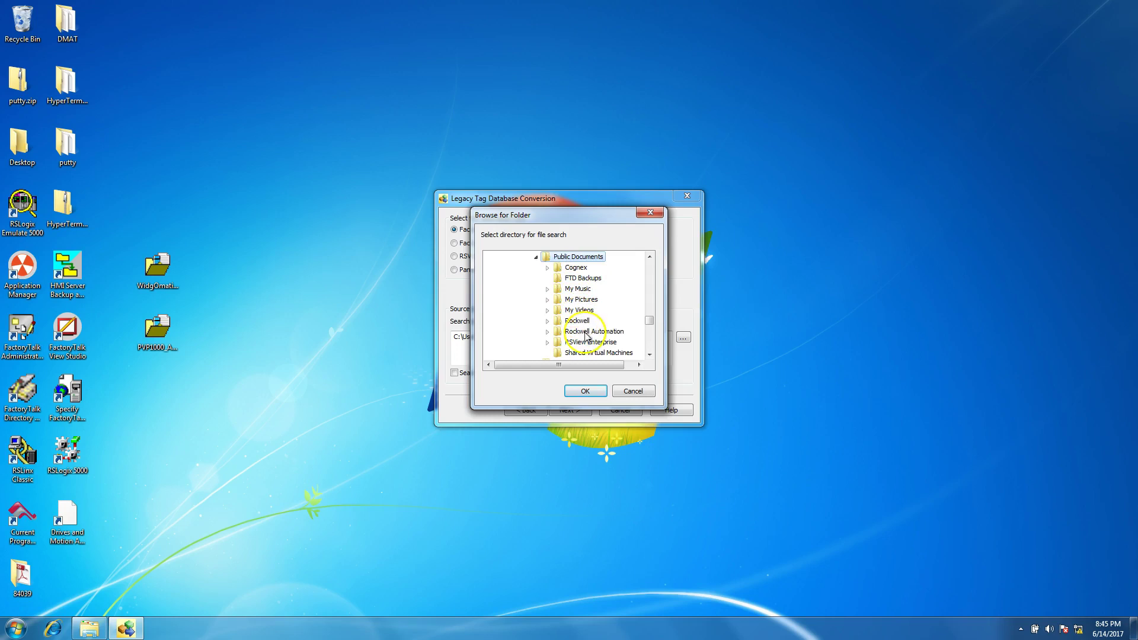
left_click(588, 344)
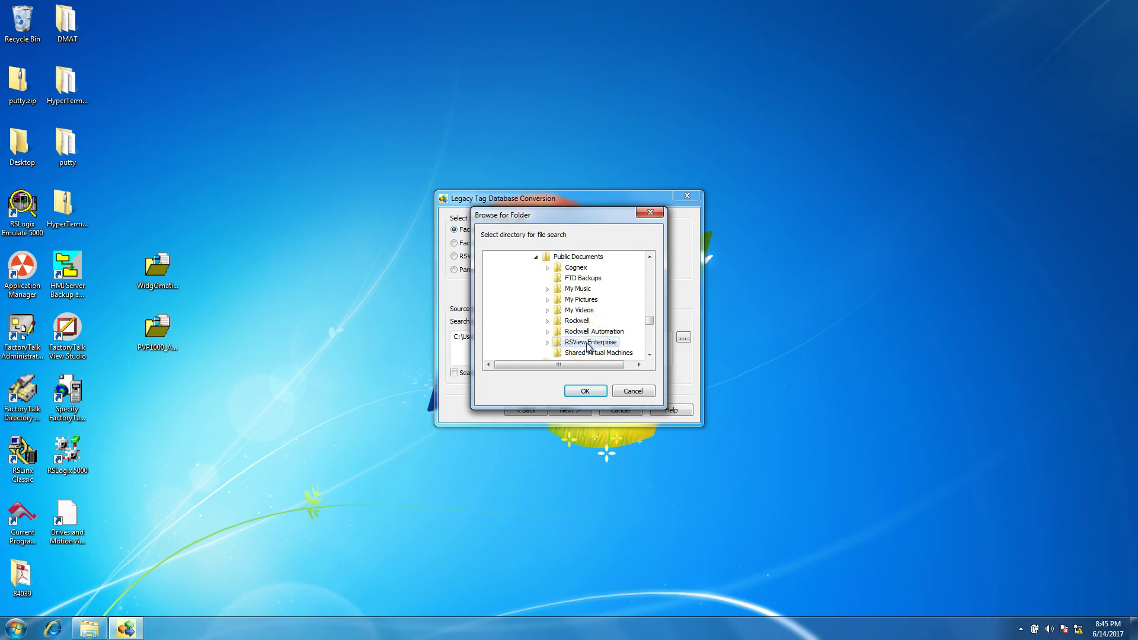
left_click(581, 345)
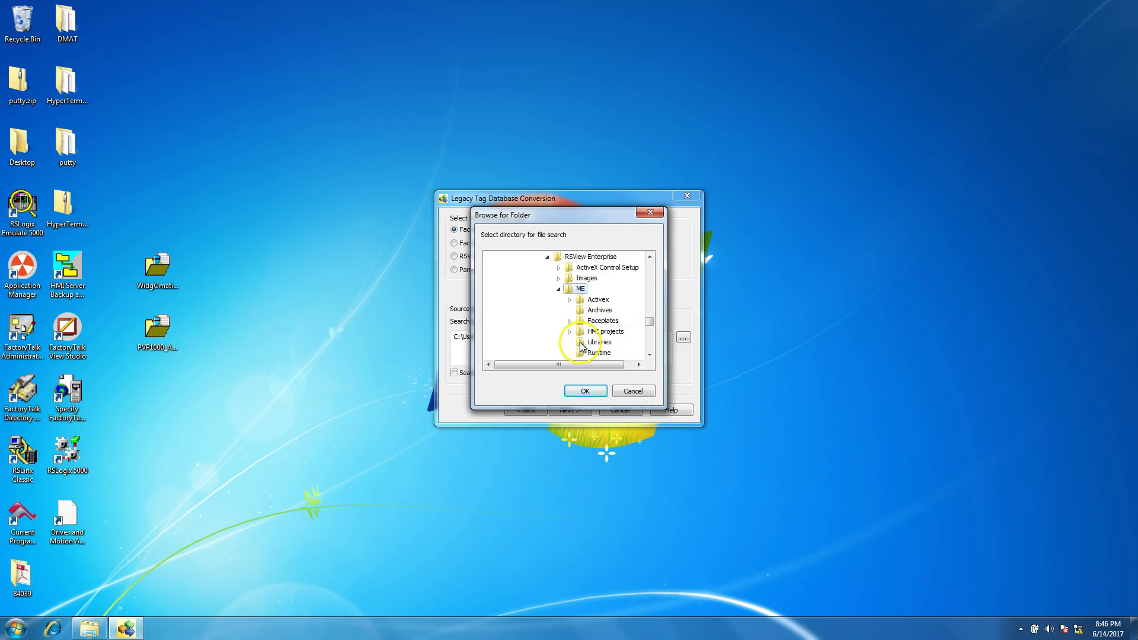
left_click(597, 336)
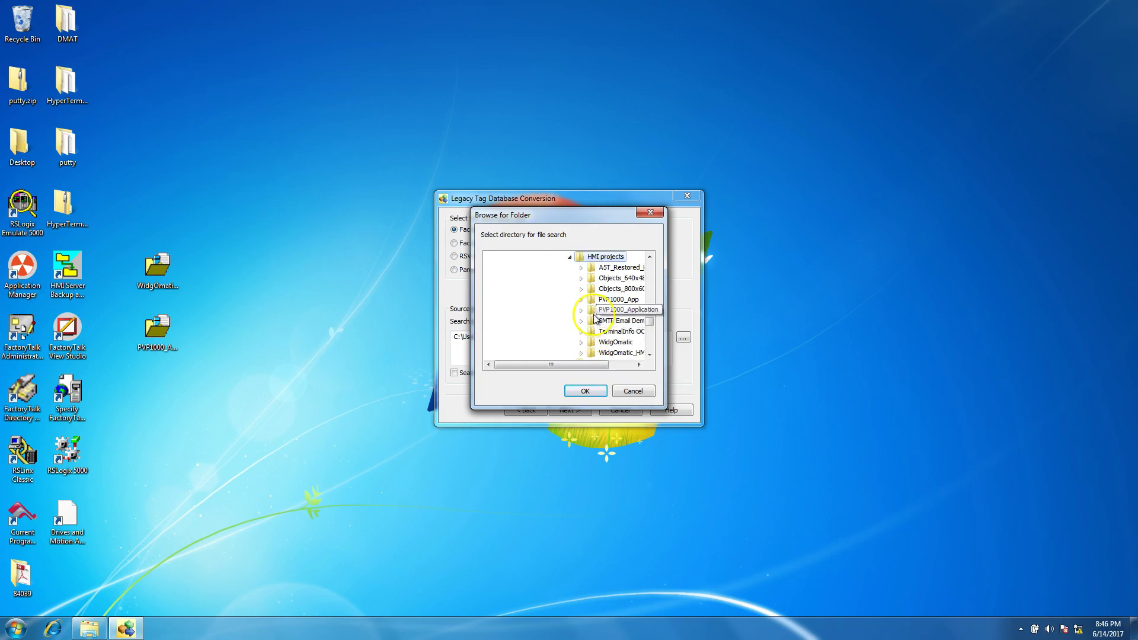
left_click(598, 390)
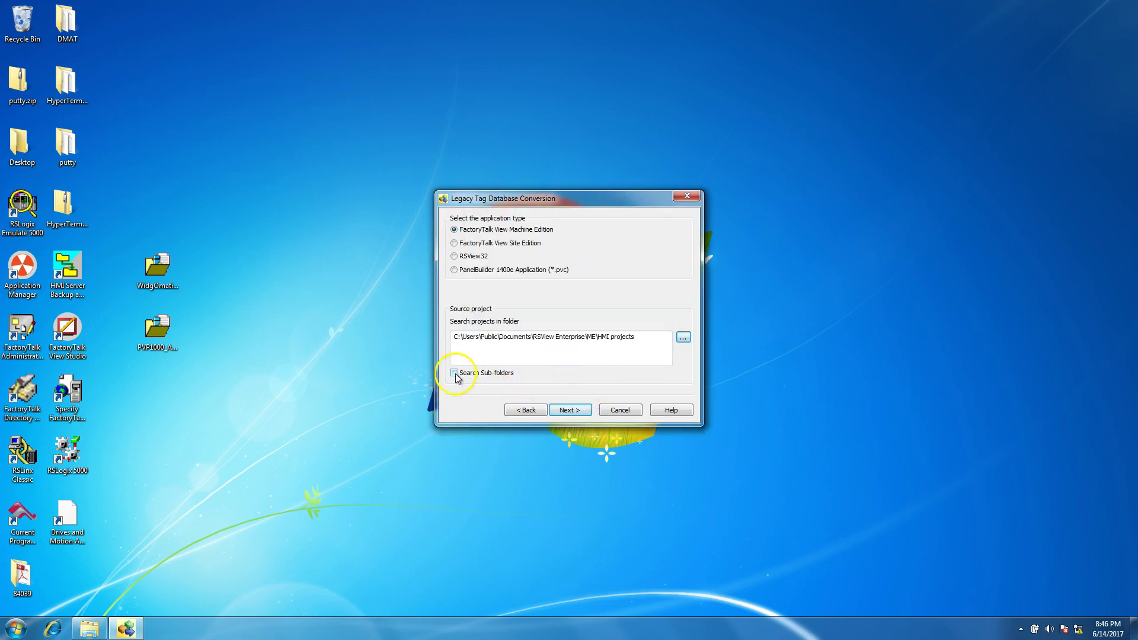
Step: Search the chosen folder without sub-folders, examine the names of the projects to convert, and cancel the conversion
left_click(565, 410)
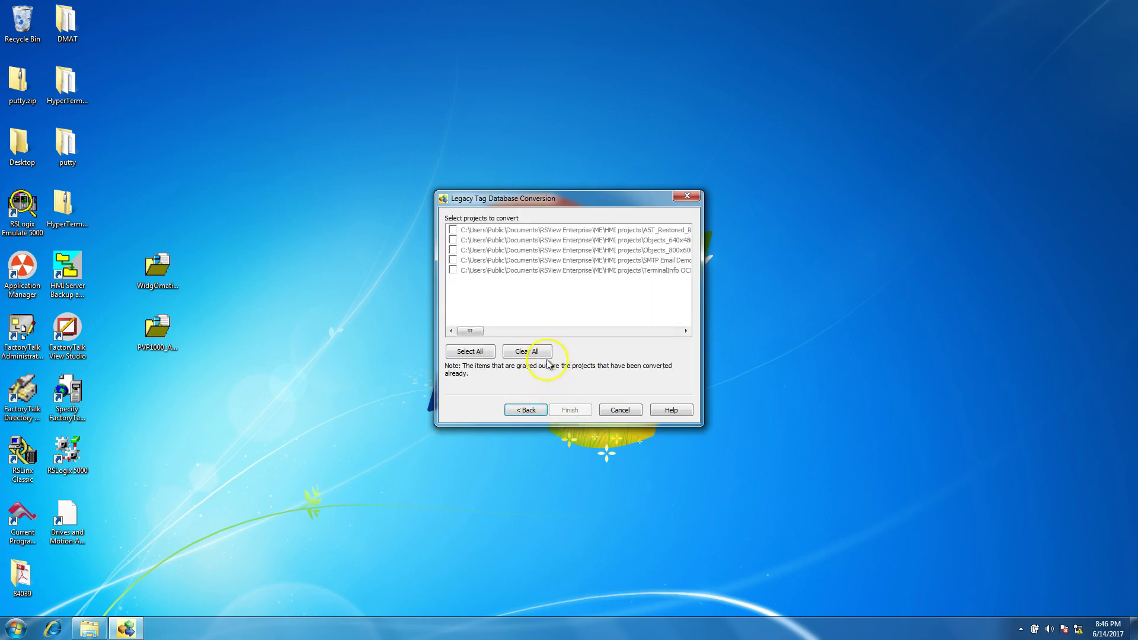
left_click_drag(470, 331, 494, 345)
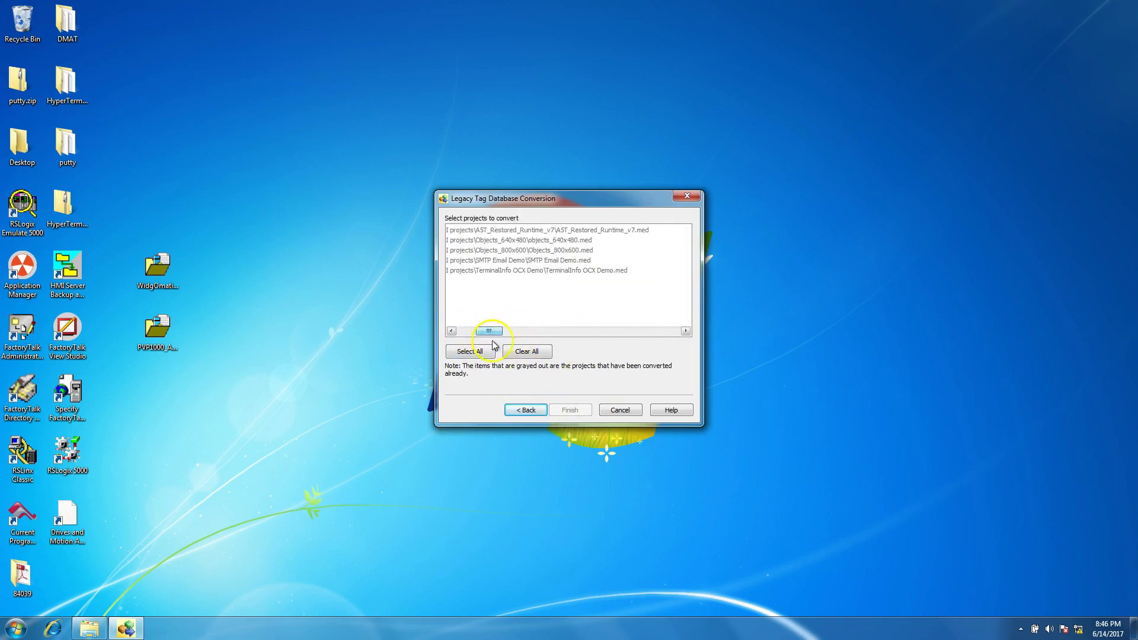
left_click(618, 410)
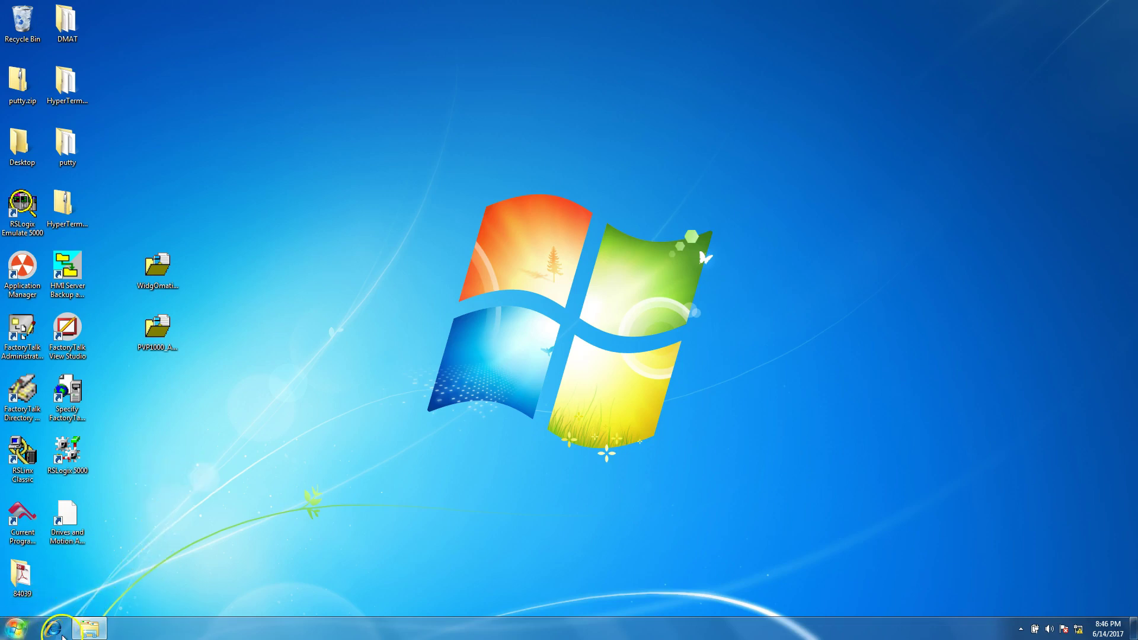
Step: Close the VMFile Transfer folder window and restart the Windows 7 computer
mouse_move(96, 635)
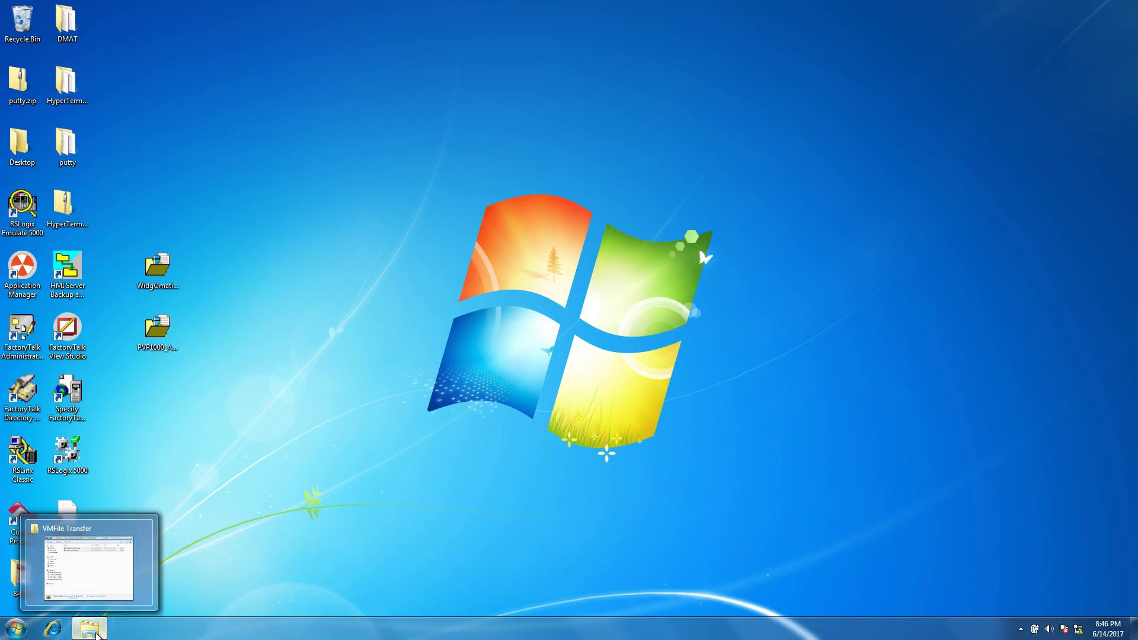
left_click(116, 568)
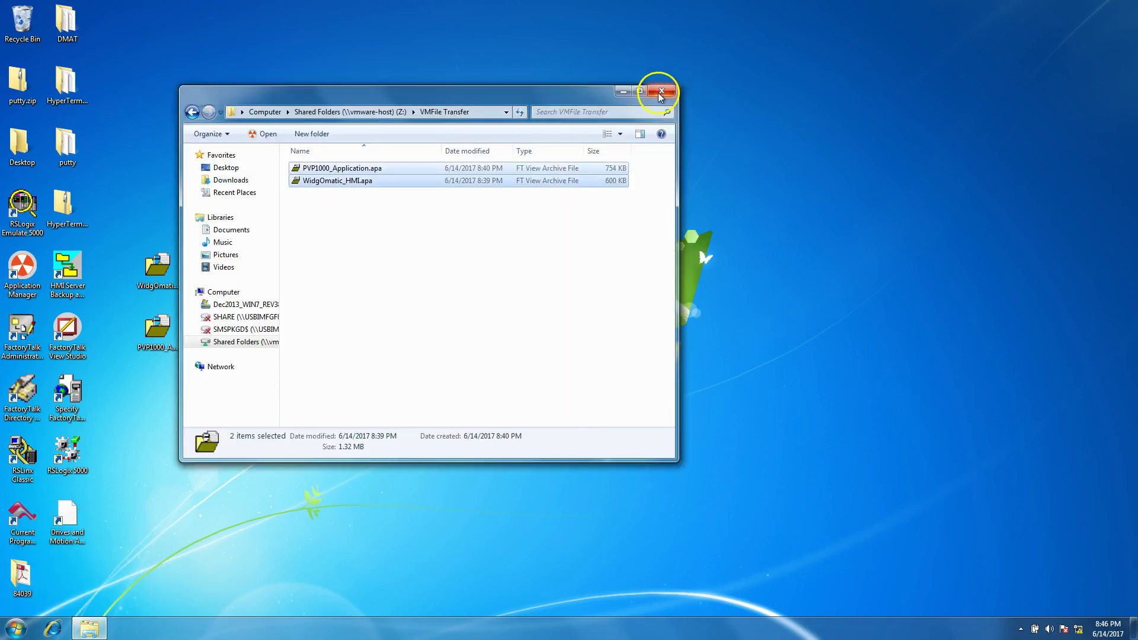
left_click(657, 93)
left_click(16, 627)
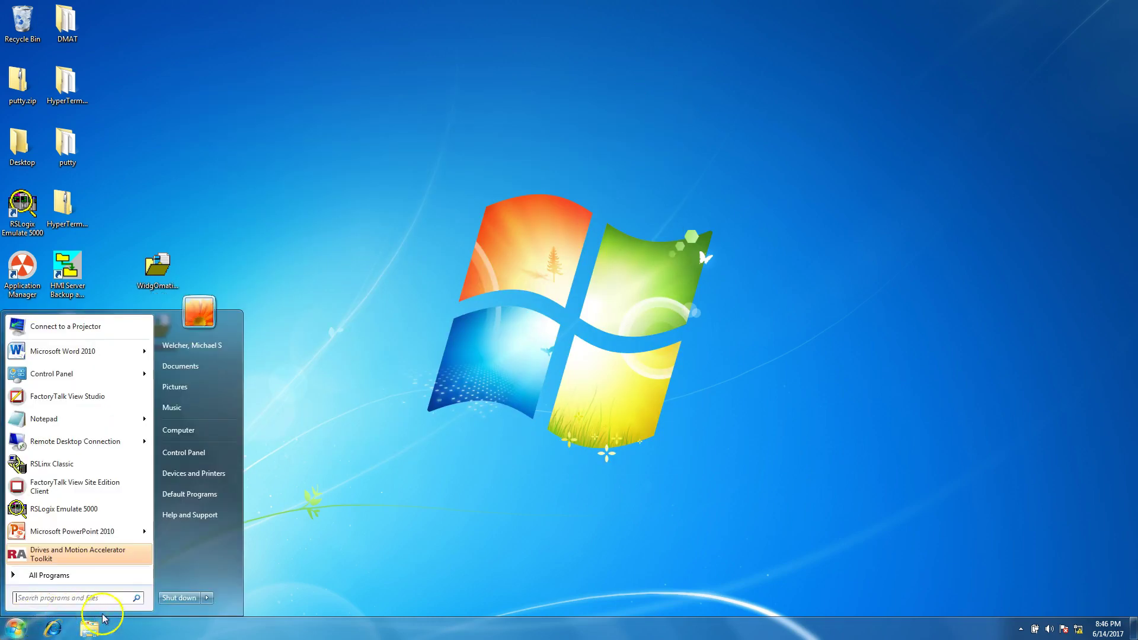
left_click(207, 599)
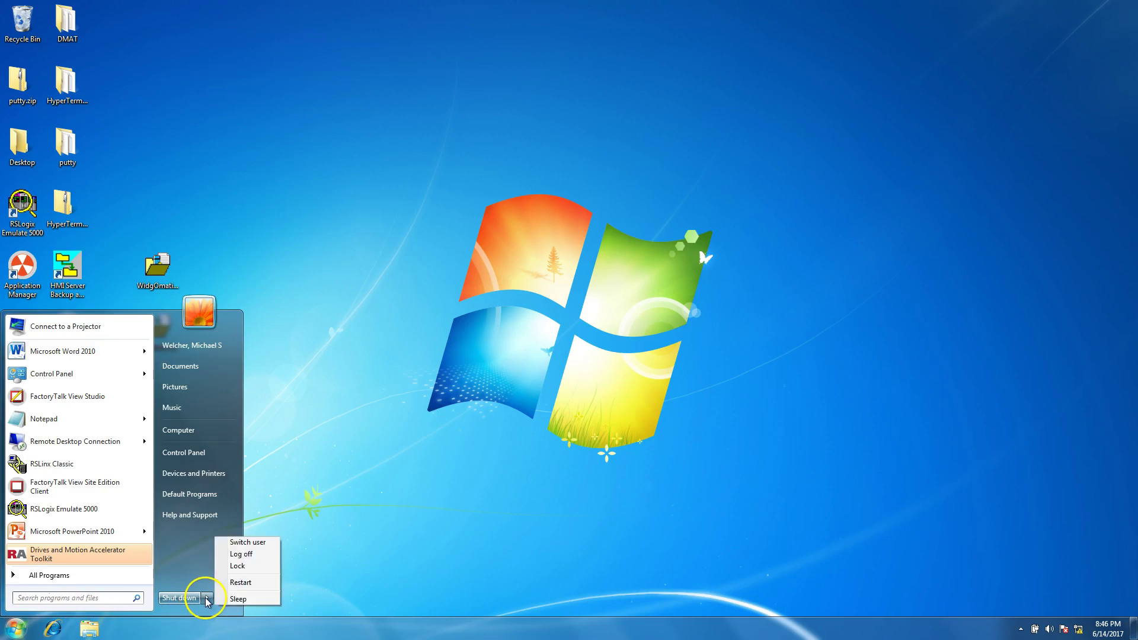
left_click(237, 583)
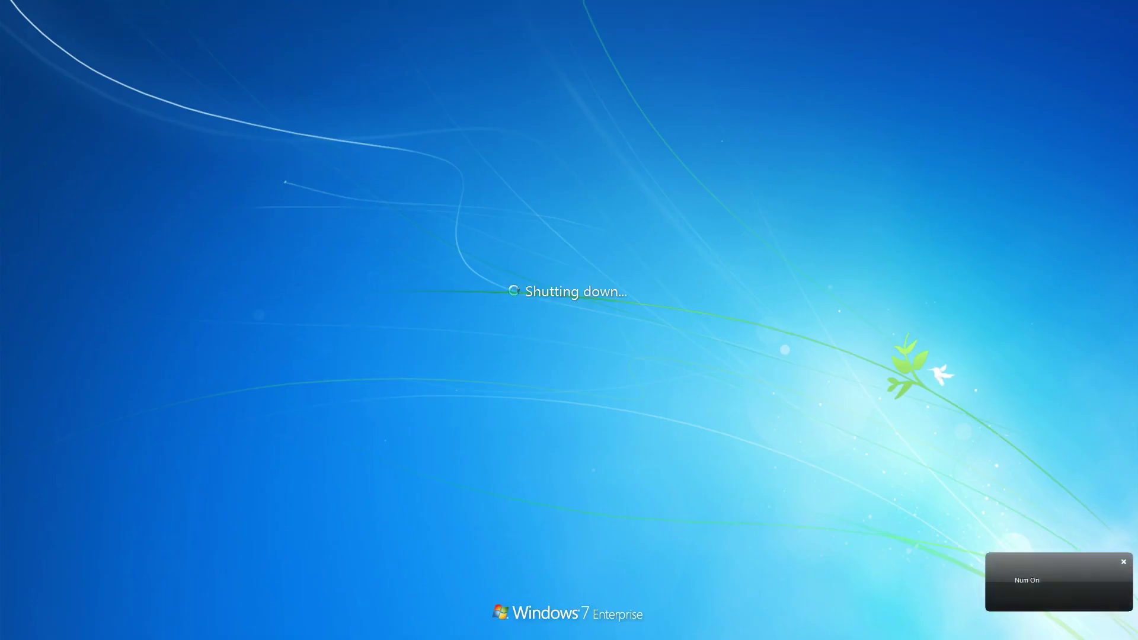
mouse_move(255, 9)
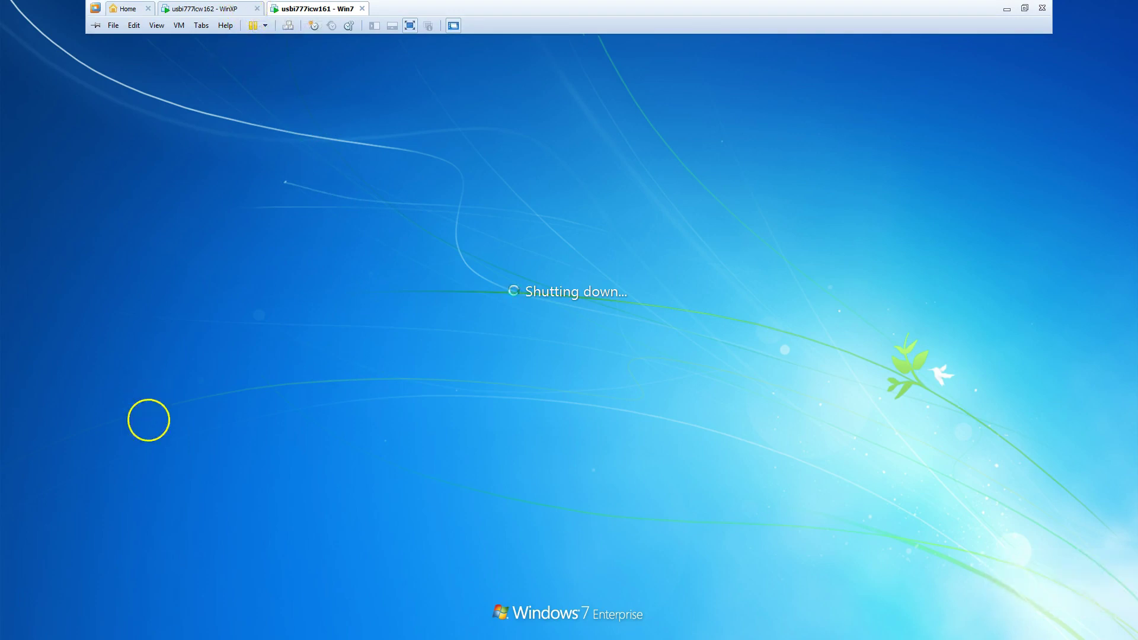
key("Num_Lock")
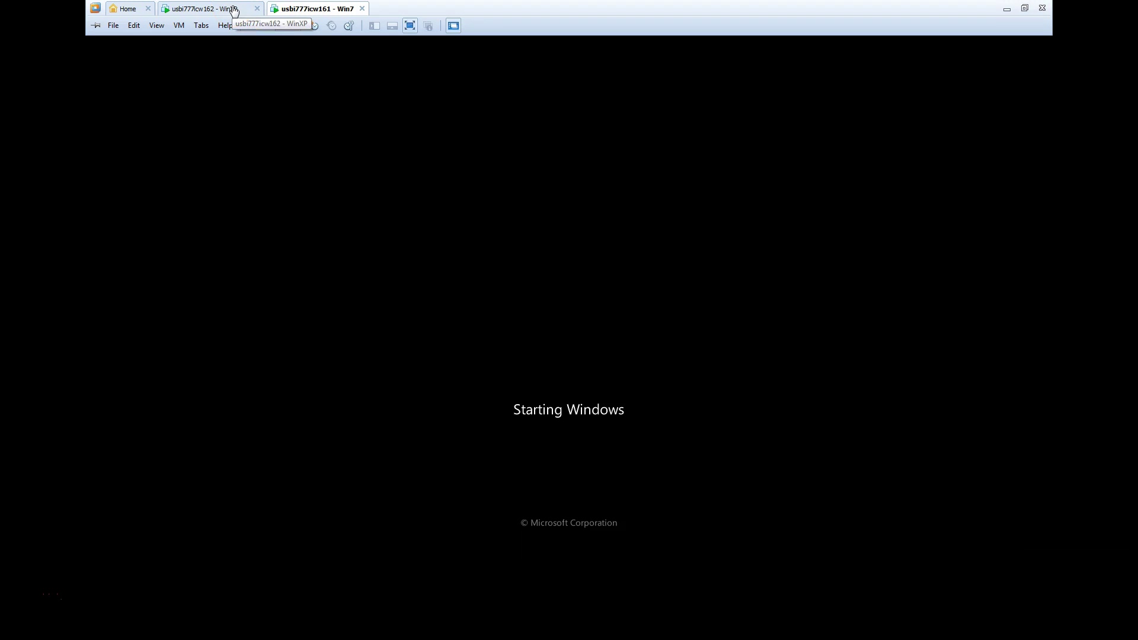
left_click(234, 11)
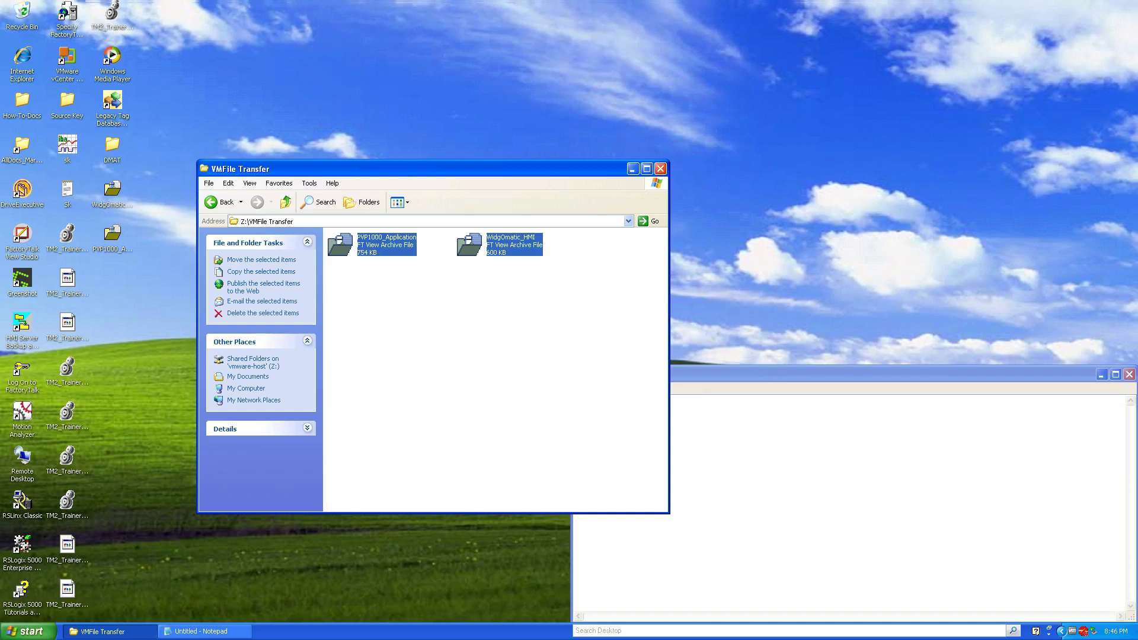
mouse_move(290, 3)
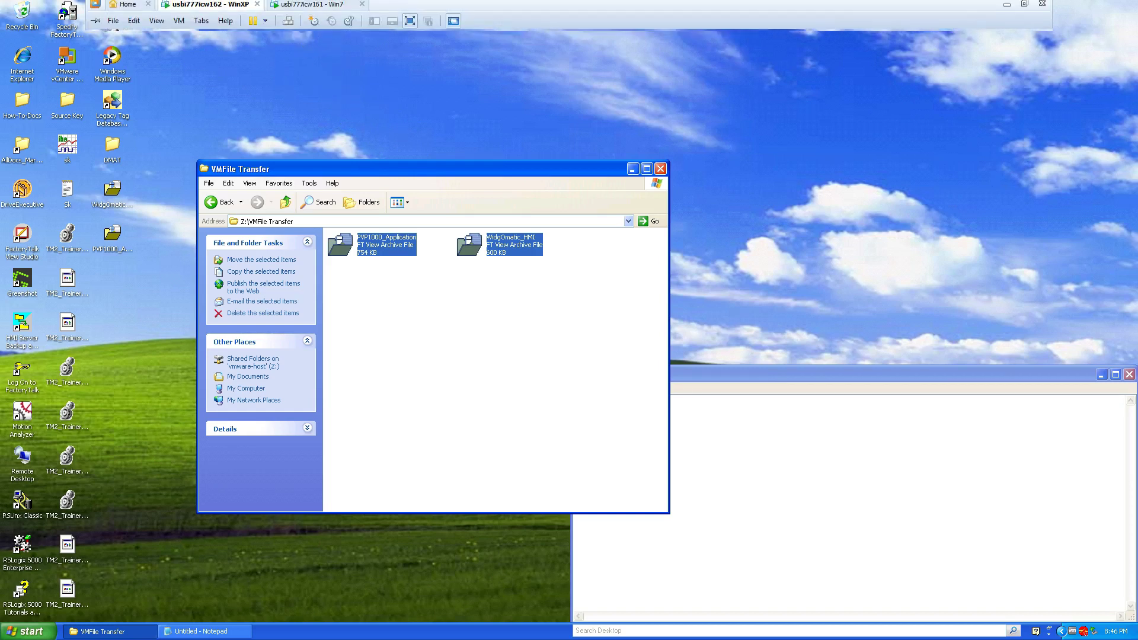
left_click(308, 7)
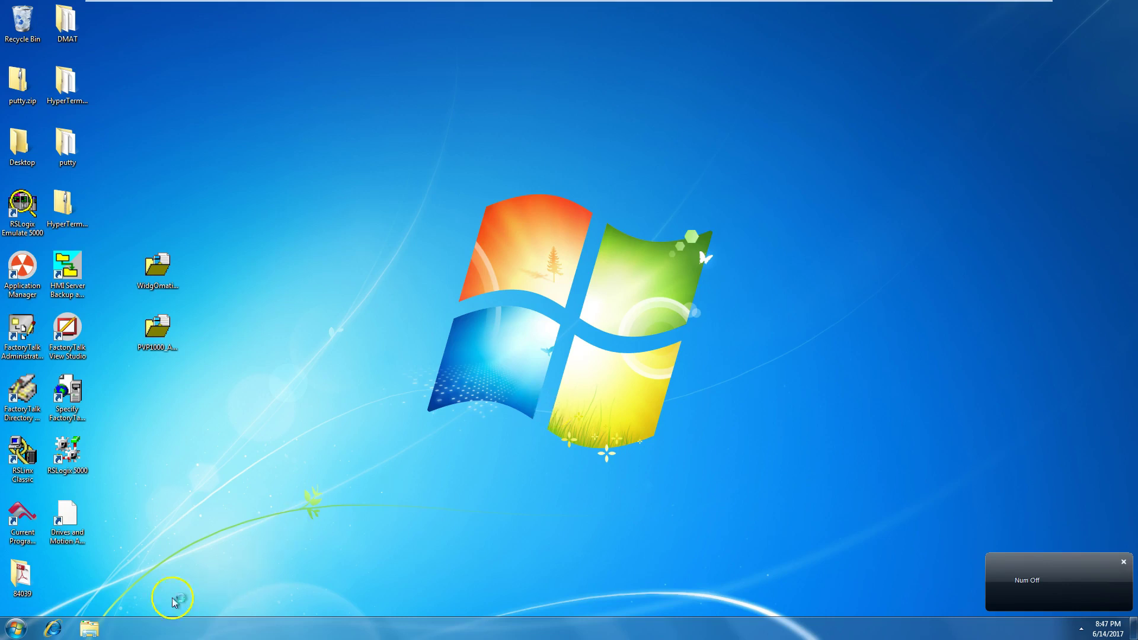
Step: Relaunch the Legacy Tag Database Conversion utility and choose to create a FactoryTalk View tag database in new format
left_click(15, 630)
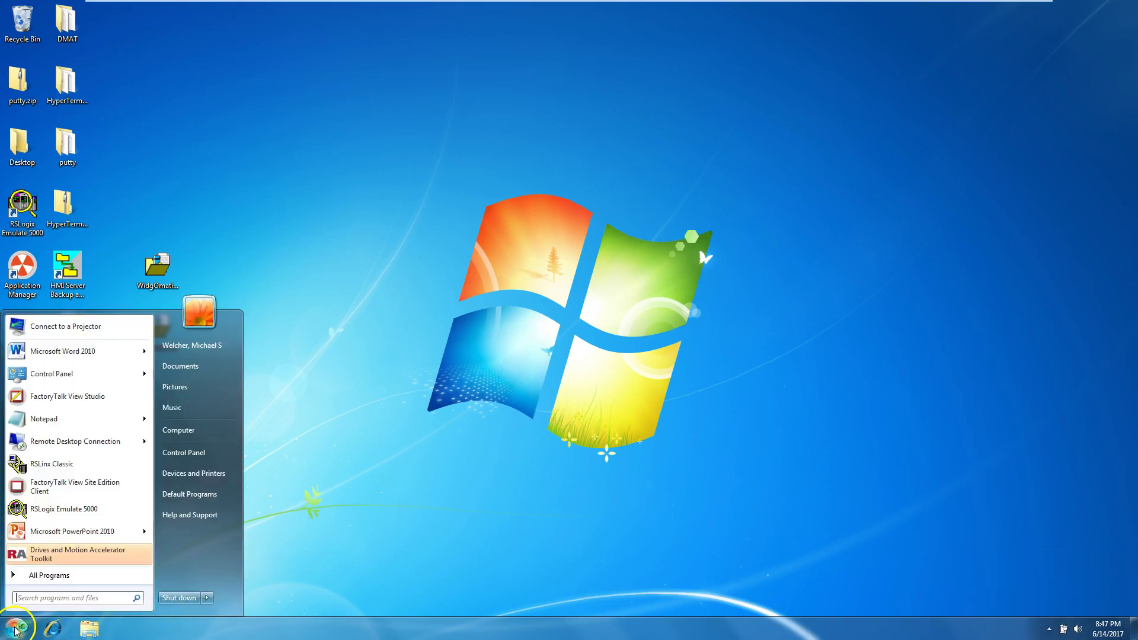
mouse_move(59, 581)
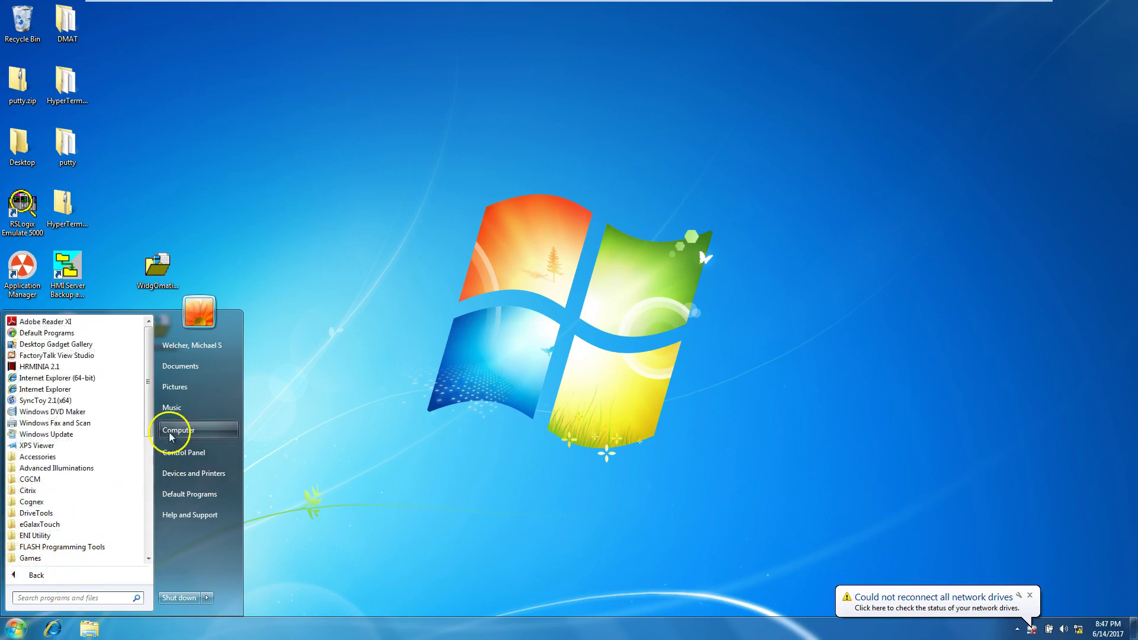
left_click_drag(146, 435, 147, 542)
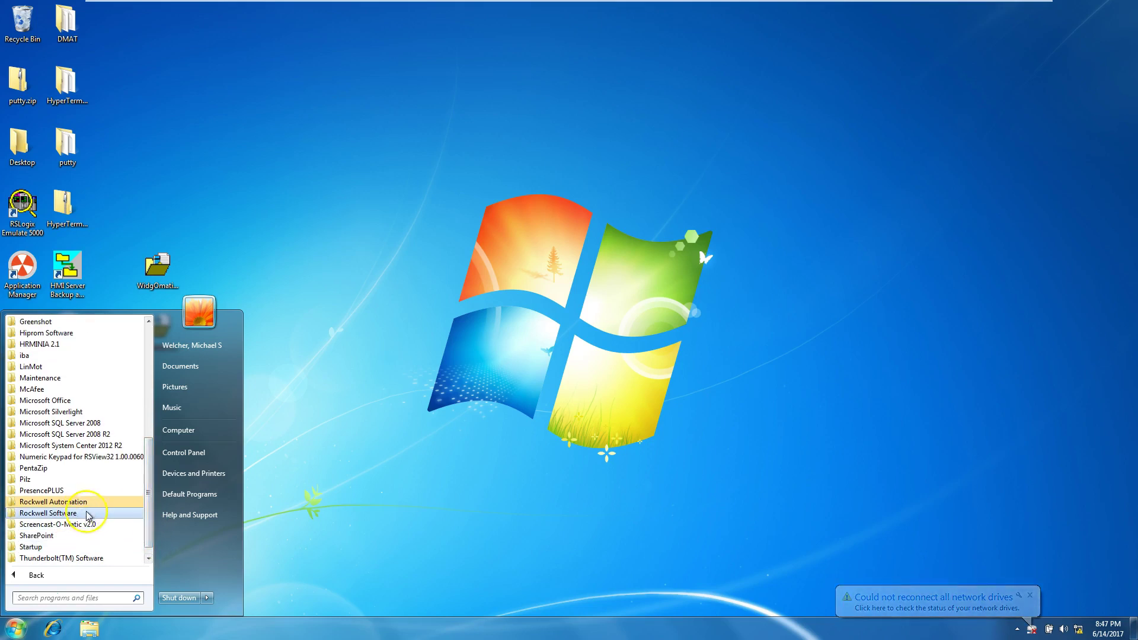
left_click(83, 514)
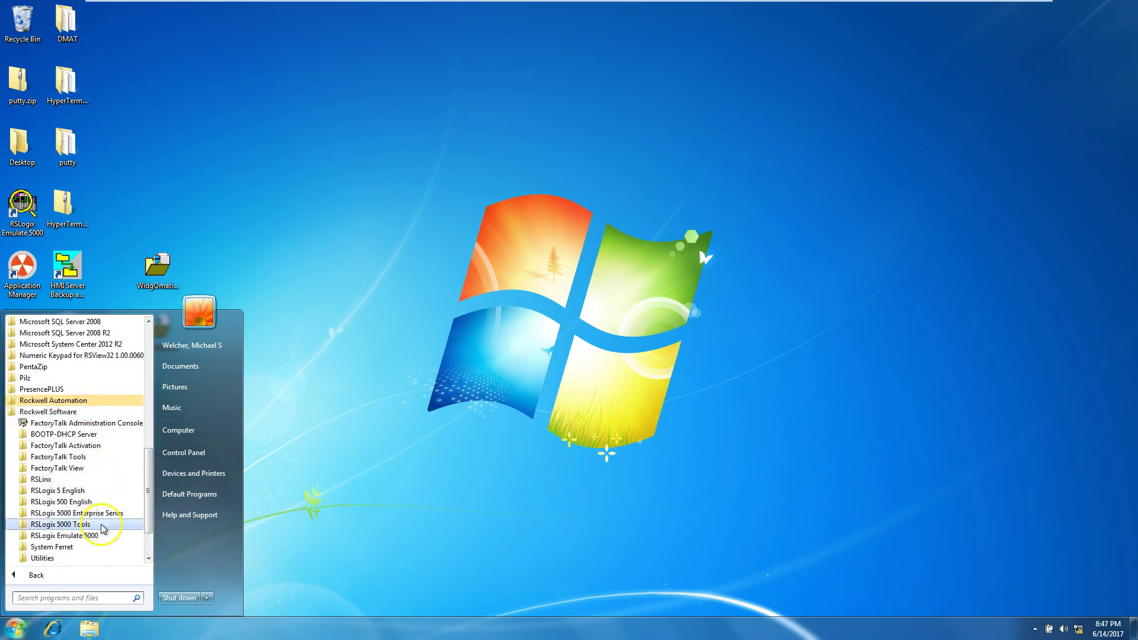
left_click(76, 469)
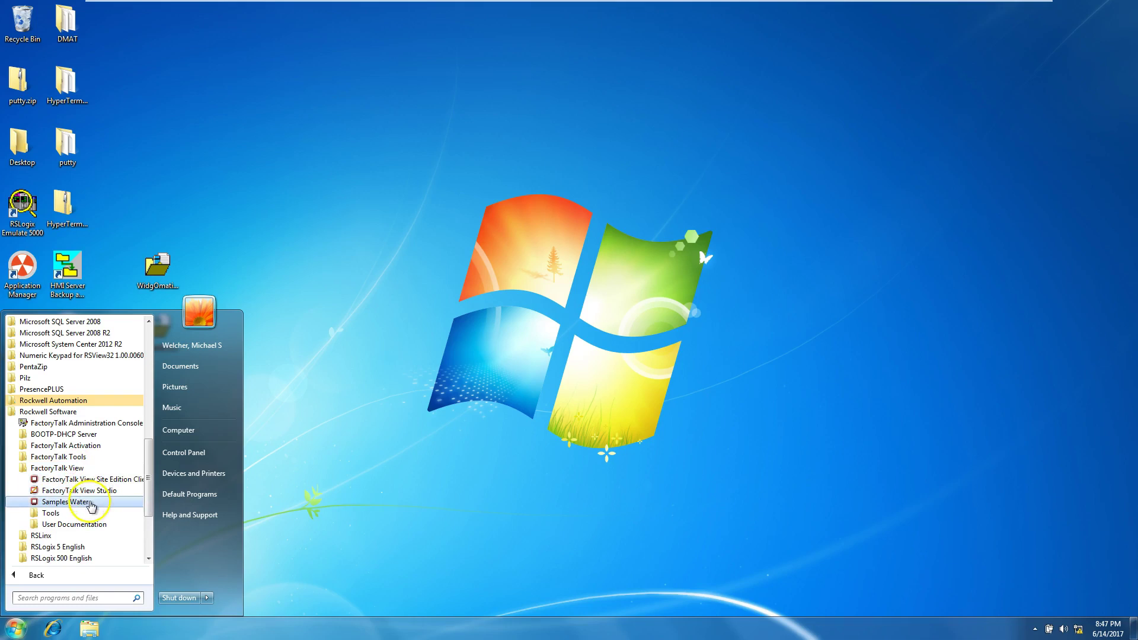
left_click(70, 514)
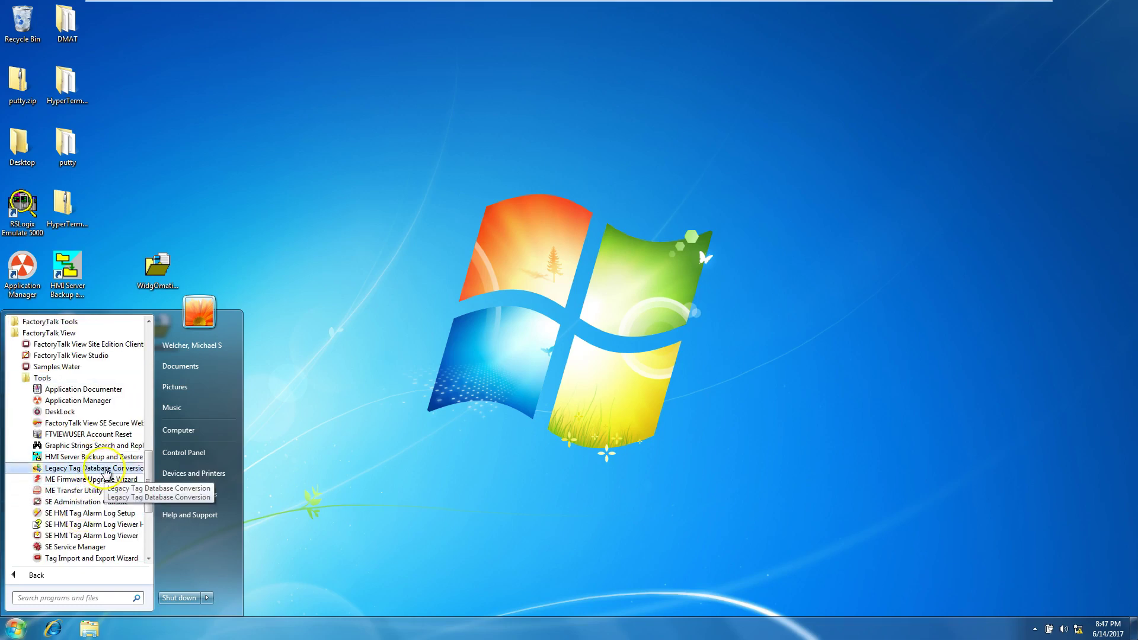
left_click(100, 469)
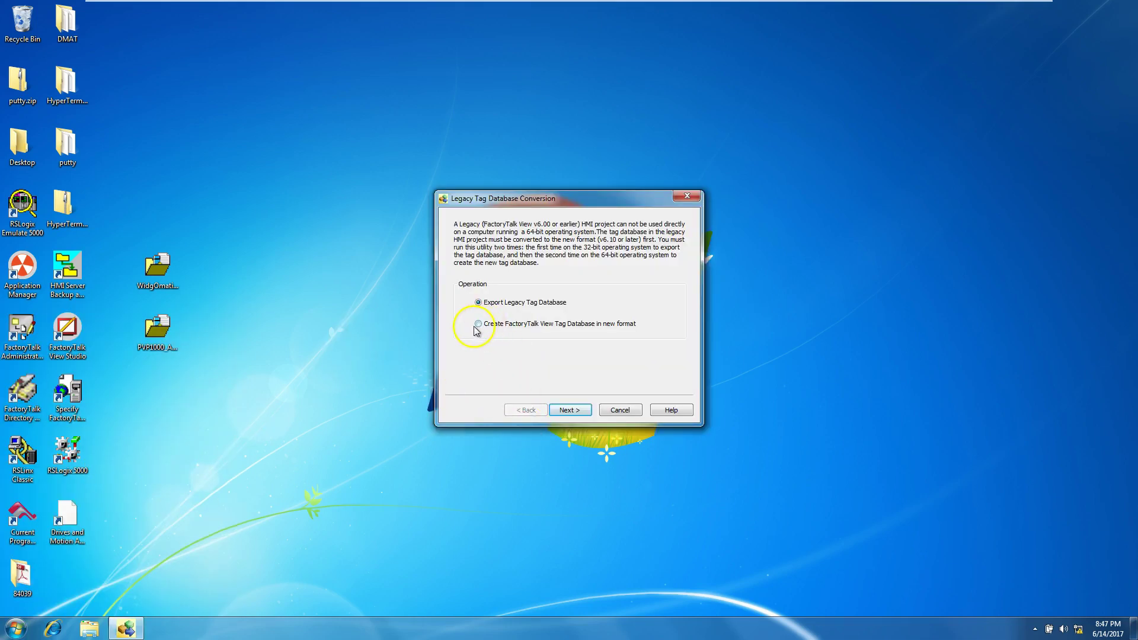
left_click(577, 413)
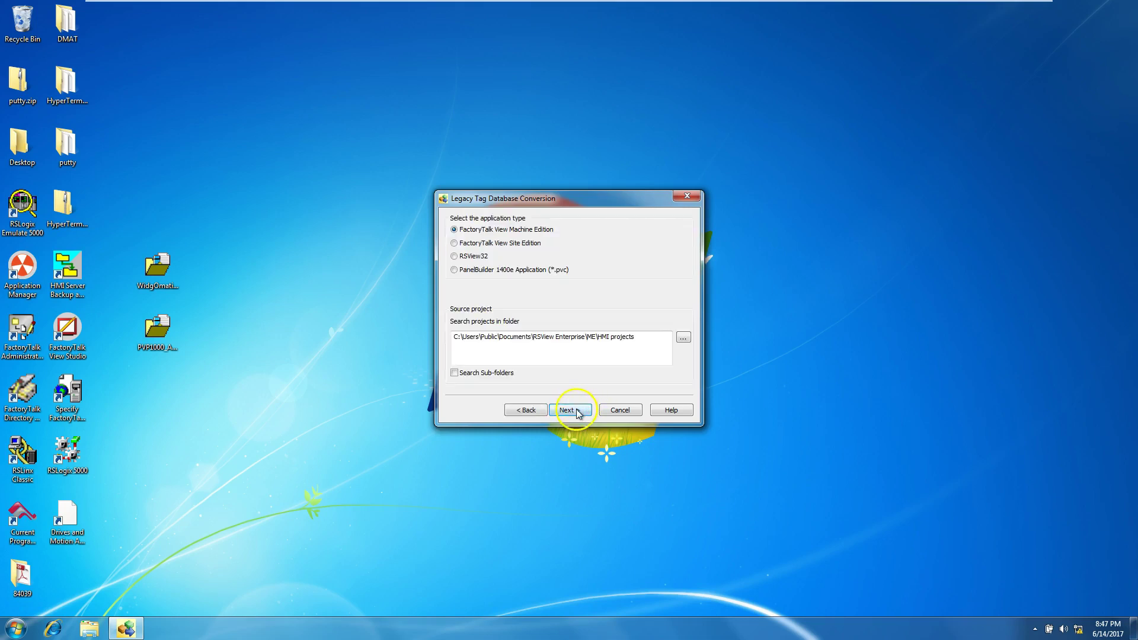
Step: Search the HMI projects folder for Machine Edition projects, examine the project list, and return to the operation choice
left_click(557, 413)
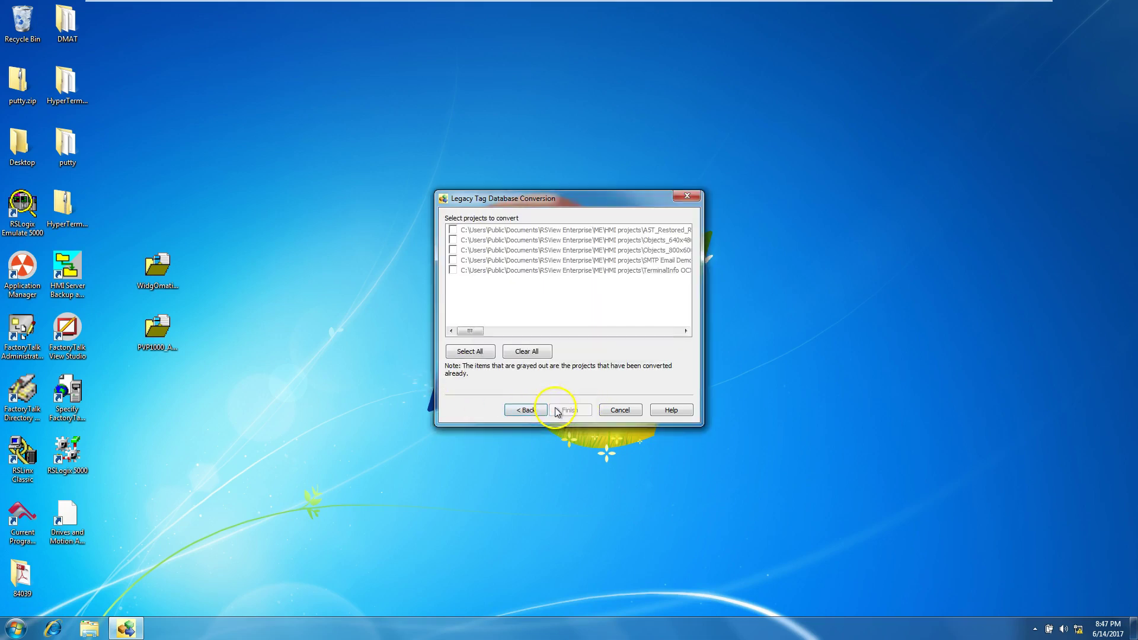
mouse_move(470, 330)
left_mouse_down()
mouse_move(541, 325)
mouse_move(483, 322)
mouse_move(466, 340)
left_mouse_up()
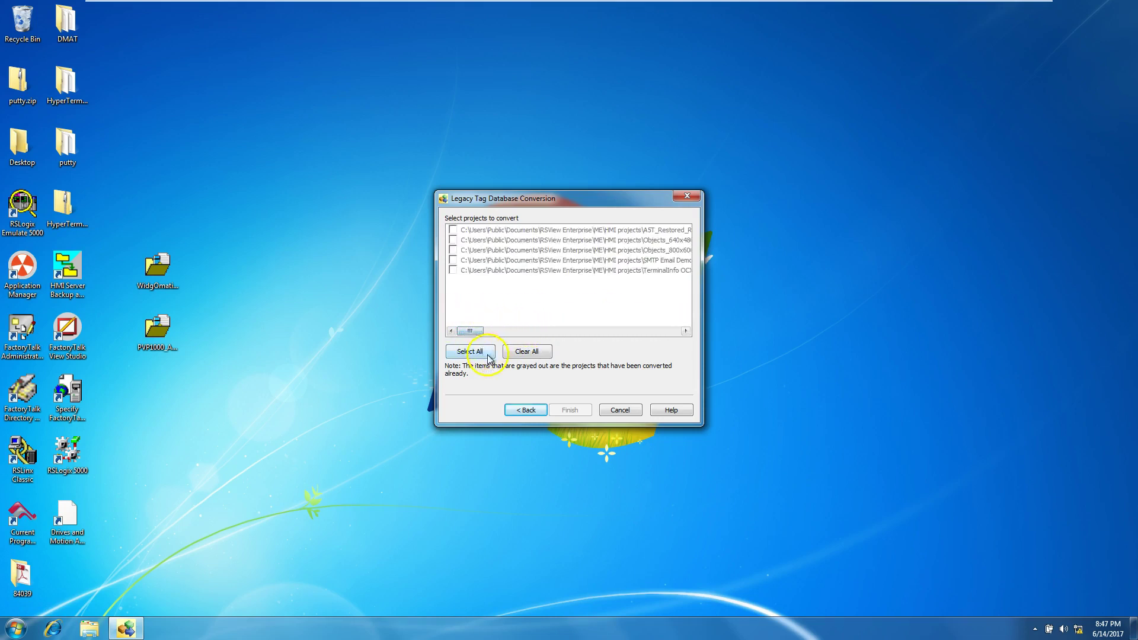
left_click(524, 409)
left_click(524, 410)
Step: Try the Export Legacy Tag Database operation on this computer, and cancel the conversion utility
left_click(486, 305)
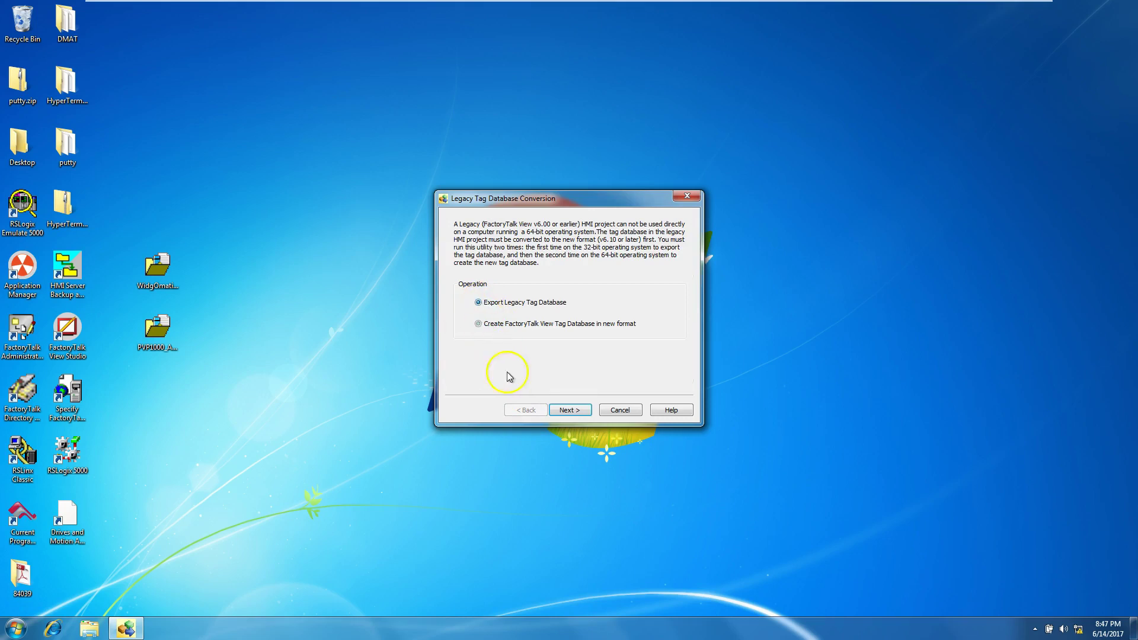
left_click(566, 409)
left_click(633, 345)
left_click(643, 411)
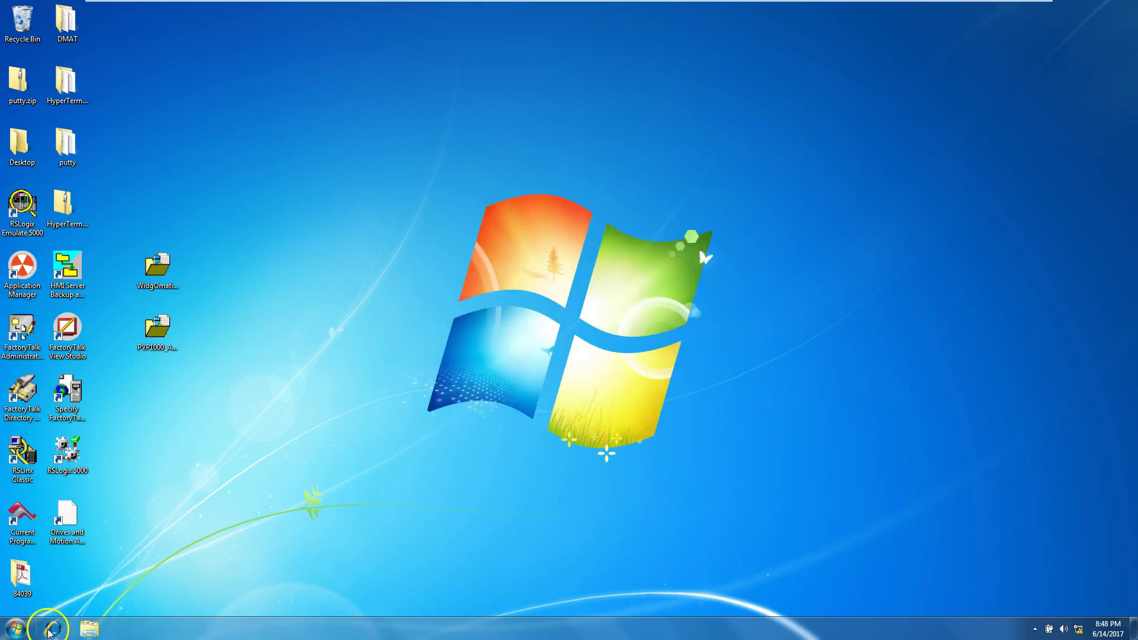
Step: Launch FactoryTalk View Studio and select View Machine Edition as the application type
left_click(16, 632)
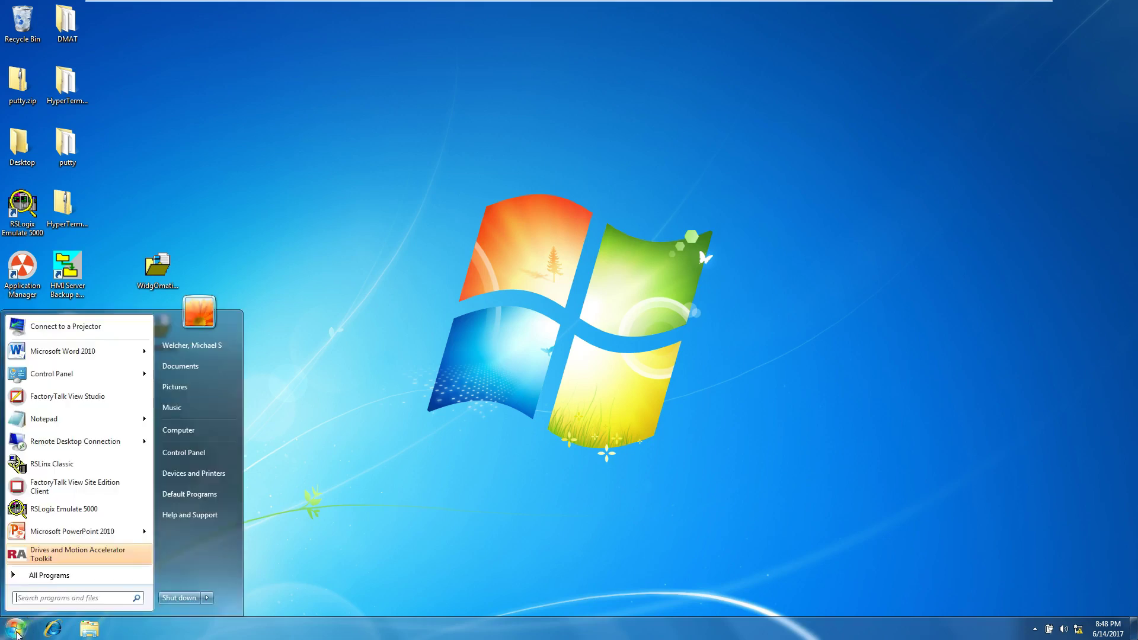
left_click(459, 408)
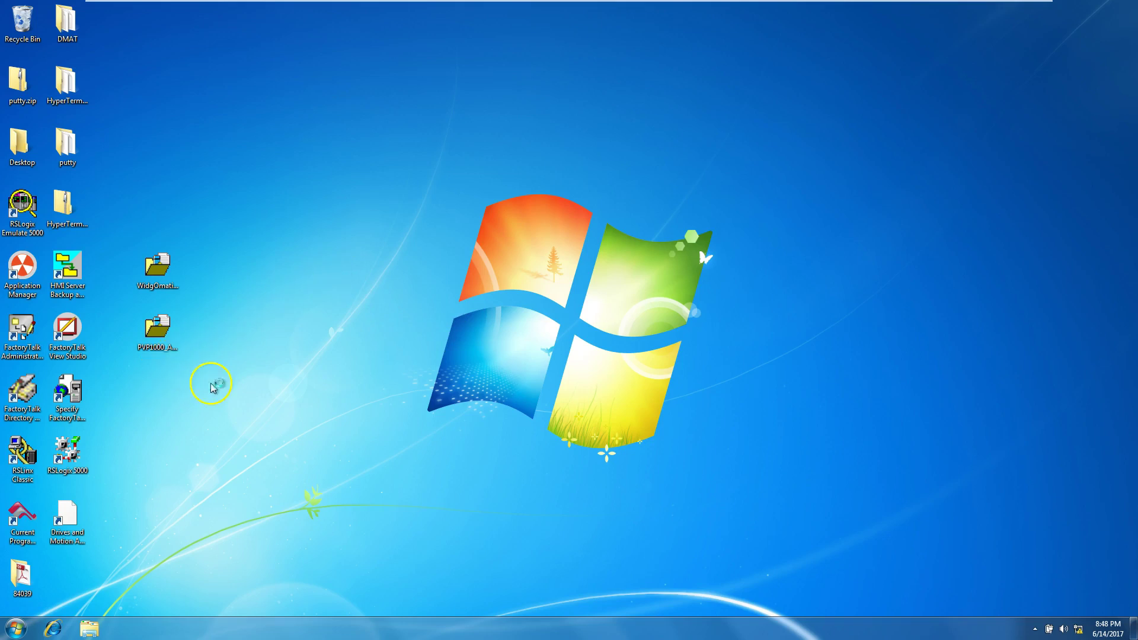
double_click(76, 337)
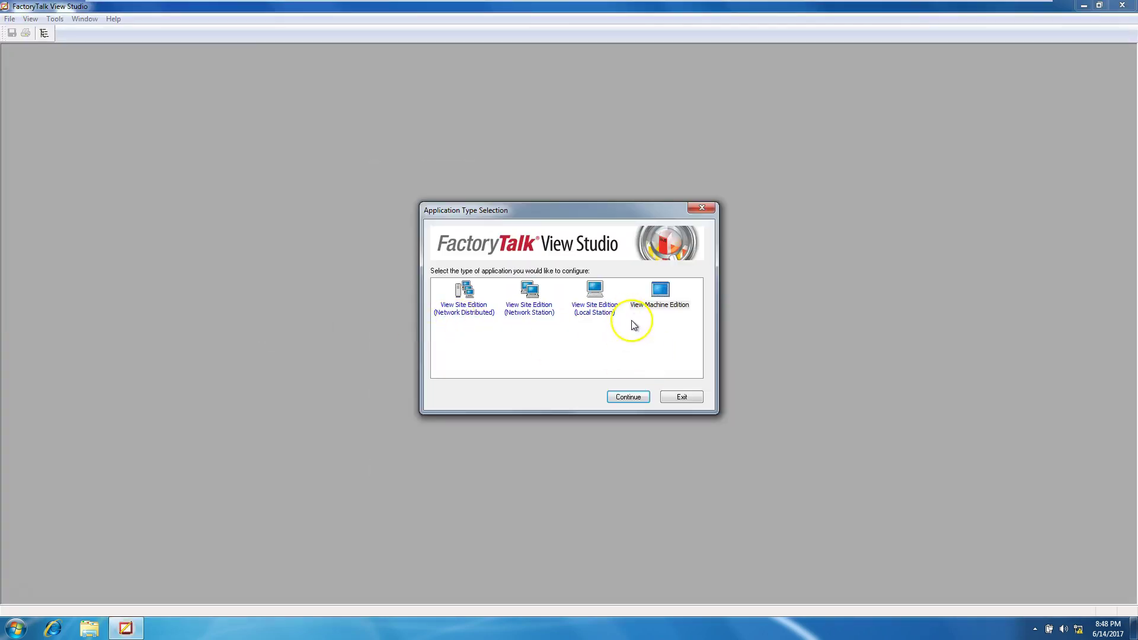
left_click(631, 398)
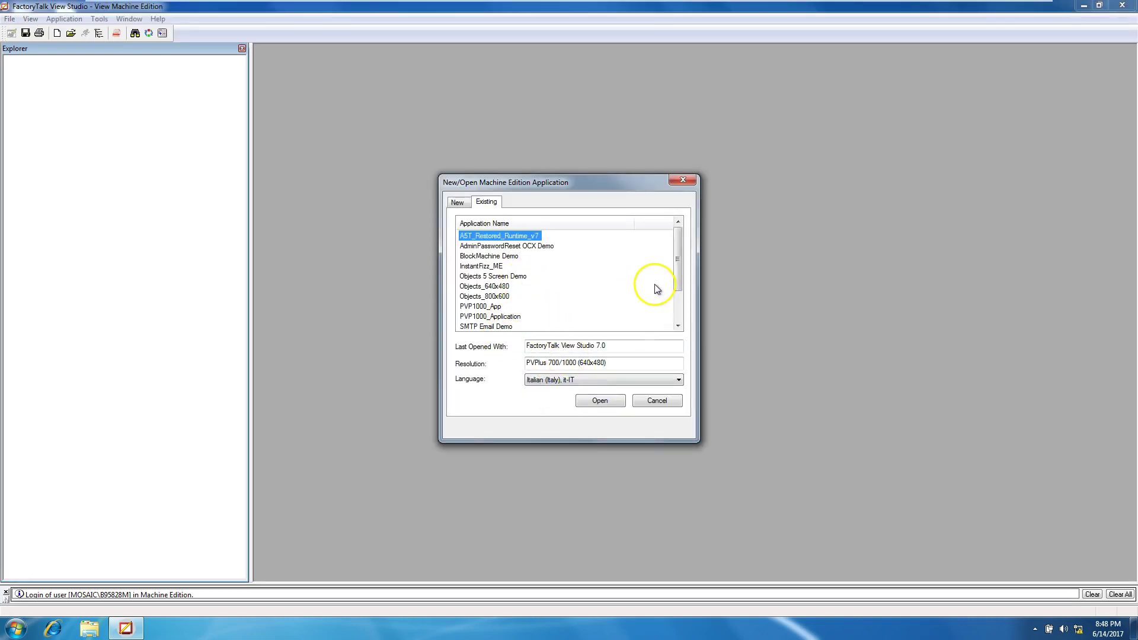
Step: Try to open the existing WidgOmatic application, and close FactoryTalk View Studio
left_click_drag(679, 265, 678, 295)
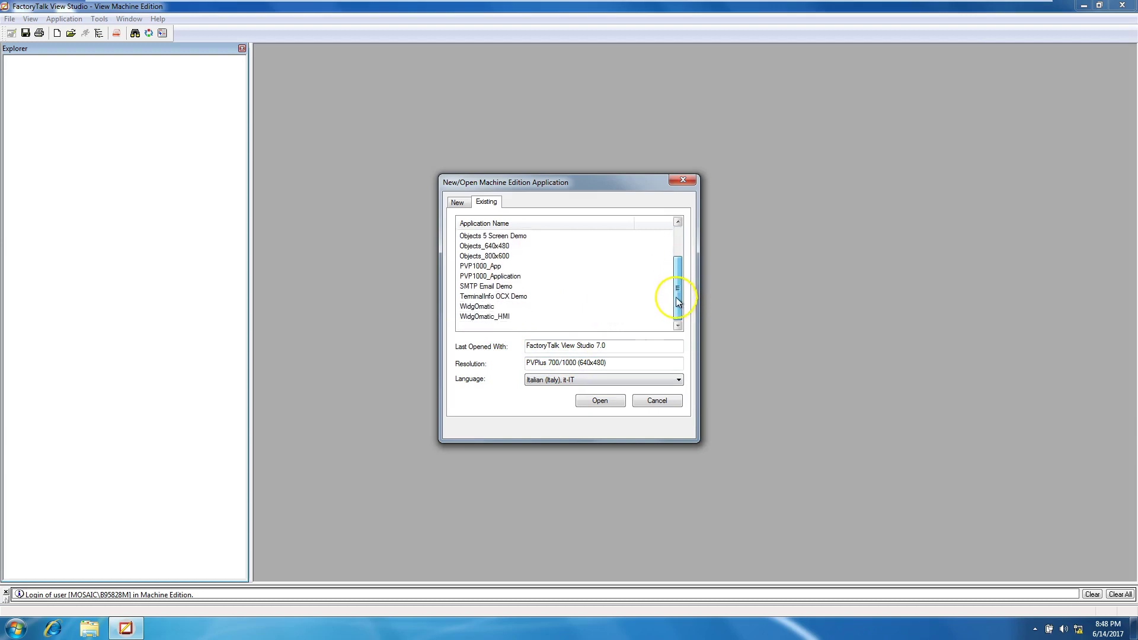
left_click(483, 307)
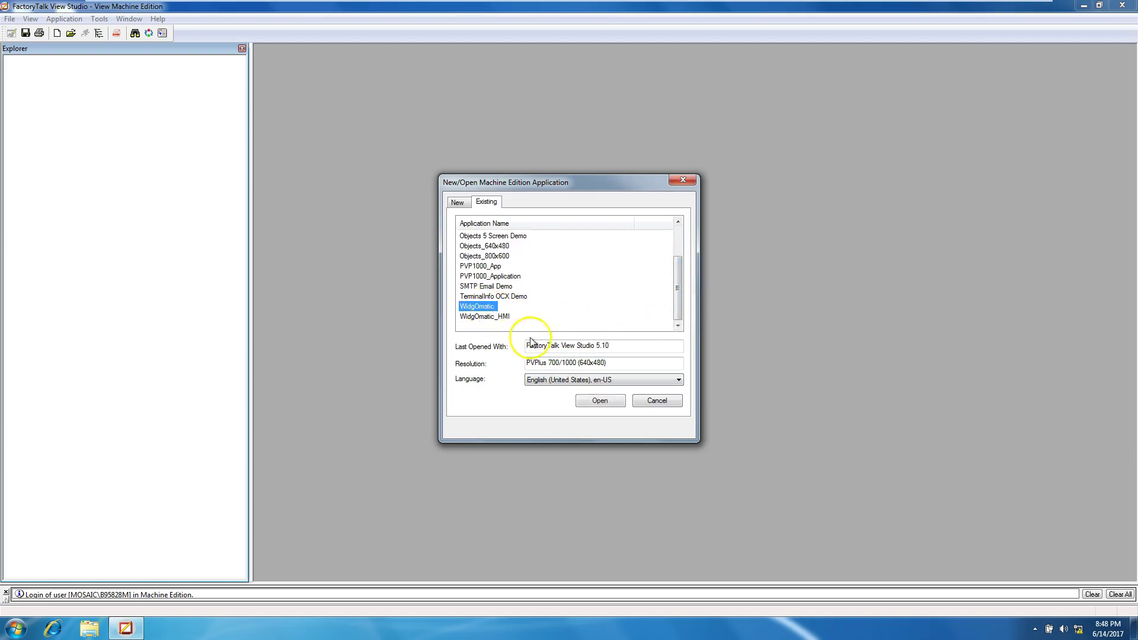
left_click(601, 401)
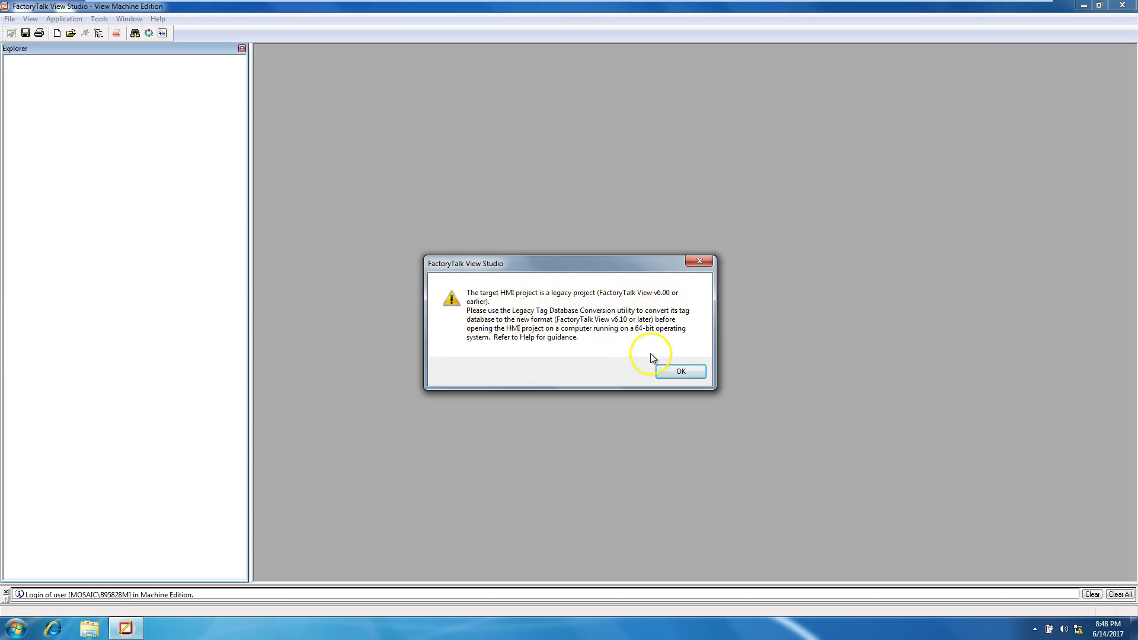
left_click(677, 372)
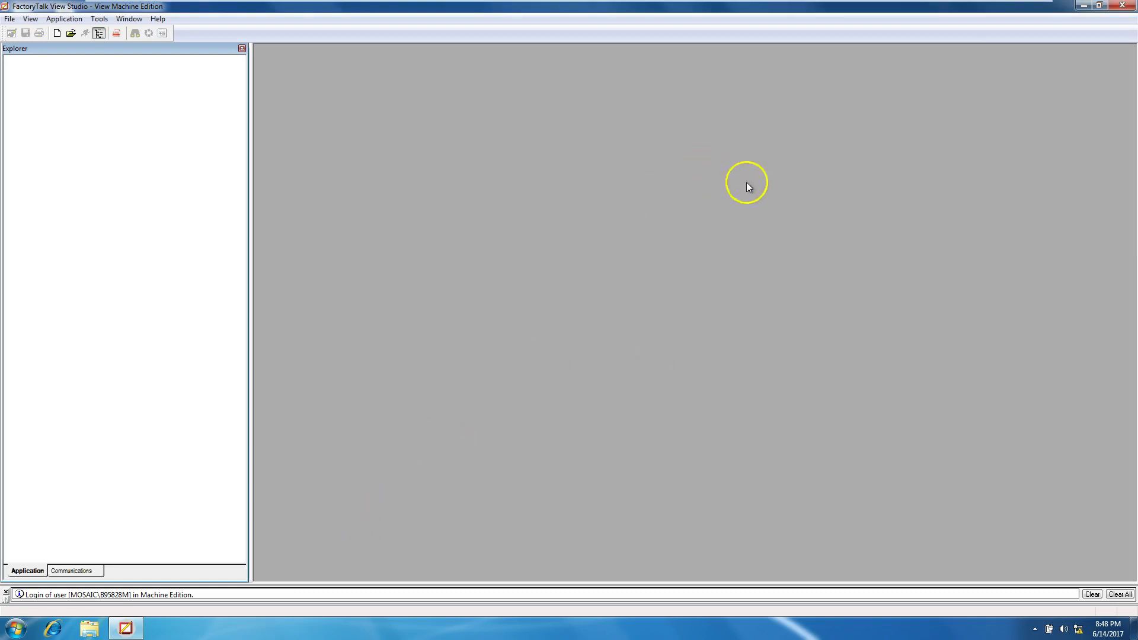
left_click(1124, 6)
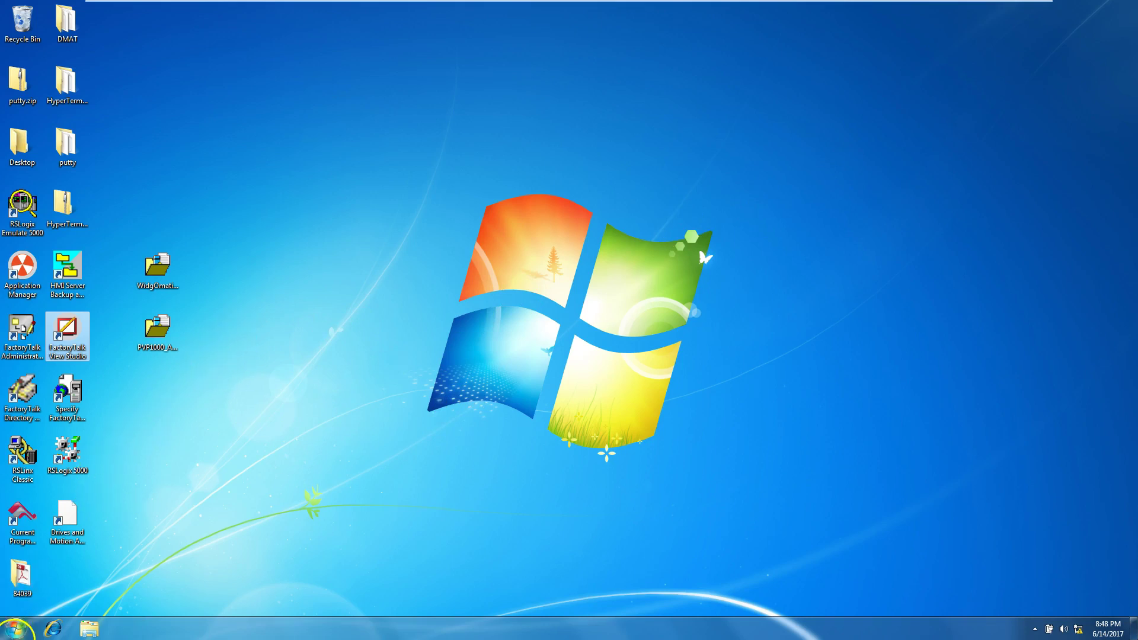
Step: Delete the Machine Edition application WidgOmatic with Application Manager, including its referenced HMI Server project
left_click(14, 632)
left_click(389, 454)
left_click(41, 285)
double_click(42, 285)
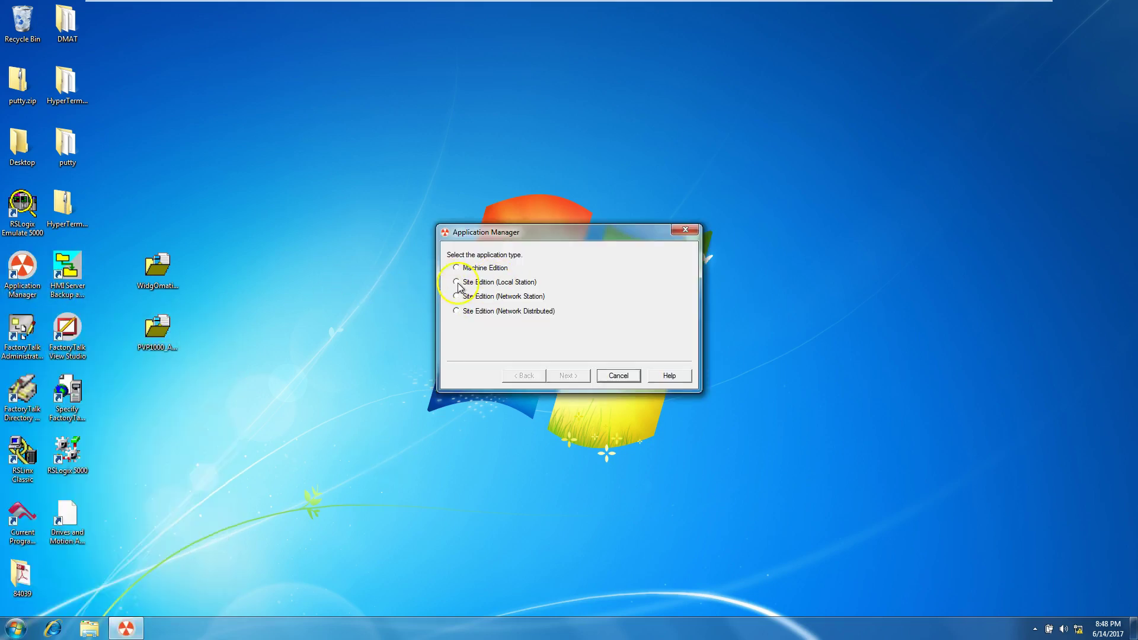
left_click(457, 268)
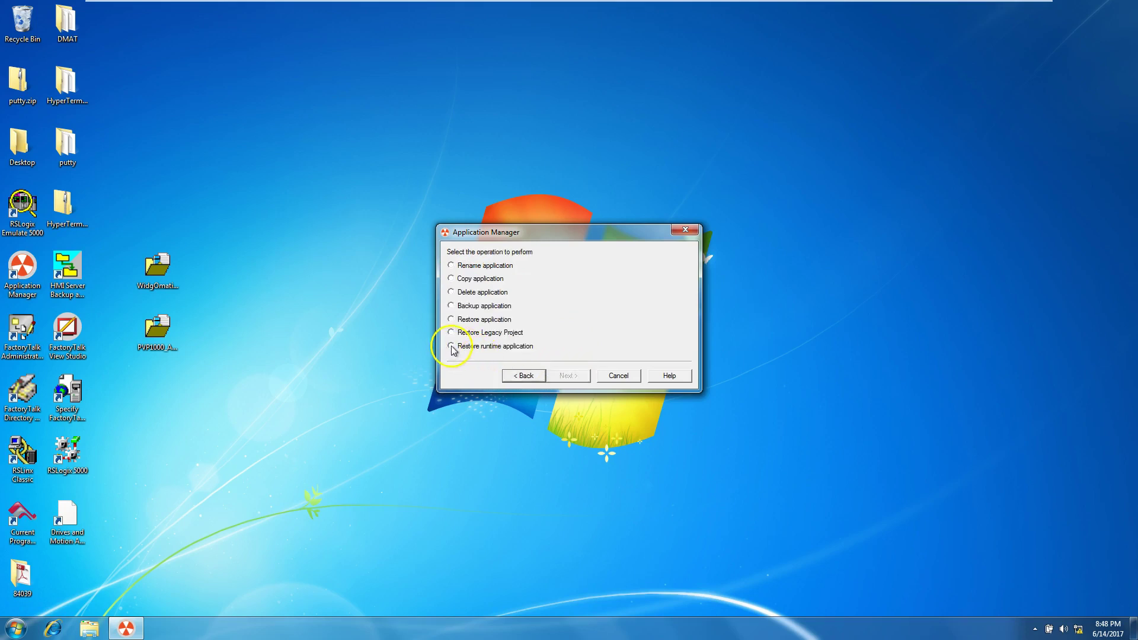
left_click(452, 291)
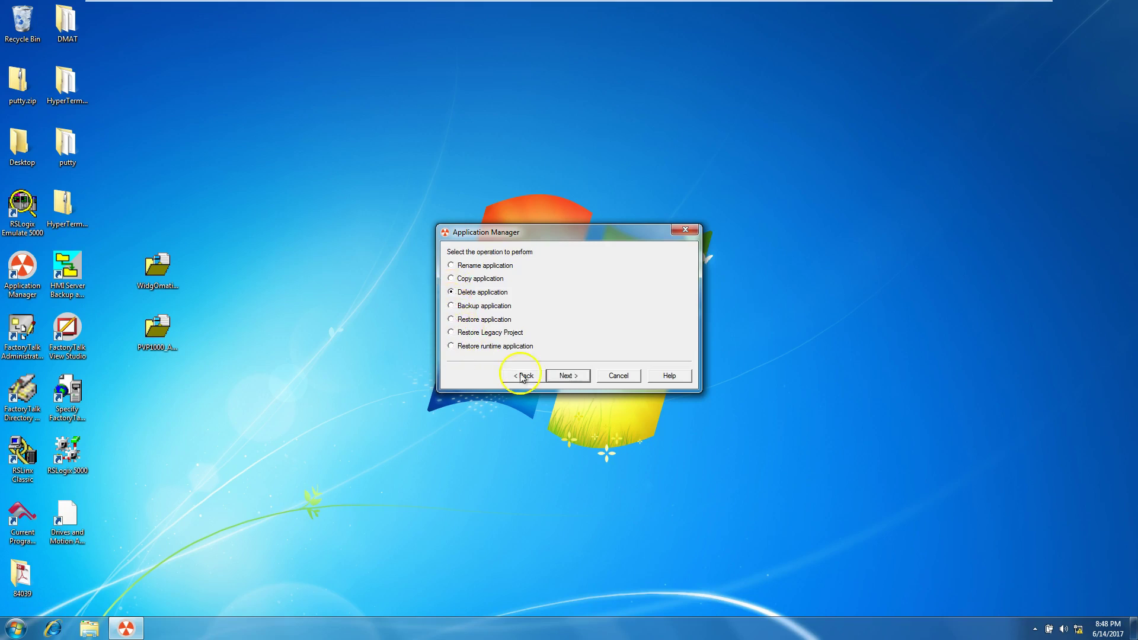
left_click(557, 376)
left_click_drag(683, 300, 691, 328)
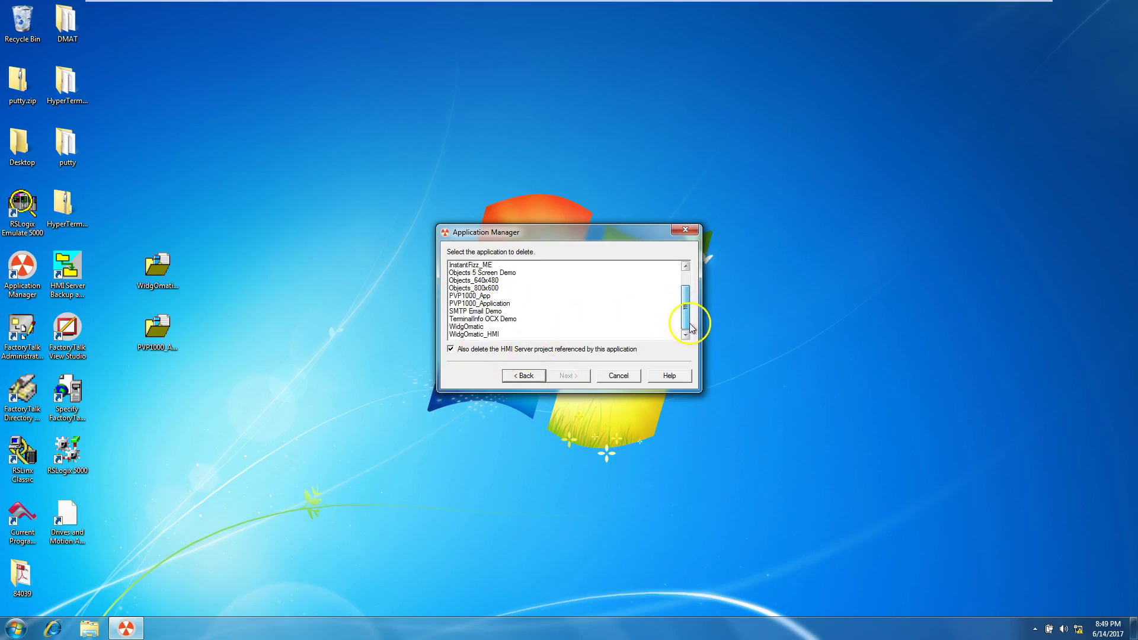
left_click(478, 328)
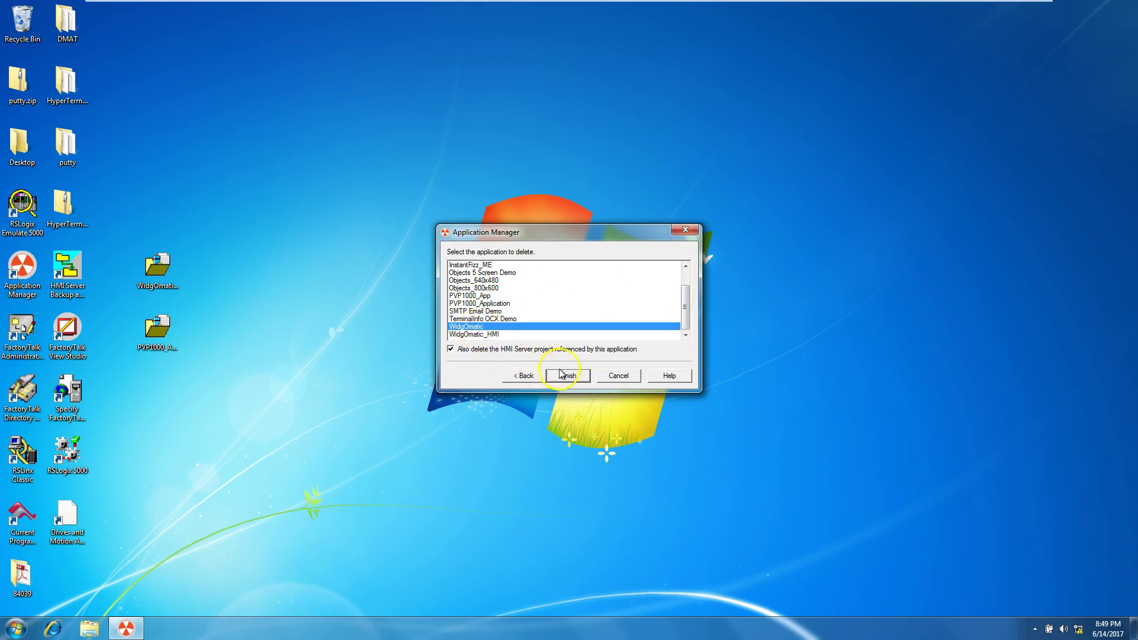
left_click(560, 375)
left_click(593, 340)
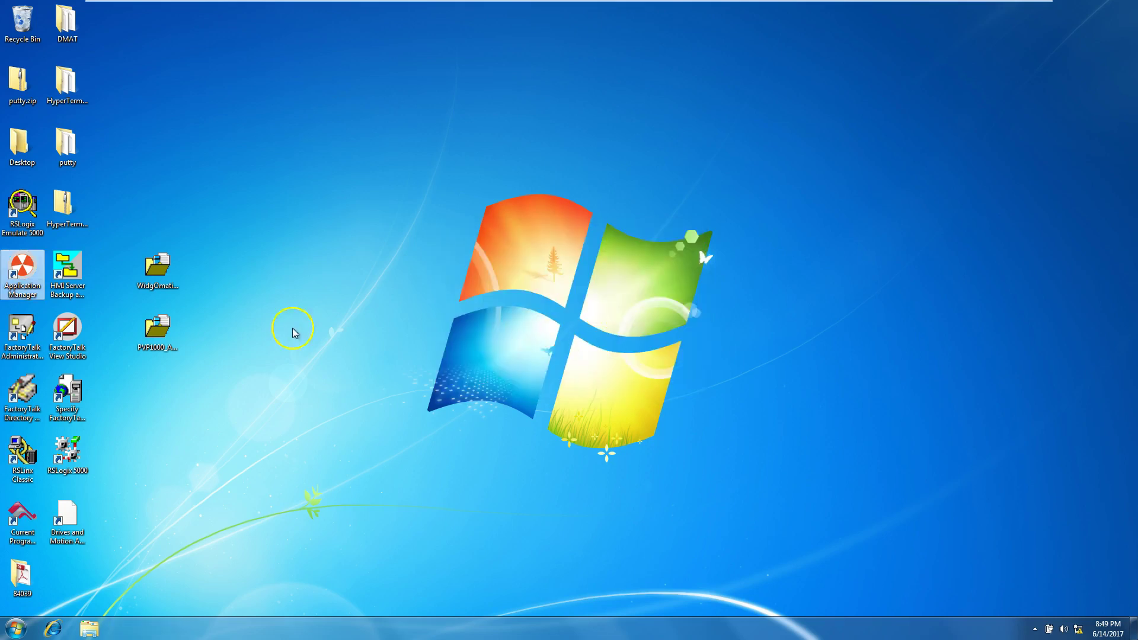
Step: Delete the Machine Edition application WidgOmatic_HMI with Application Manager, including its referenced HMI Server project
double_click(24, 273)
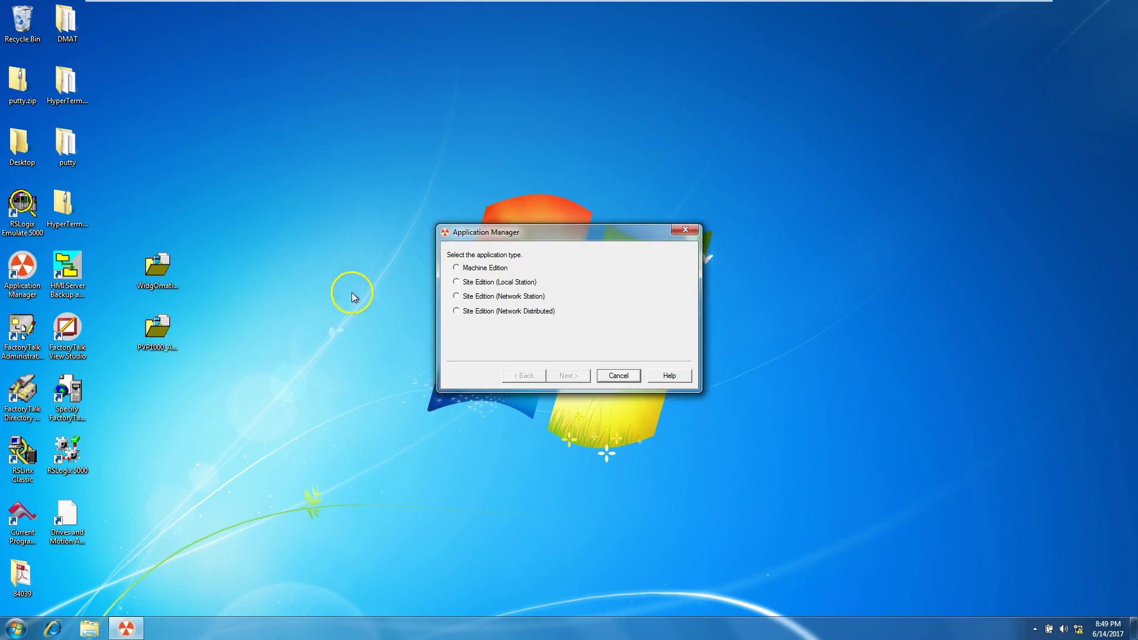
left_click(456, 269)
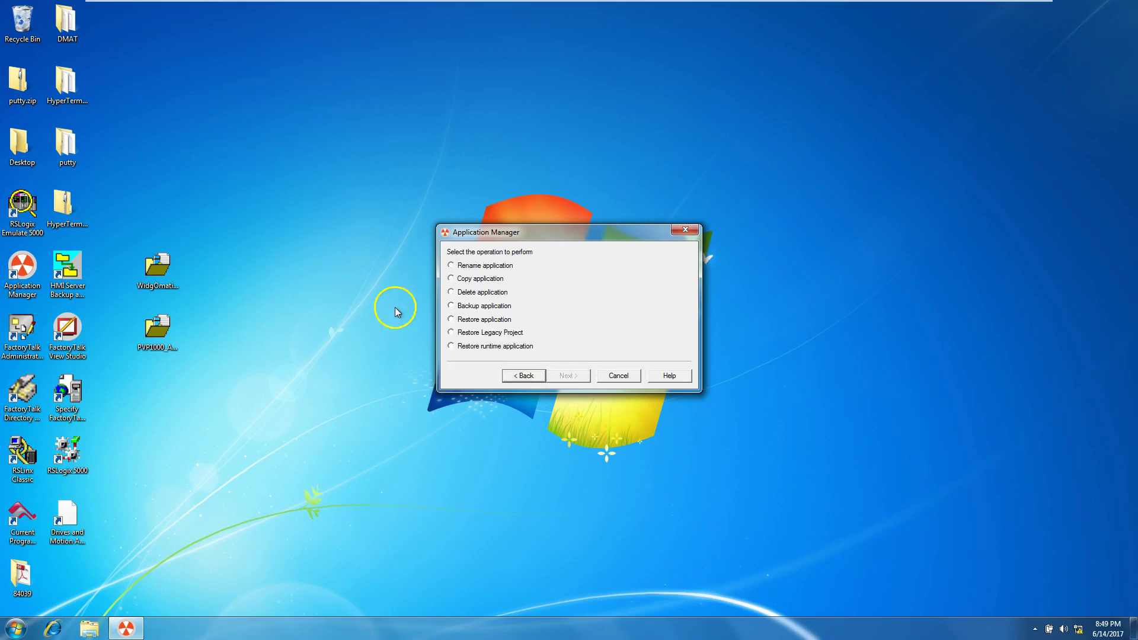
left_click(451, 292)
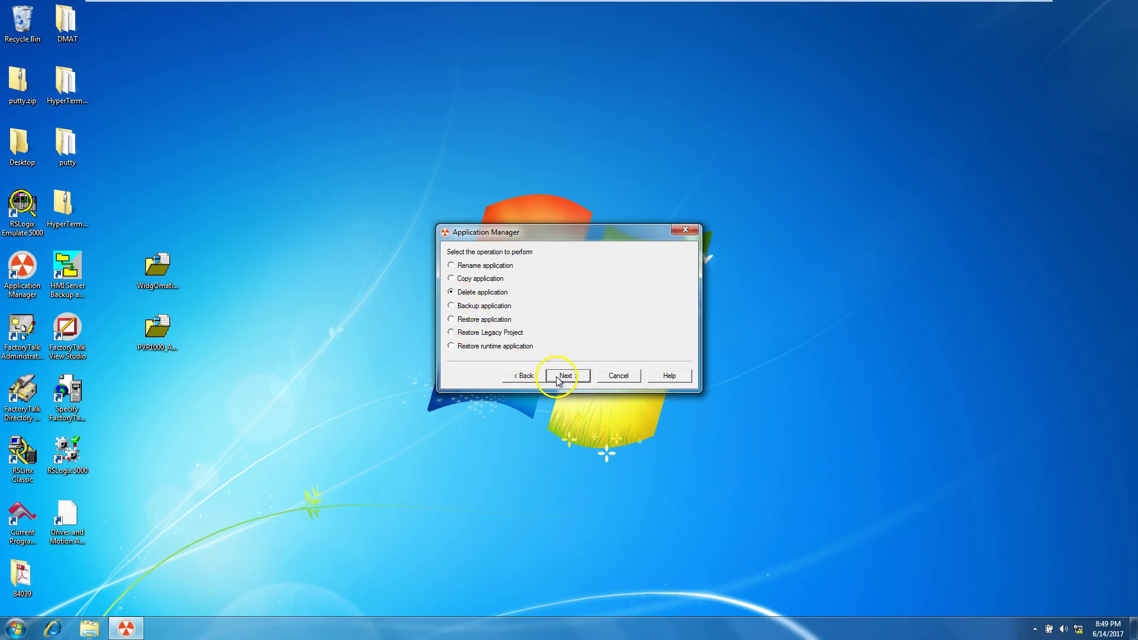
left_click(558, 377)
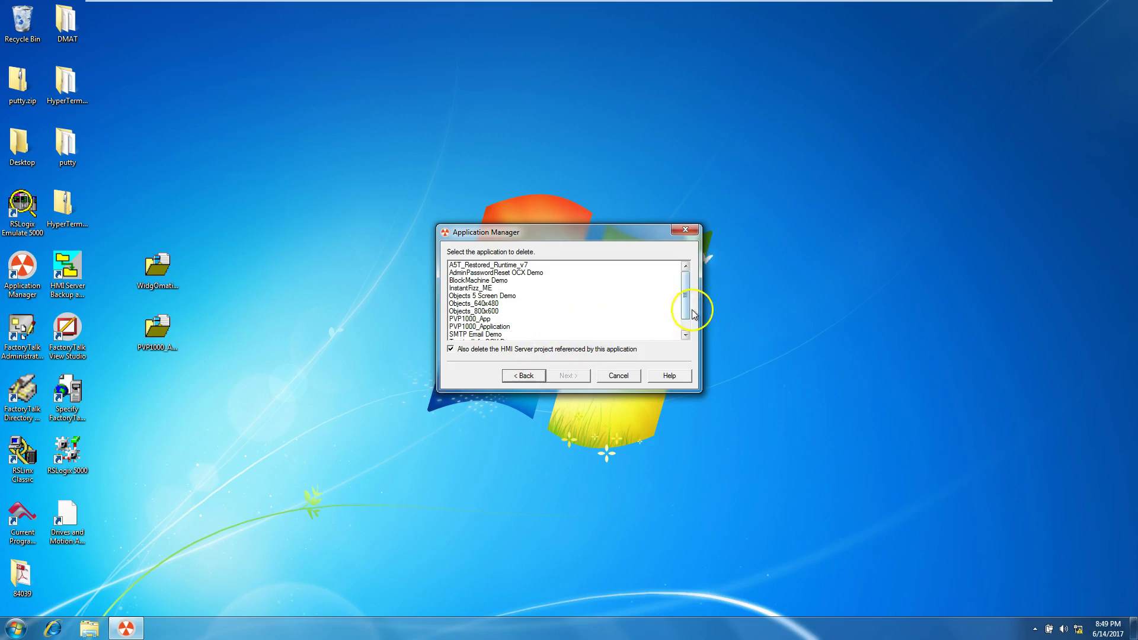
scroll(687, 316, "down", 1)
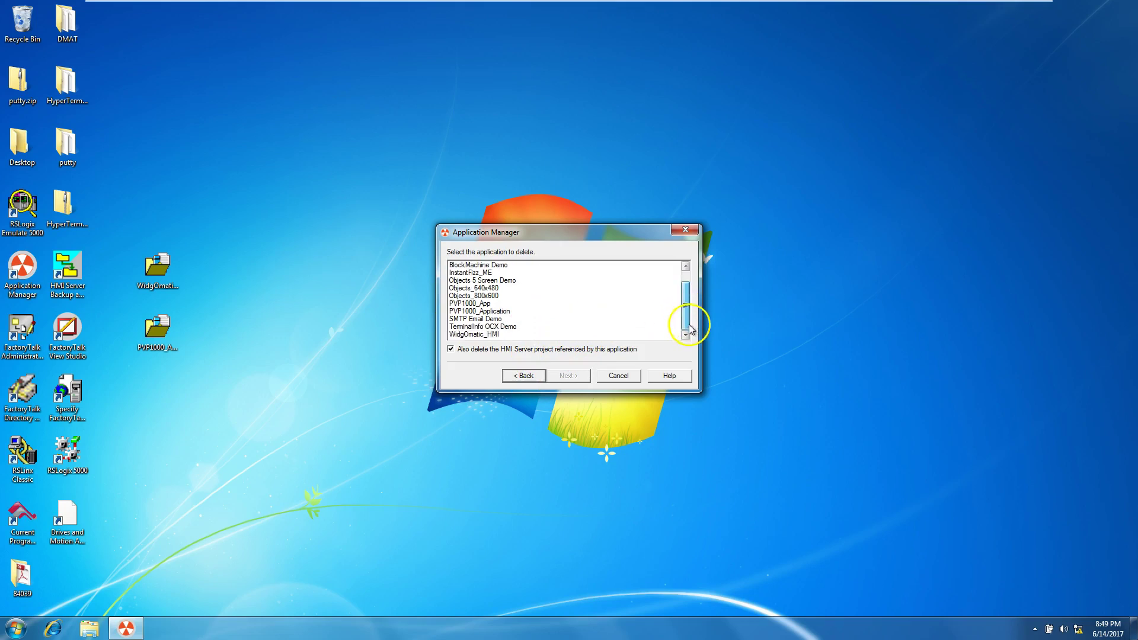
left_click(495, 335)
left_click(572, 376)
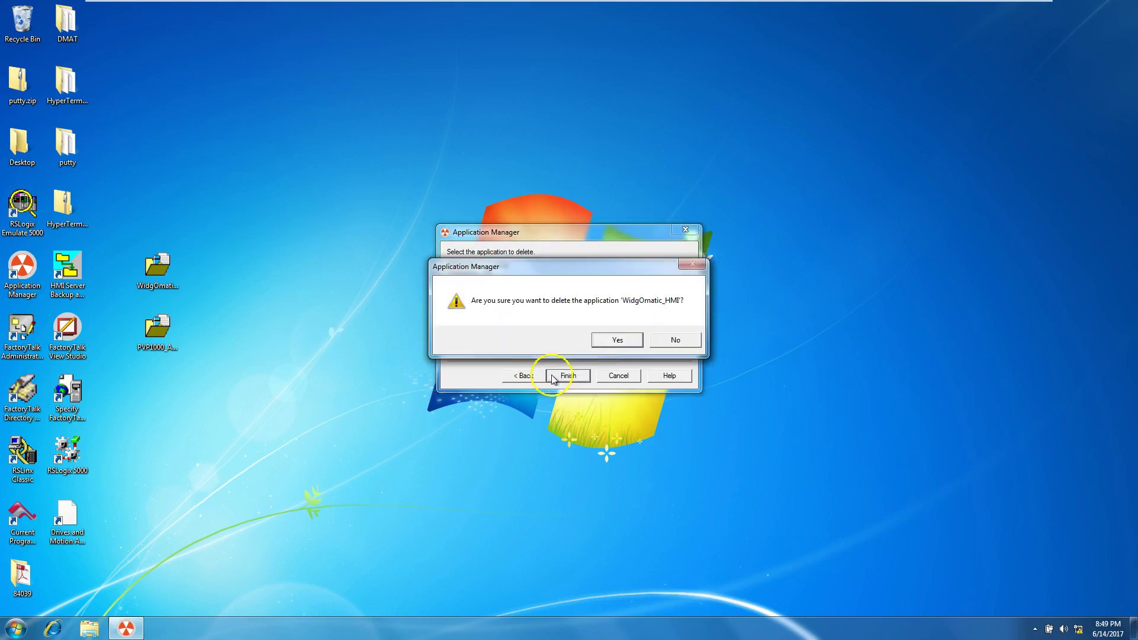
left_click(610, 337)
Step: Delete the Machine Edition application PVP1000_App with Application Manager, including its referenced HMI Server project
double_click(30, 276)
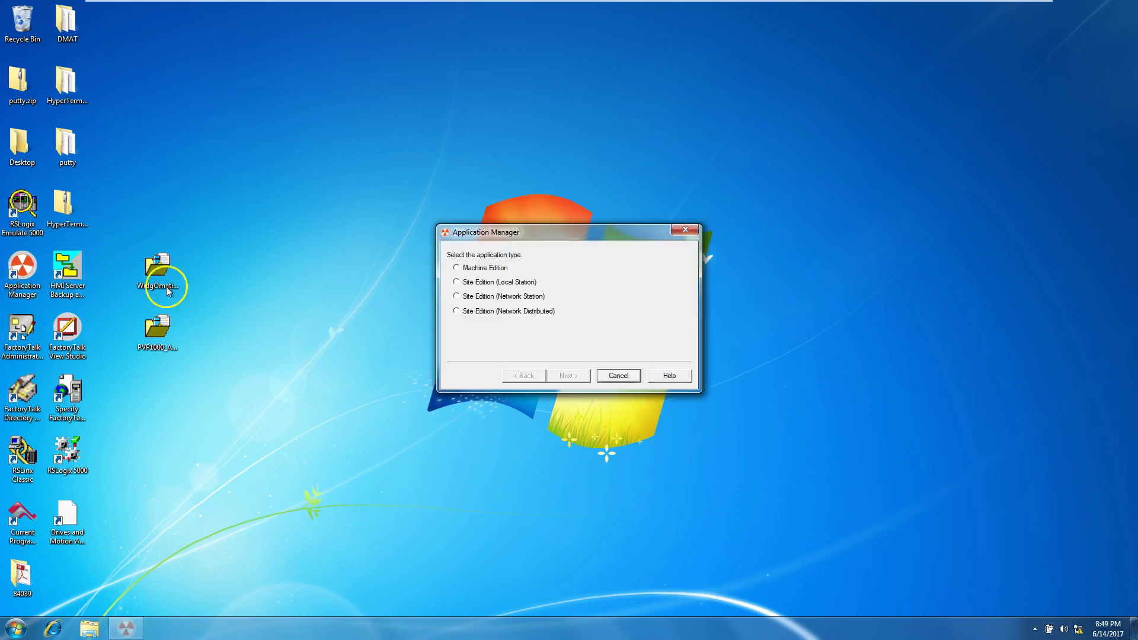
left_click(456, 268)
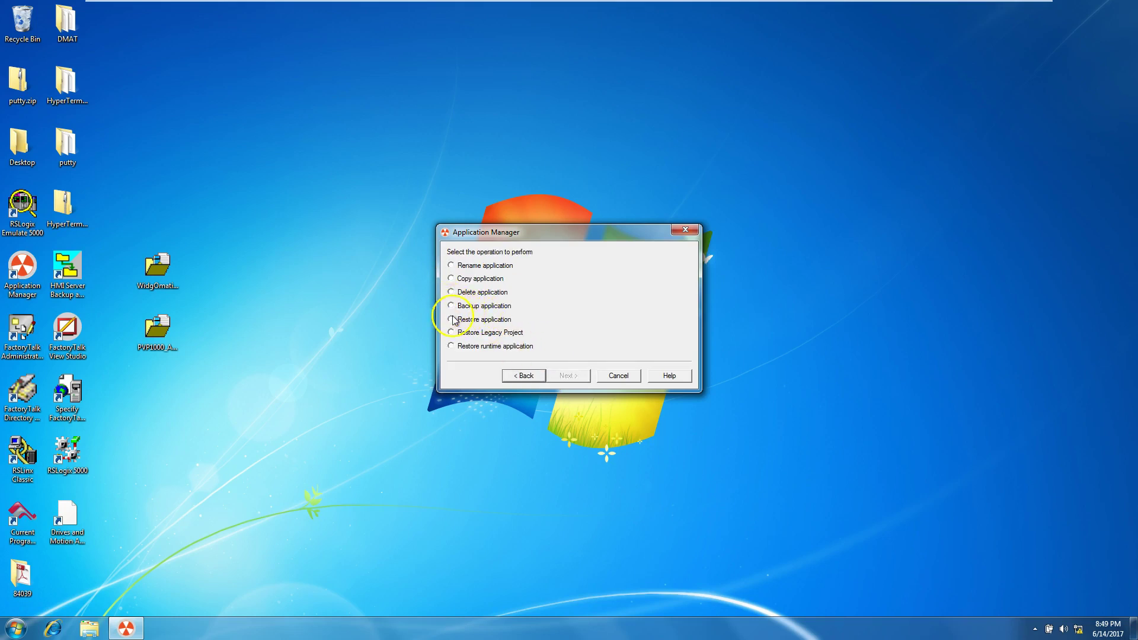
left_click(452, 292)
left_click(572, 380)
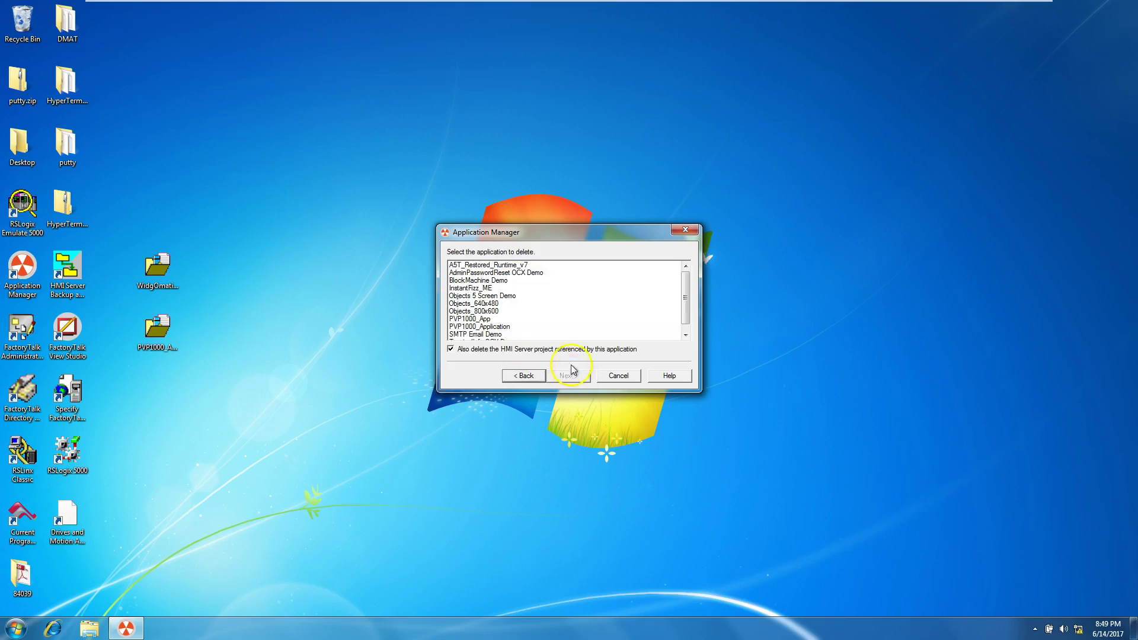
left_click(507, 320)
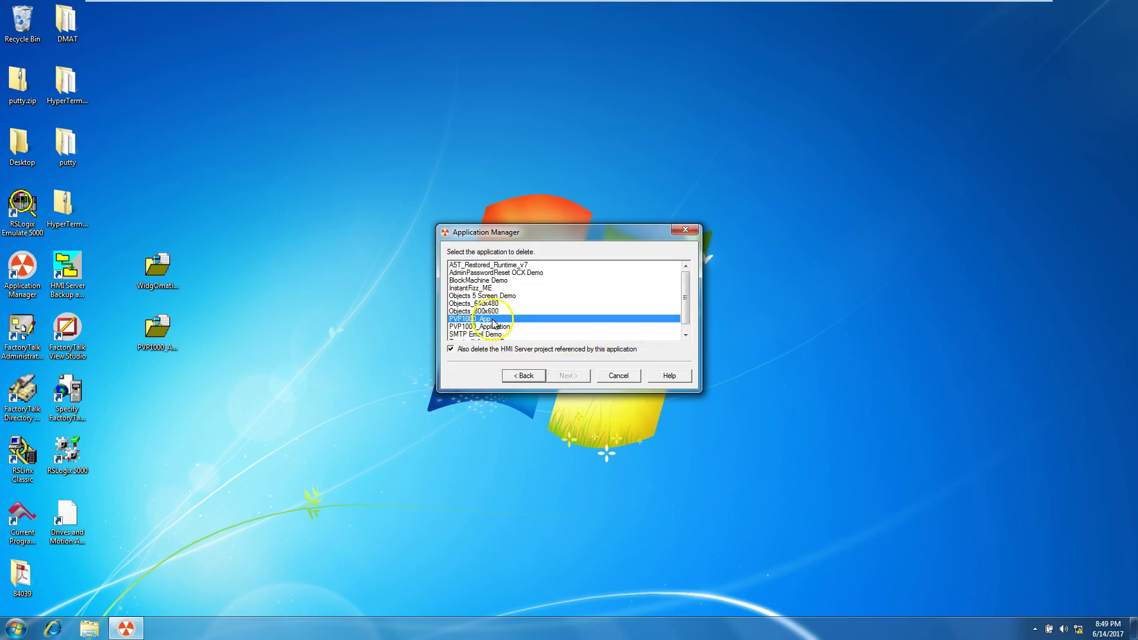
left_click(571, 377)
left_click(612, 345)
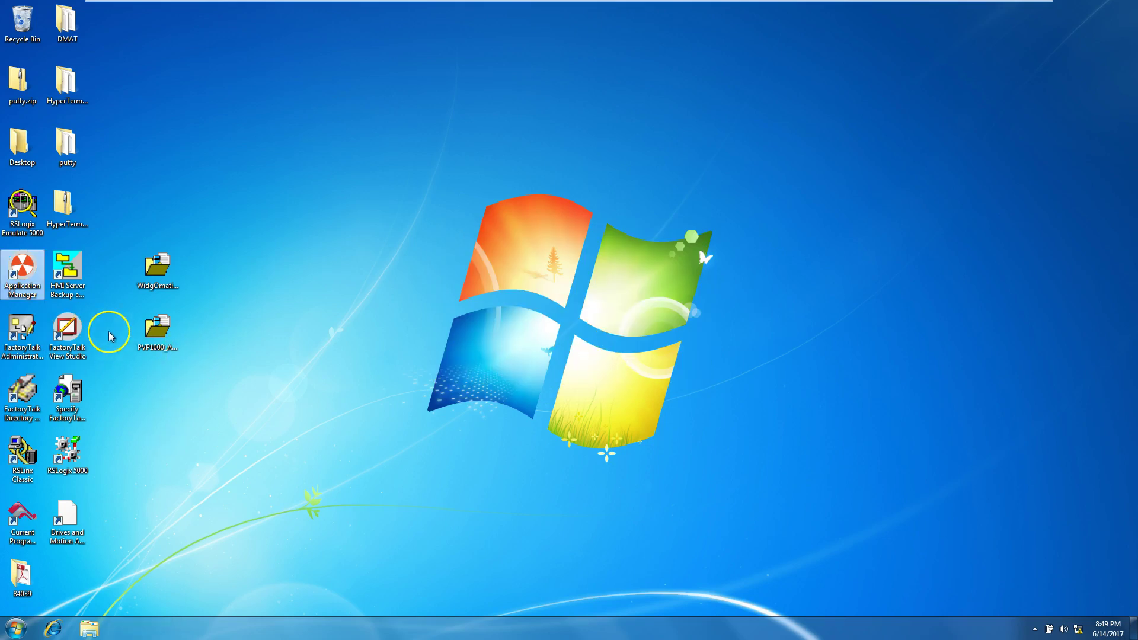
Step: Open the HMI projects folder under Users, Public, Public Documents, RSView Enterprise, ME on the C: drive
left_click(15, 631)
left_click(191, 430)
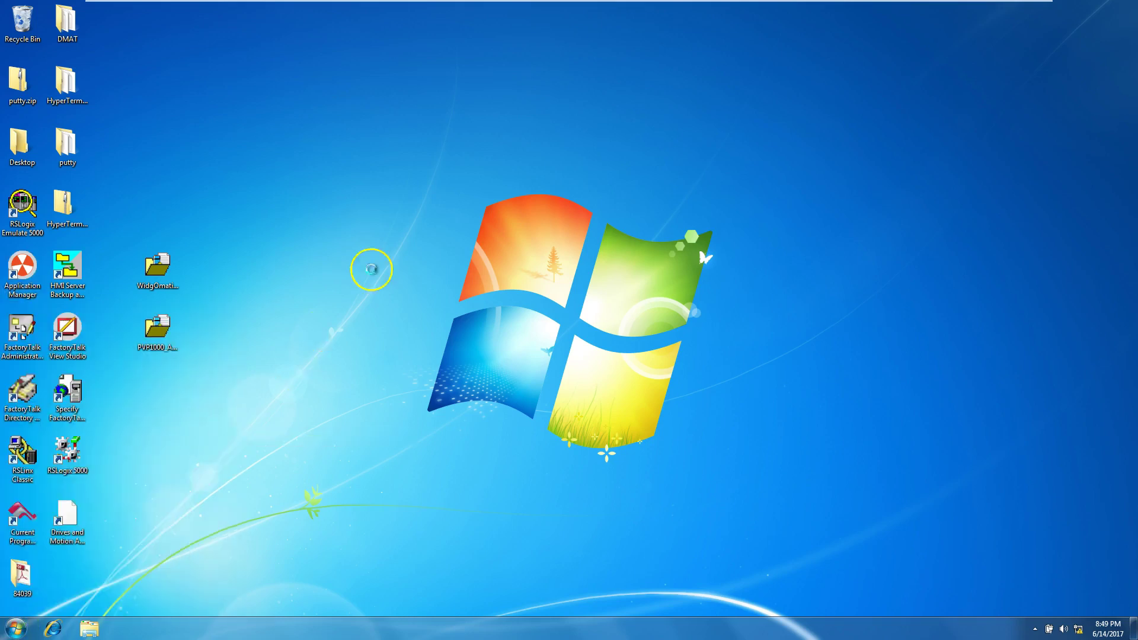
double_click(370, 180)
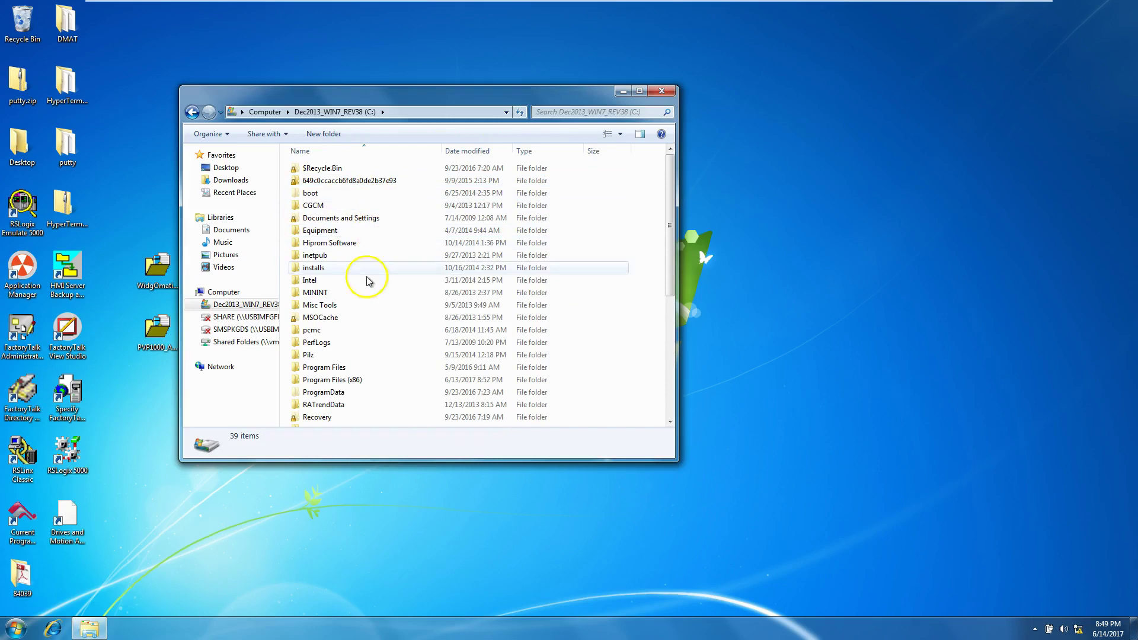
scroll(343, 332, "down", 5)
scroll(320, 353, "up", 1)
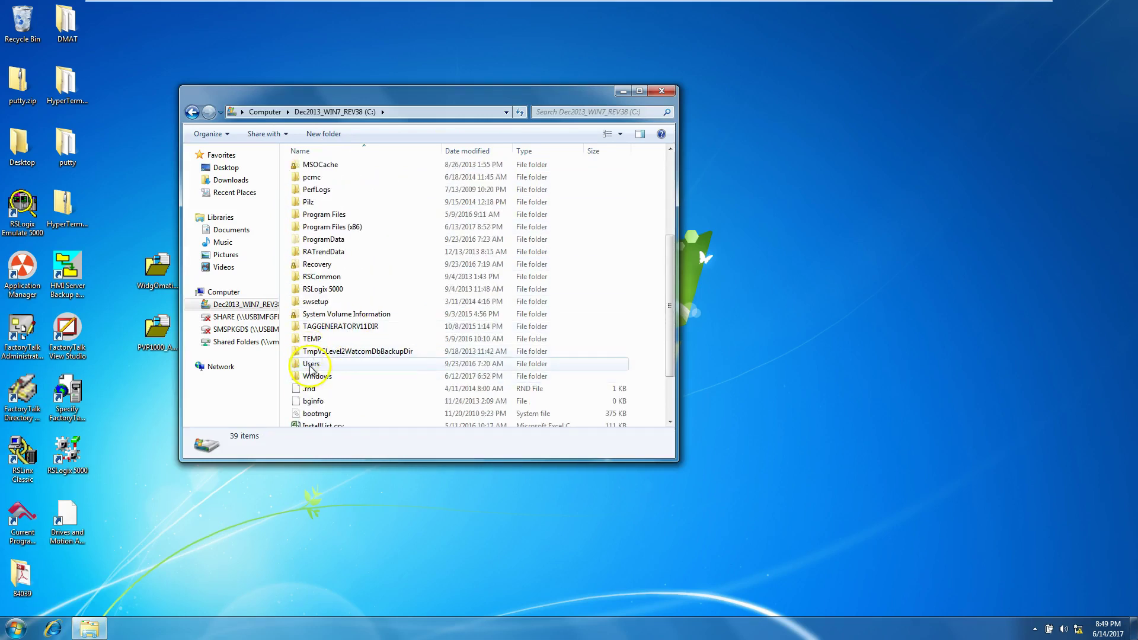
double_click(310, 364)
scroll(310, 320, "down", 3)
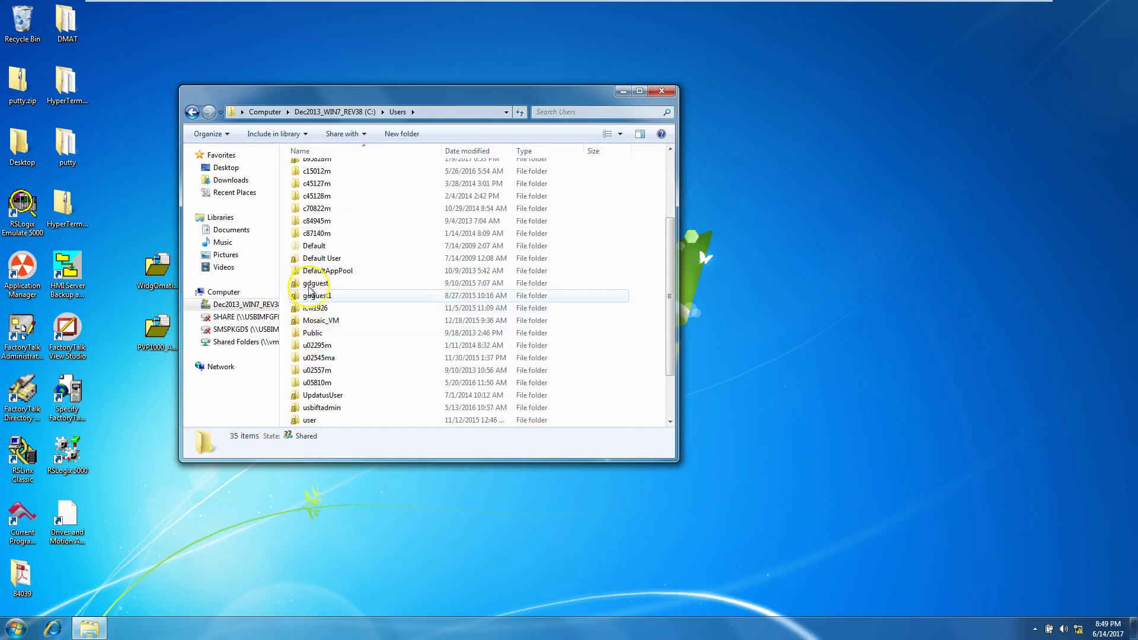
double_click(317, 333)
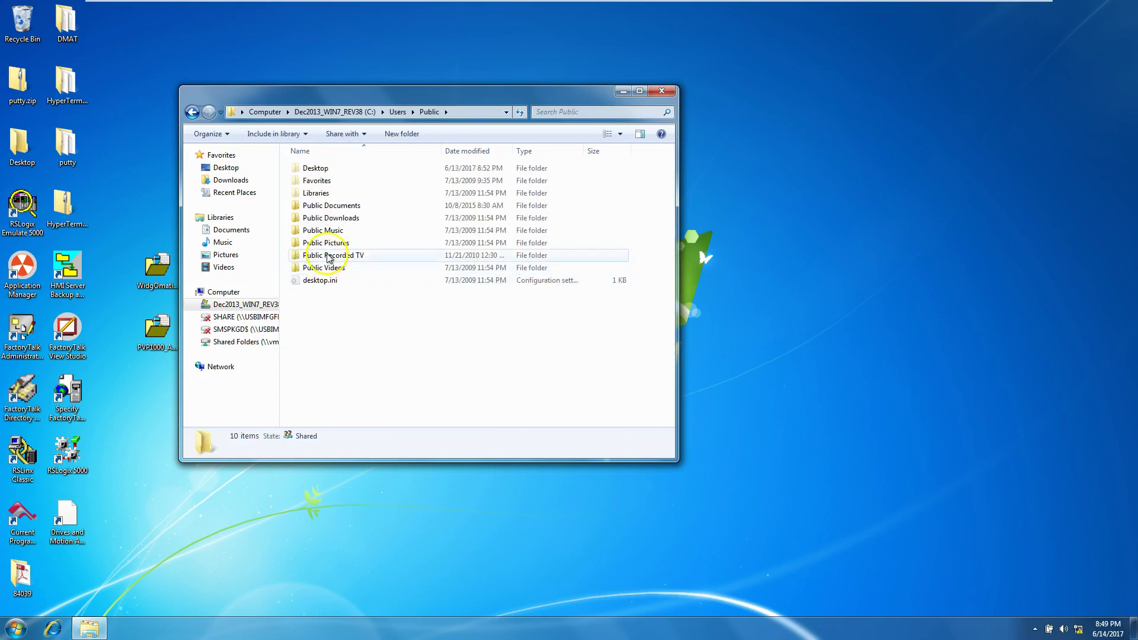
double_click(327, 205)
double_click(341, 255)
double_click(330, 192)
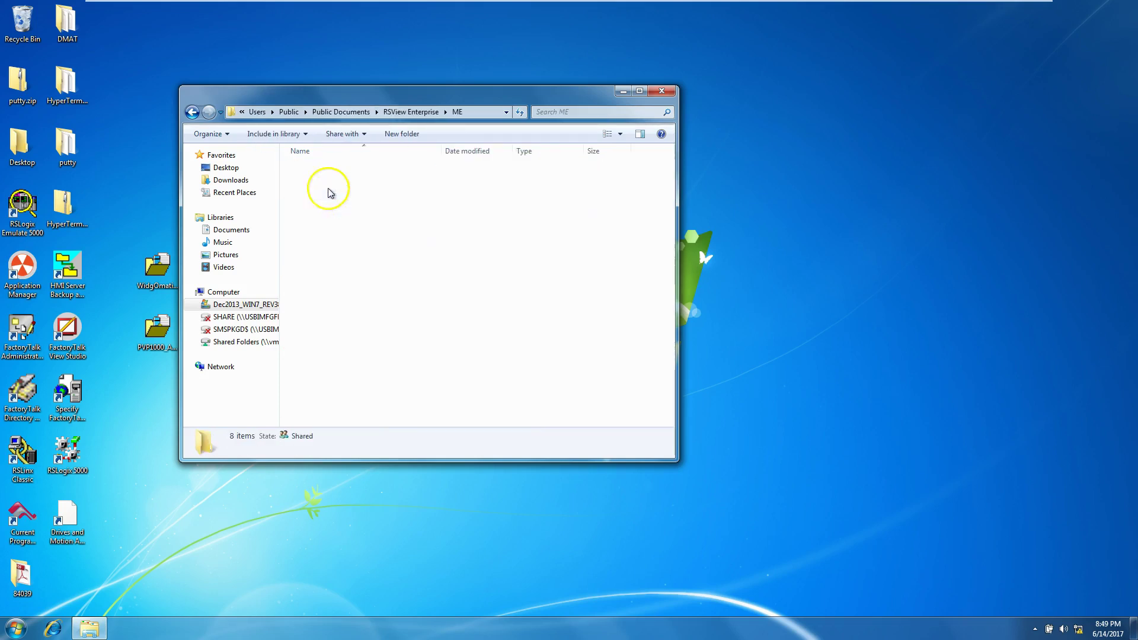
double_click(331, 205)
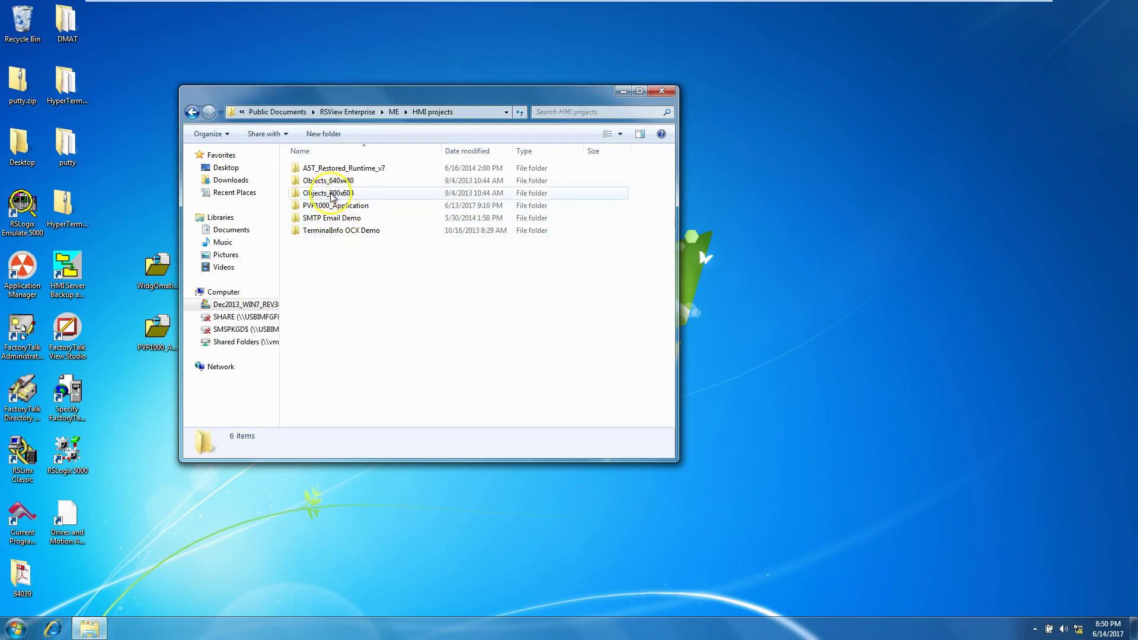
Step: Restore the desktop archive WidgOmatic_HMI.apa as Machine Edition application WidgOmatic_HMI, without the FactoryTalk Local Directory, and minimize the HMI projects folder
double_click(153, 283)
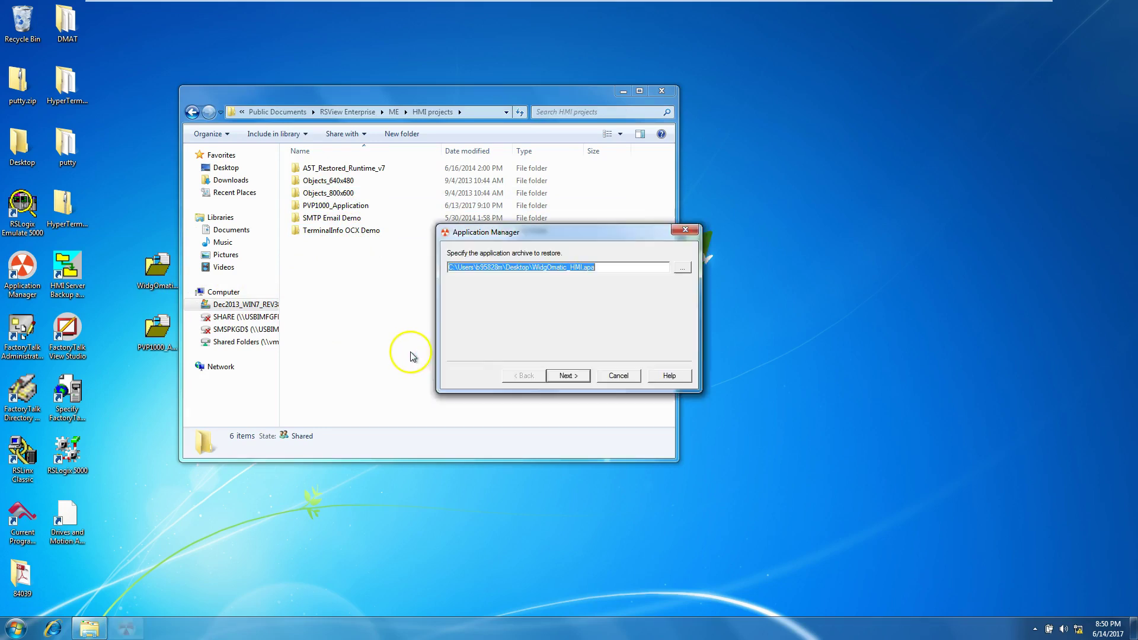
left_click(566, 376)
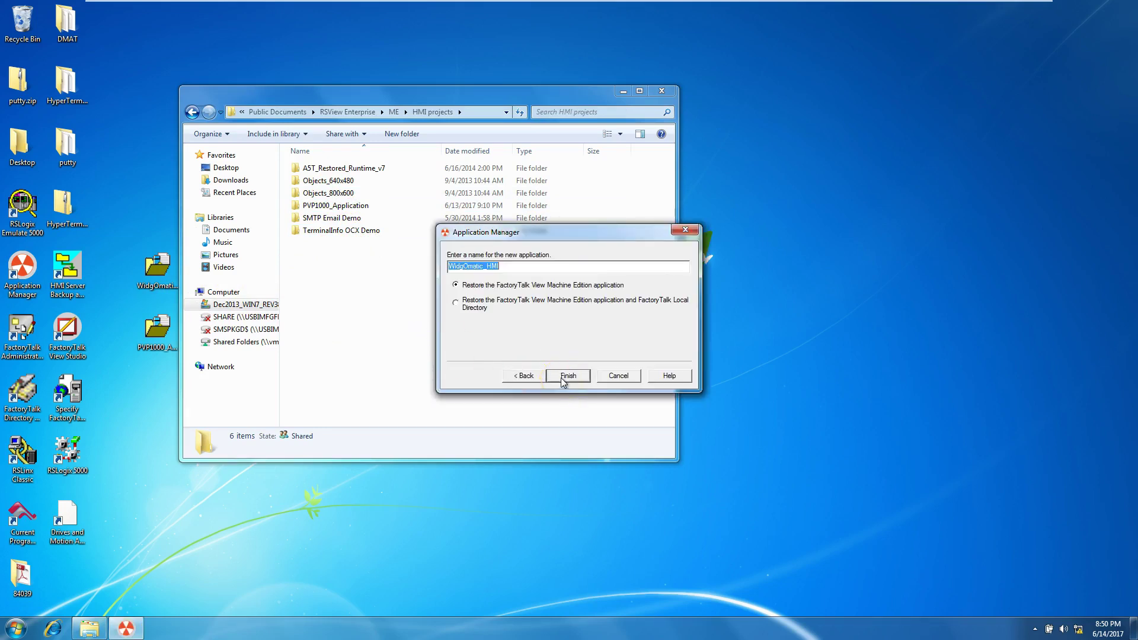
left_click(566, 376)
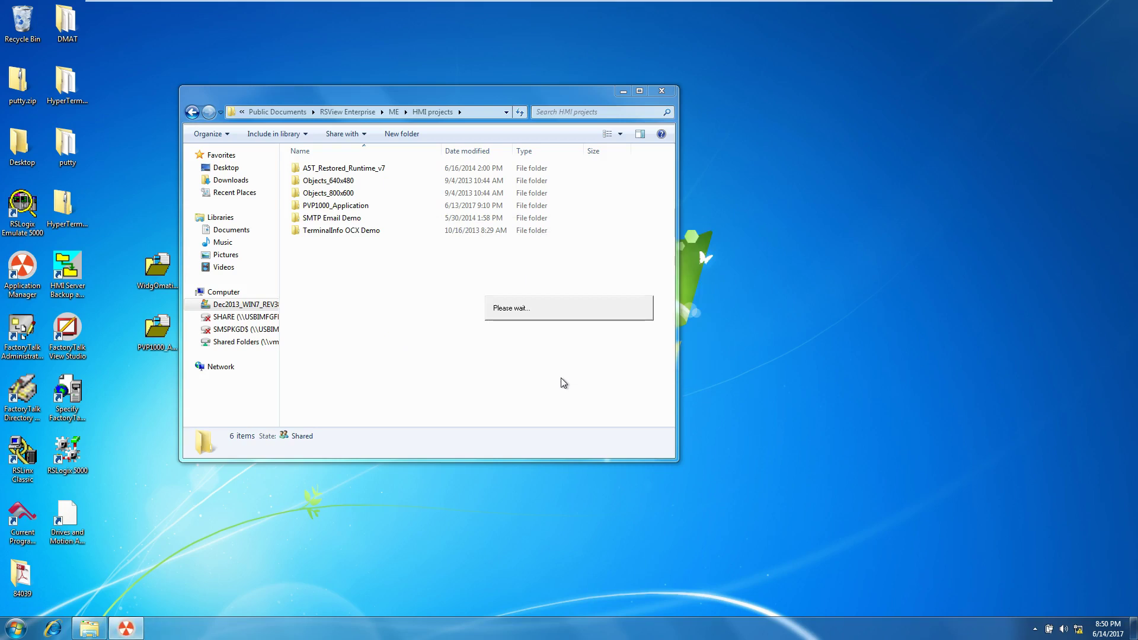
left_click(479, 359)
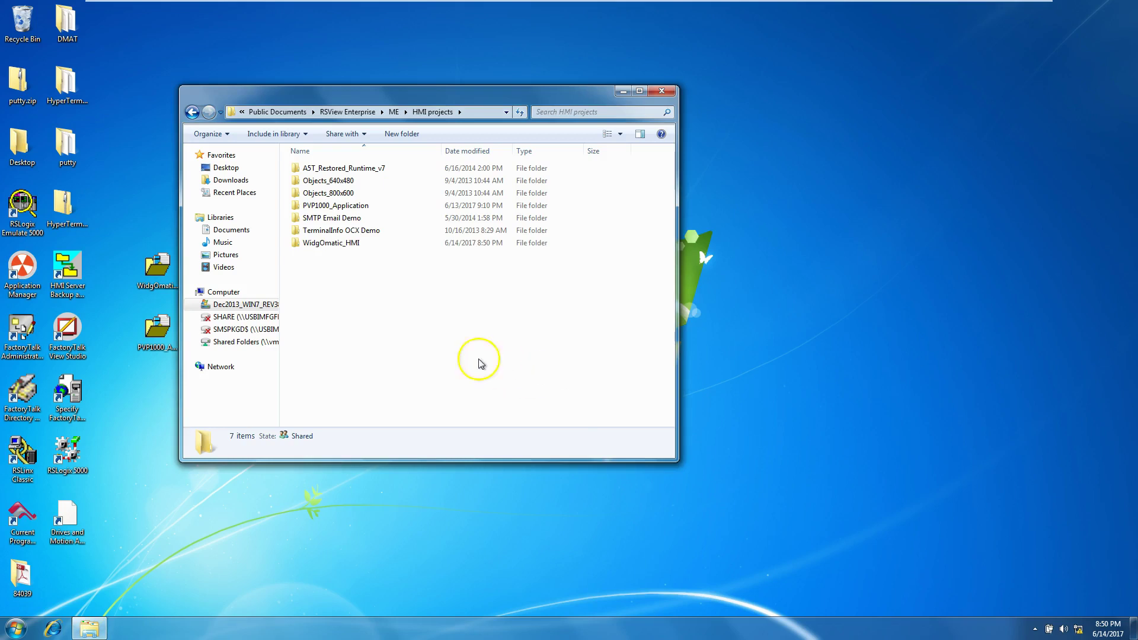
left_click(623, 91)
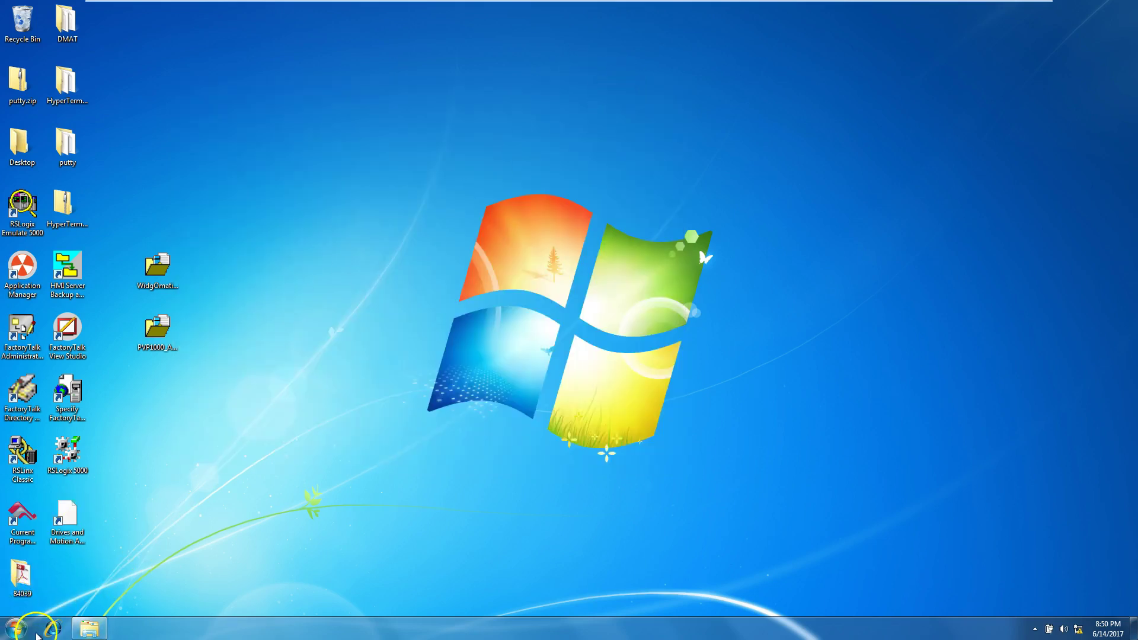
Step: Launch the Legacy Tag Database Conversion utility from the FactoryTalk View tools of Rockwell Software
left_click(18, 629)
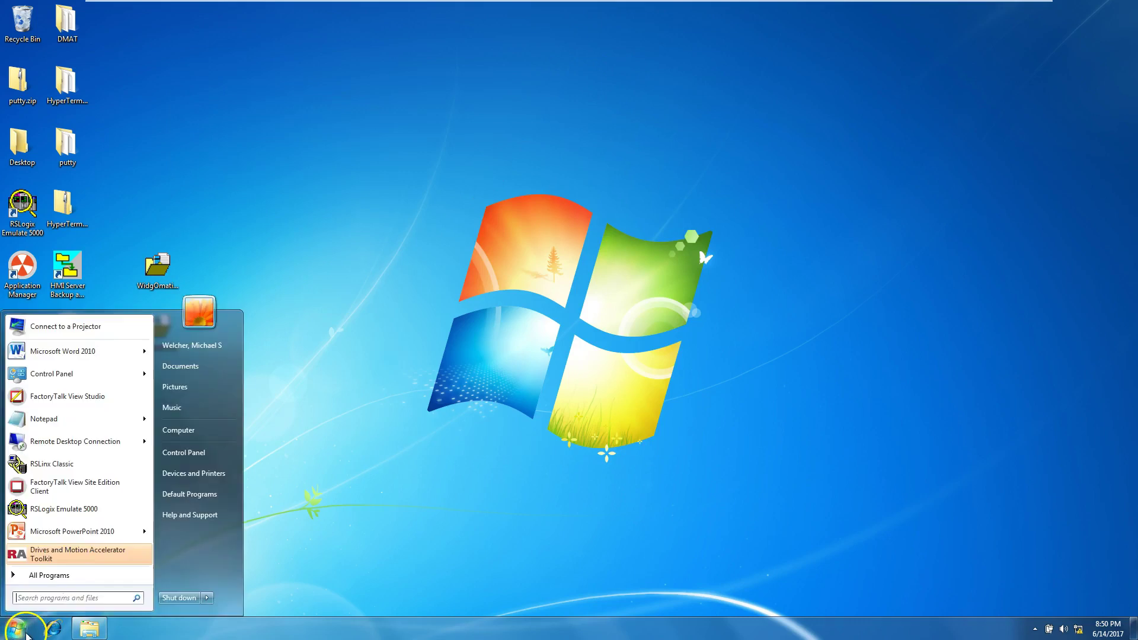
left_click(77, 577)
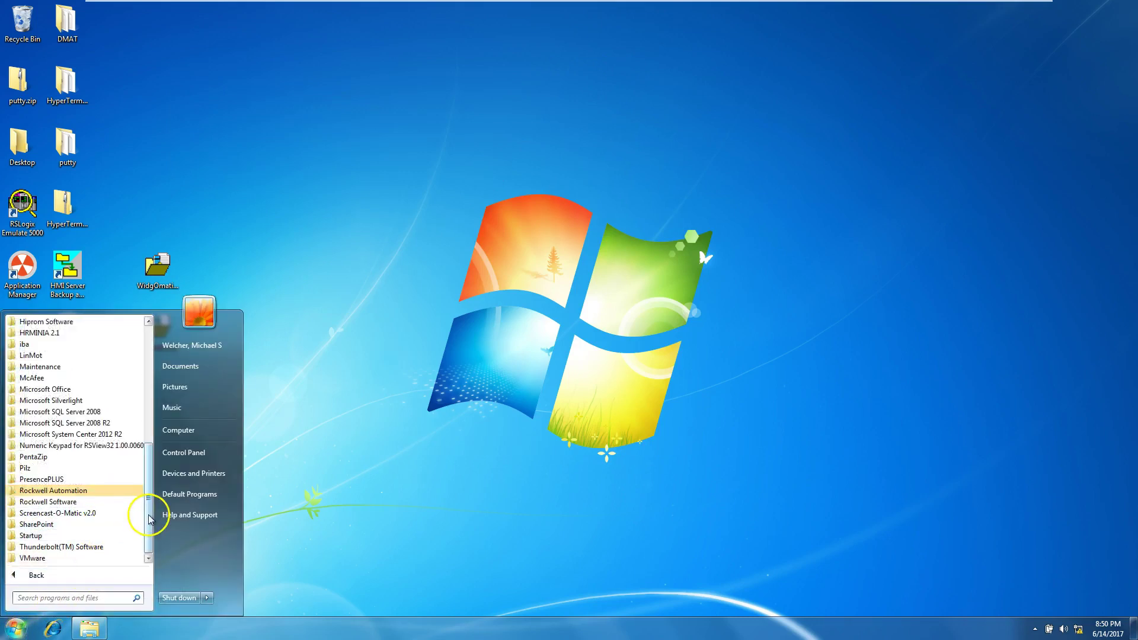
left_click(62, 502)
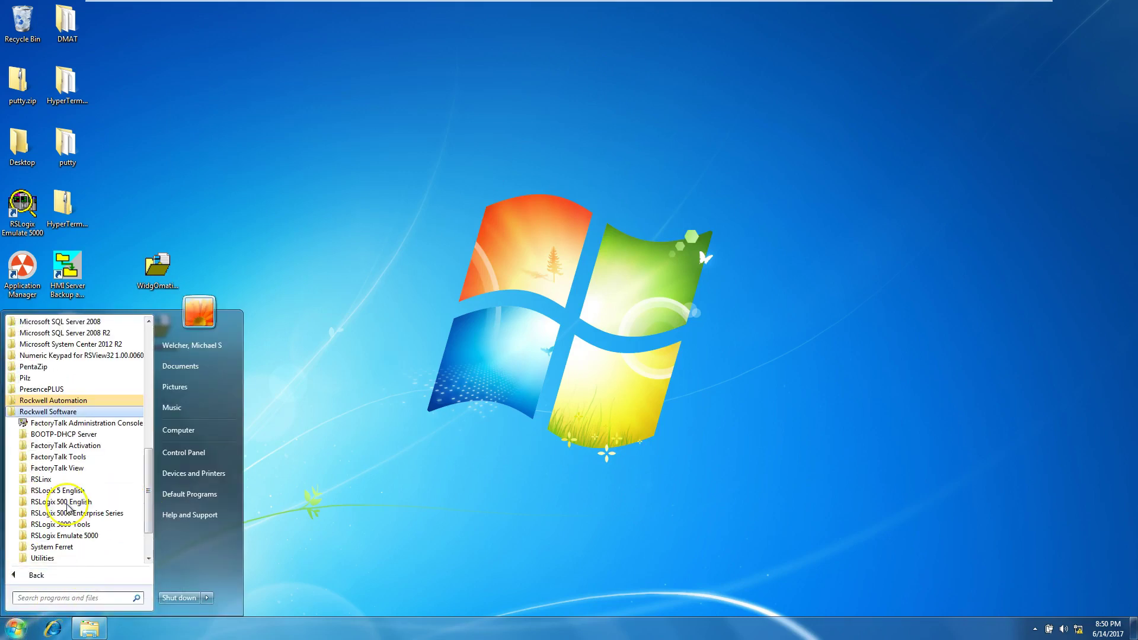
left_click(87, 469)
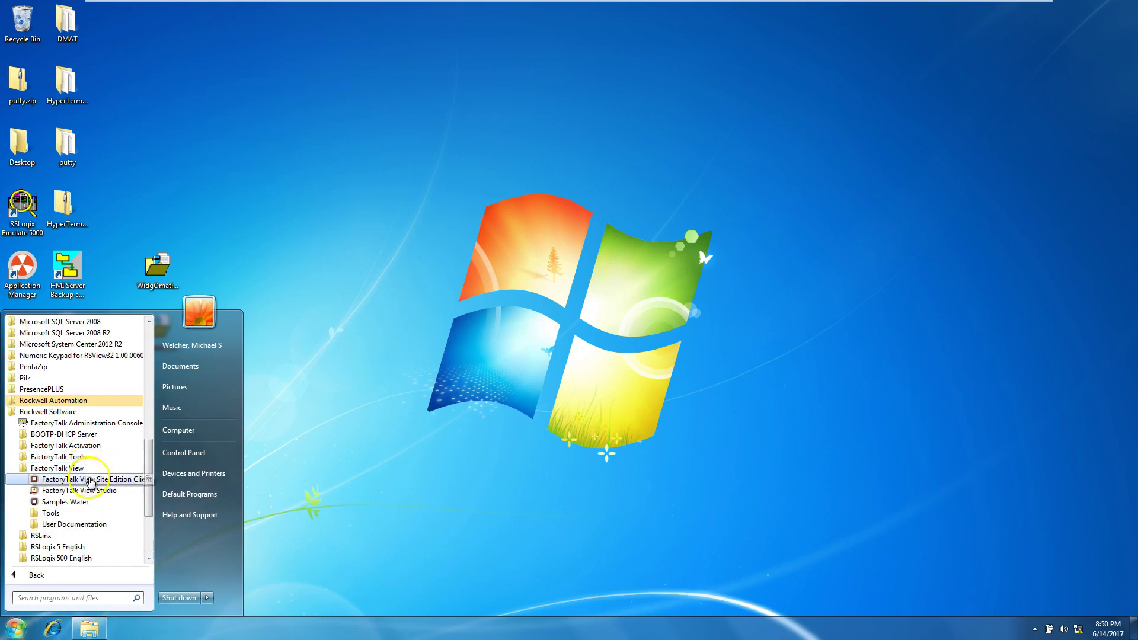
left_click(86, 512)
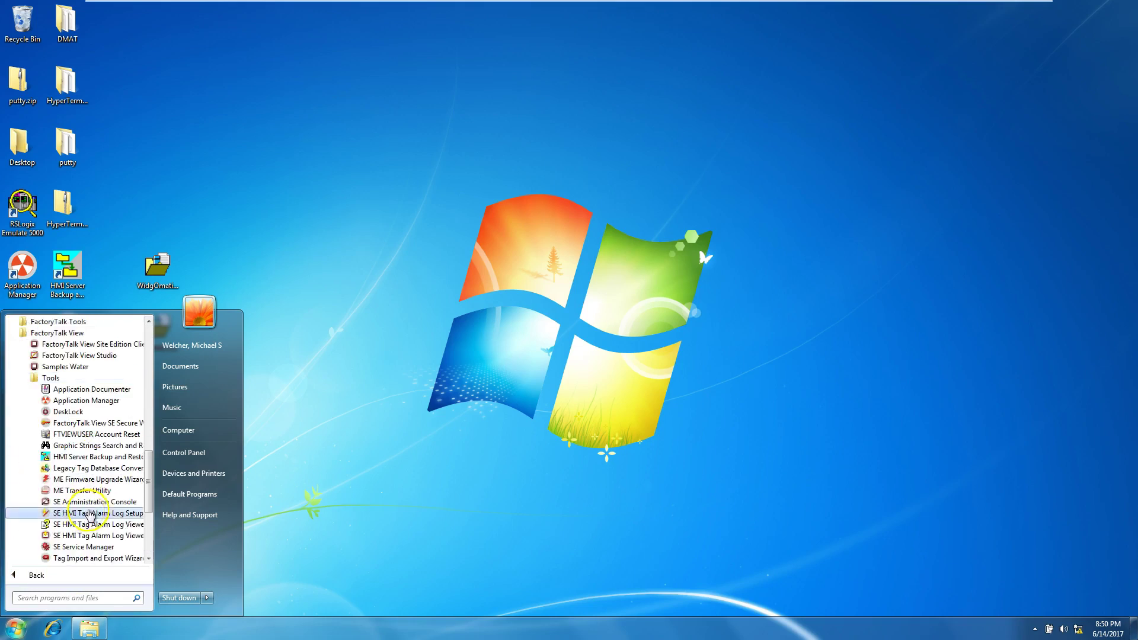
left_click(89, 468)
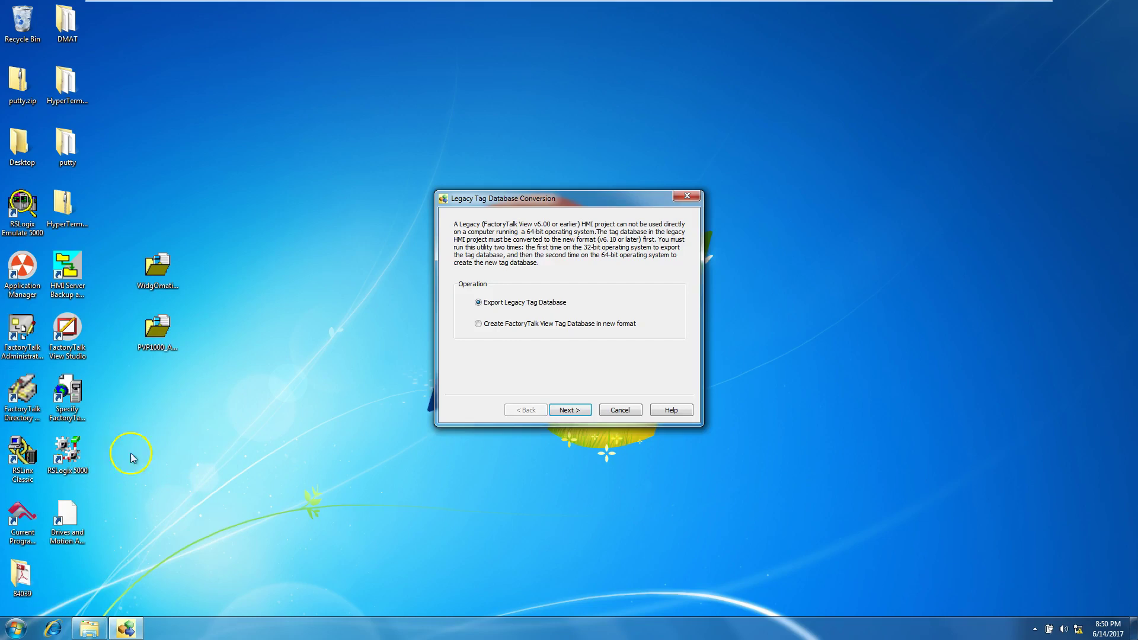
Step: Create the new-format FactoryTalk View tag database for the Machine Edition project WidgOmatic_HMI and close the conversion log
left_click(560, 408)
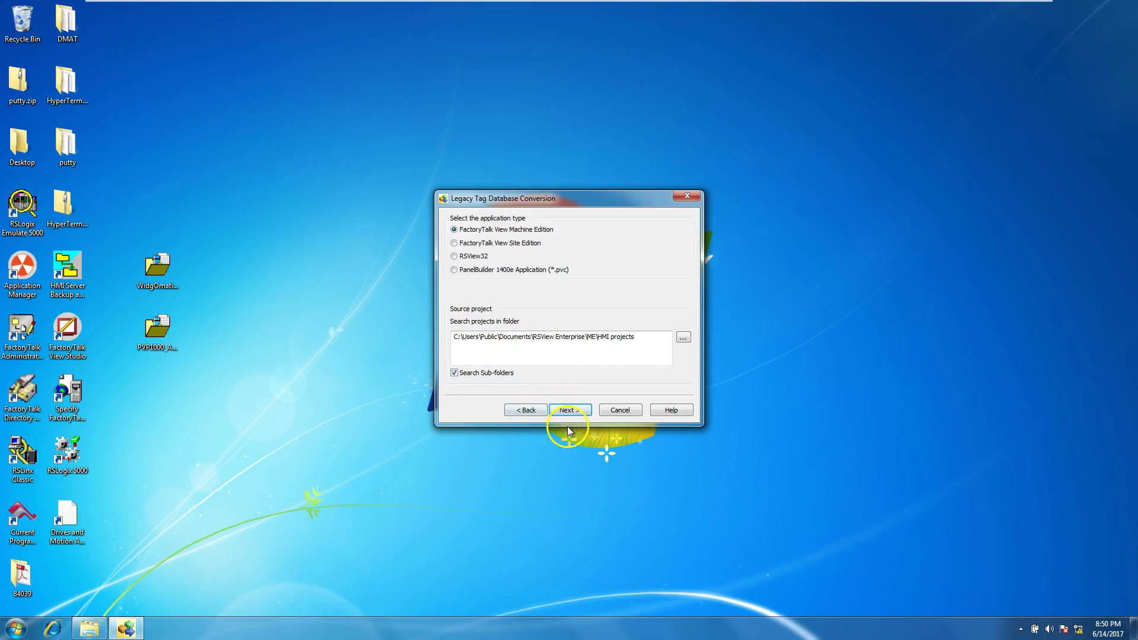
left_click(569, 409)
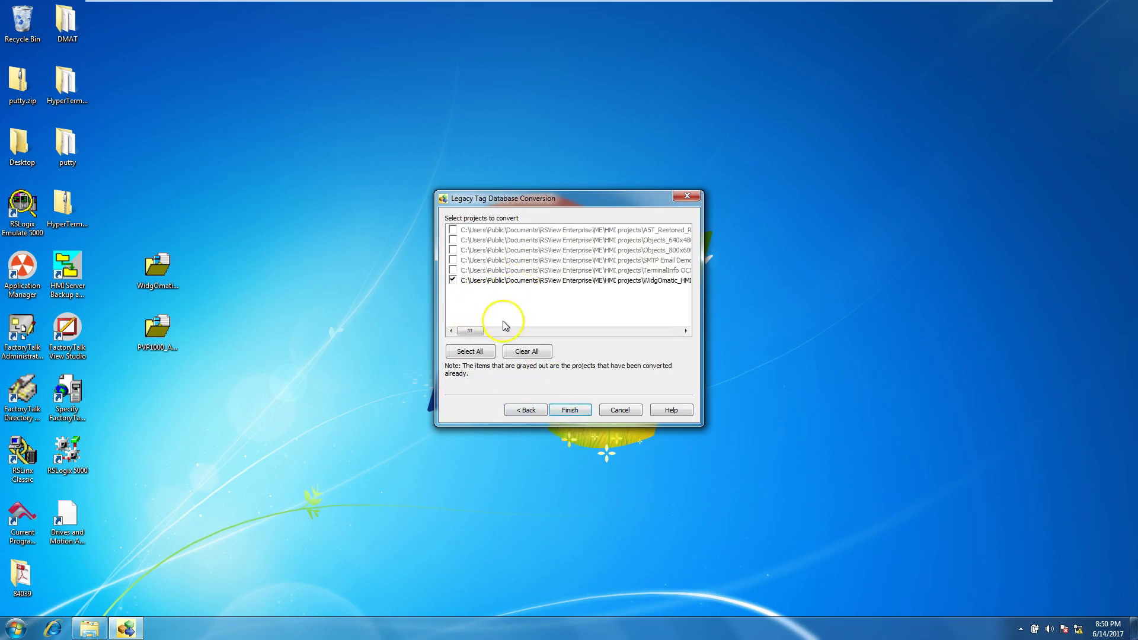
mouse_move(476, 336)
left_mouse_down()
mouse_move(516, 331)
mouse_move(472, 341)
left_mouse_up()
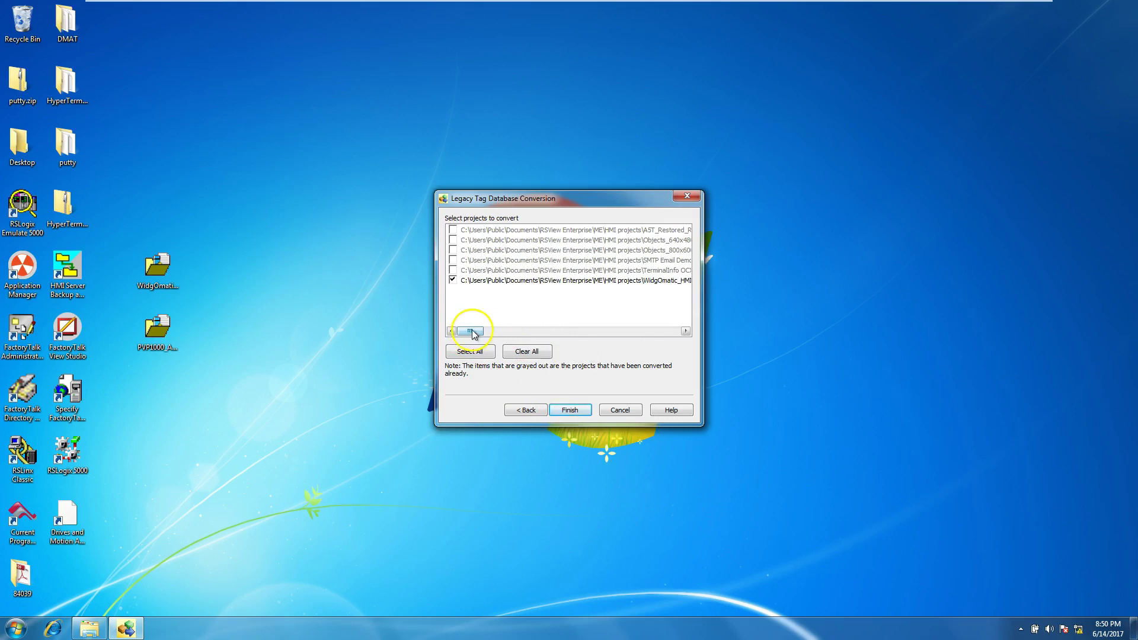
mouse_move(473, 334)
left_mouse_down()
mouse_move(487, 332)
mouse_move(471, 331)
left_mouse_up()
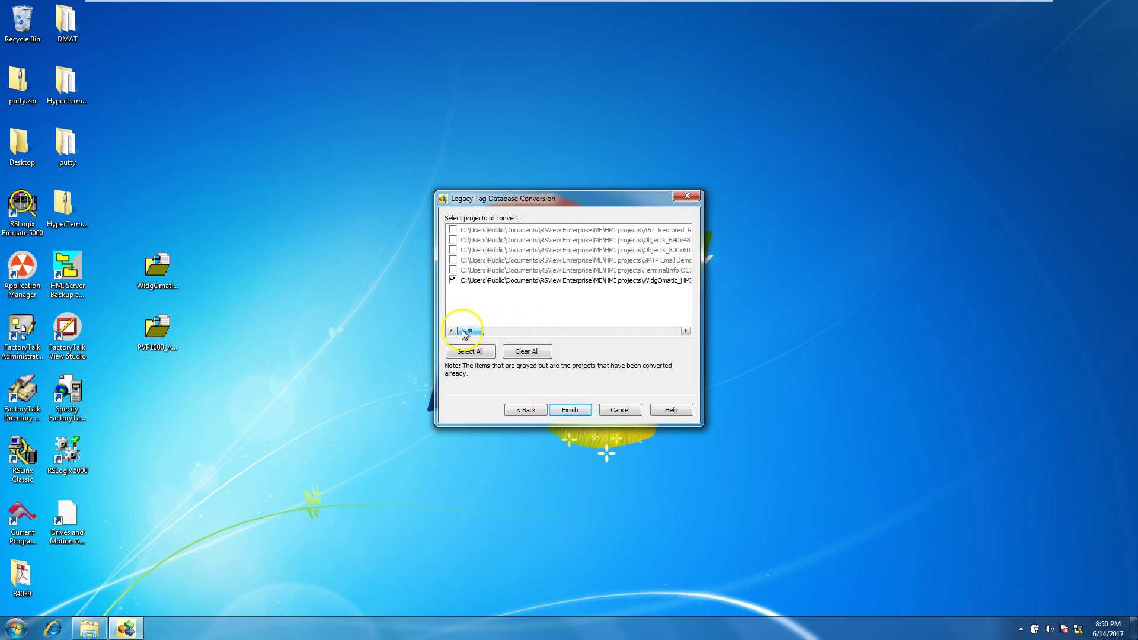
left_click(574, 412)
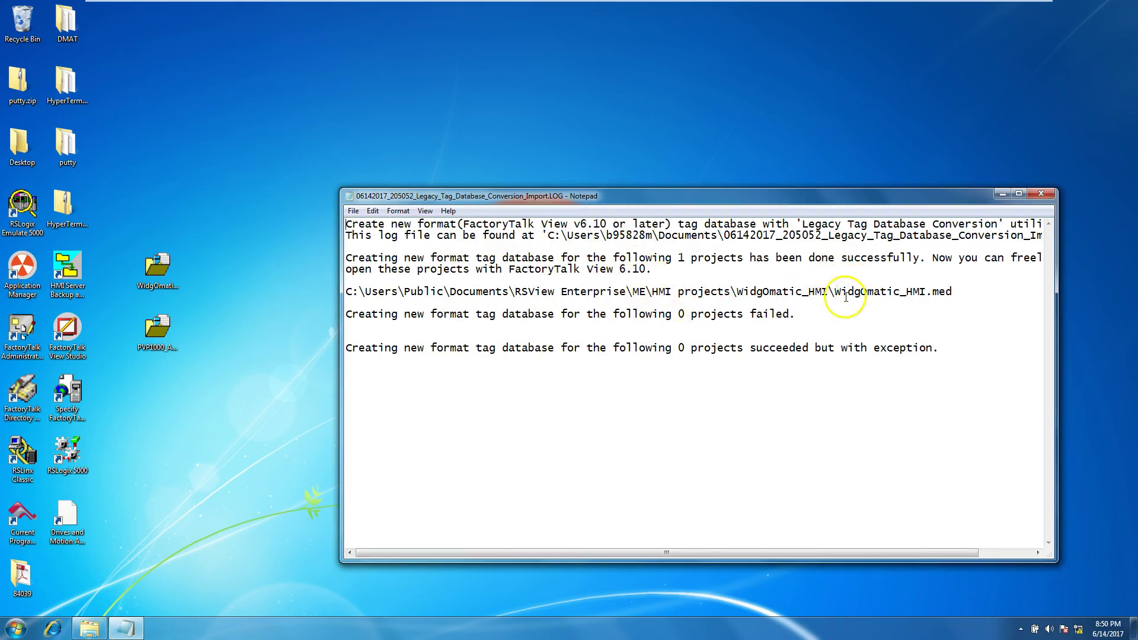
left_click(1042, 194)
Step: Open the existing Machine Edition application WidgOmatic_HMI in FactoryTalk View Studio, accepting its conversion to version 7.00.00
left_click(67, 325)
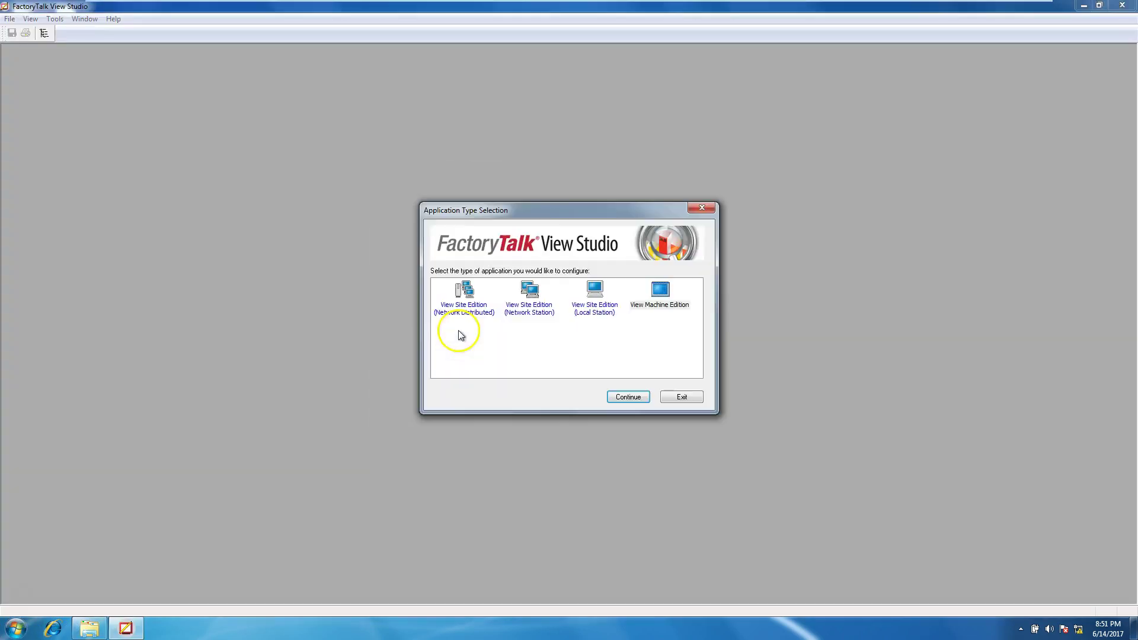
left_click(628, 397)
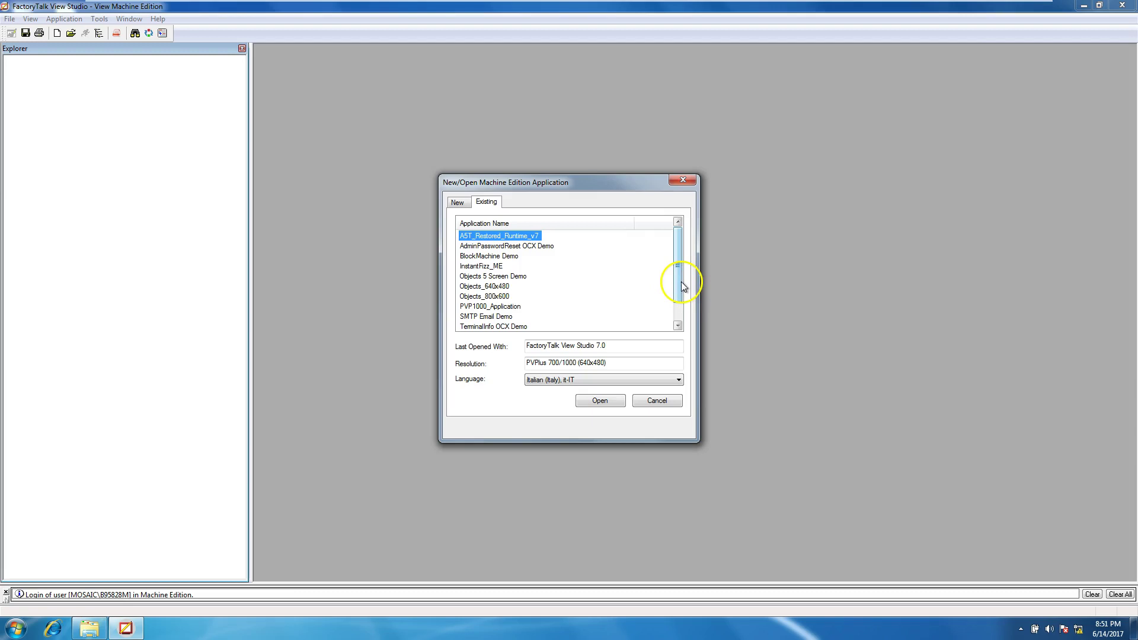
left_click_drag(678, 275, 679, 297)
left_click(503, 317)
left_click(600, 401)
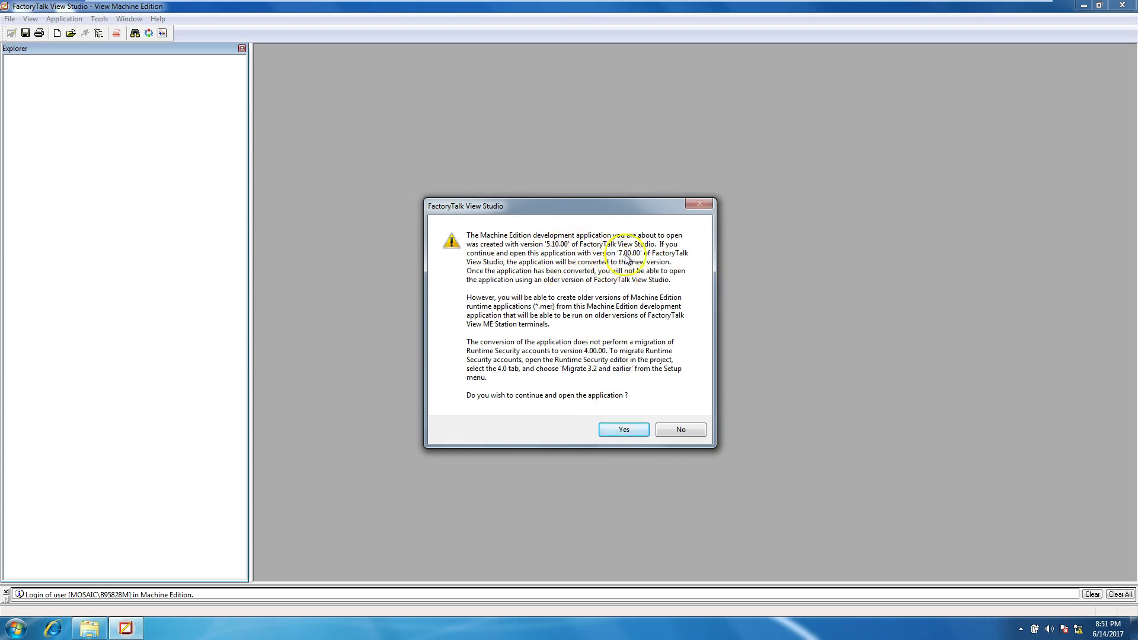
left_click(623, 431)
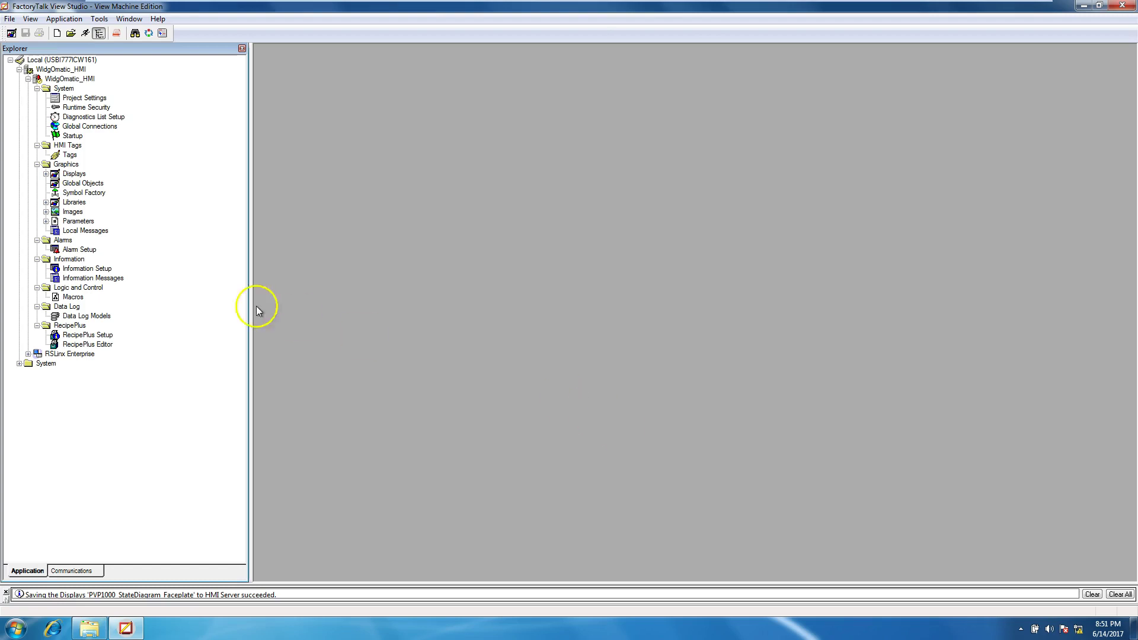
Step: Inspect the PowerFlex_753_755_Faceplate and CIPMotion_Faceplate displays of WidgOmatic_HMI, closing each one, and exit FactoryTalk View Studio
left_click(45, 173)
left_click(55, 173)
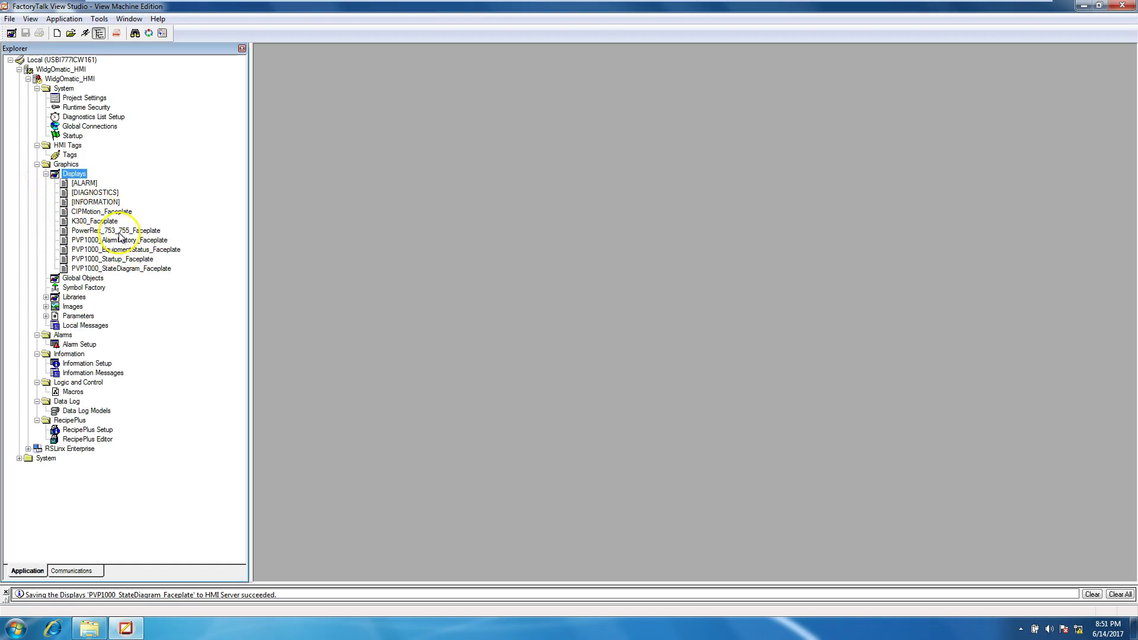
double_click(118, 231)
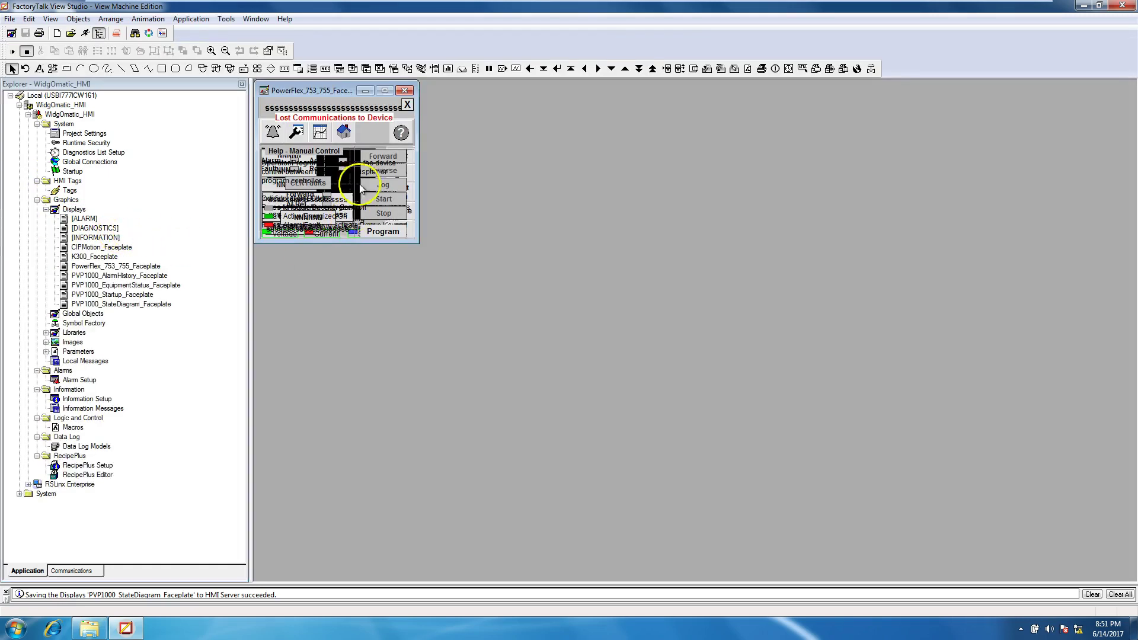
left_click(405, 91)
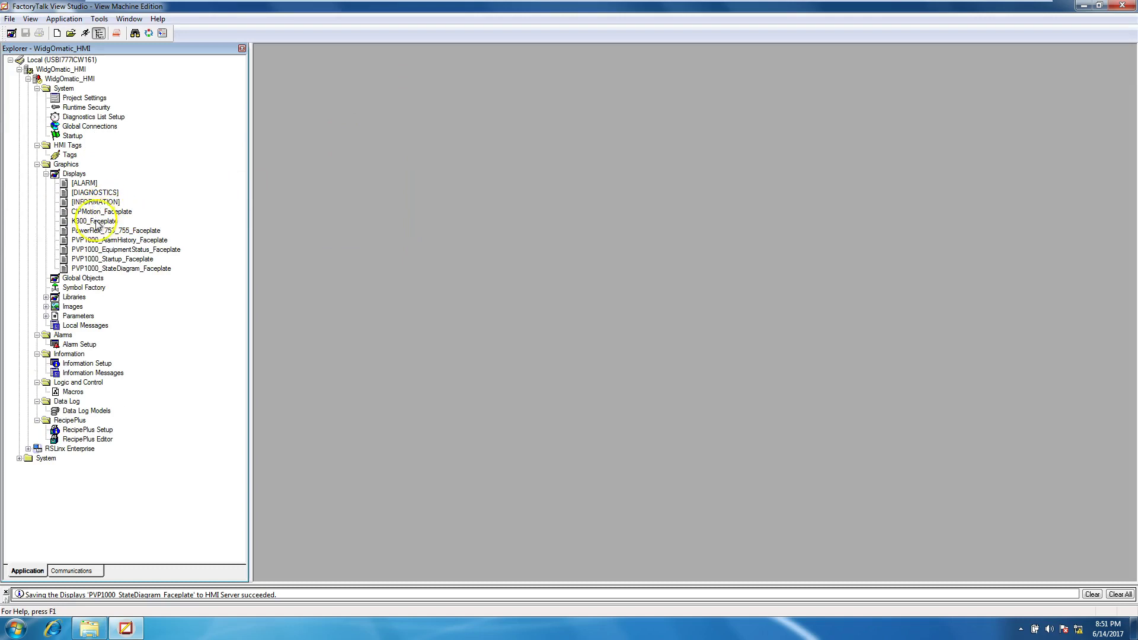
double_click(98, 212)
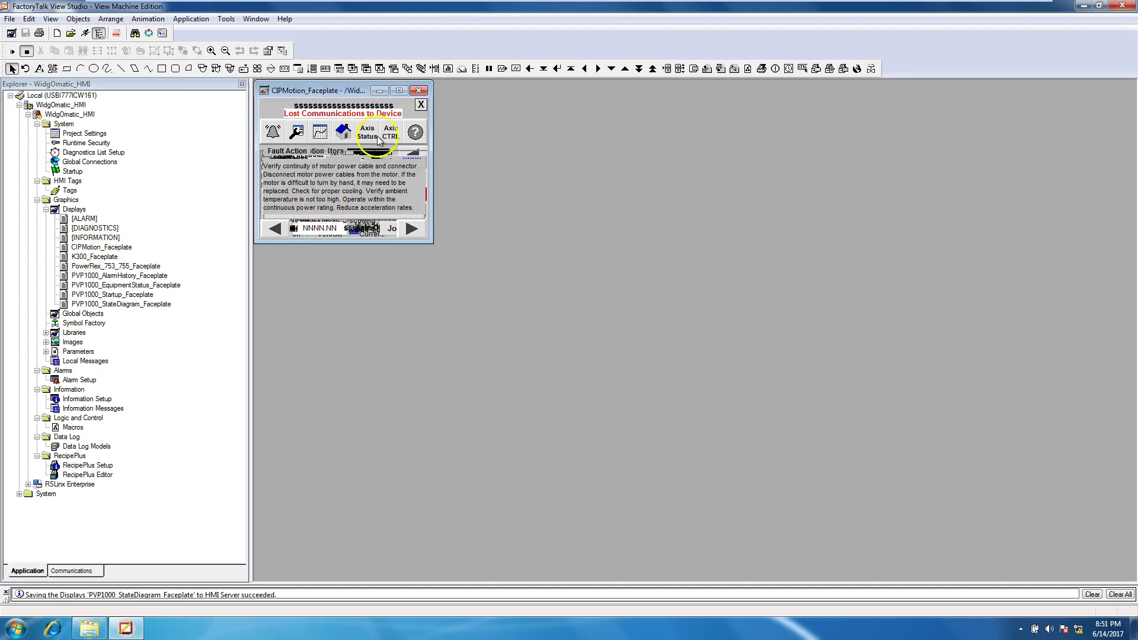
left_click(419, 91)
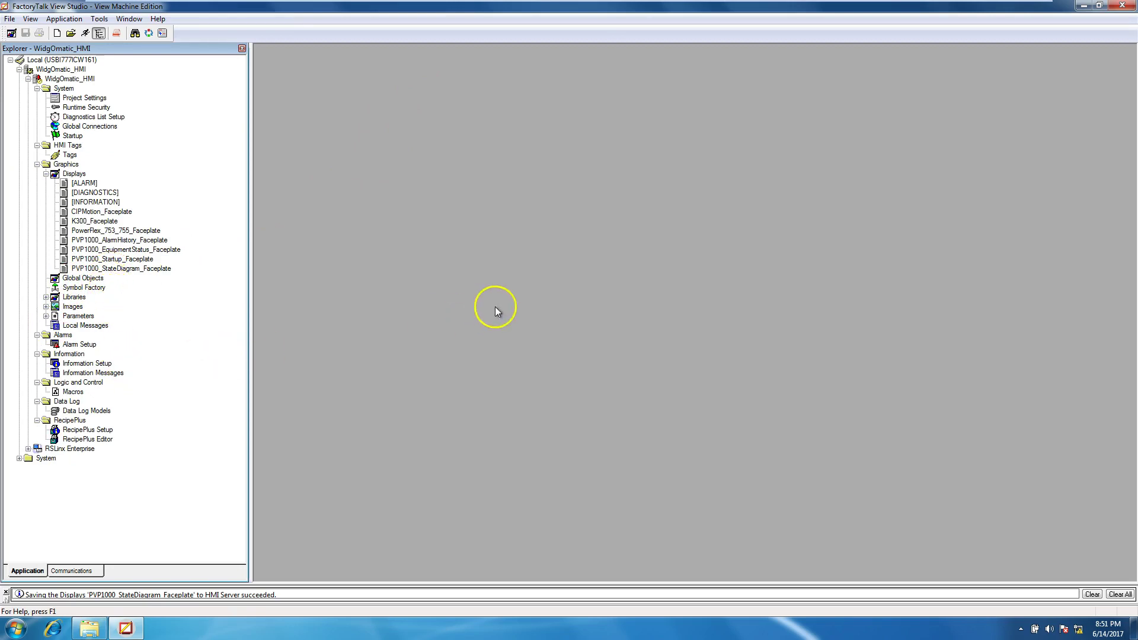
left_click(1130, 10)
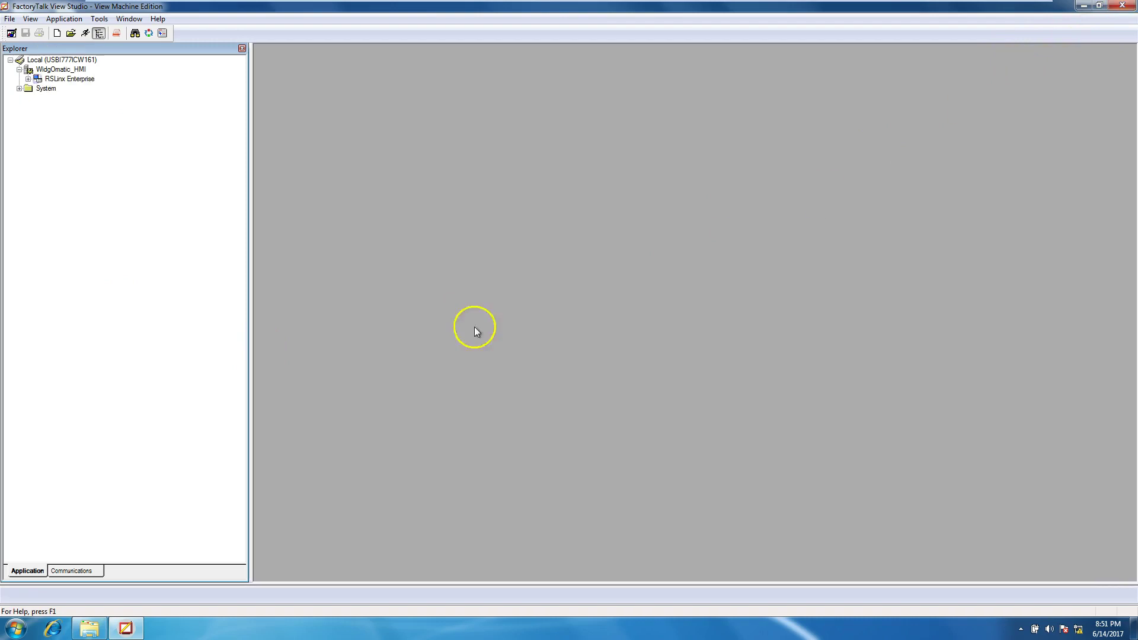
Step: Restore the desktop archive PVP1000_Application.apa as a Machine Edition application without the FactoryTalk Local Directory, overriding its suggested name if already in use
left_click(173, 329)
double_click(172, 330)
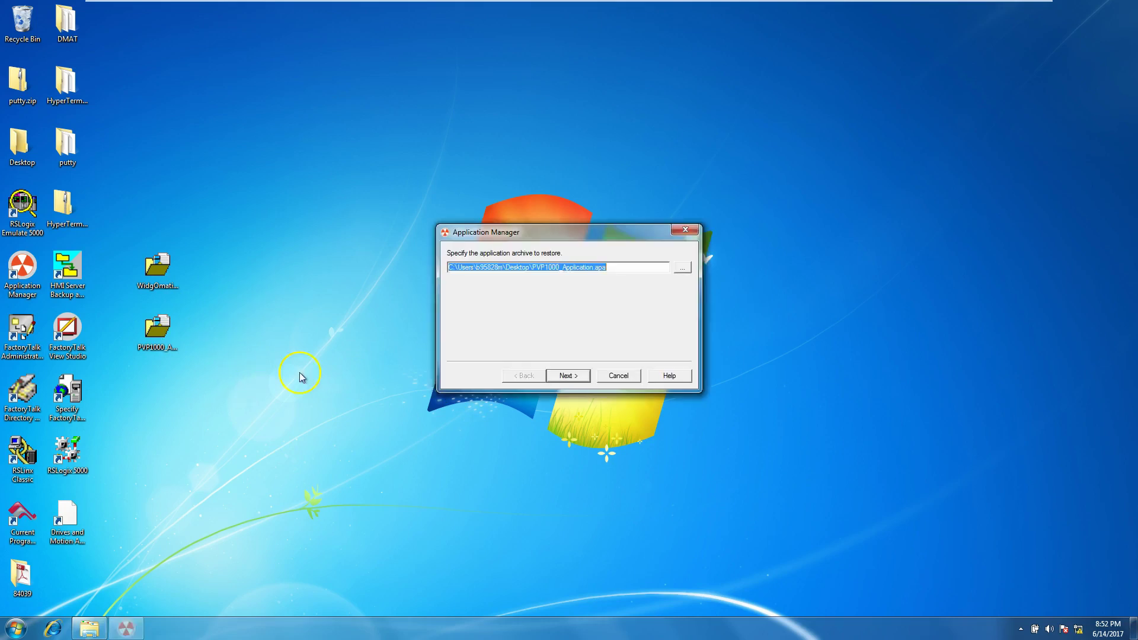
left_click(567, 377)
left_click(568, 377)
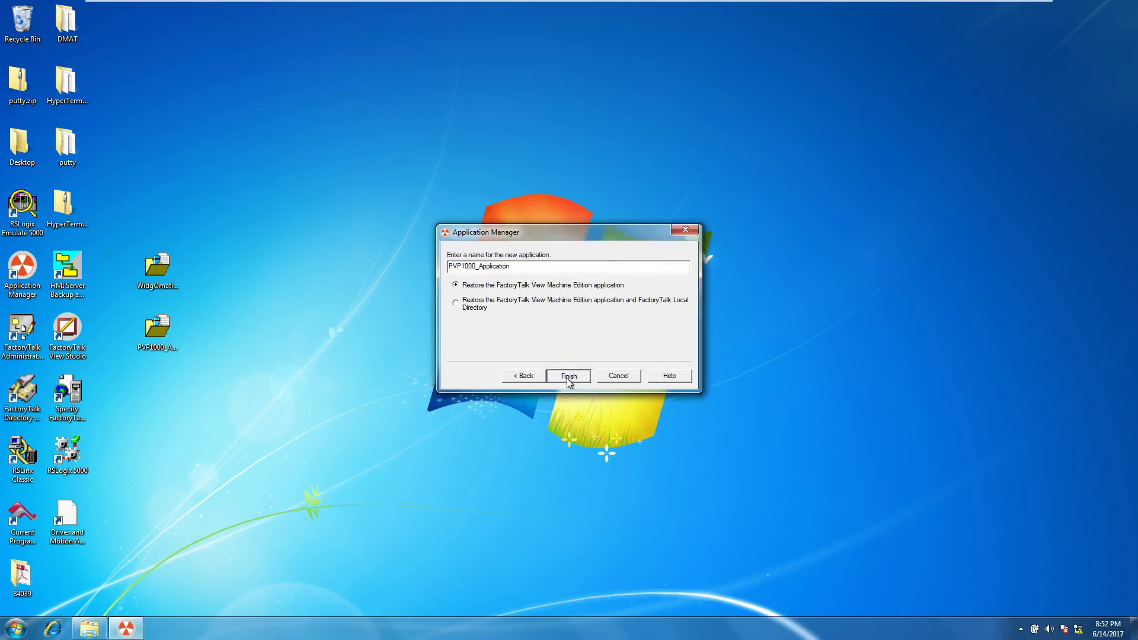
left_click(671, 344)
left_click(572, 377)
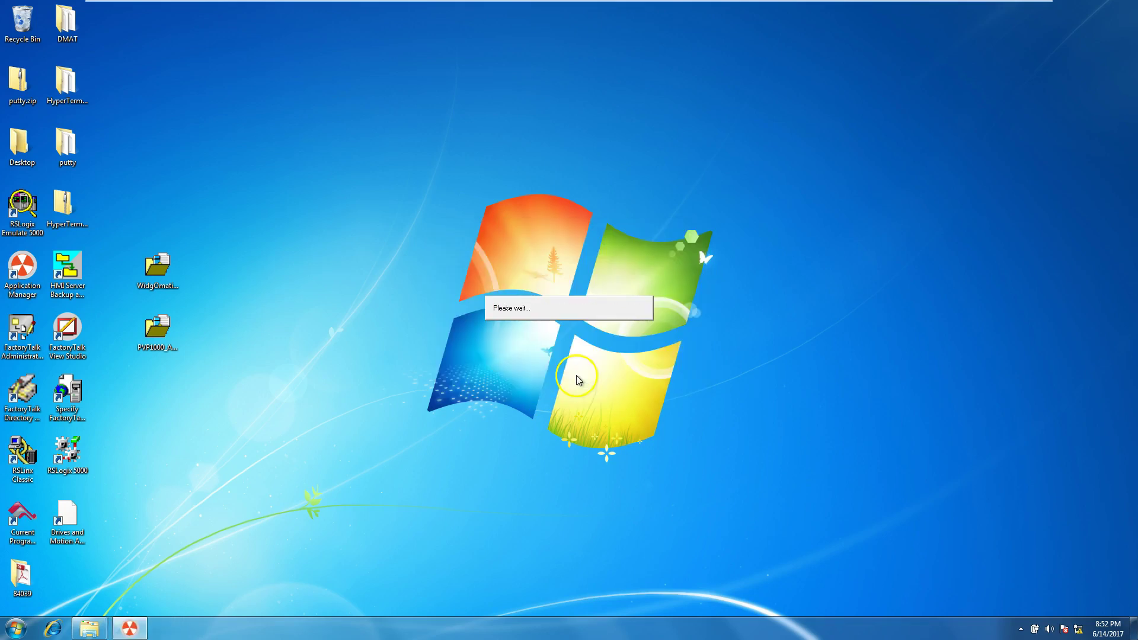
Step: Launch the Legacy Tag Database Conversion utility from the FactoryTalk View tools
left_click(17, 628)
left_click(44, 576)
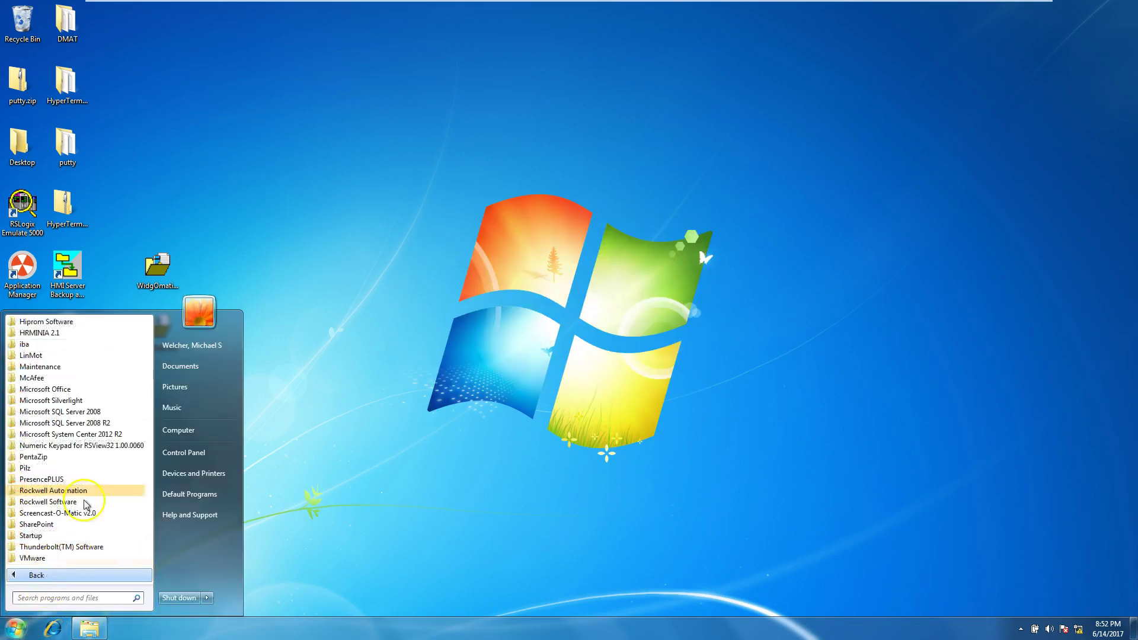
left_click(70, 503)
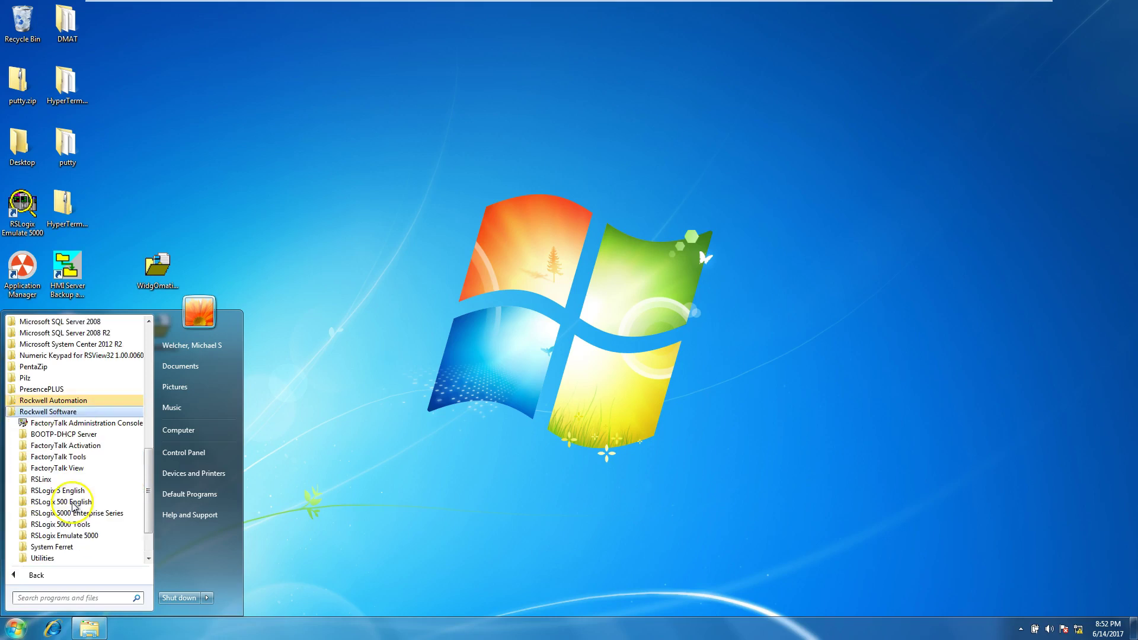
left_click(90, 468)
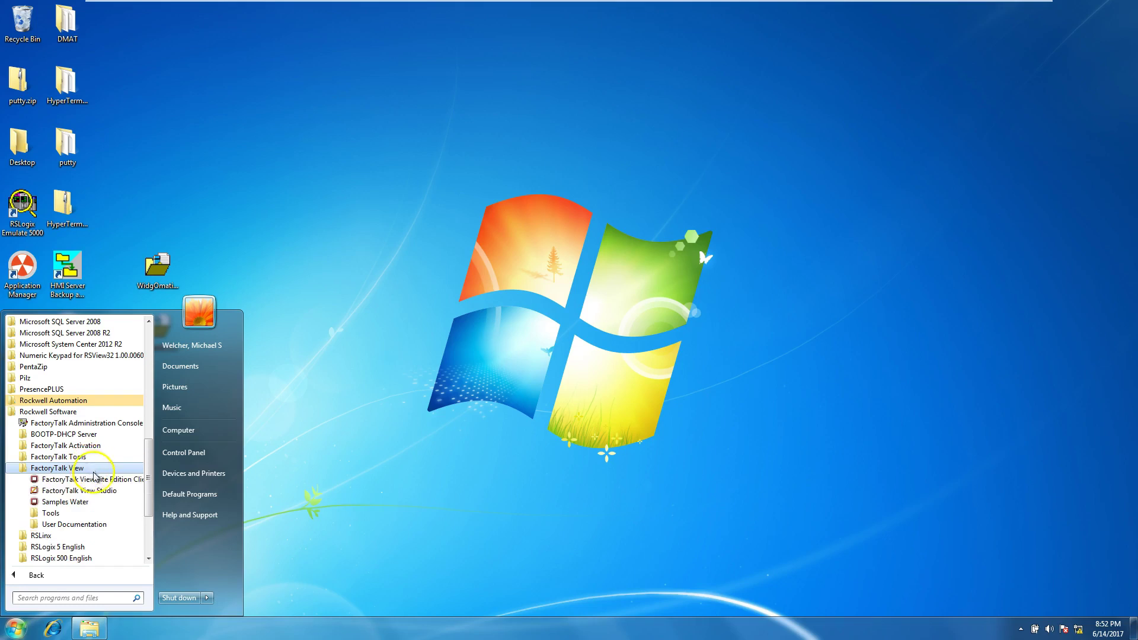
left_click(86, 515)
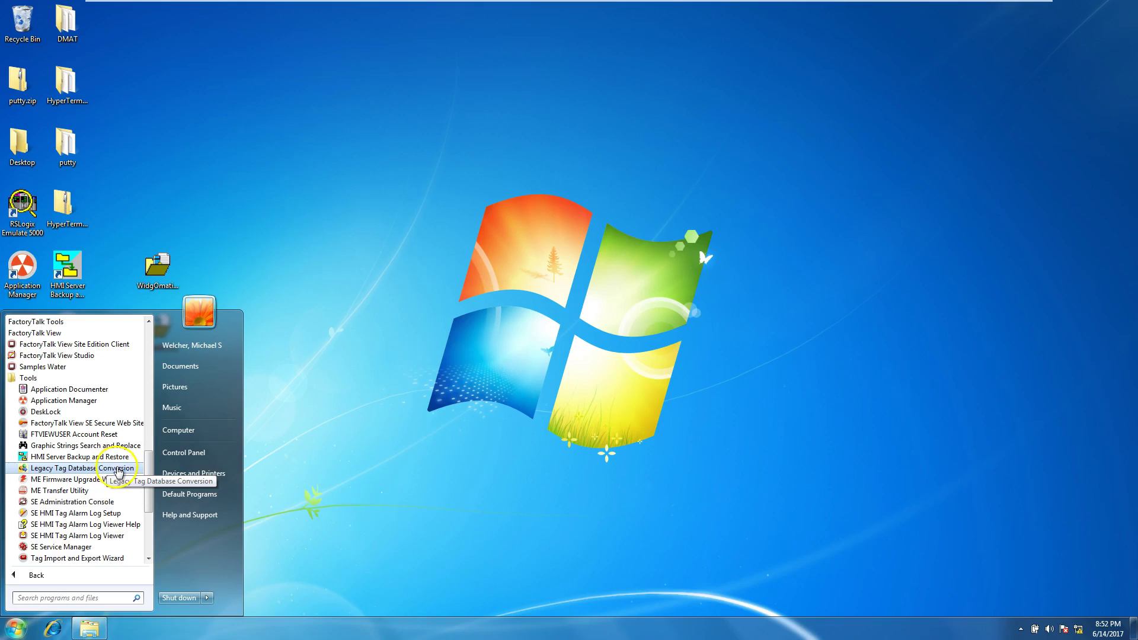
left_click(127, 468)
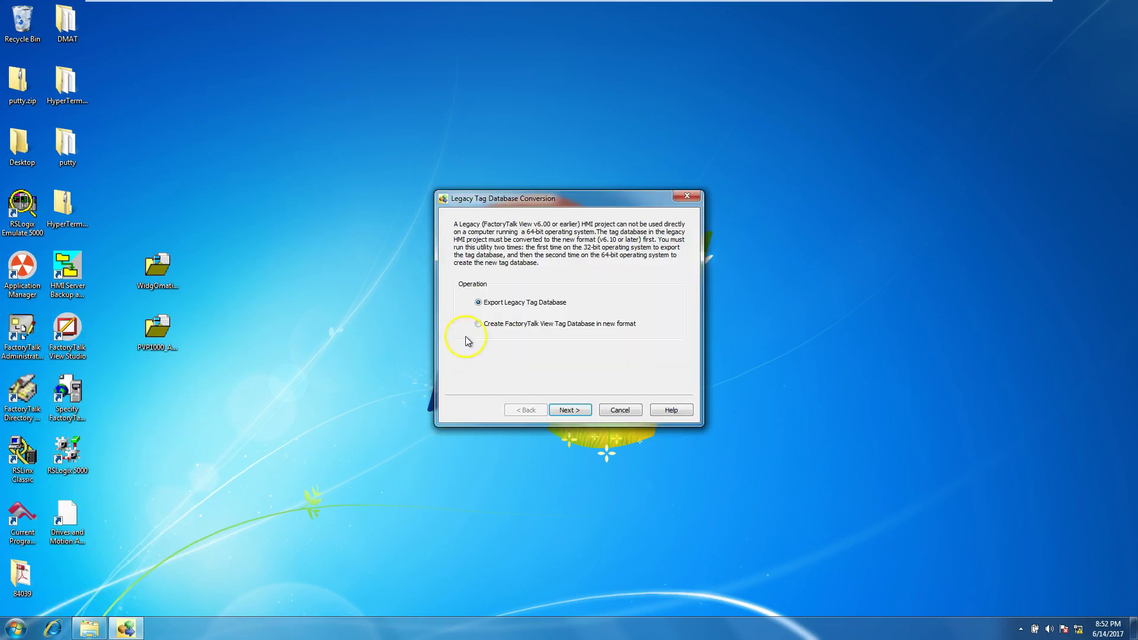
Step: Try to create a new-format tag database for the restored PVP1000 project, searching the Machine Edition HMI projects folder and sub-folders, and cancel the conversion
left_click(479, 324)
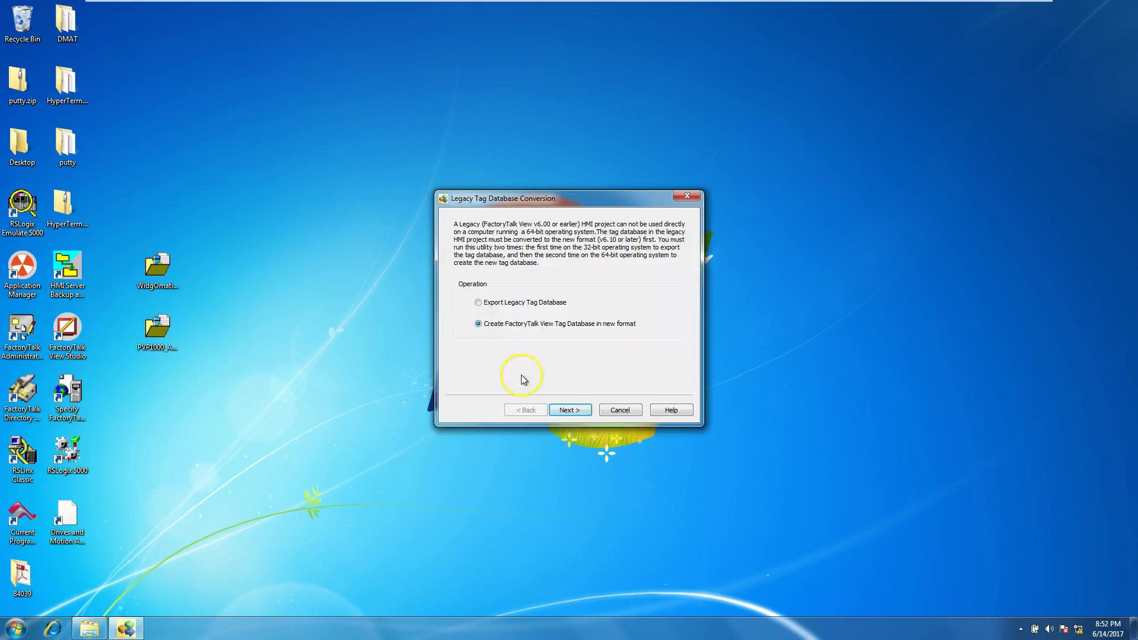
left_click(563, 411)
left_click(463, 382)
left_click(575, 411)
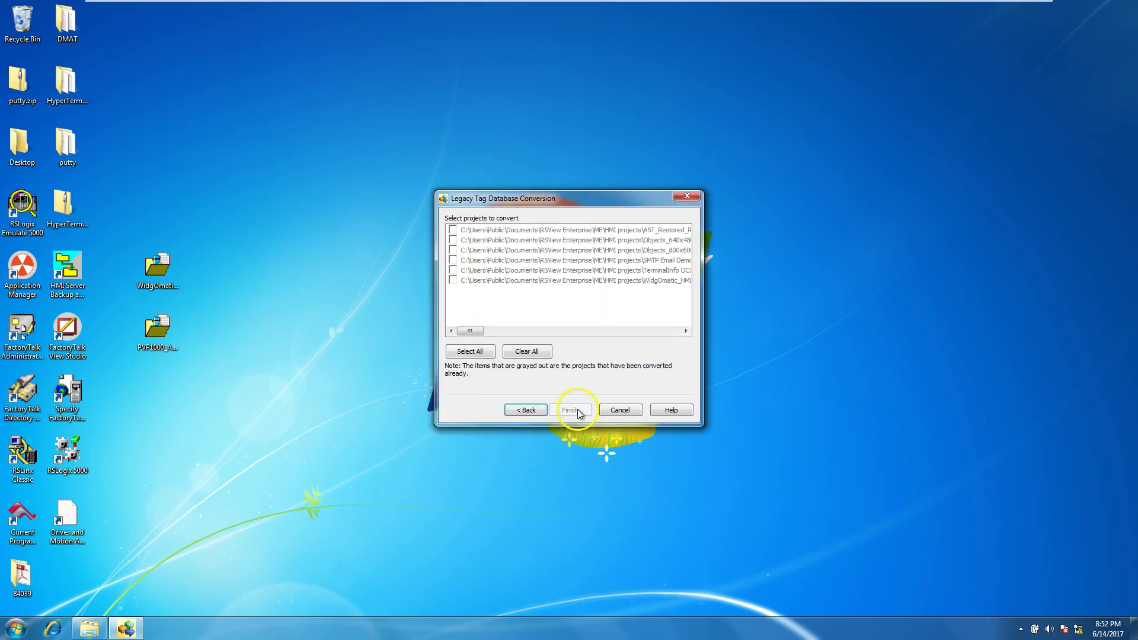
mouse_move(479, 336)
left_mouse_down()
mouse_move(566, 337)
mouse_move(472, 338)
left_mouse_up()
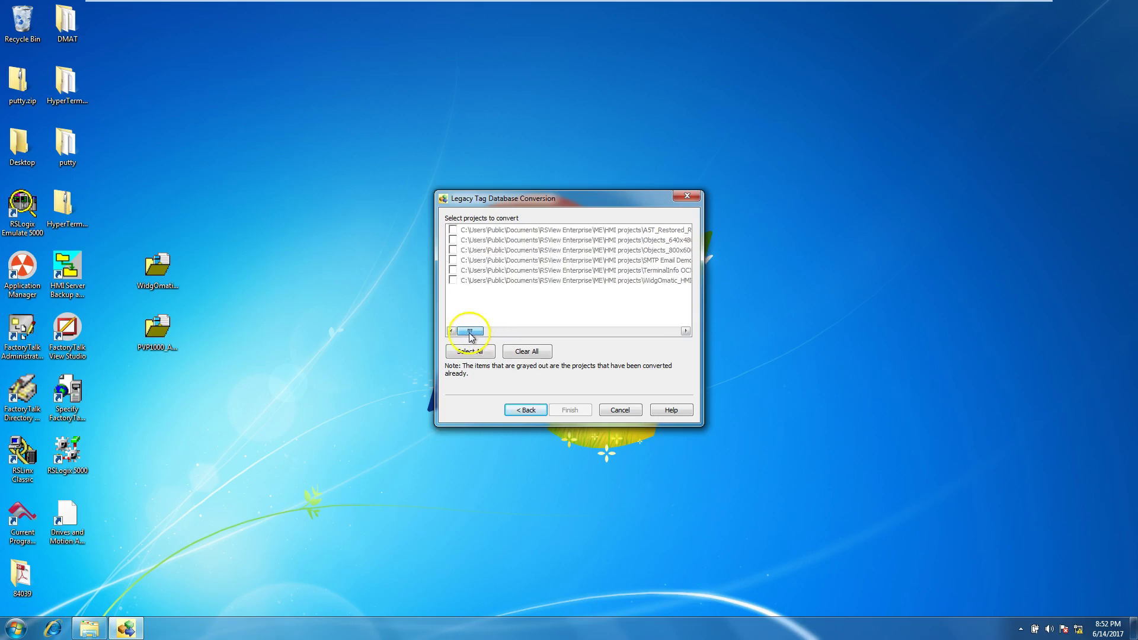
left_click(529, 414)
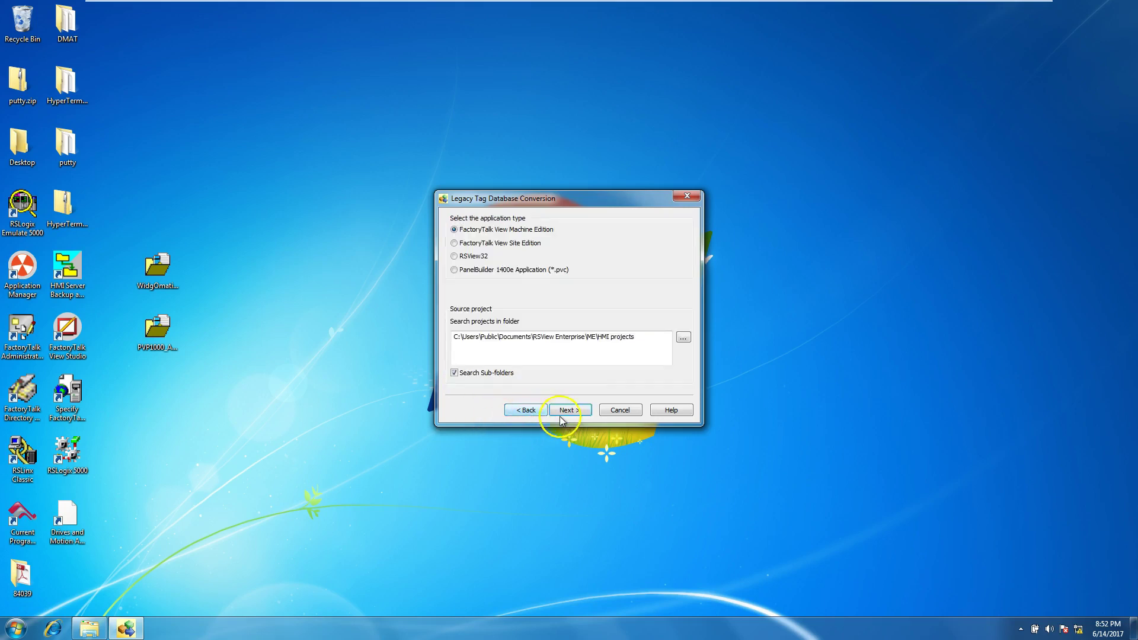
left_click(619, 410)
left_click(15, 628)
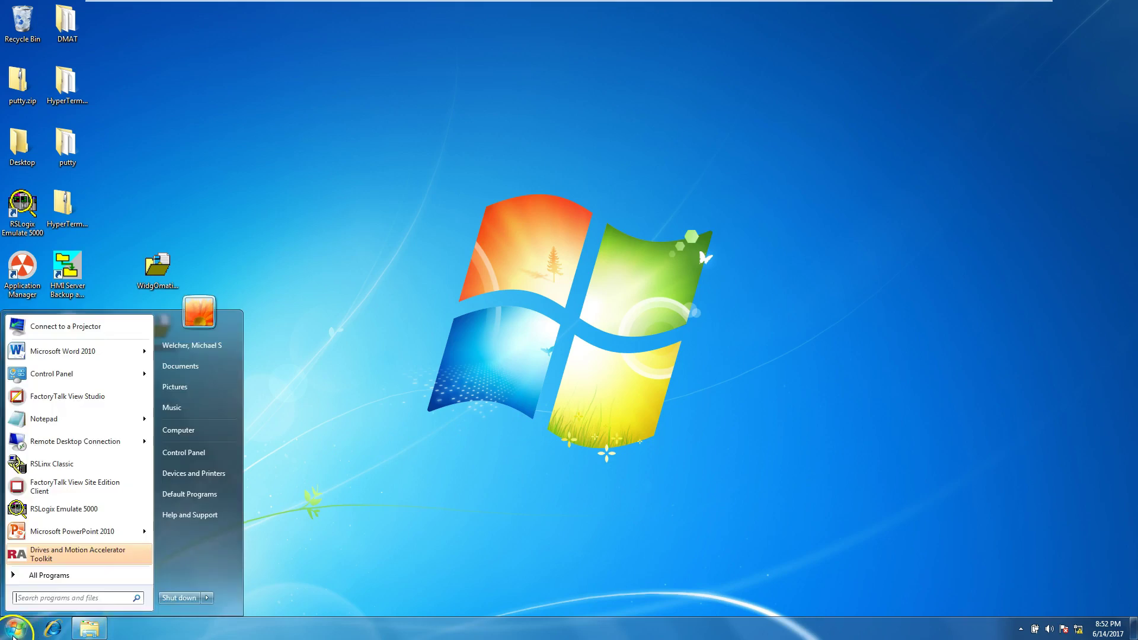
left_click(333, 502)
Step: Delete the Machine Edition application PVP1000_Application in Application Manager together with its referenced HMI Server project
double_click(22, 268)
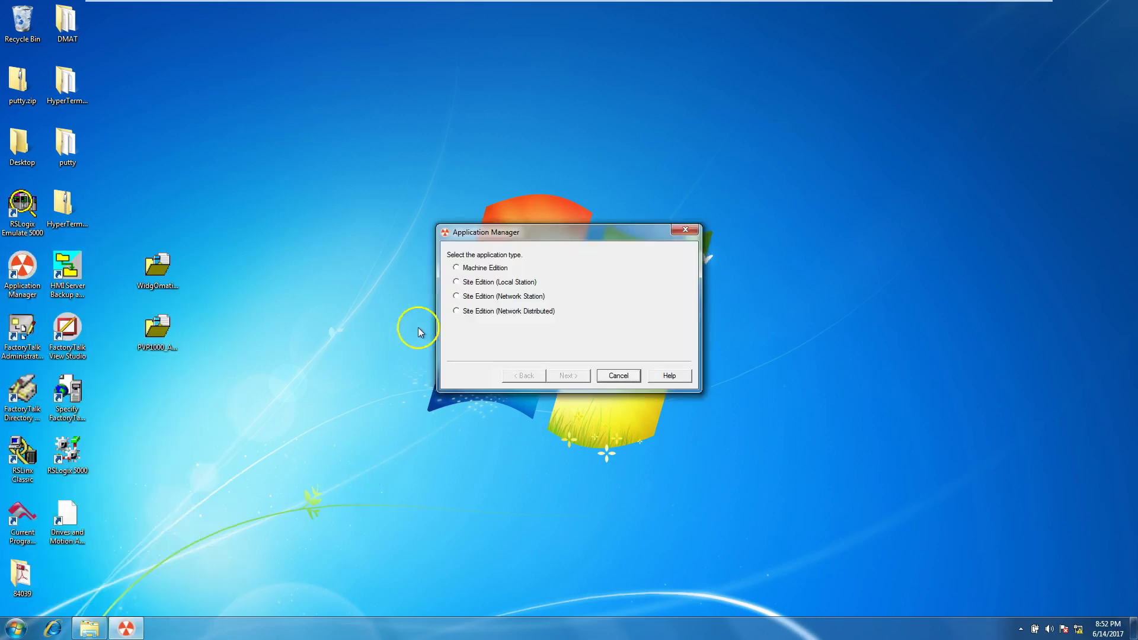
left_click(457, 271)
left_click(558, 375)
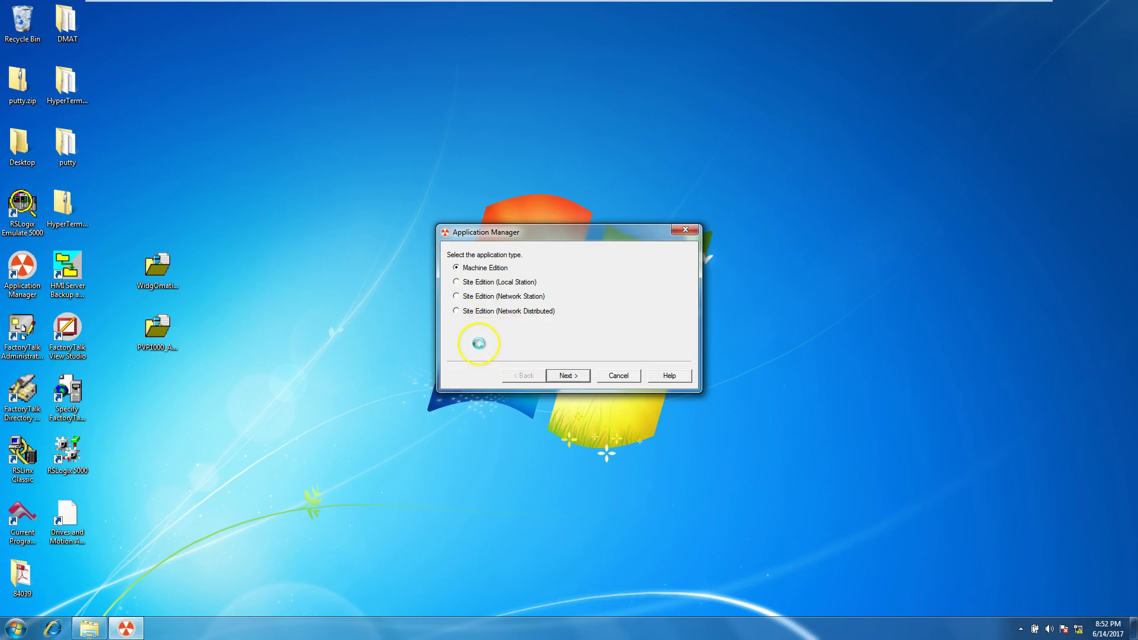
left_click(451, 293)
left_click(556, 374)
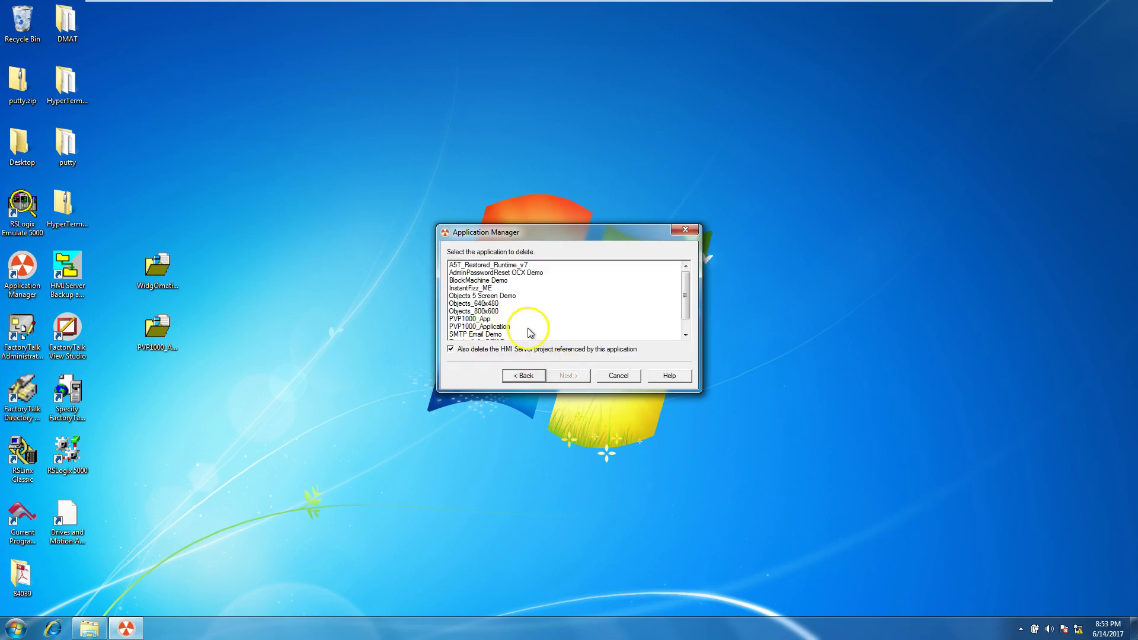
left_click(477, 327)
left_click(554, 374)
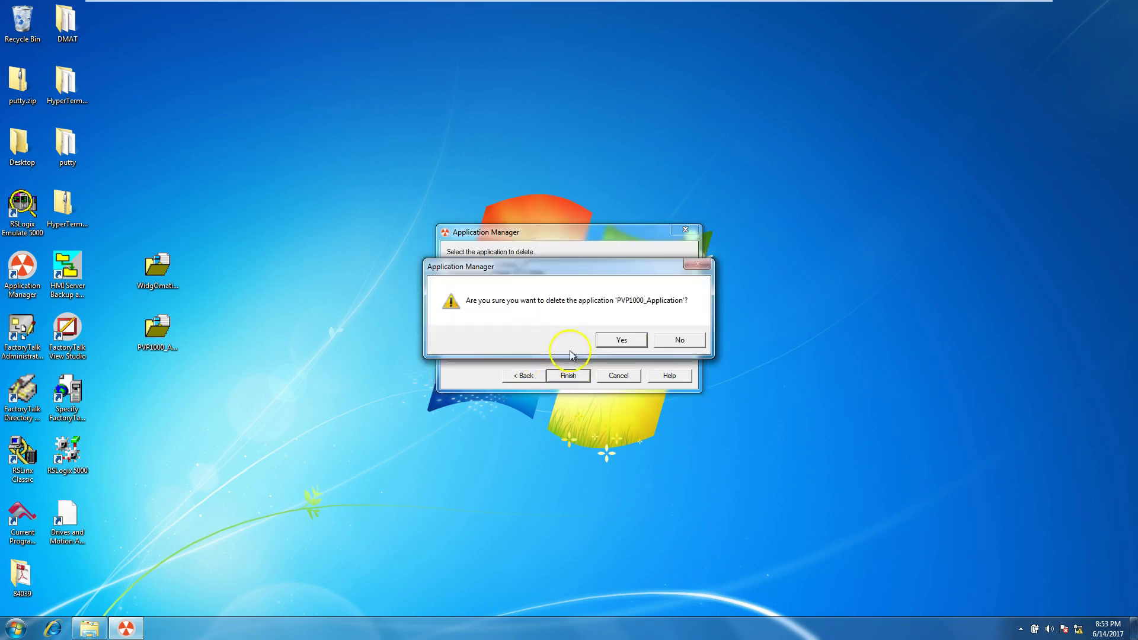
left_click(616, 337)
Step: Restore the application from the desktop archive PVP1000_Application.apa
double_click(170, 339)
left_click(300, 387)
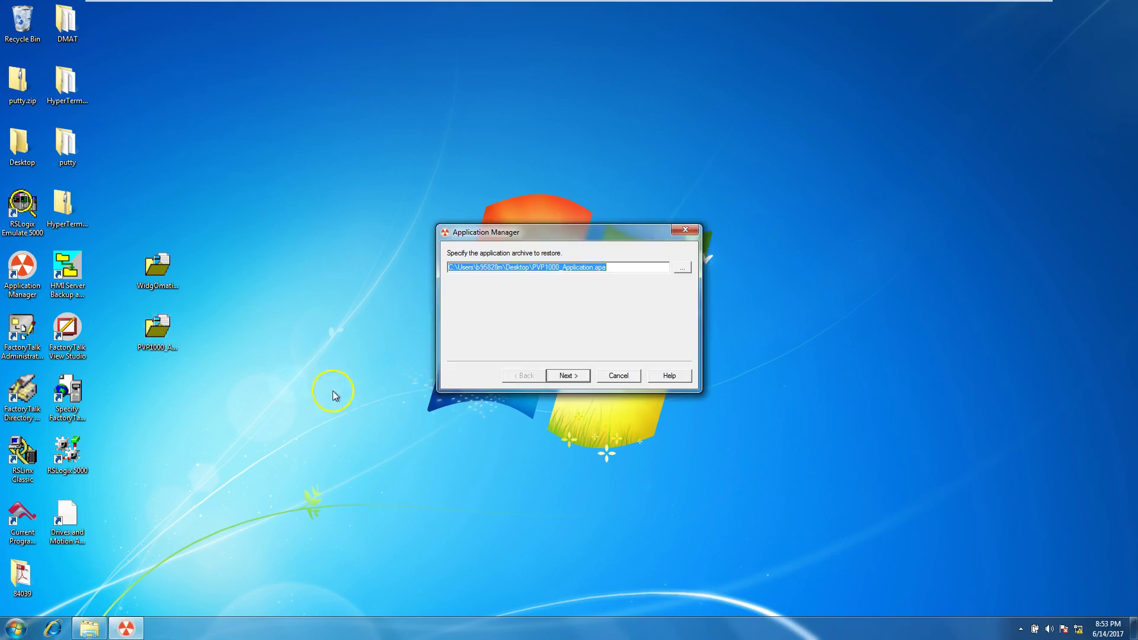
left_click(584, 375)
left_click(568, 375)
left_click(544, 411)
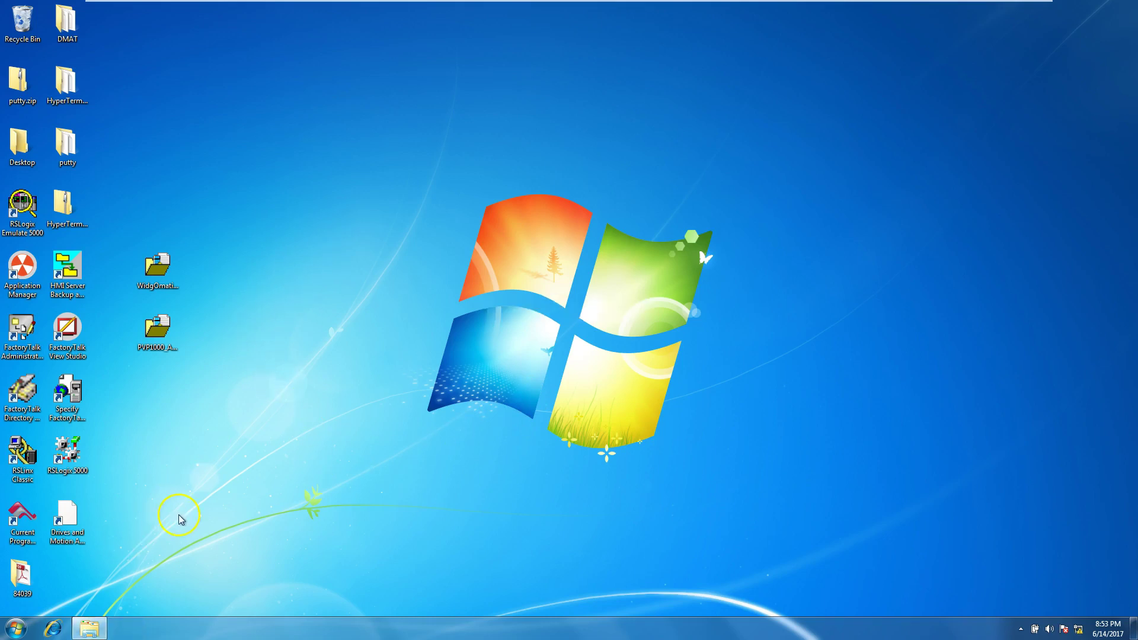
left_click(17, 631)
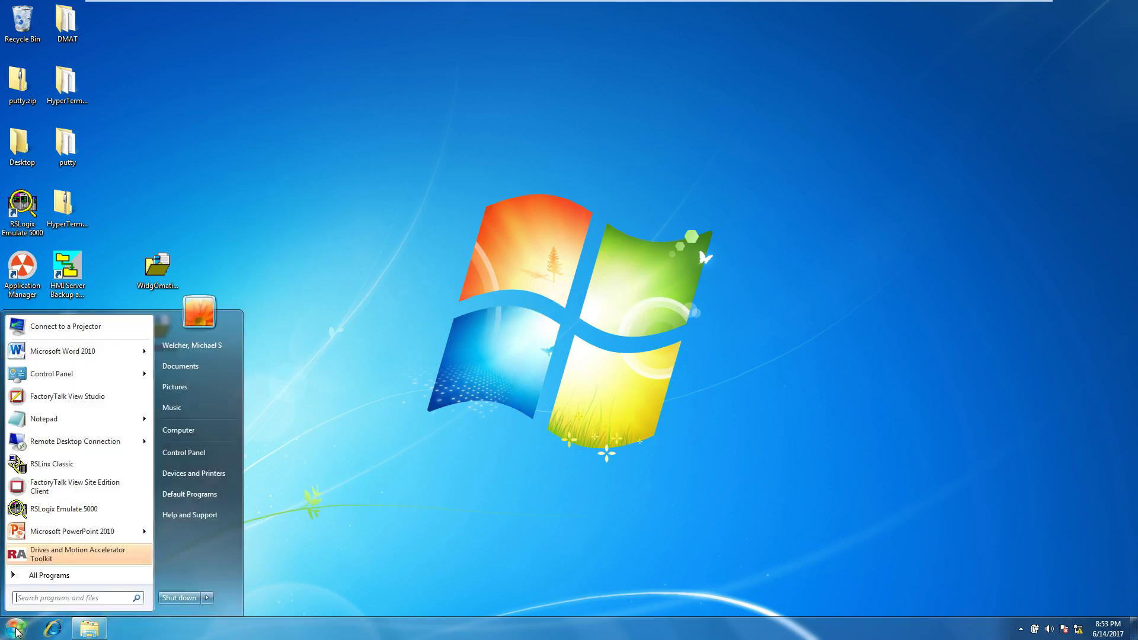
left_click(46, 578)
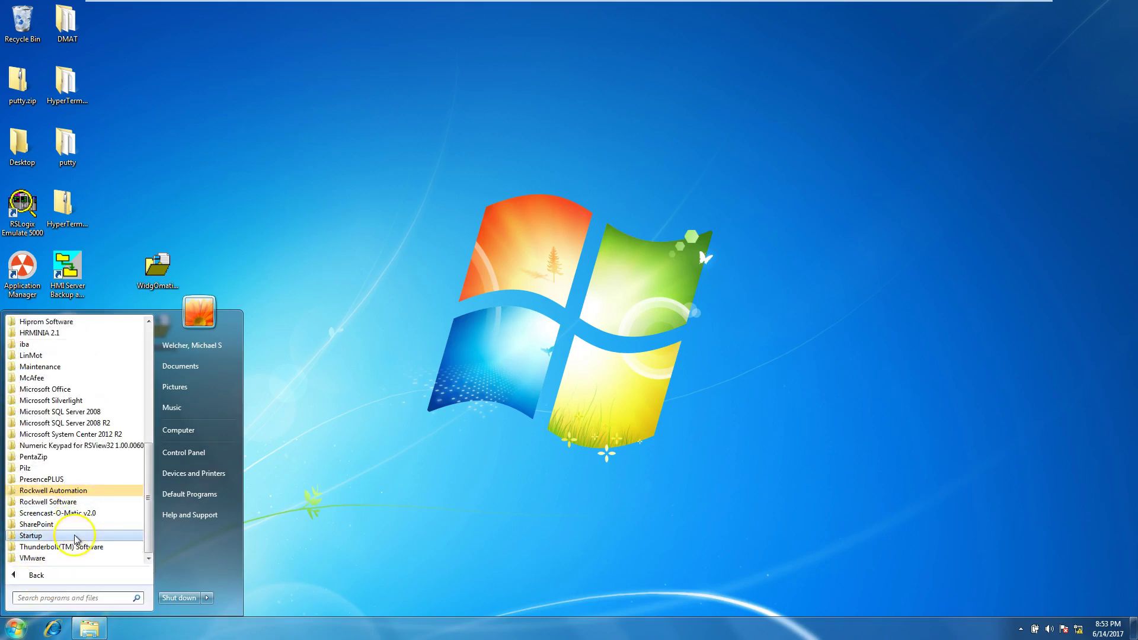
left_click(65, 502)
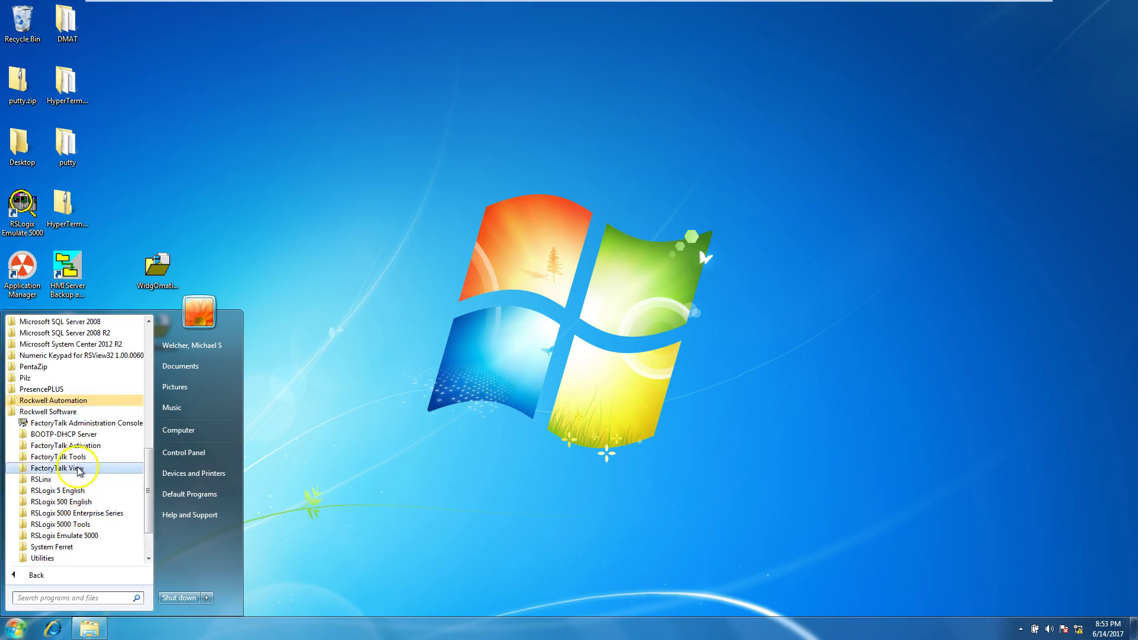
left_click(79, 469)
left_click(52, 513)
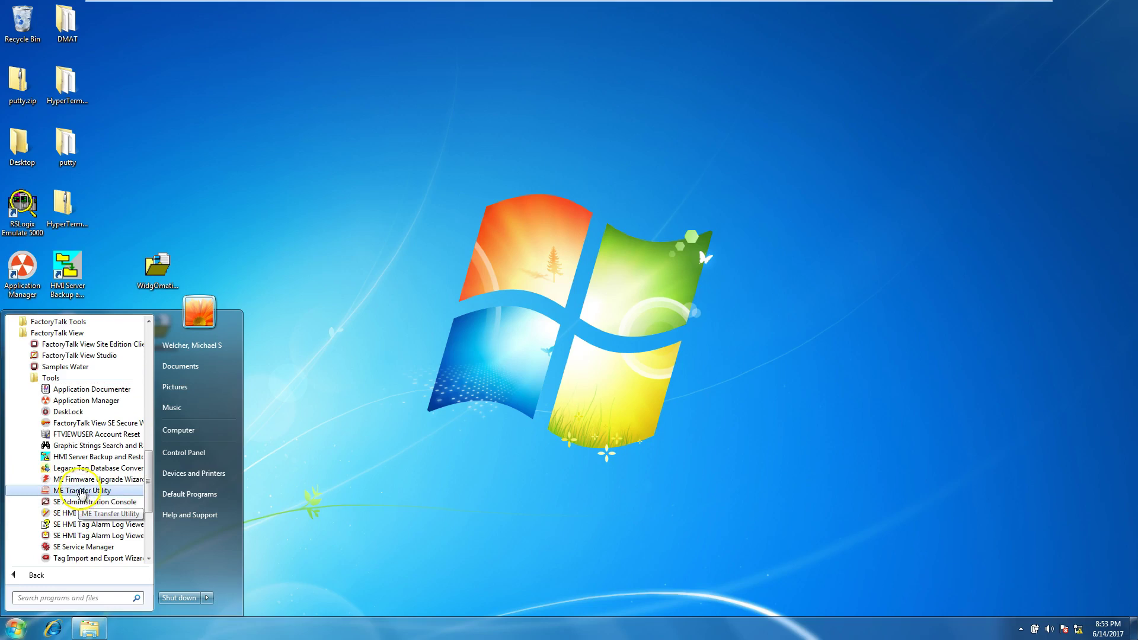
left_click(89, 457)
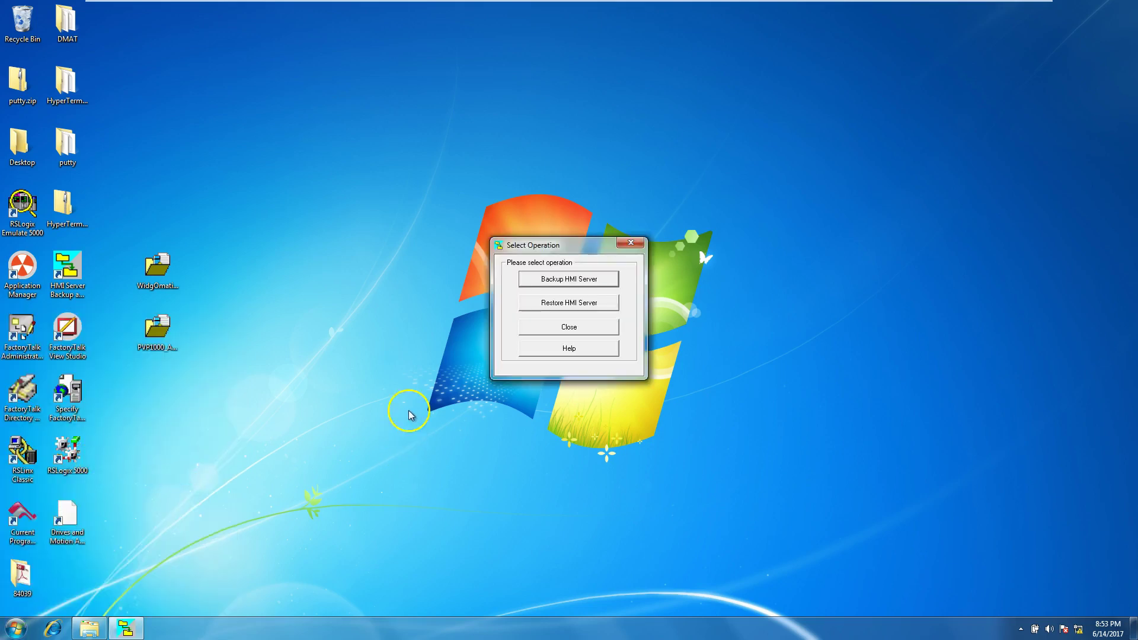
left_click(606, 326)
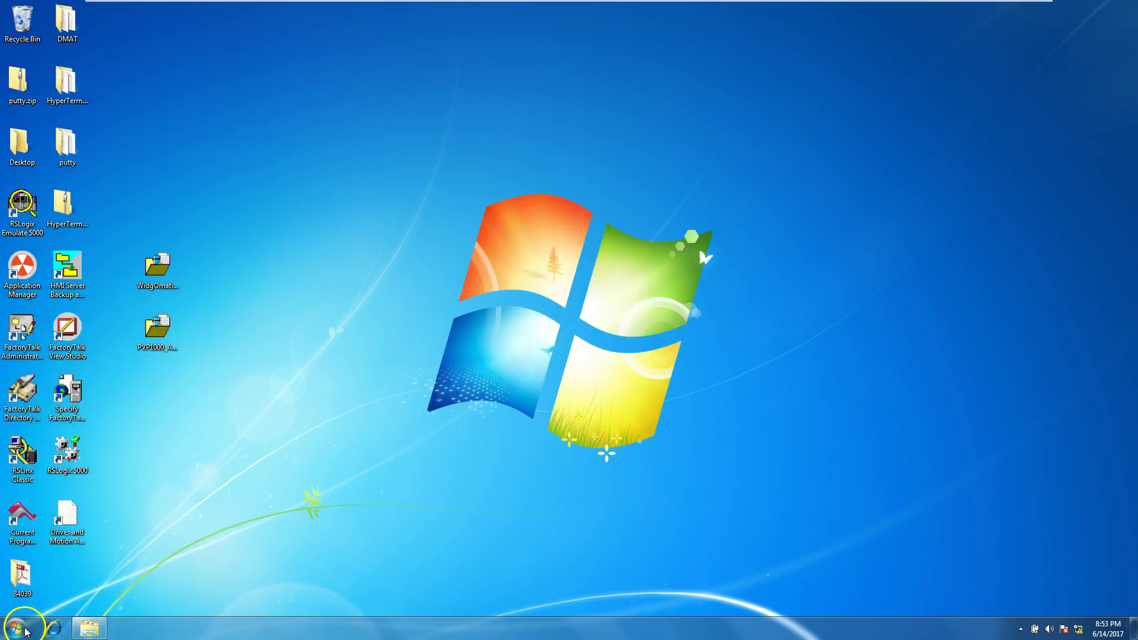
Step: Start the Legacy Tag Database Conversion utility from the FactoryTalk View tools
left_click(16, 629)
left_click(52, 576)
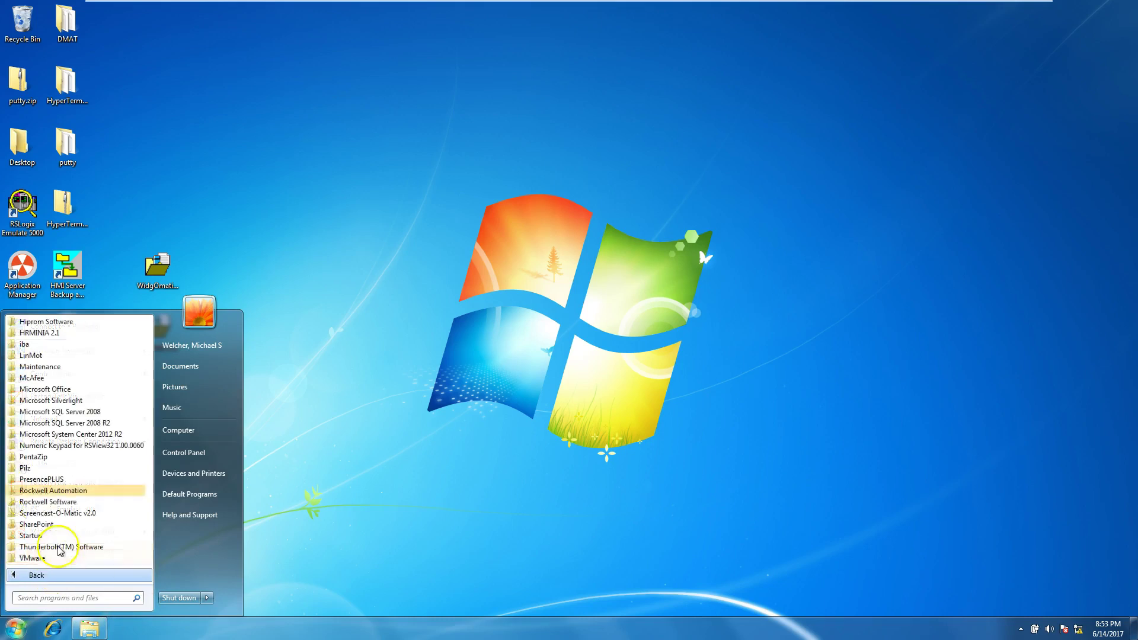
left_click(73, 499)
left_click(87, 469)
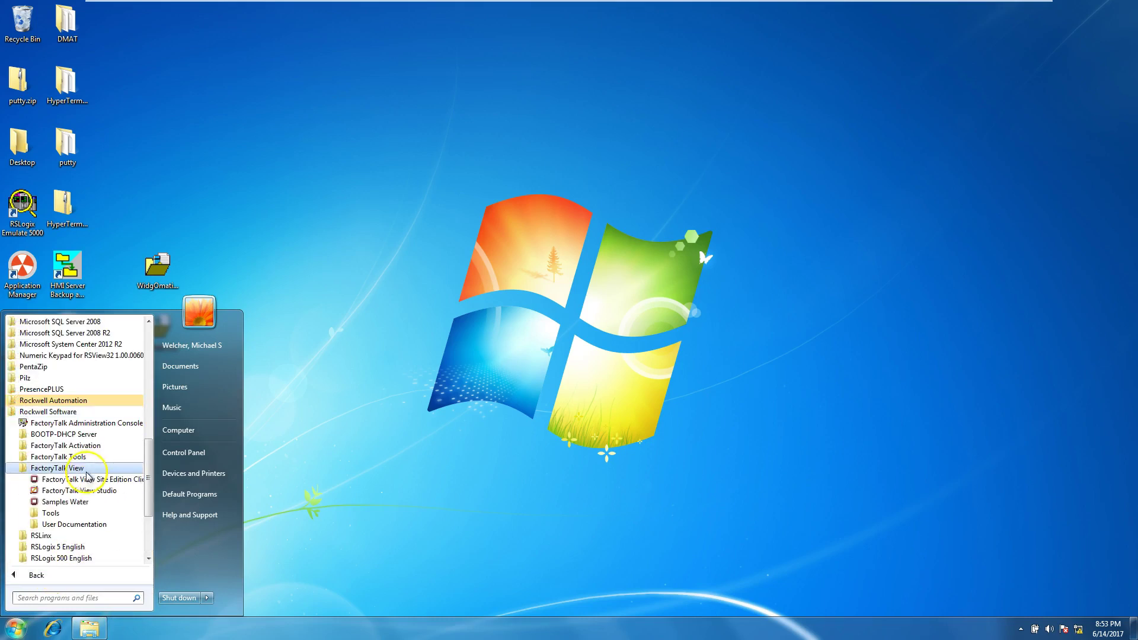
left_click(78, 514)
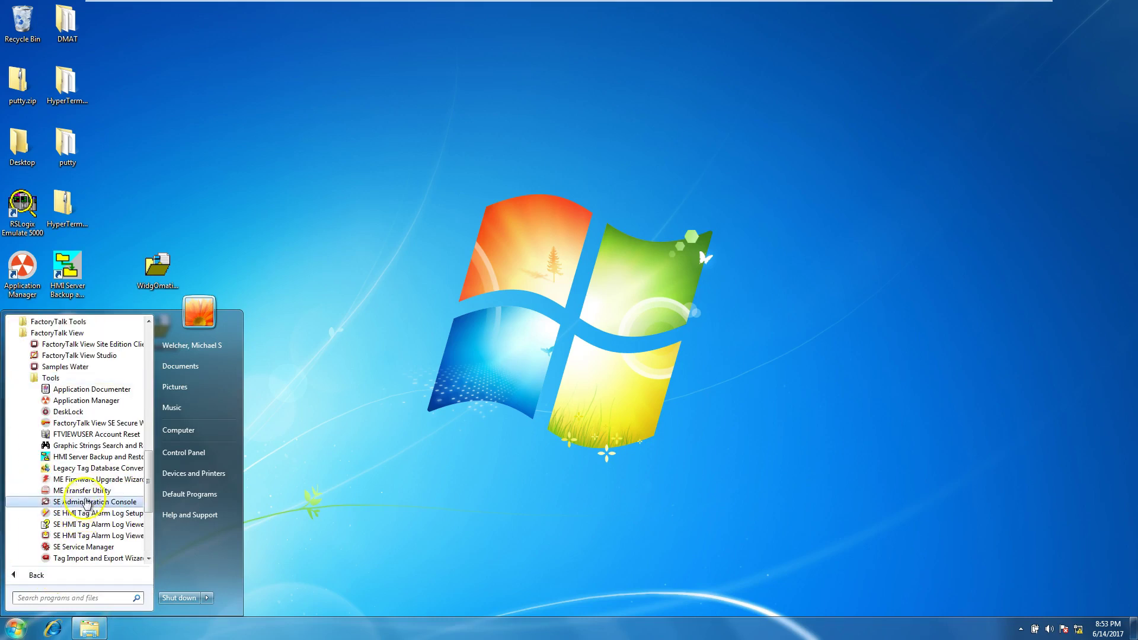
left_click(95, 467)
Step: Create the new-format tag database for the Machine Edition project PVP1000_Application, with sub-folders included in the search, and close the conversion log
left_click(480, 325)
left_click(563, 410)
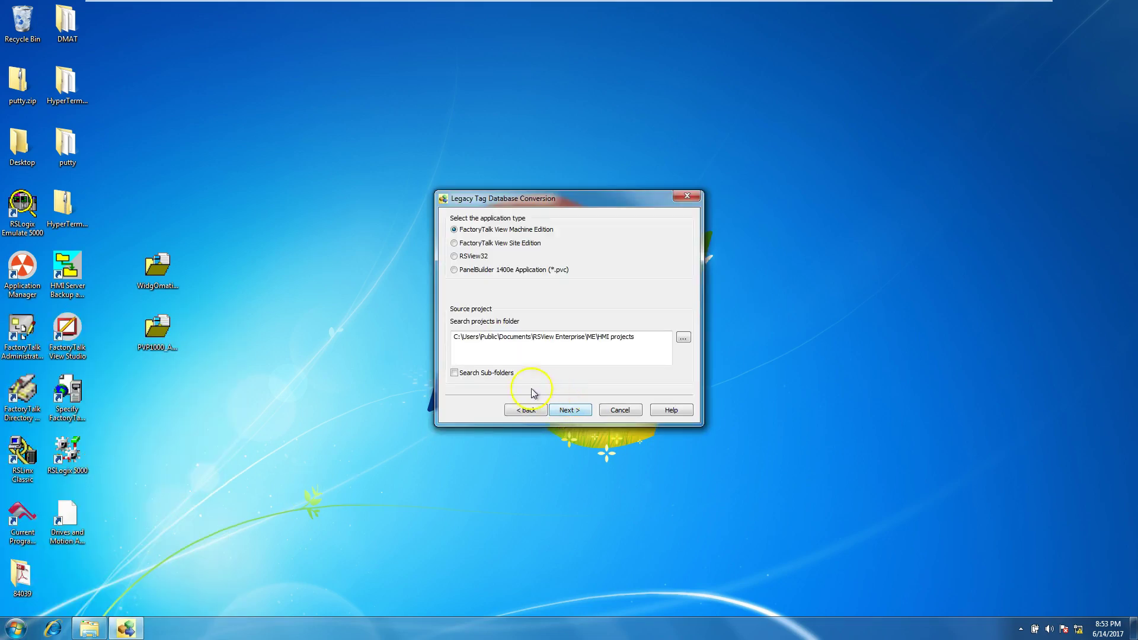
left_click(454, 373)
left_click(560, 410)
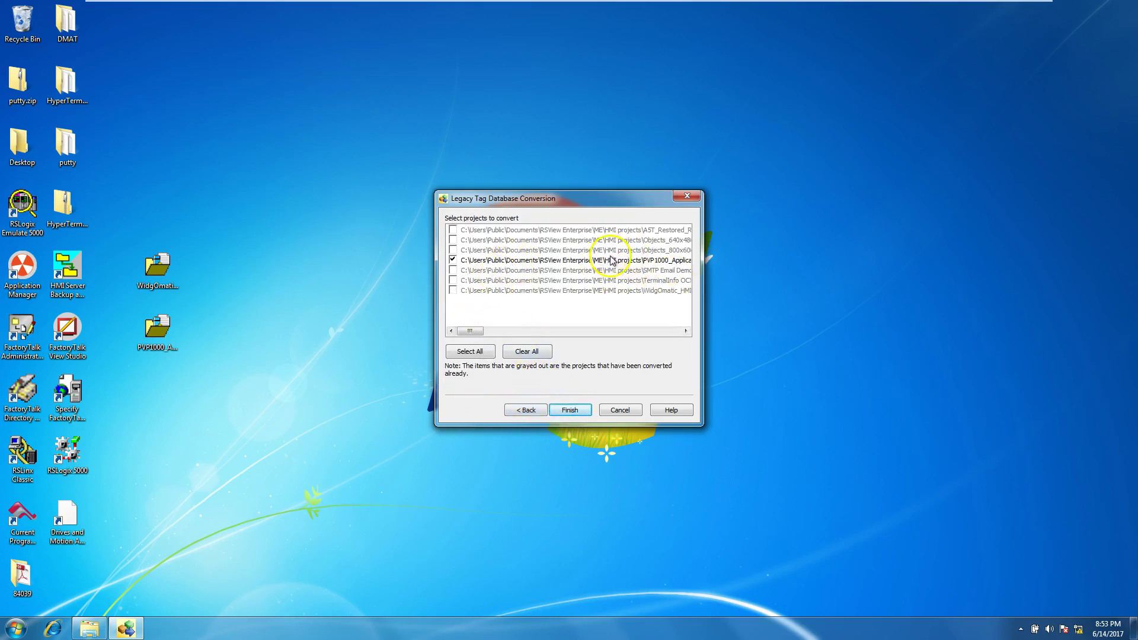
left_click(580, 412)
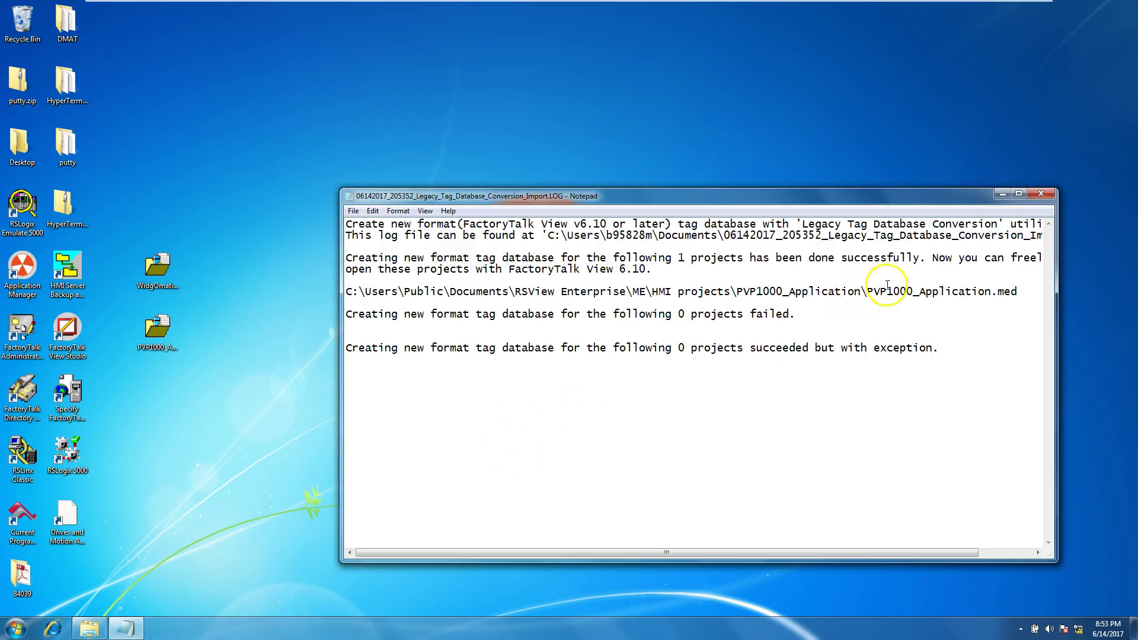
left_click_drag(808, 270, 808, 258)
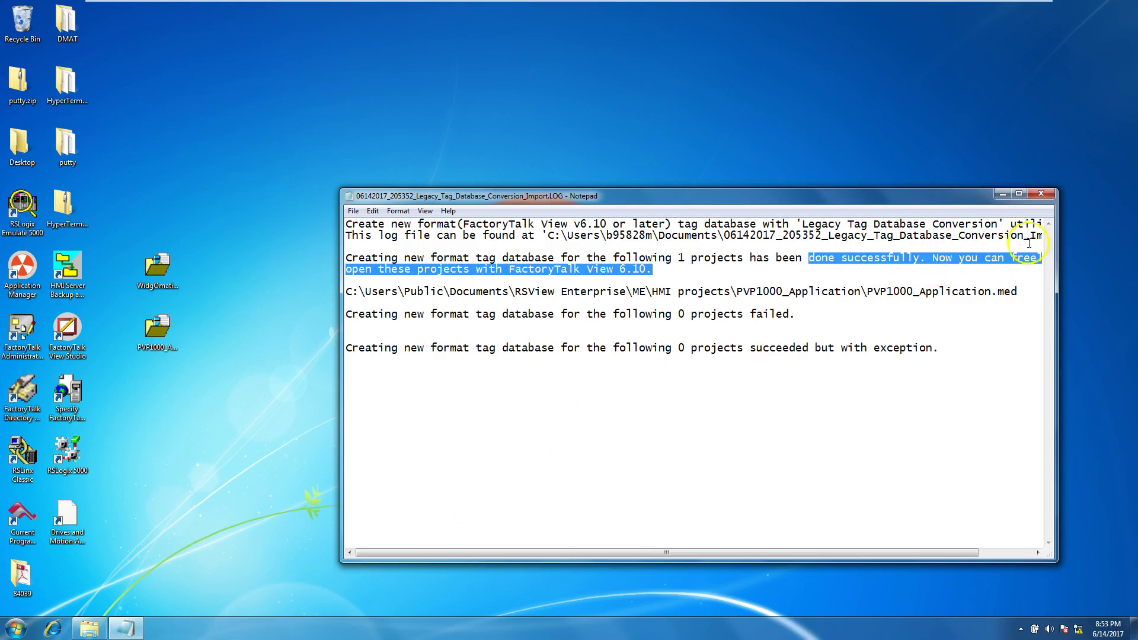
left_click(1041, 193)
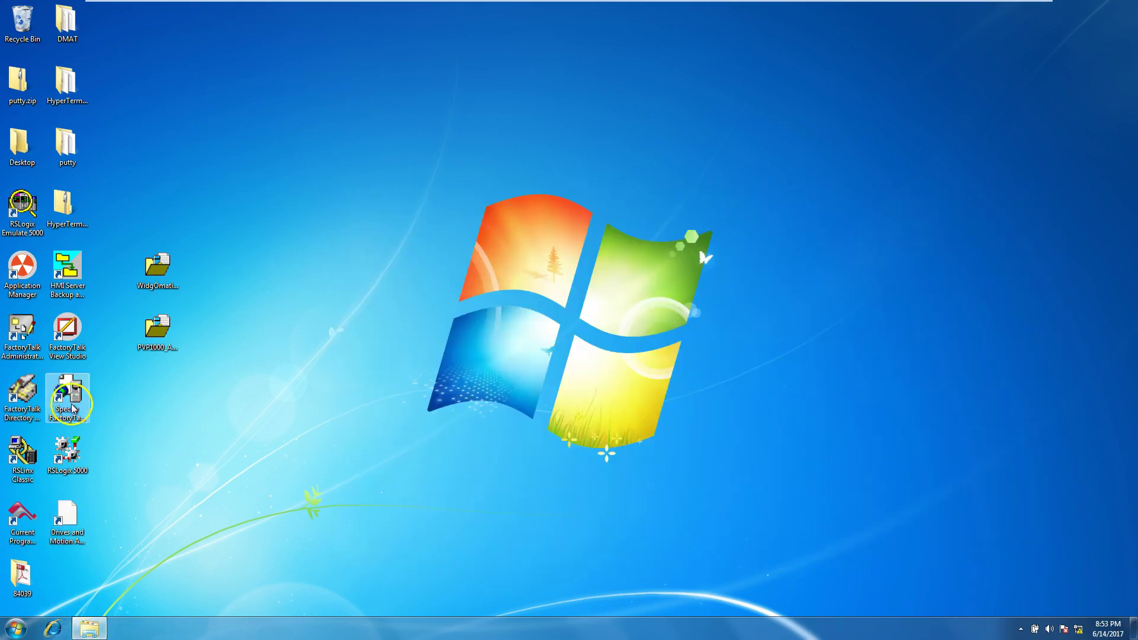
Step: Open the existing Machine Edition application PVP1000_Application in FactoryTalk View Studio, accepting its conversion to version 7.00.00
double_click(67, 329)
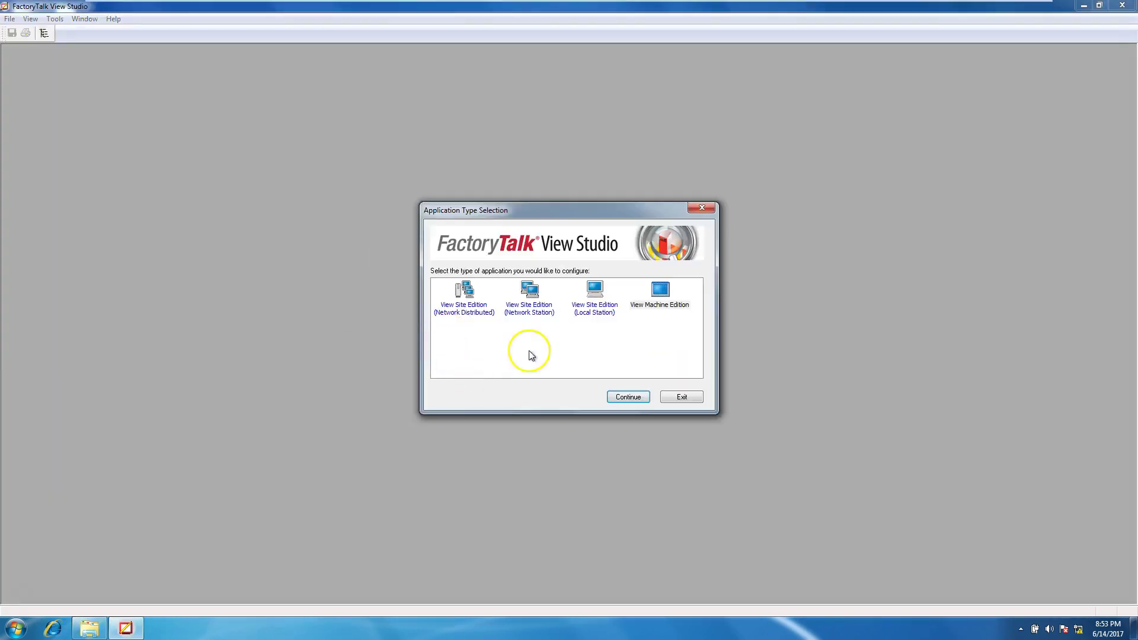
left_click(630, 399)
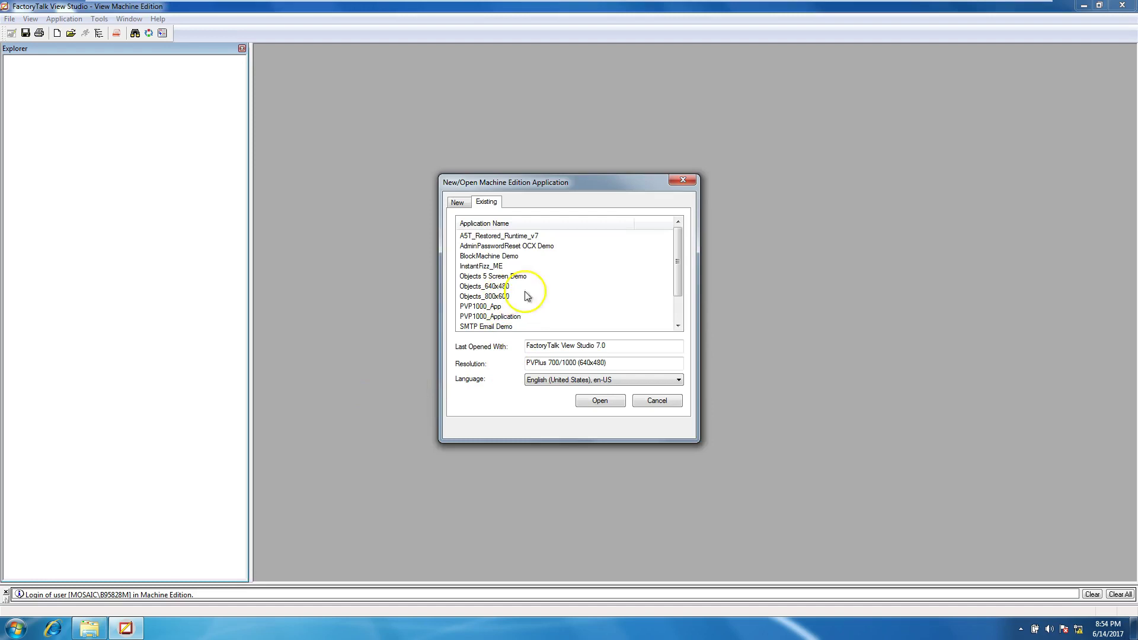
left_click(498, 317)
left_click(593, 402)
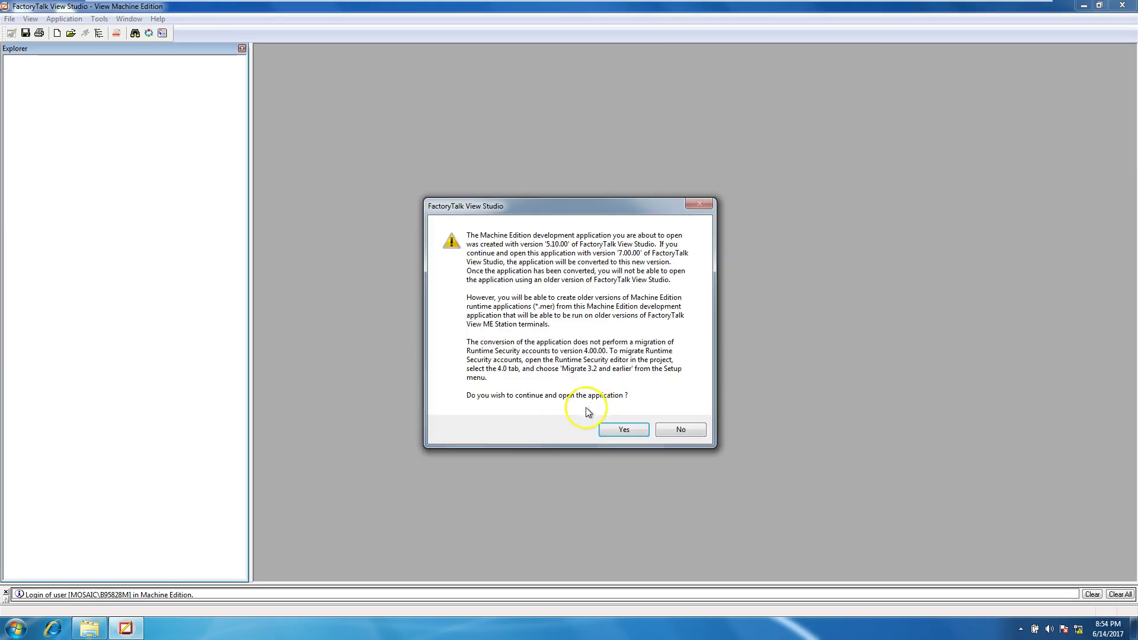
left_click(625, 431)
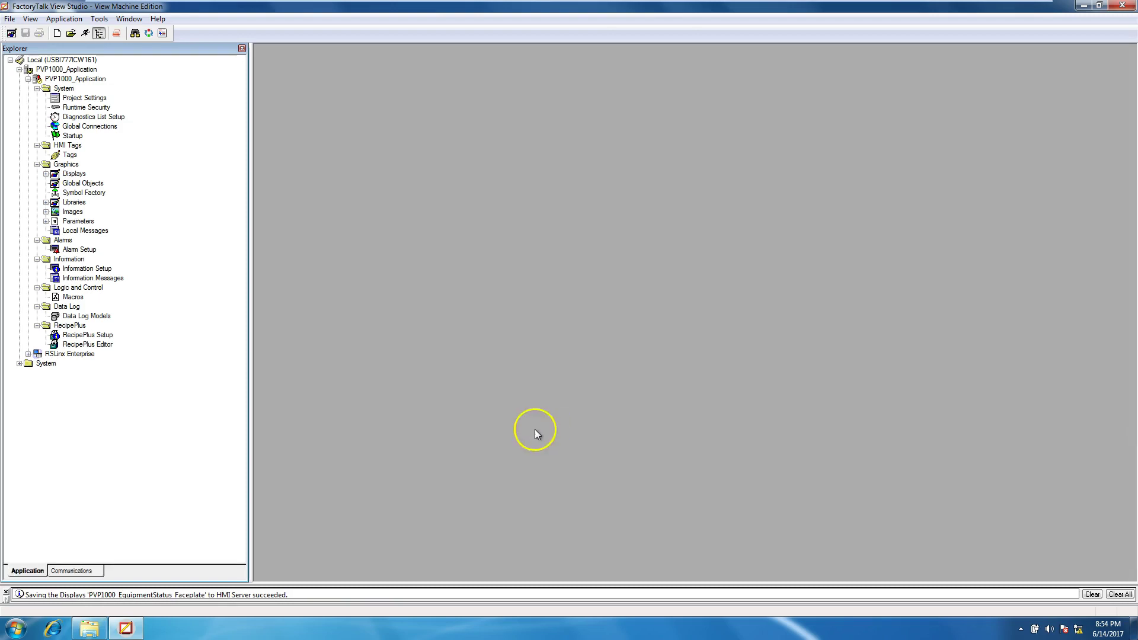
left_click(223, 308)
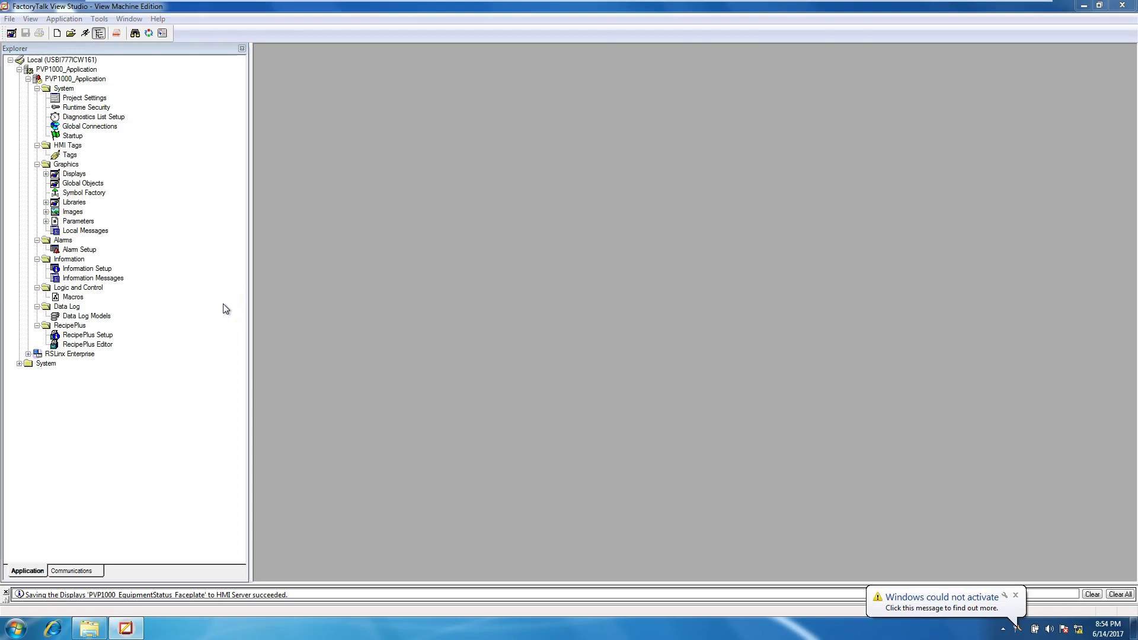
Step: Examine the PowerFlex_4_40_400, SERCOS, K300 and PVP1000_EquipmentStatus faceplate displays, closing each one, and close FactoryTalk View Studio
left_click(45, 173)
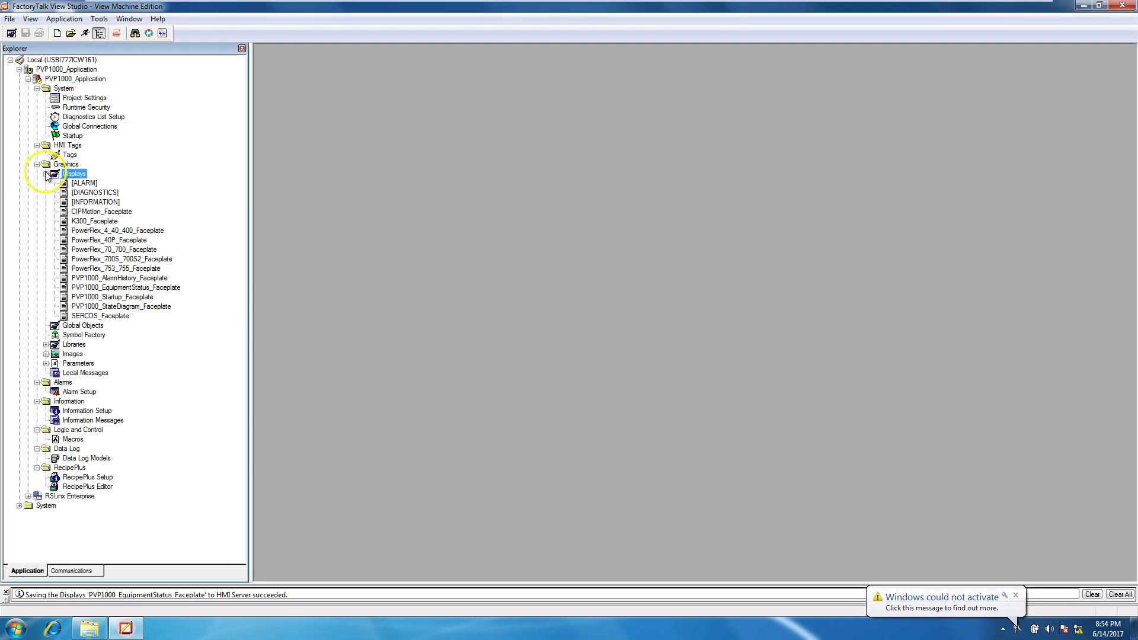
double_click(116, 232)
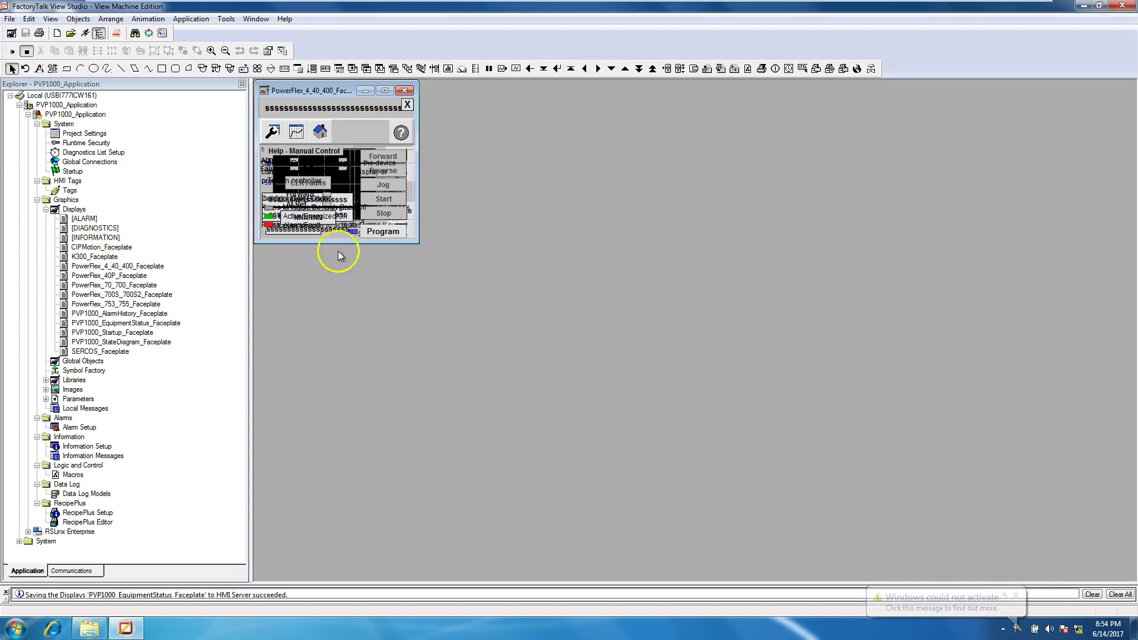
left_click(407, 95)
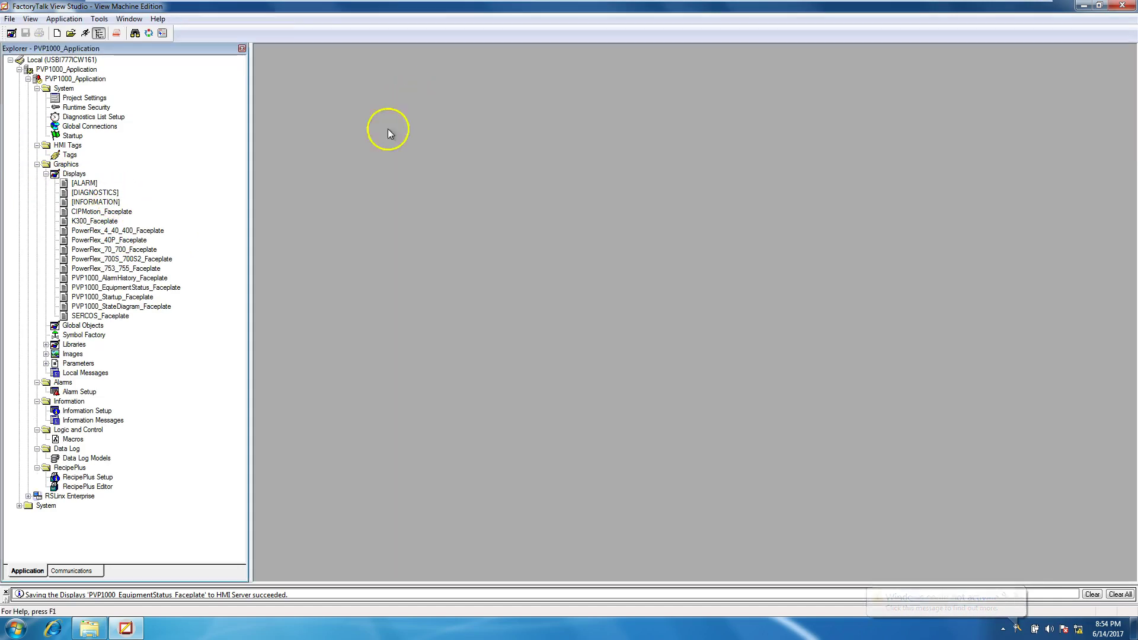
double_click(100, 319)
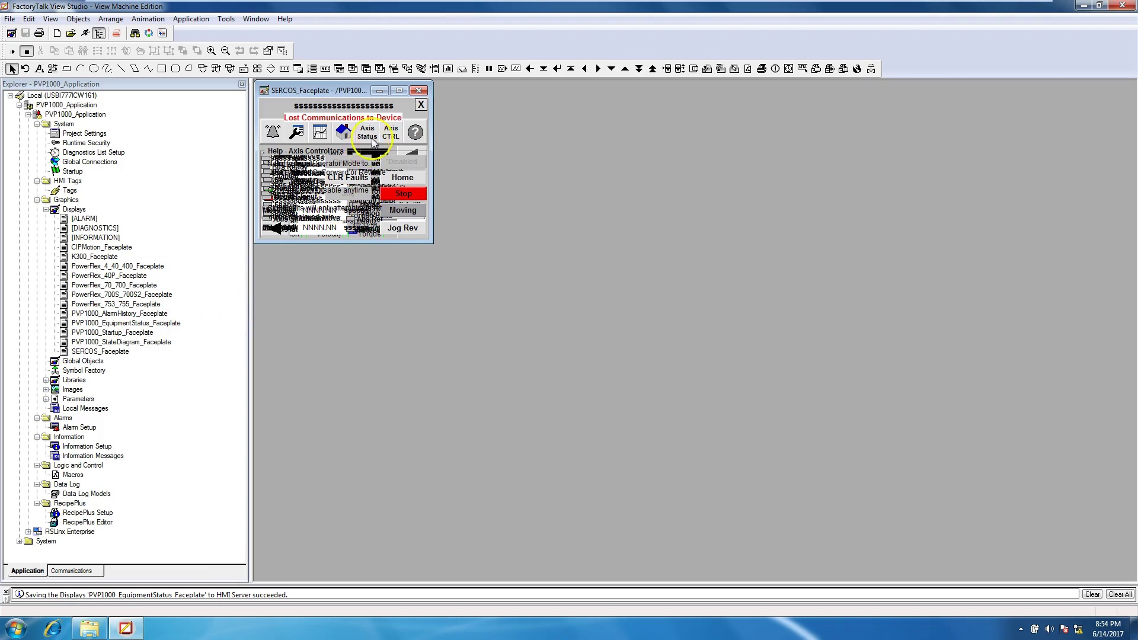
left_click(419, 91)
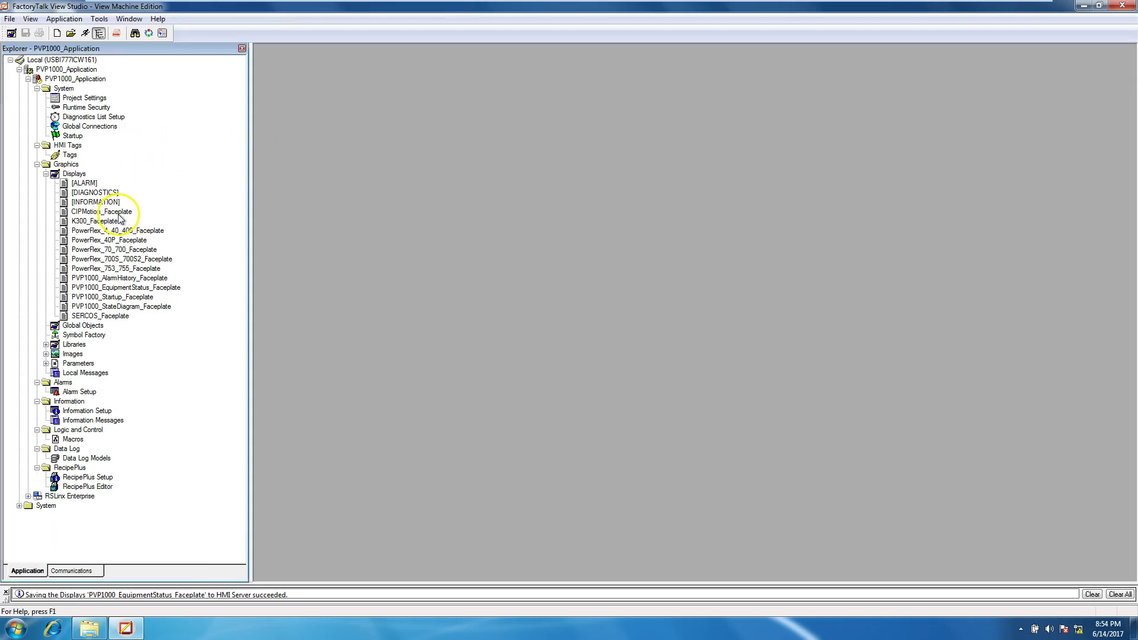
double_click(110, 220)
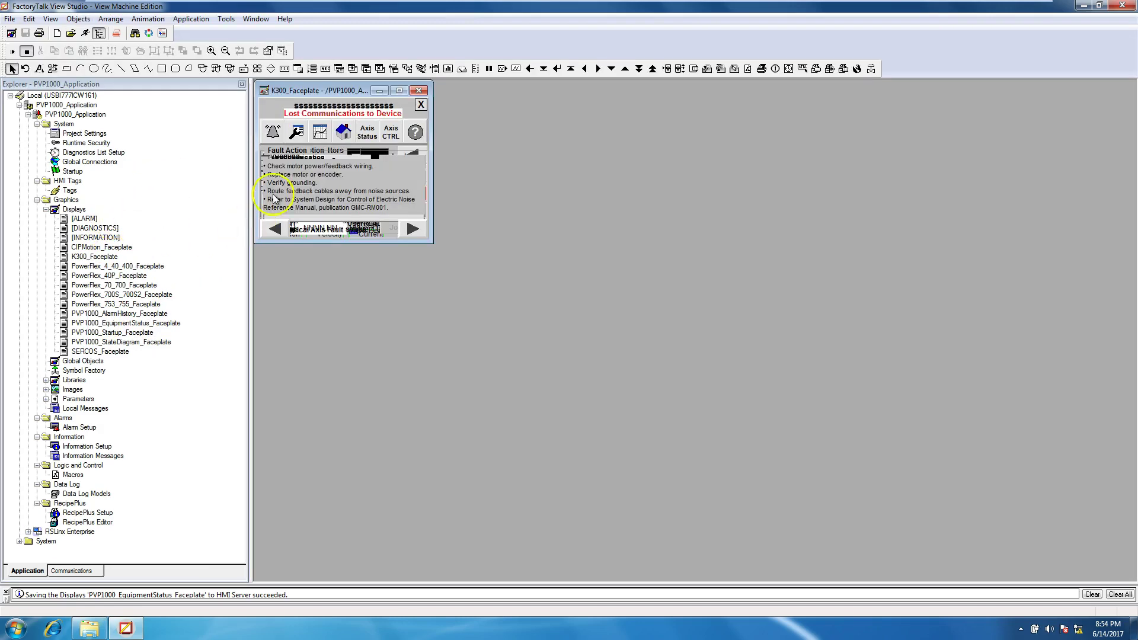
left_click(420, 90)
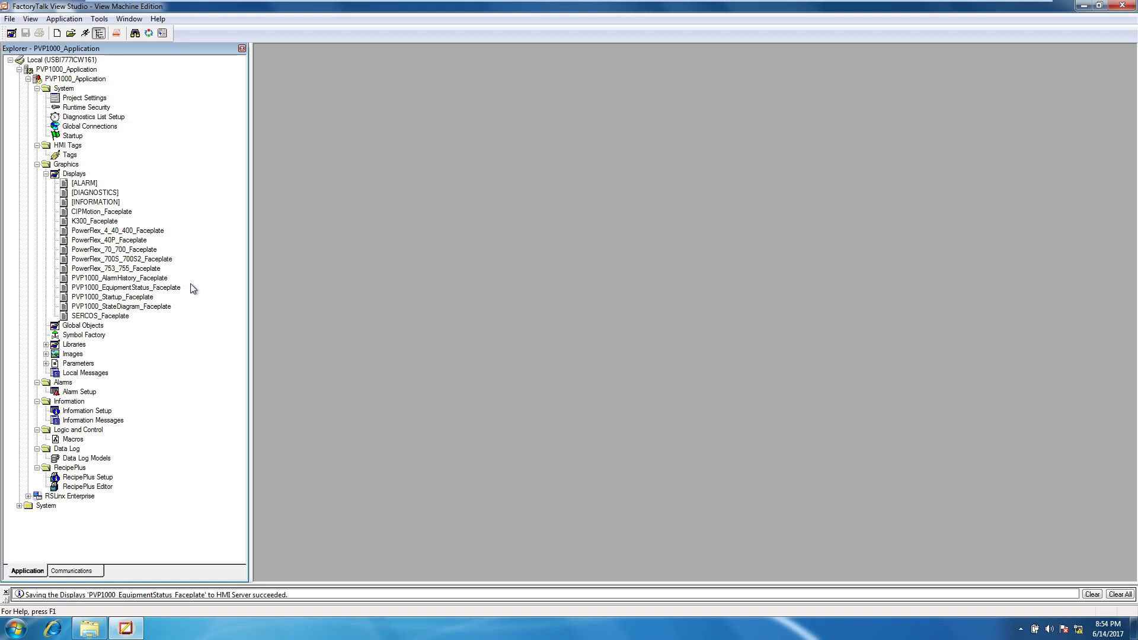
double_click(150, 290)
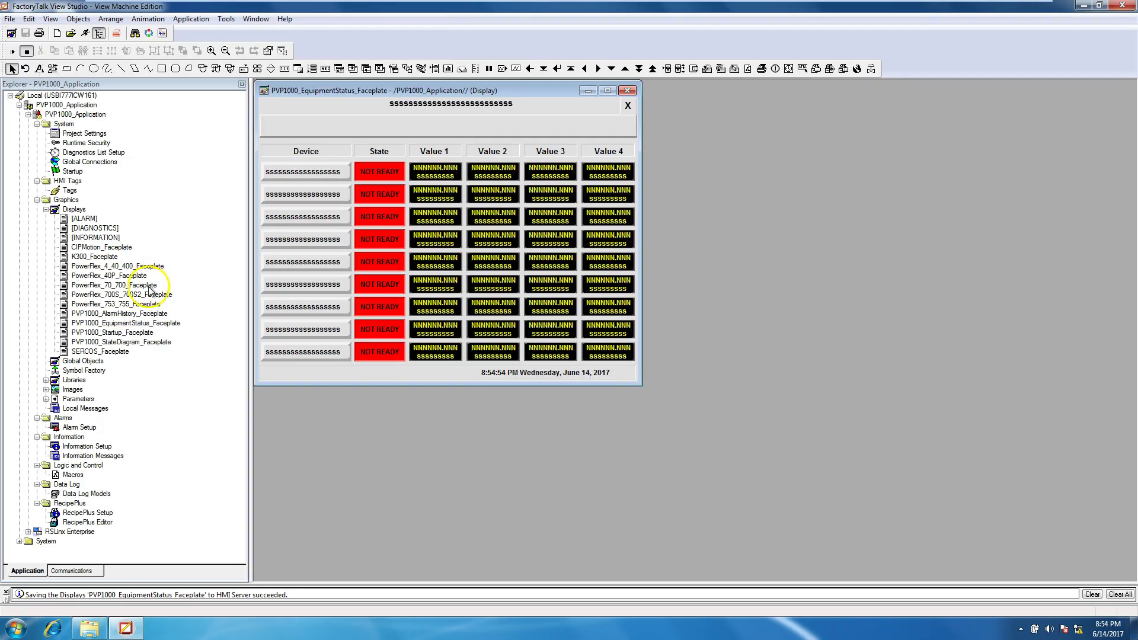
left_click(627, 92)
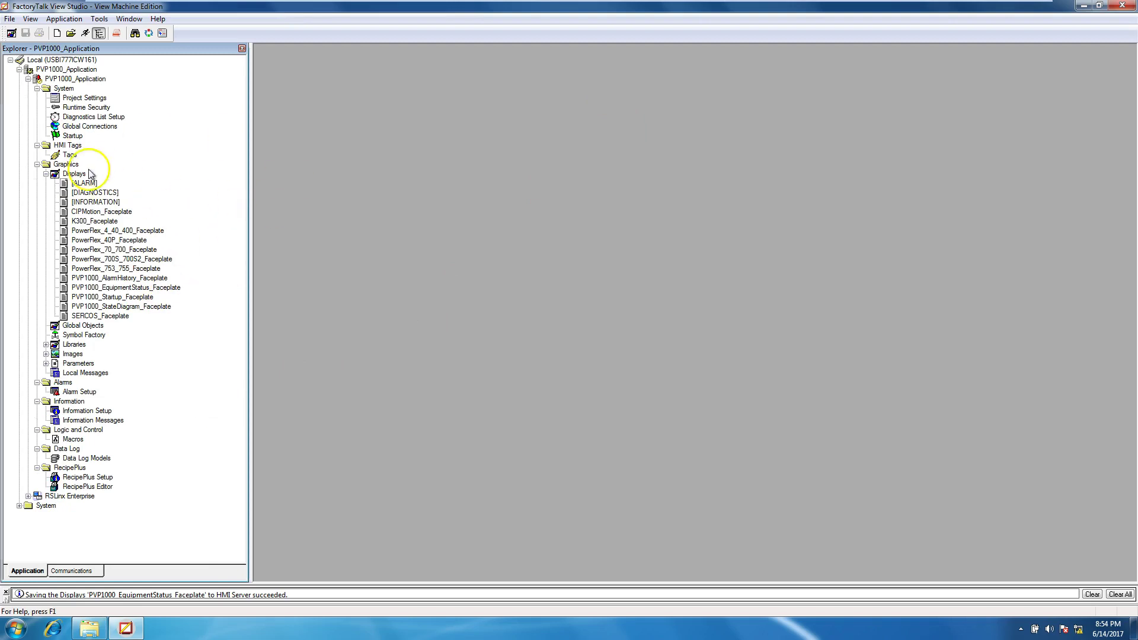
left_click(46, 174)
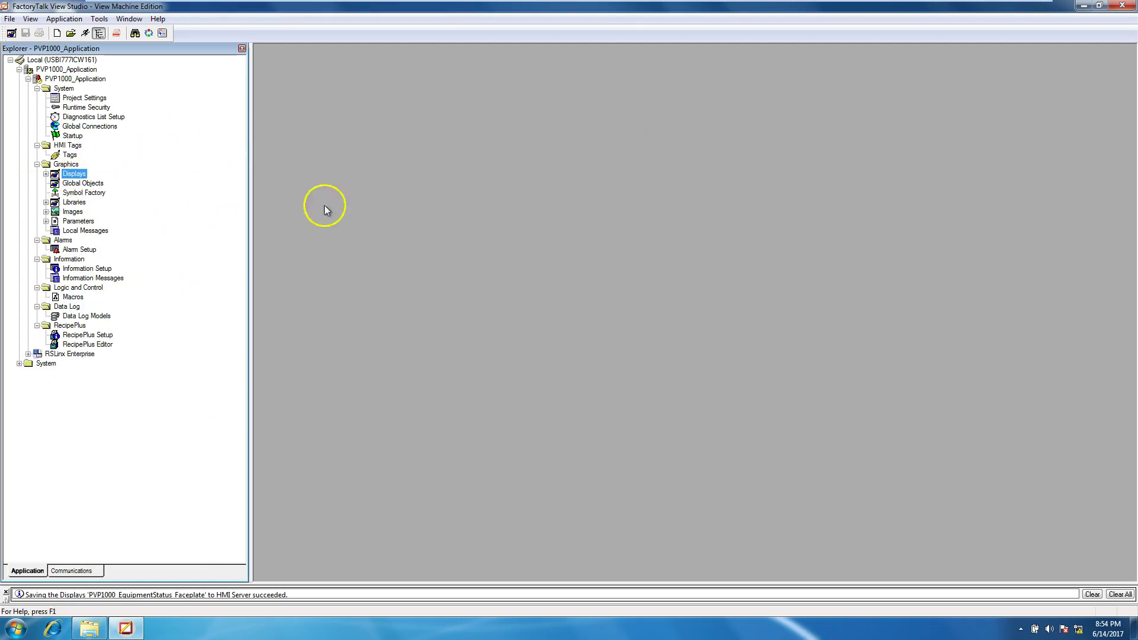
left_click(1112, 7)
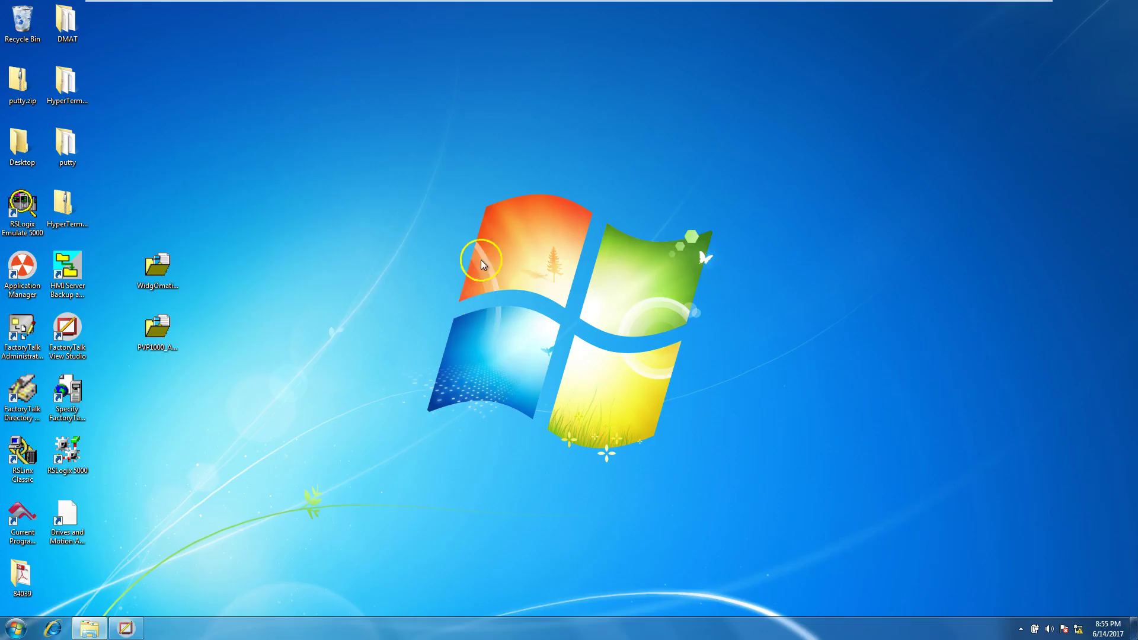
Step: Switch to the Windows XP virtual machine to view the archives in the VMFile Transfer folder, and return to the Windows 7 machine
left_click(157, 268)
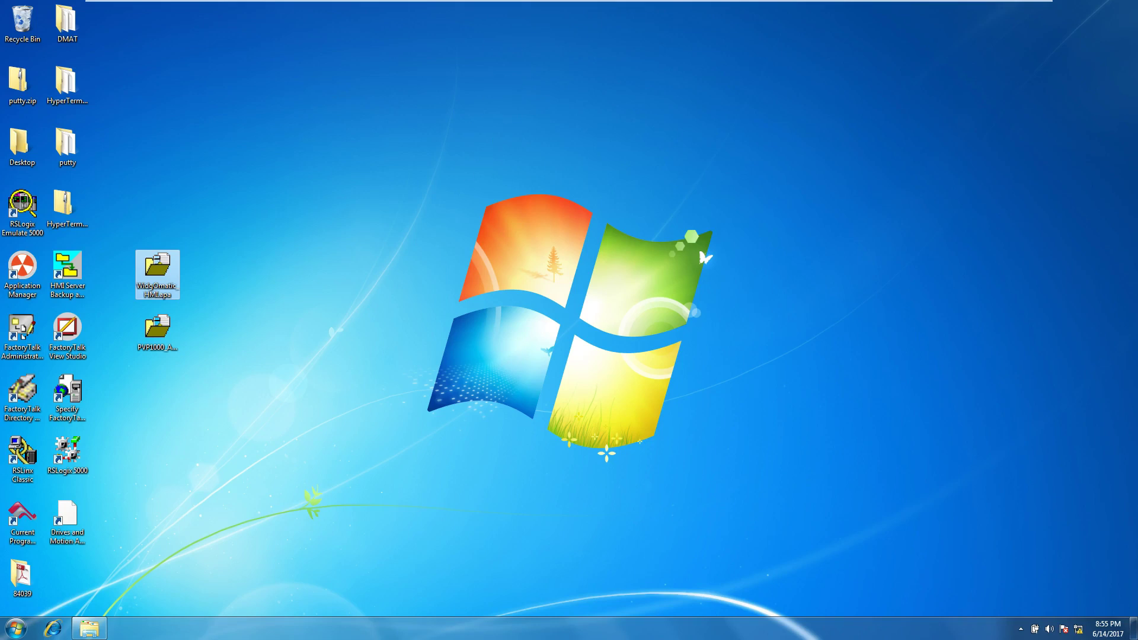
left_click(203, 9)
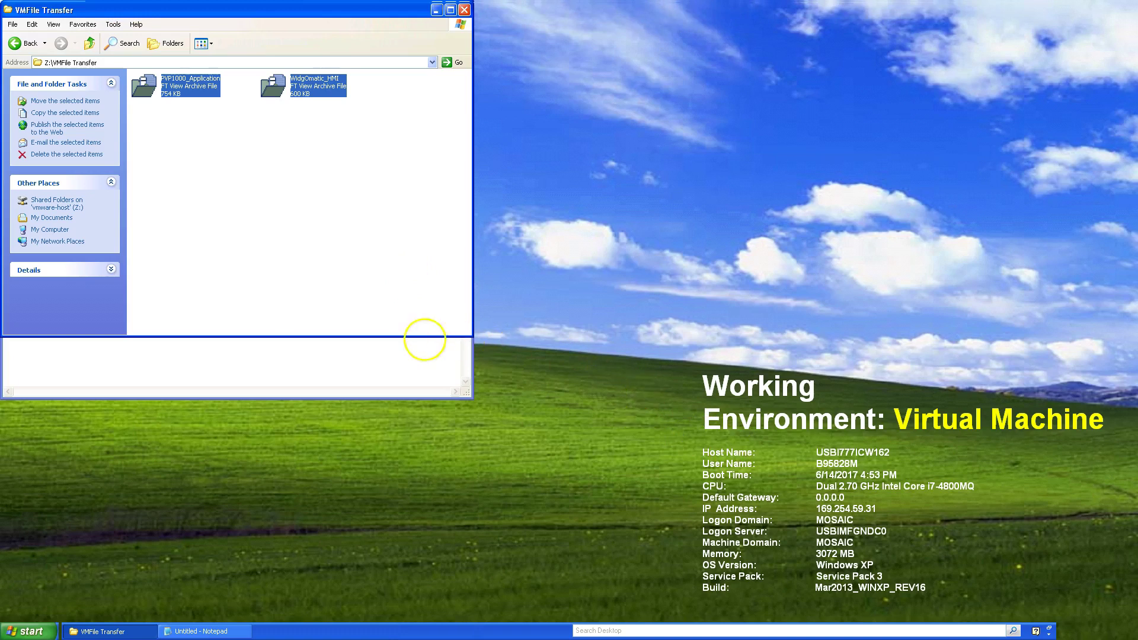
mouse_move(379, 1)
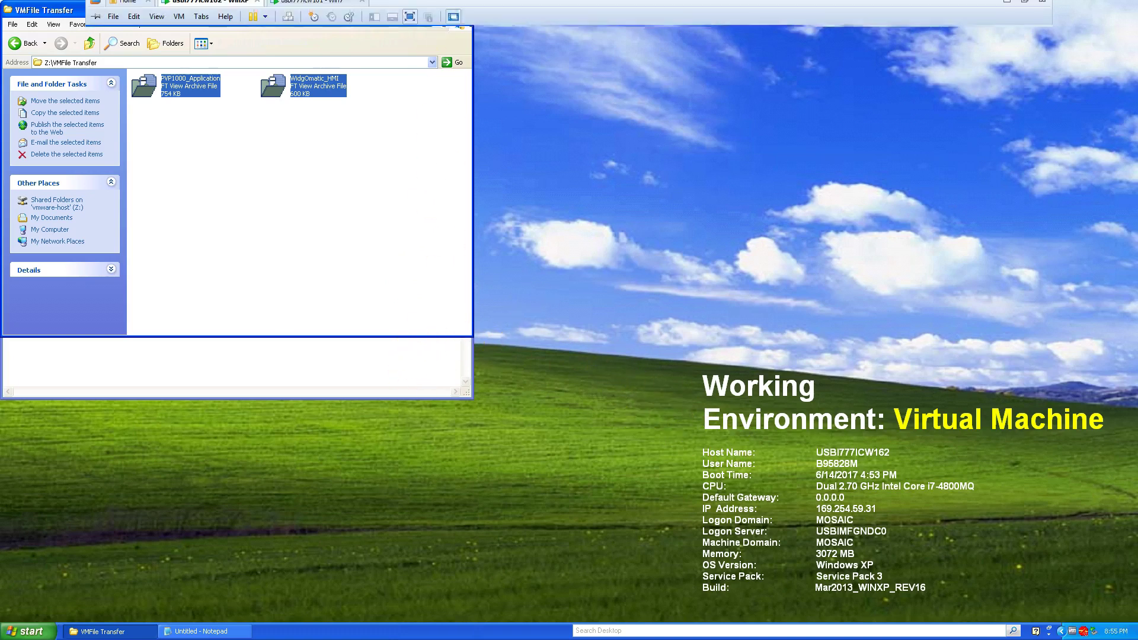
left_click(313, 9)
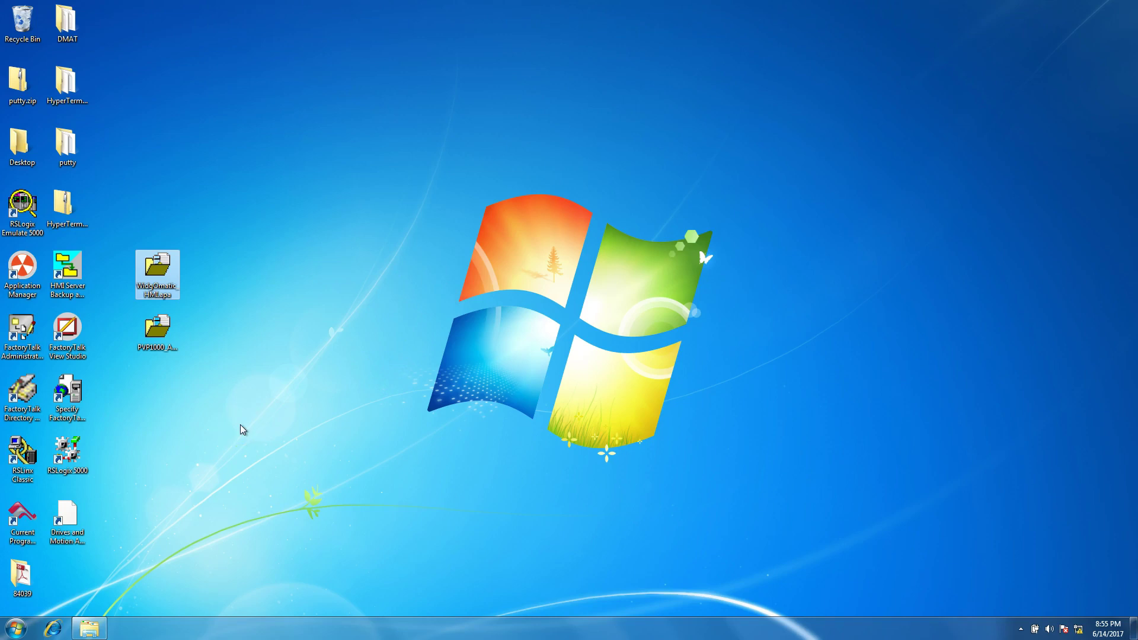
left_click(161, 291)
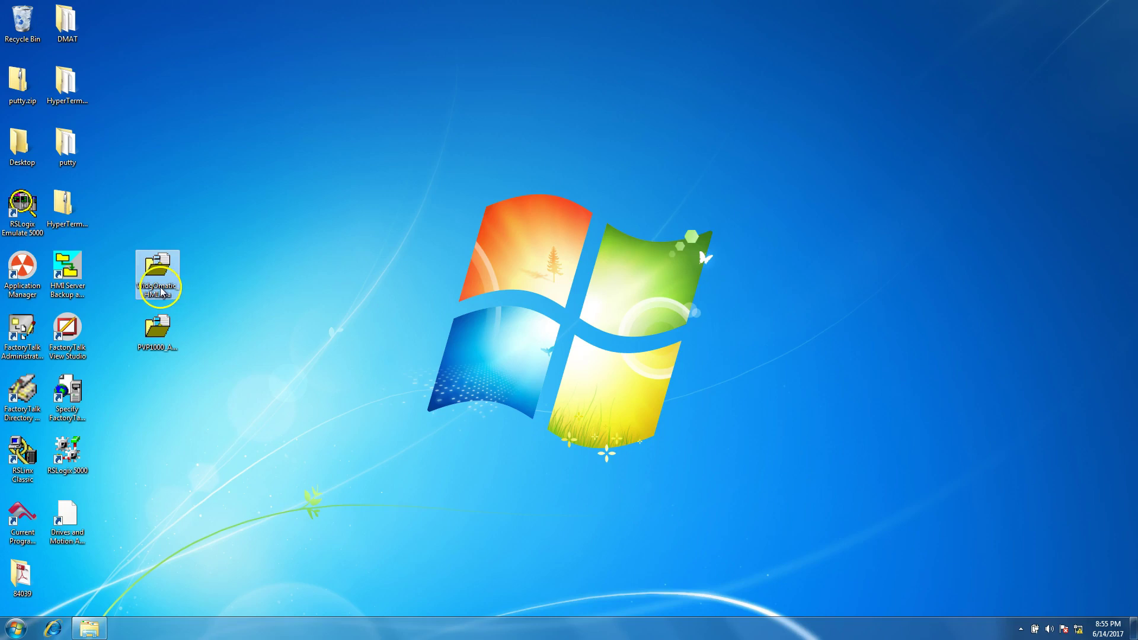
left_click(161, 290)
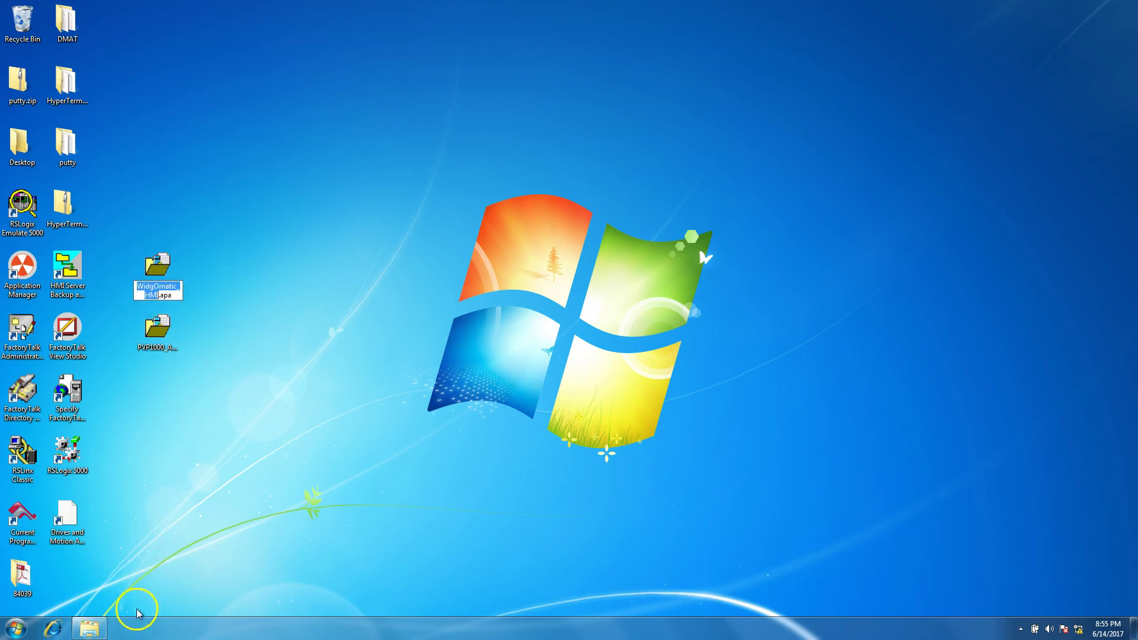
key("Return")
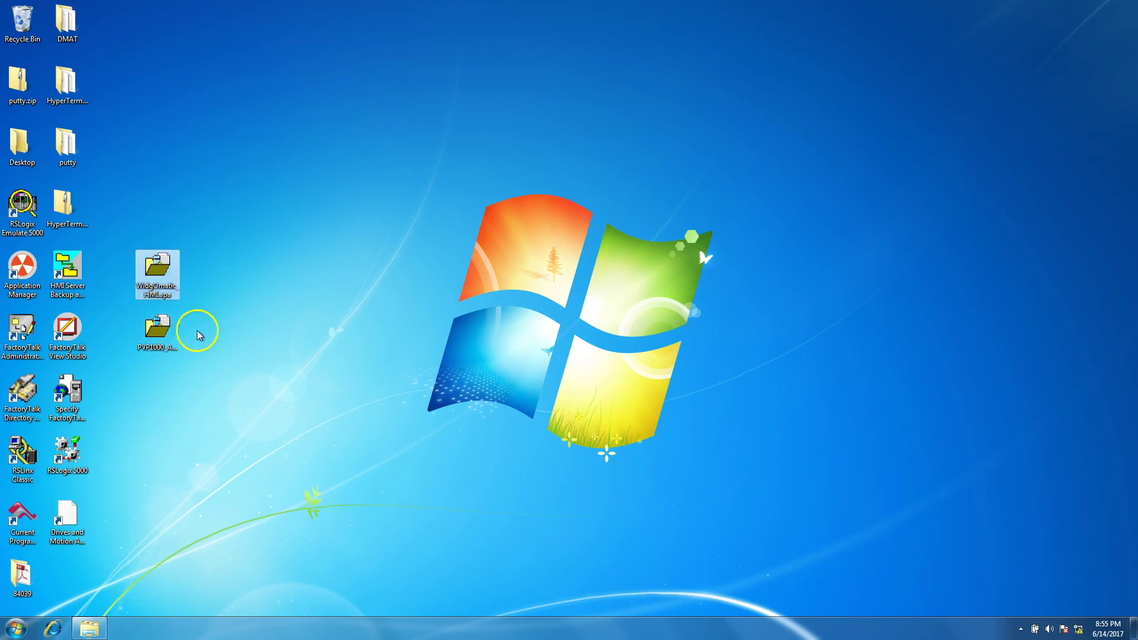
mouse_move(267, 11)
mouse_move(170, 287)
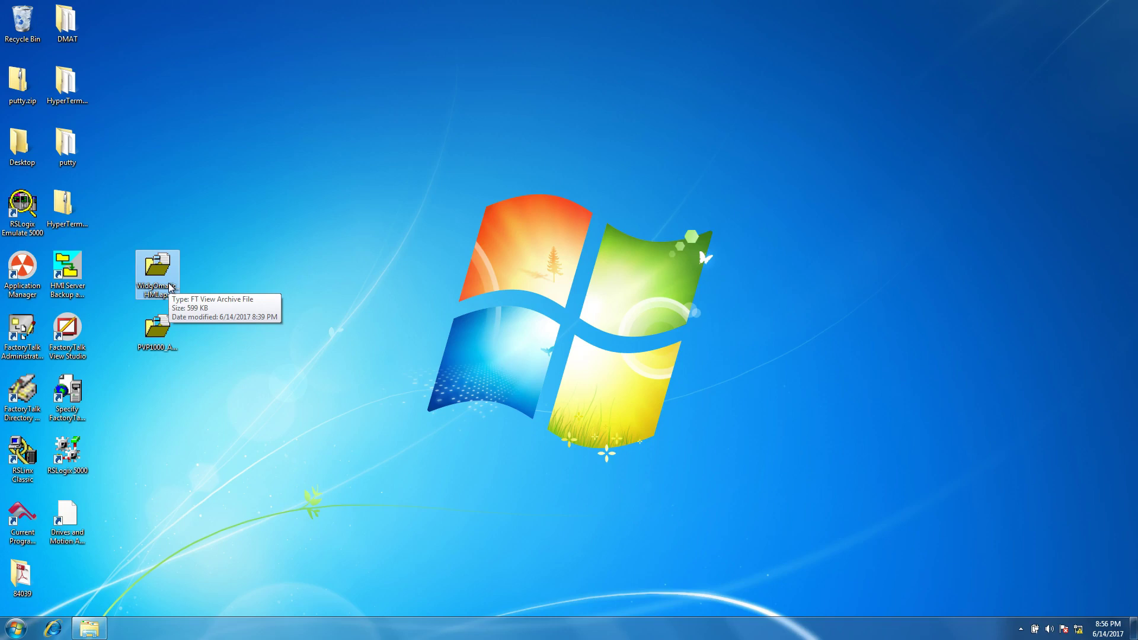
Step: Reopen the Legacy Tag Database Conversion utility from the FactoryTalk View tools
left_click(15, 627)
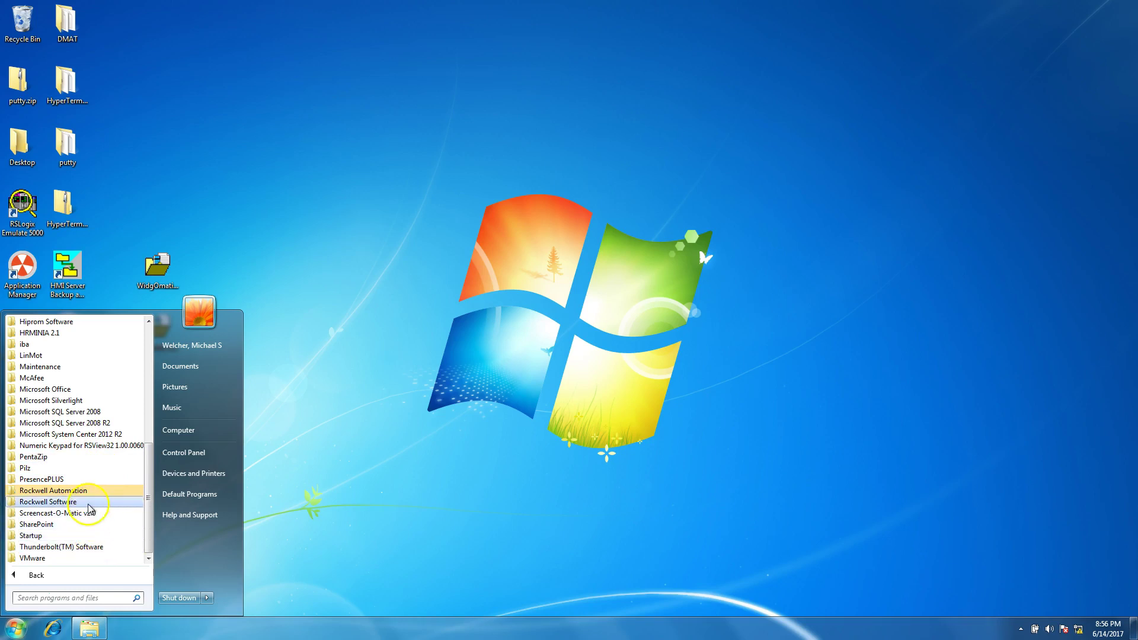
left_click(91, 503)
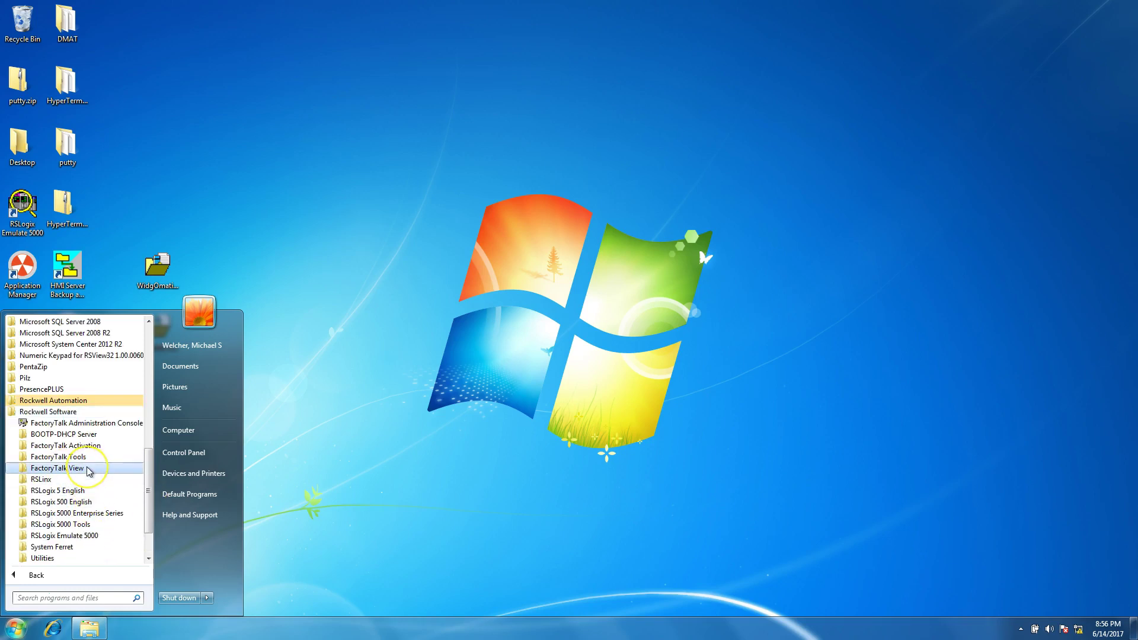
left_click(89, 470)
left_click(90, 512)
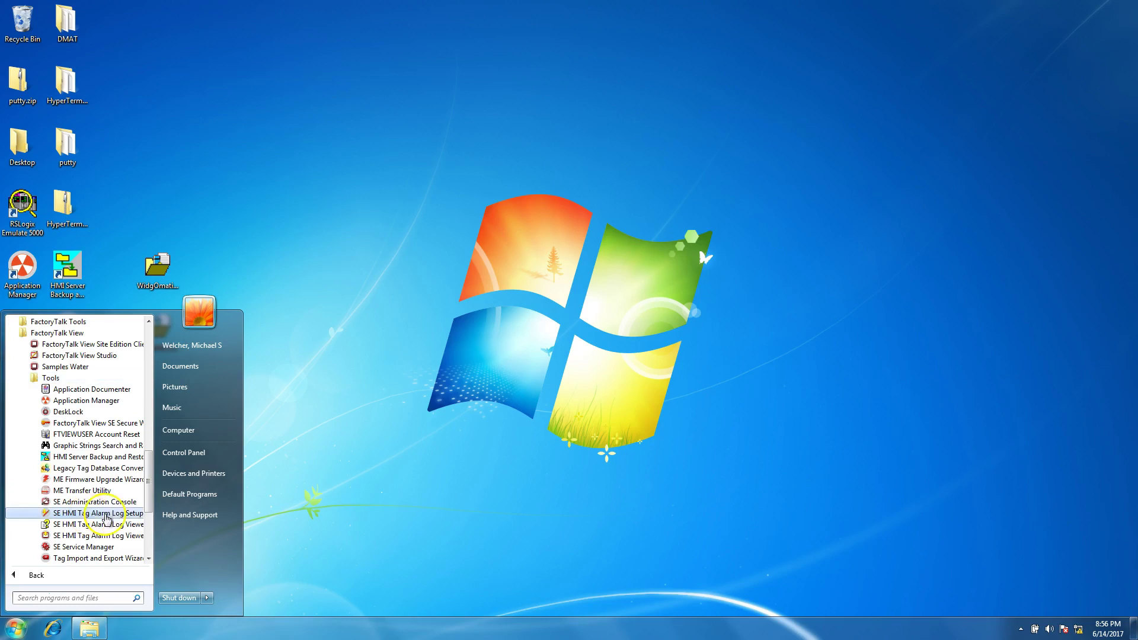
left_click(94, 468)
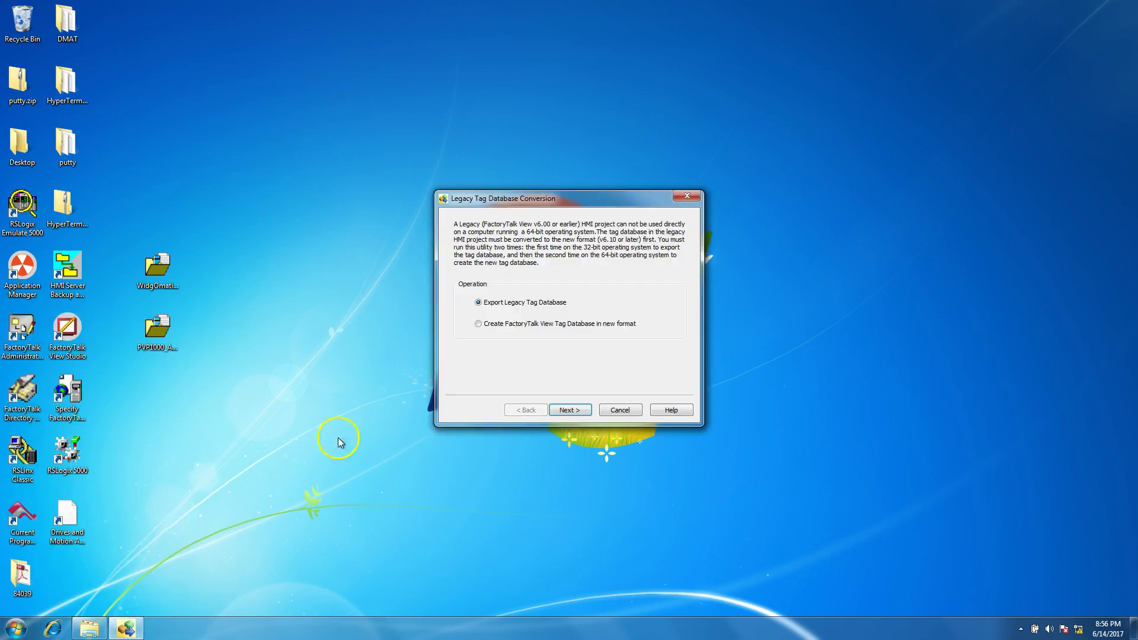
Step: Choose to create the tag database in new format, examine the list of projects available for conversion, and cancel the wizard
left_click(475, 324)
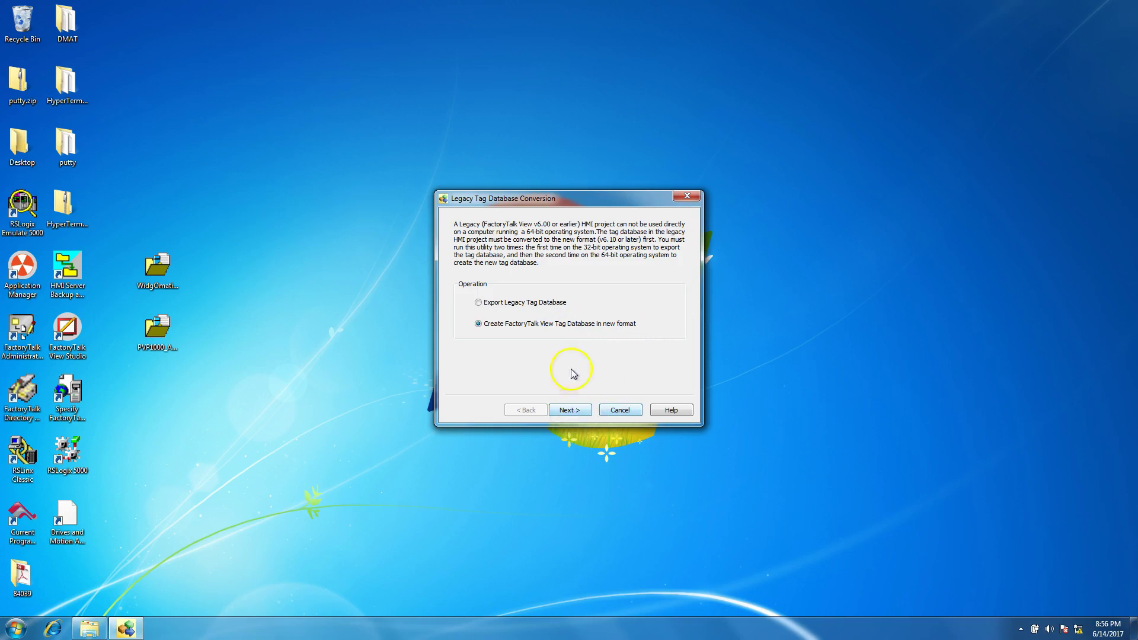
left_click(569, 411)
left_click(455, 373)
left_click(562, 408)
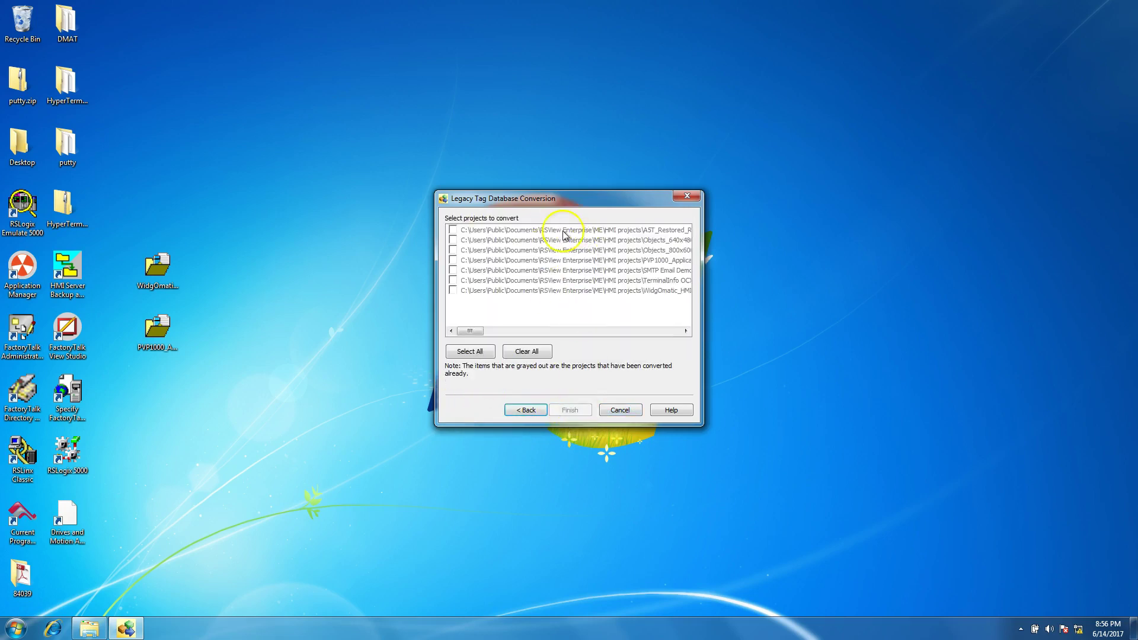
left_click(621, 411)
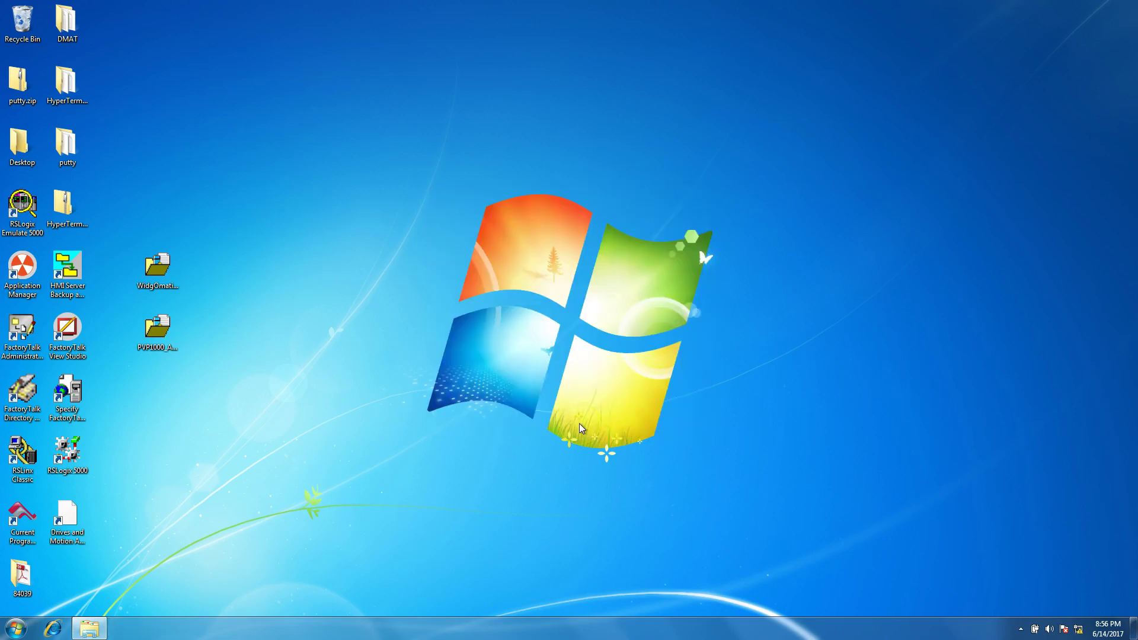
Step: Move the PVP1000_Application and WidgOmatic_HMI archives on the desktop into the free column beside the application shortcuts
left_click_drag(157, 327, 126, 334)
left_click_drag(157, 268, 115, 271)
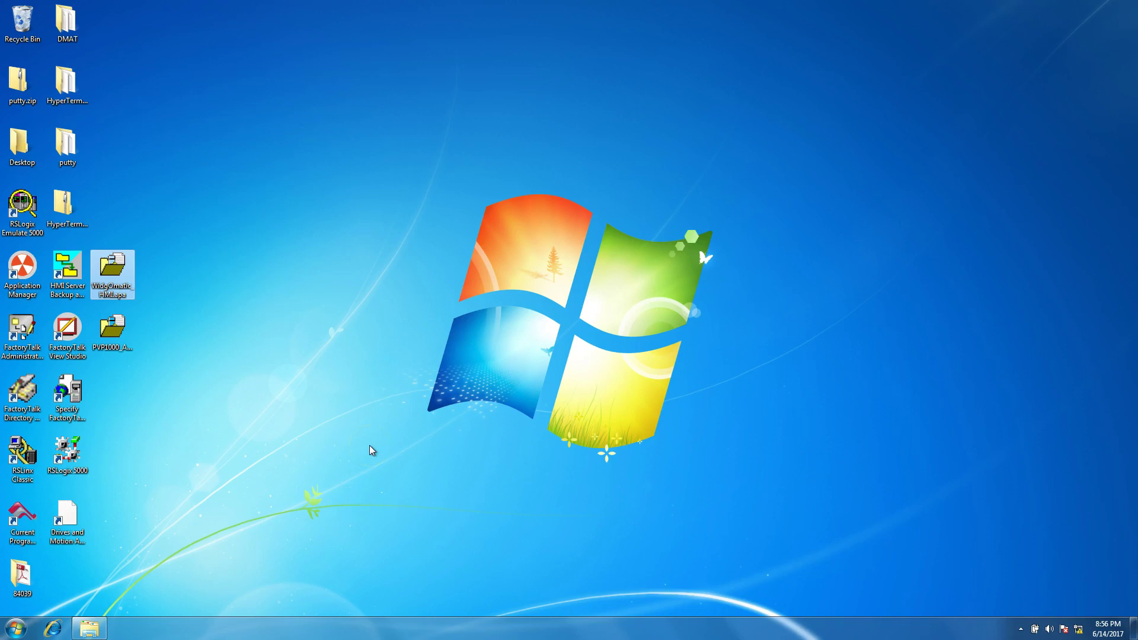
left_click(354, 486)
left_click(132, 287)
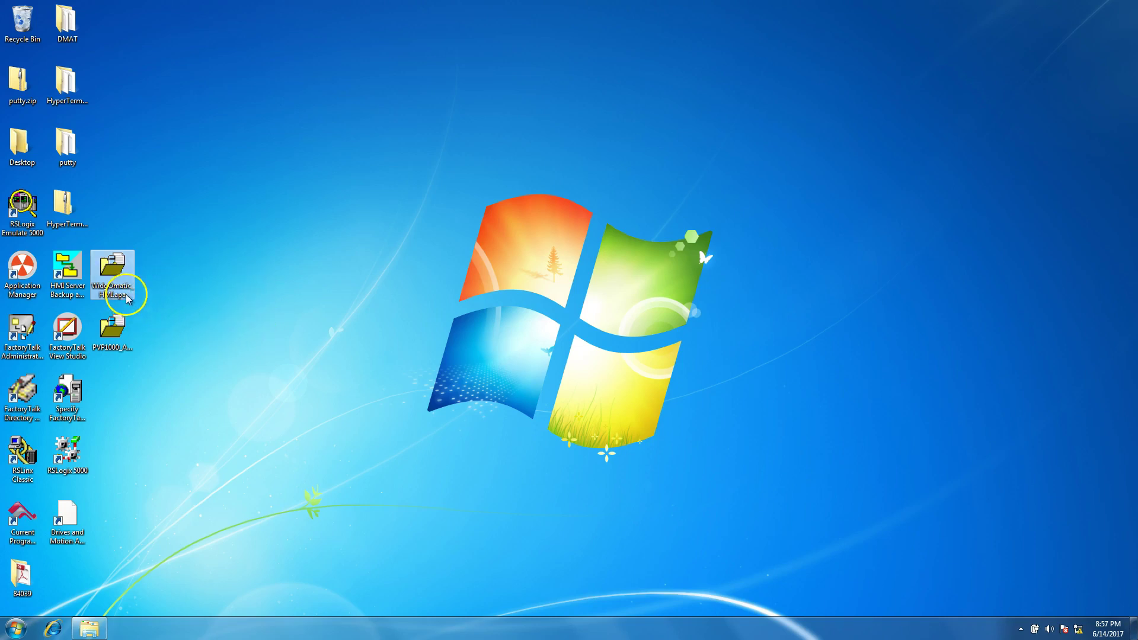
left_click(153, 340)
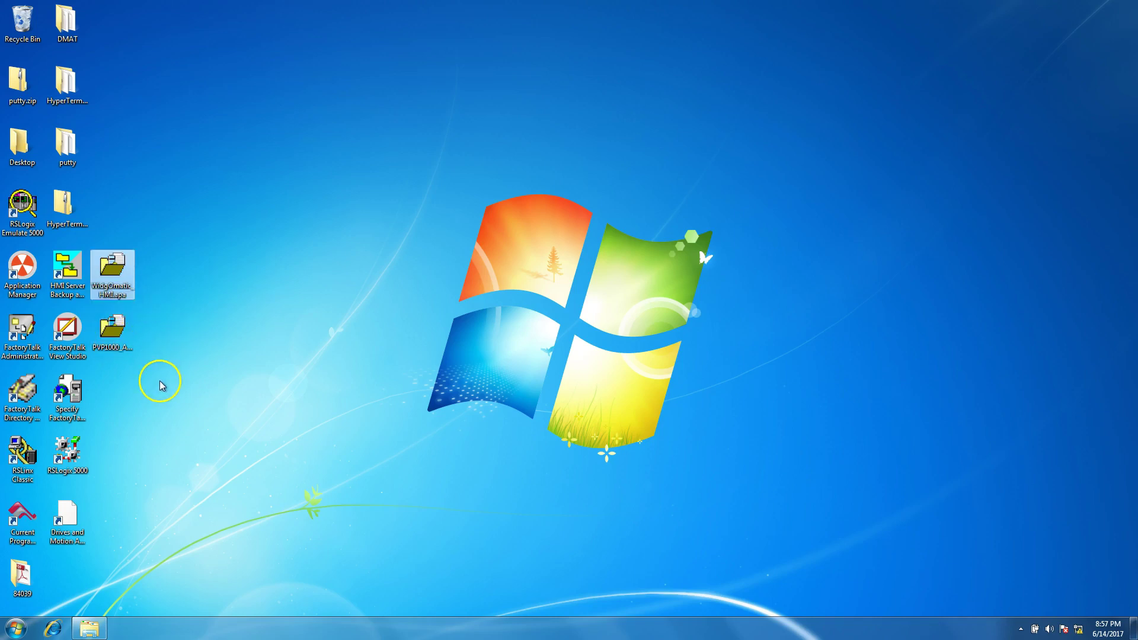